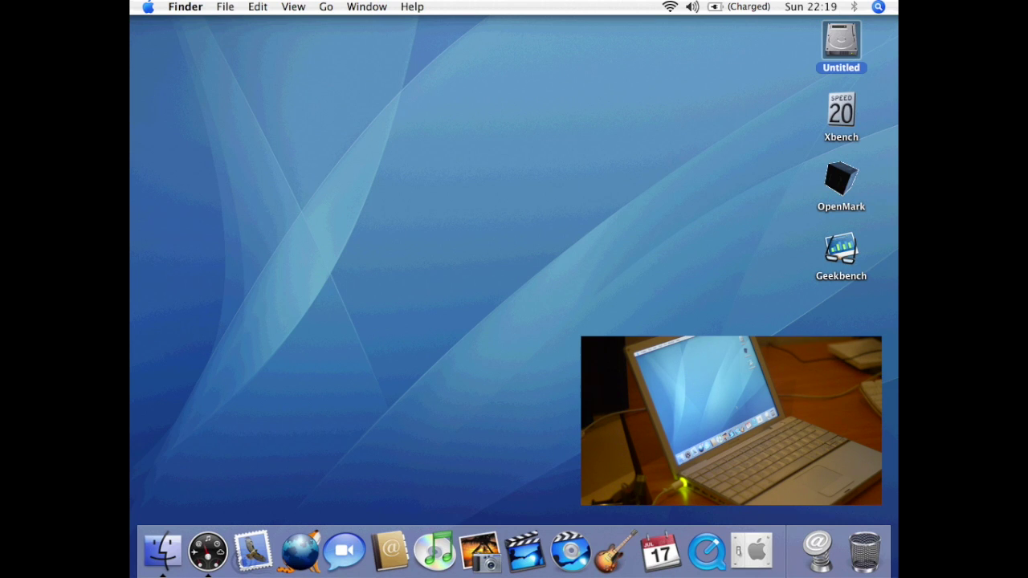
- Open the Untitled disk, closing and reopening its window, then open its Applications folder
{"action": "double_click", "coordinate": [845, 48]}
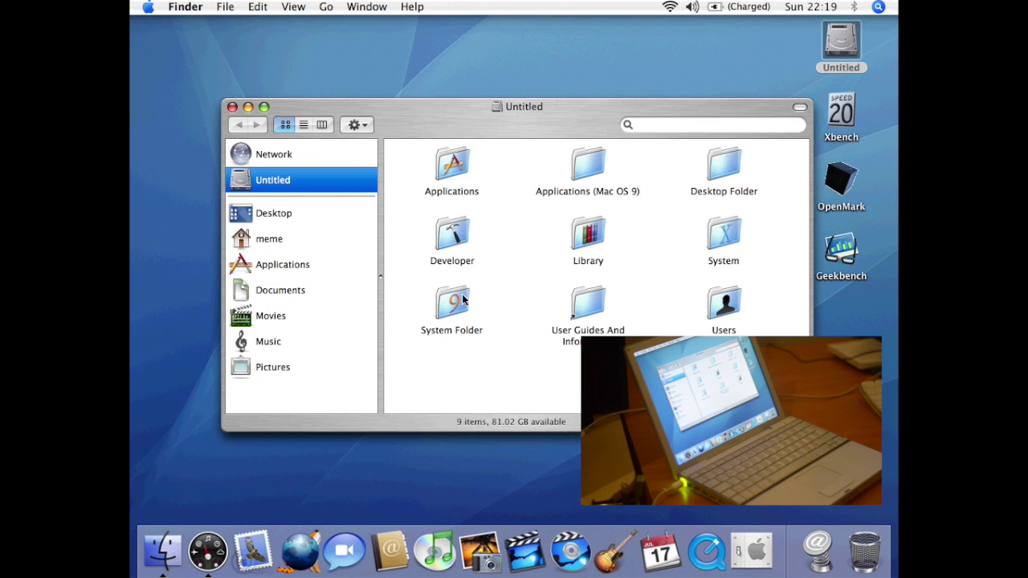
{"action": "left_click", "coordinate": [232, 106]}
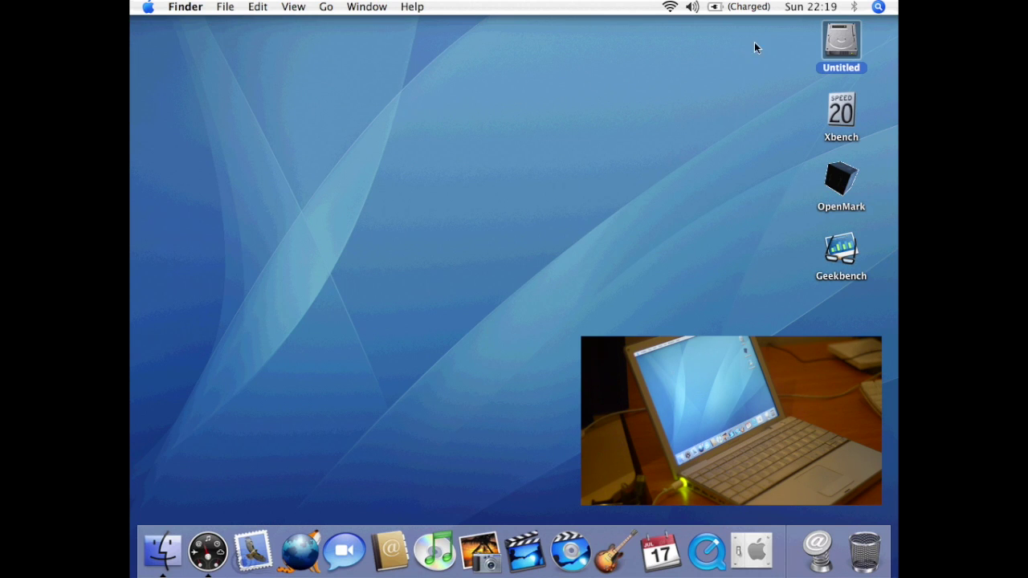
{"action": "double_click", "coordinate": [828, 41]}
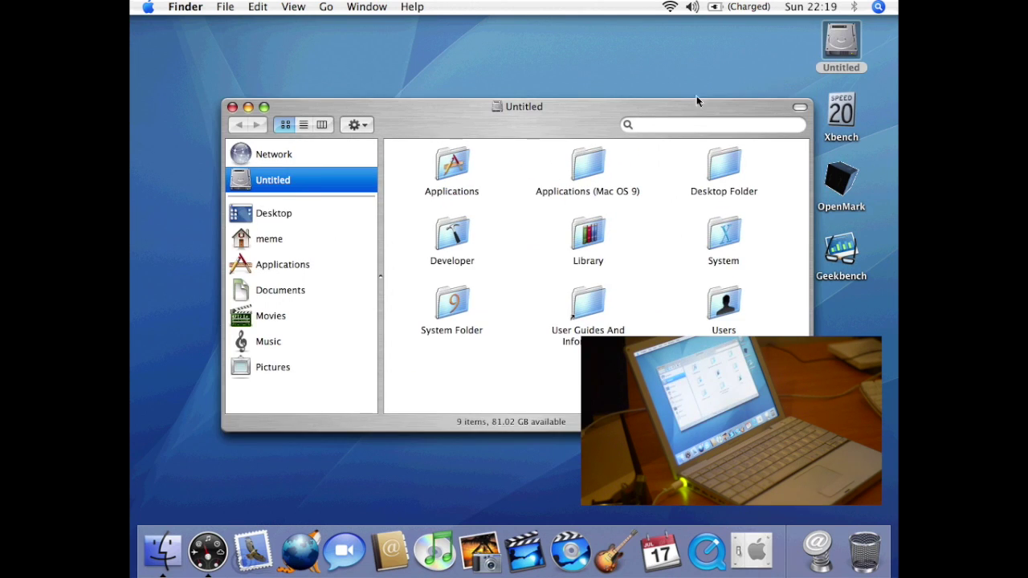
{"action": "double_click", "coordinate": [470, 164]}
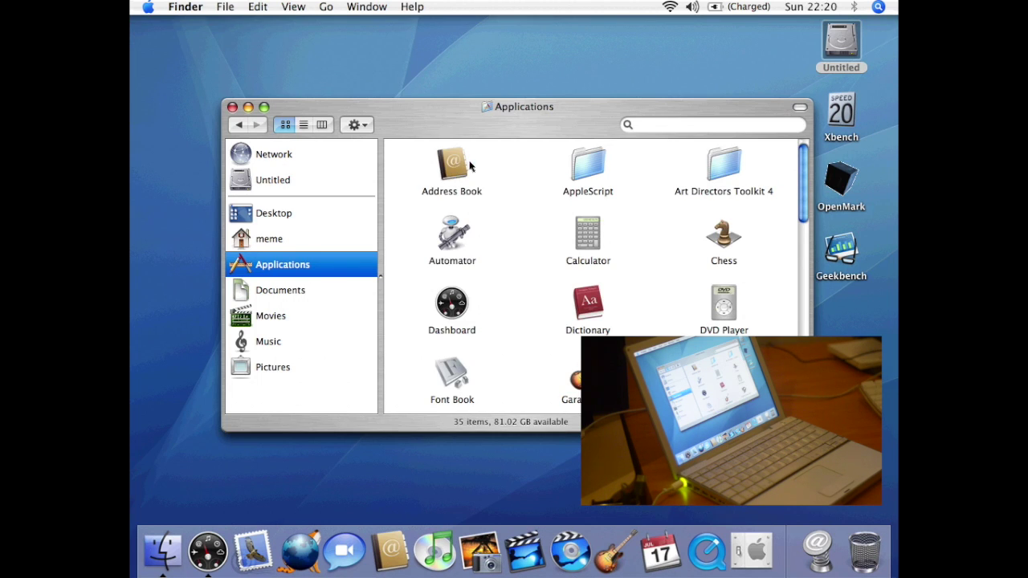
- Launch Address Book and view the user's own card, then the Apple Computer Inc. card
{"action": "double_click", "coordinate": [459, 166]}
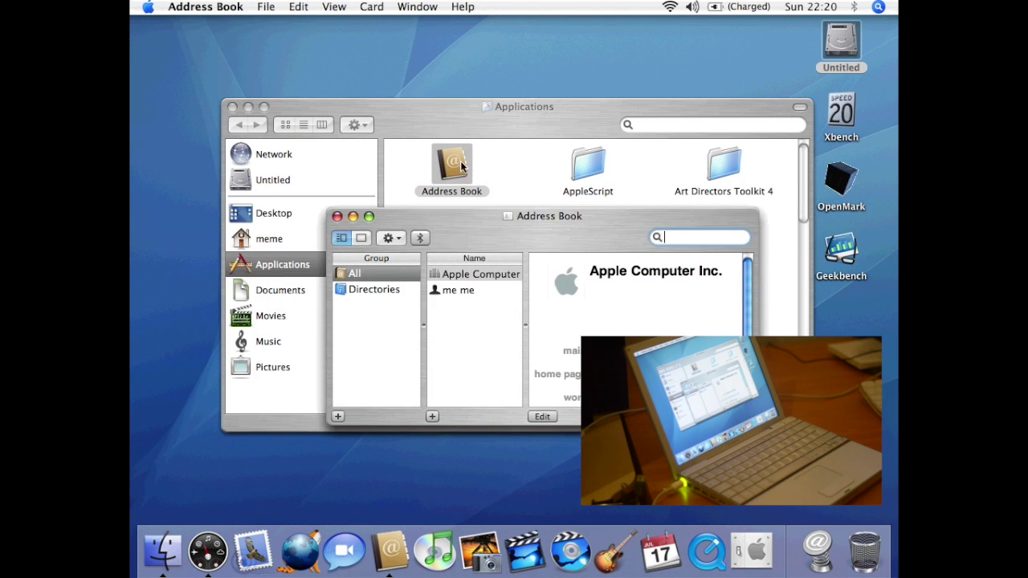
{"action": "left_click", "coordinate": [462, 298]}
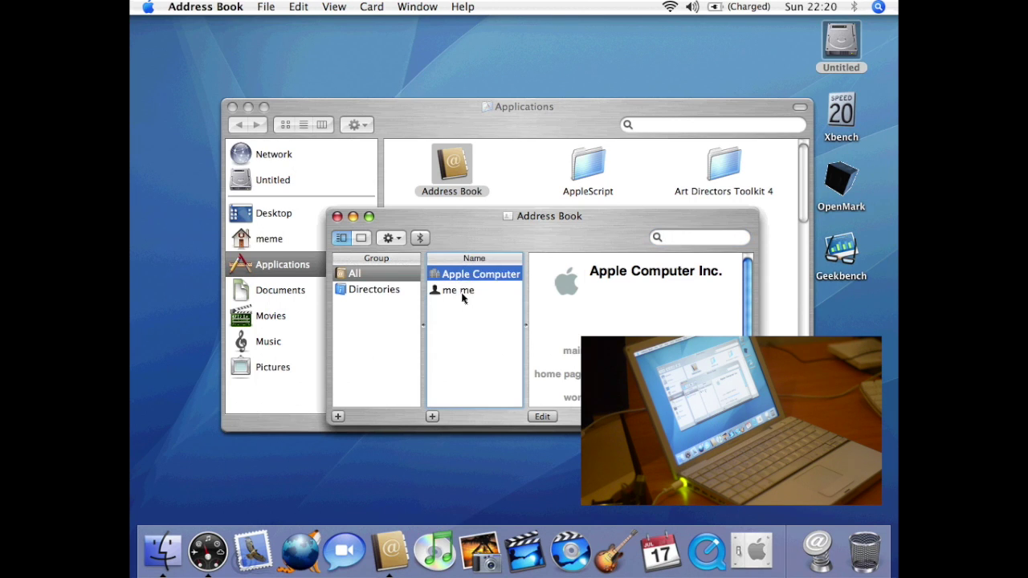
{"action": "left_click", "coordinate": [462, 298]}
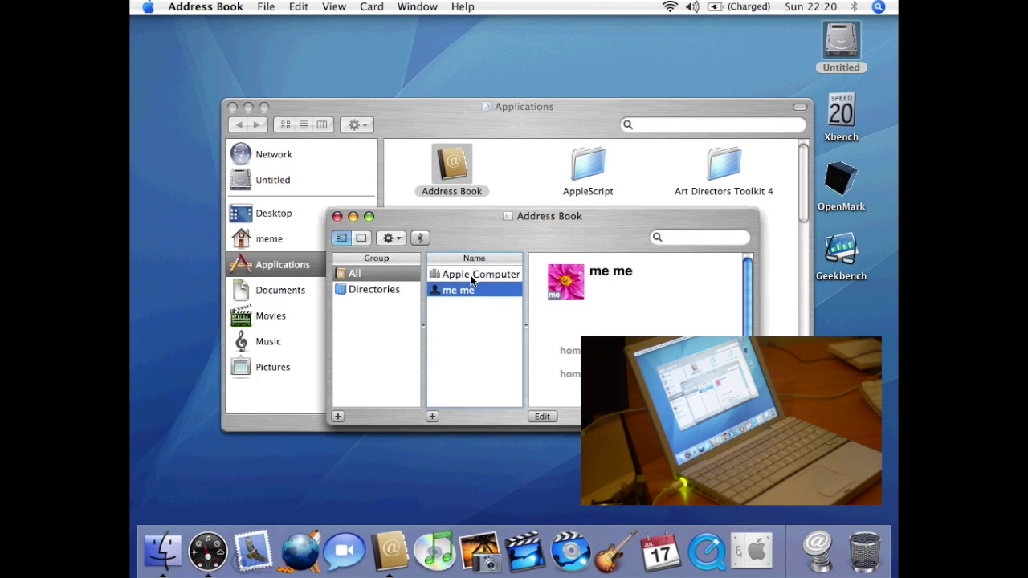
{"action": "left_click", "coordinate": [472, 279]}
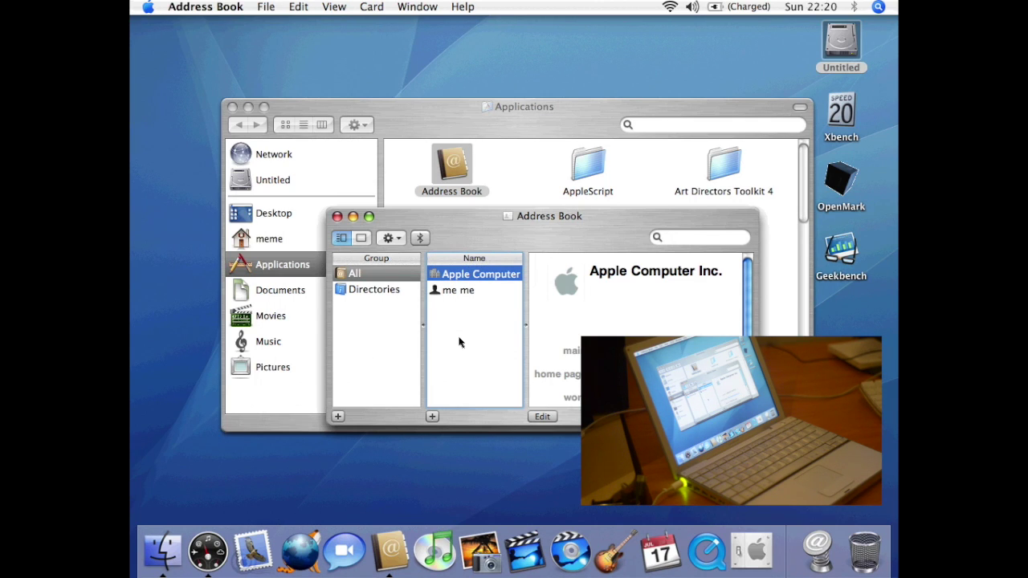
{"action": "left_click", "coordinate": [228, 7]}
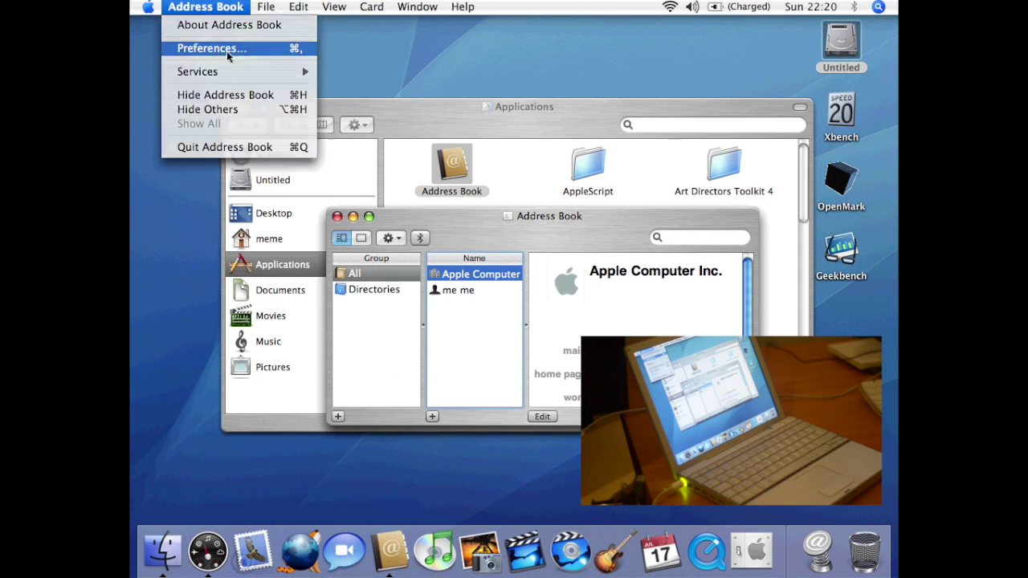
{"action": "key", "text": "Escape"}
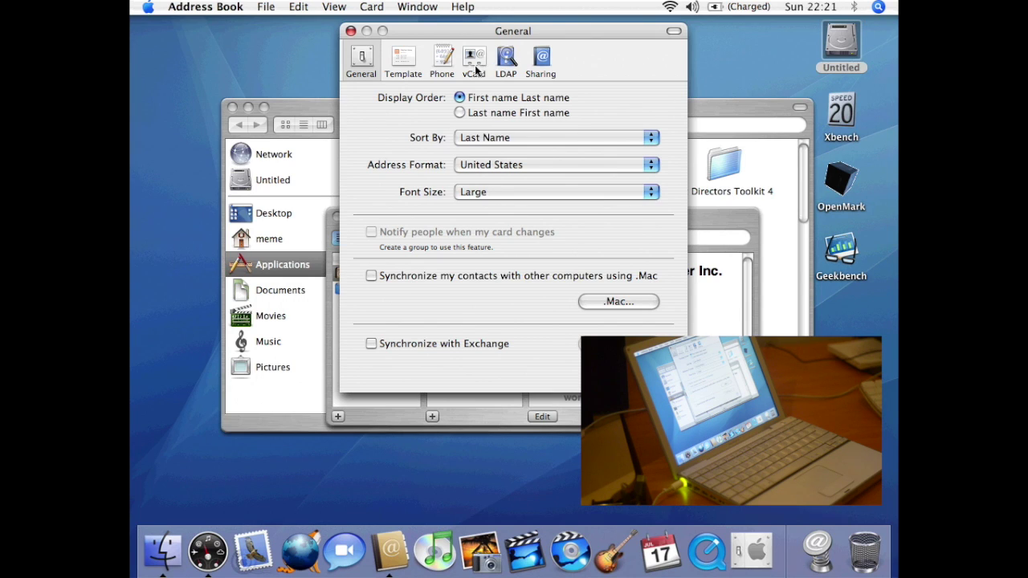
{"action": "left_click", "coordinate": [473, 68]}
{"action": "left_click", "coordinate": [506, 61]}
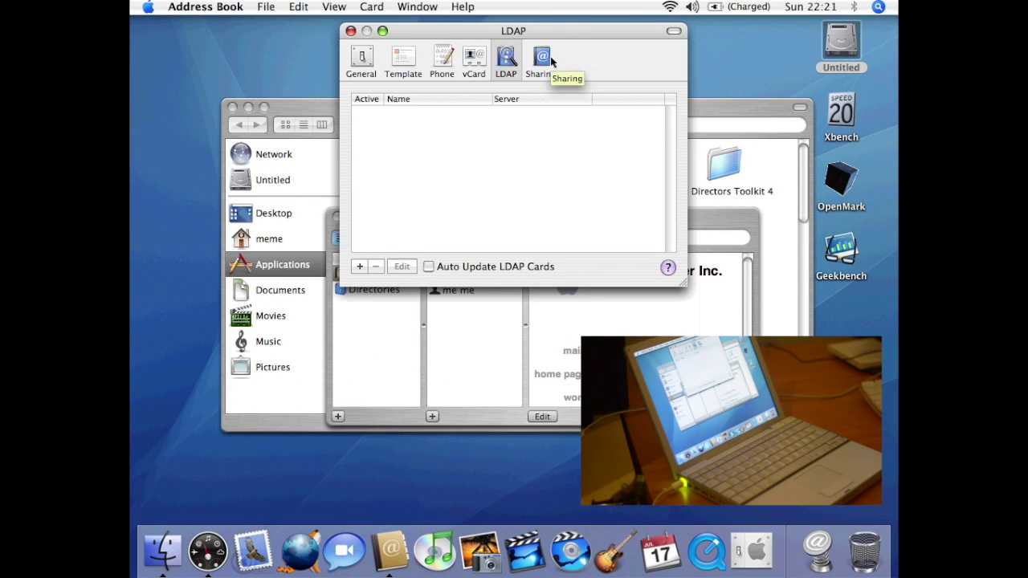
{"action": "left_click", "coordinate": [544, 62]}
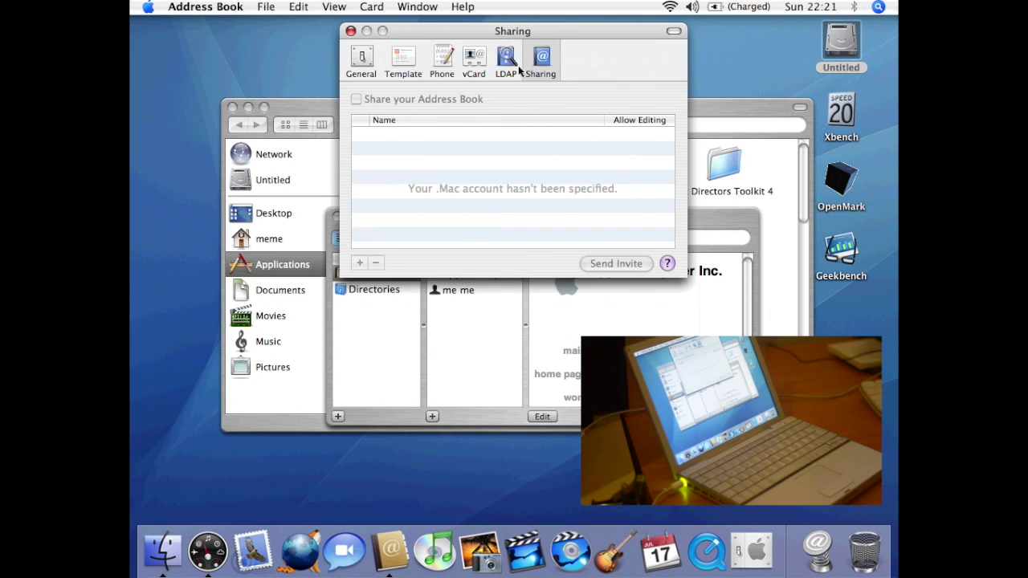
{"action": "left_click", "coordinate": [514, 64]}
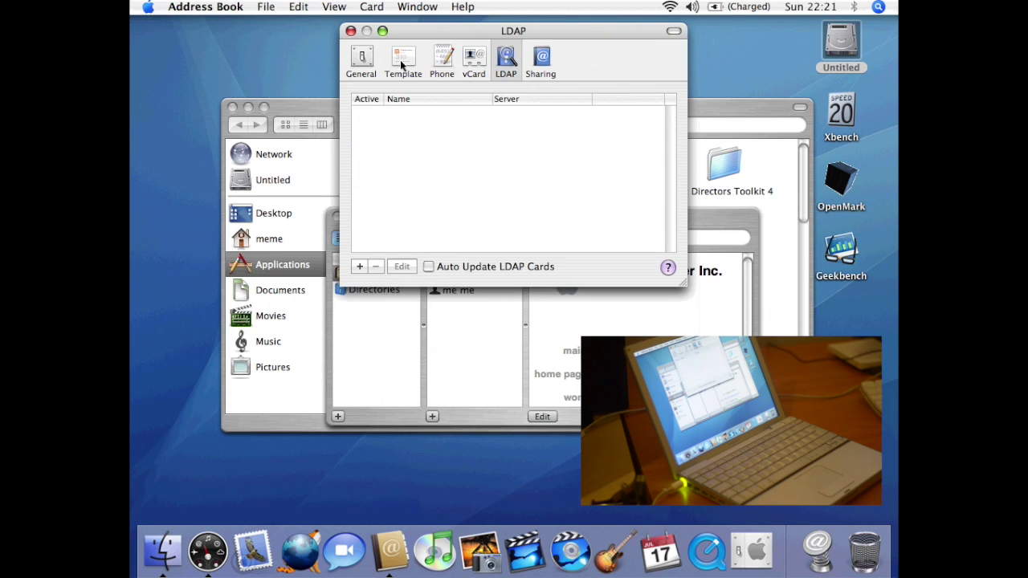
{"action": "left_click", "coordinate": [351, 30]}
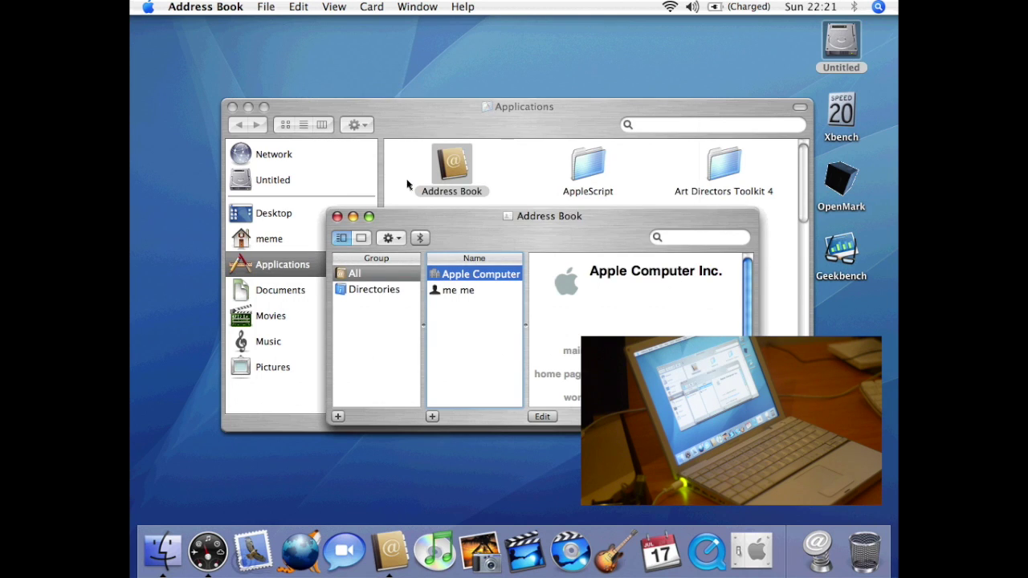
- Quit Address Book and open AppleScript > Example Scripts in Finder
{"action": "key", "text": "super+q"}
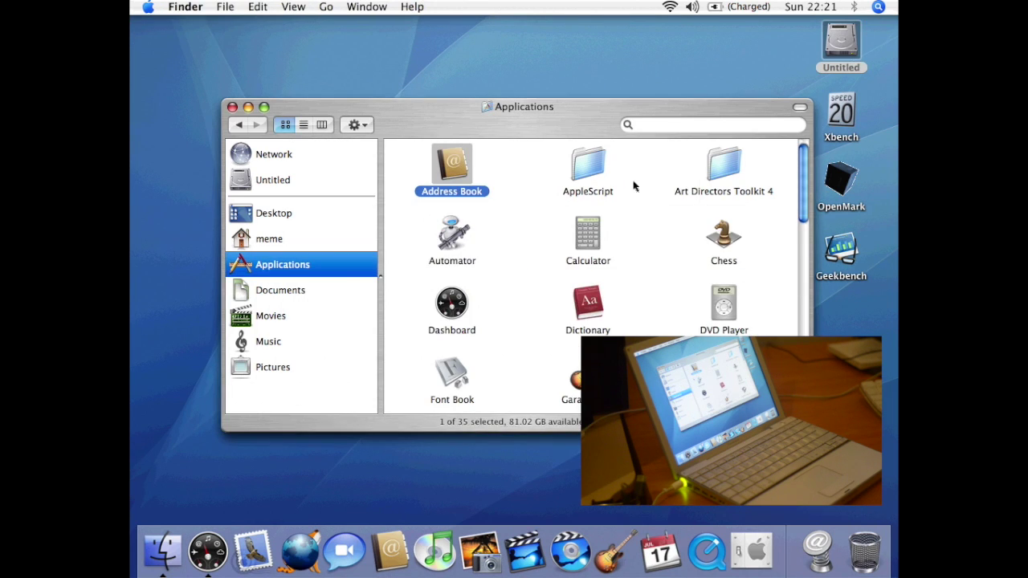
{"action": "double_click", "coordinate": [603, 165]}
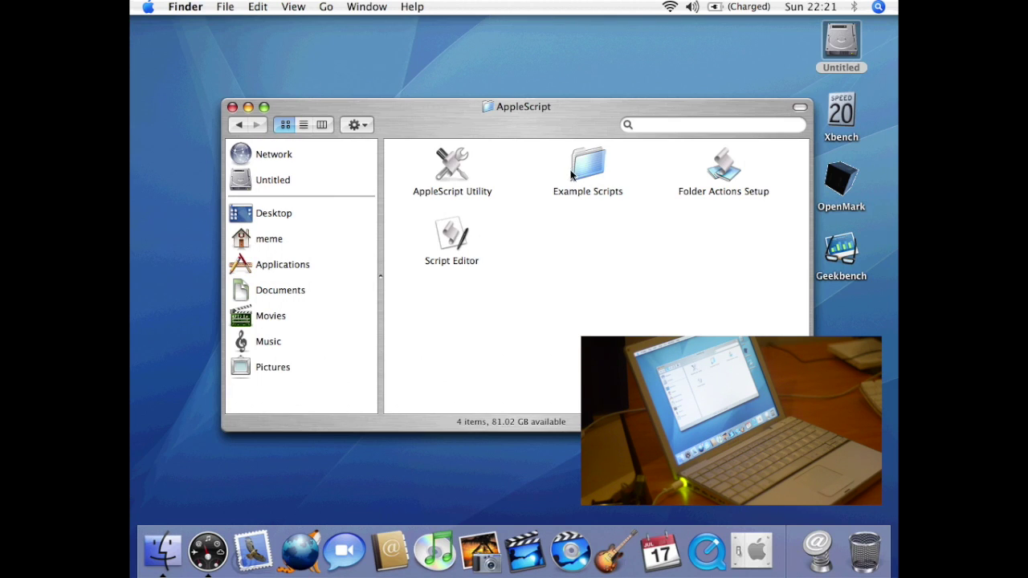
{"action": "double_click", "coordinate": [578, 165]}
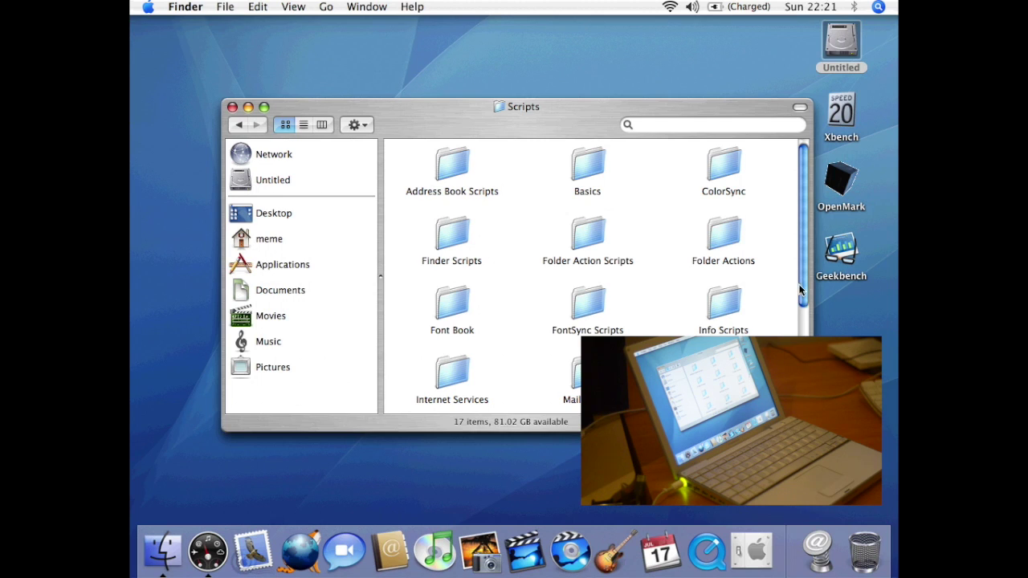
- Open the Navigation Scripts folder and open New Documents Window.scpt in Script Editor
{"action": "left_click_drag", "start_coordinate": [801, 279], "coordinate": [801, 325]}
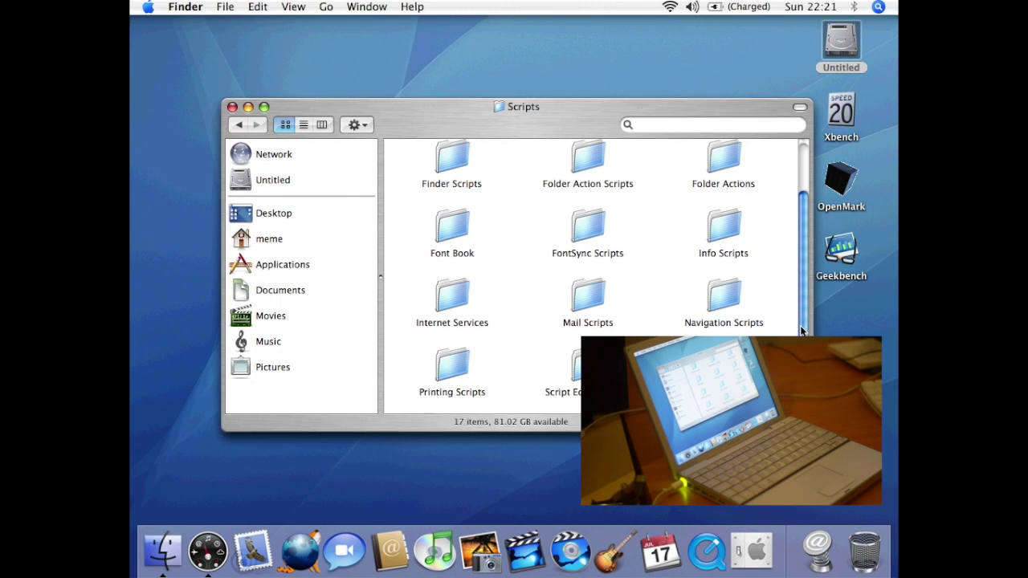
{"action": "double_click", "coordinate": [731, 290]}
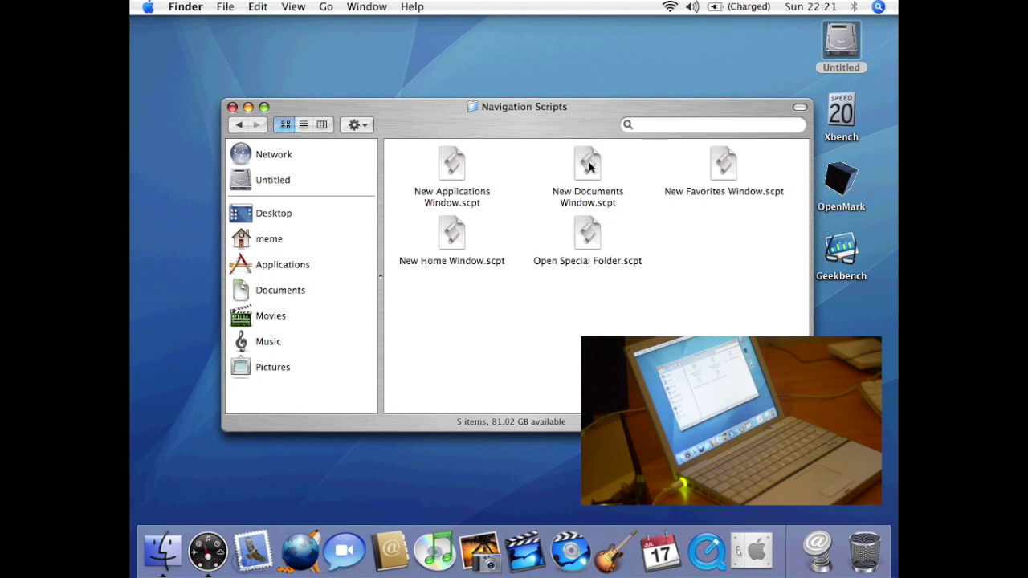
{"action": "left_click", "coordinate": [592, 164]}
{"action": "double_click", "coordinate": [593, 164]}
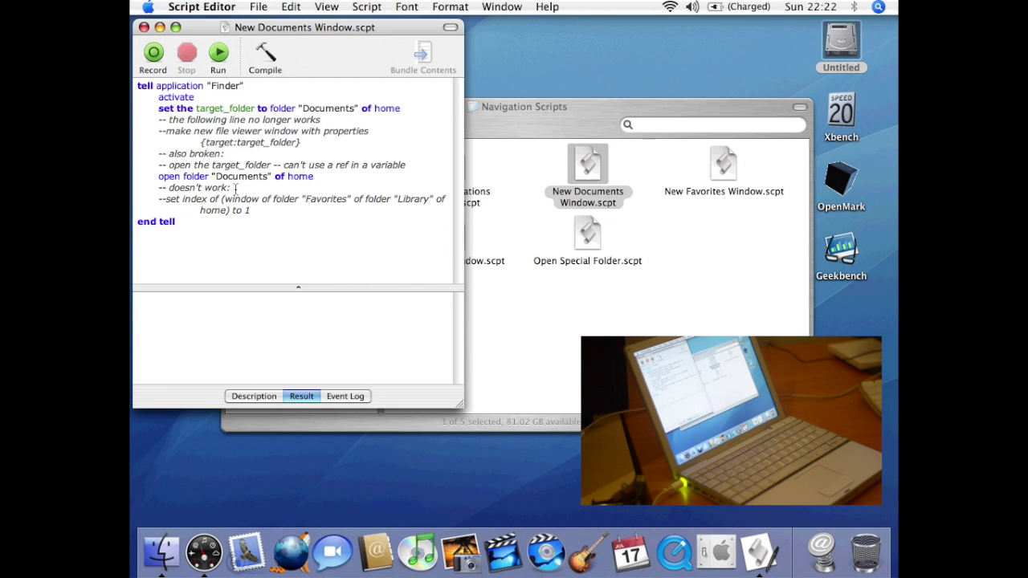
{"action": "key", "text": "super+q"}
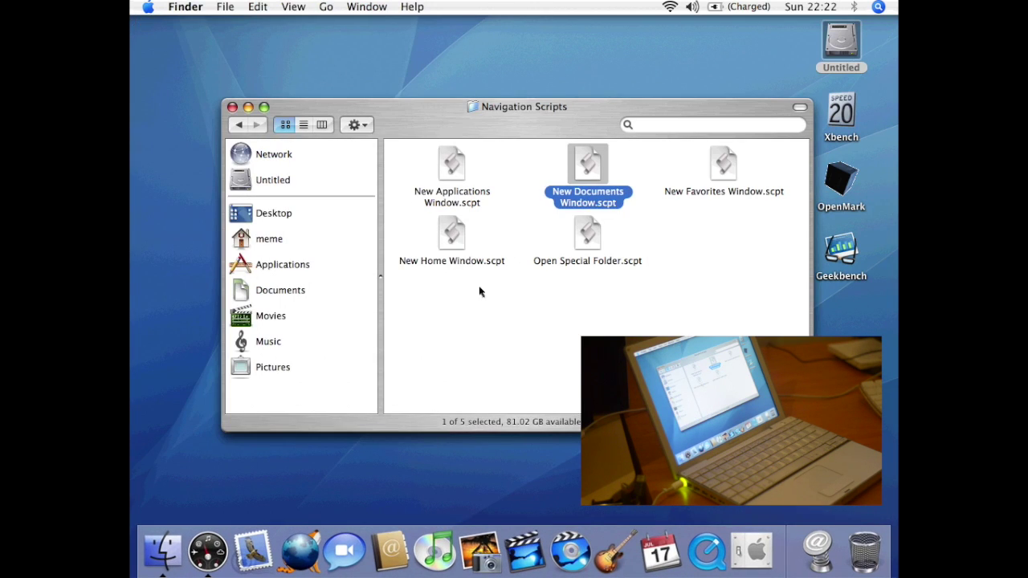
- Go back to Applications and launch Art Directors Toolkit from its Art Directors Toolkit 4 folder
{"action": "left_click", "coordinate": [239, 125]}
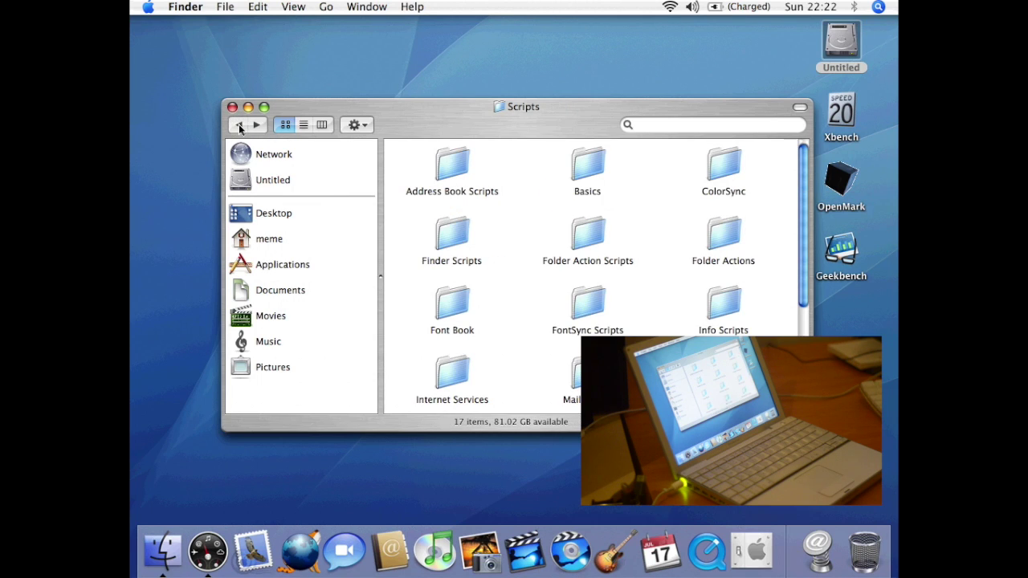
{"action": "left_click", "coordinate": [238, 125]}
{"action": "left_click", "coordinate": [239, 124]}
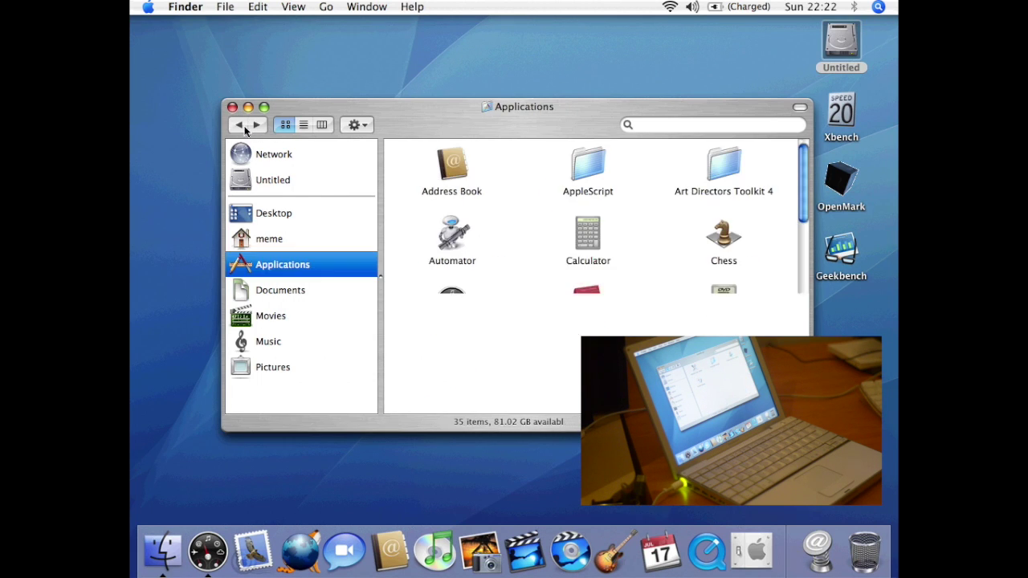
{"action": "double_click", "coordinate": [727, 165]}
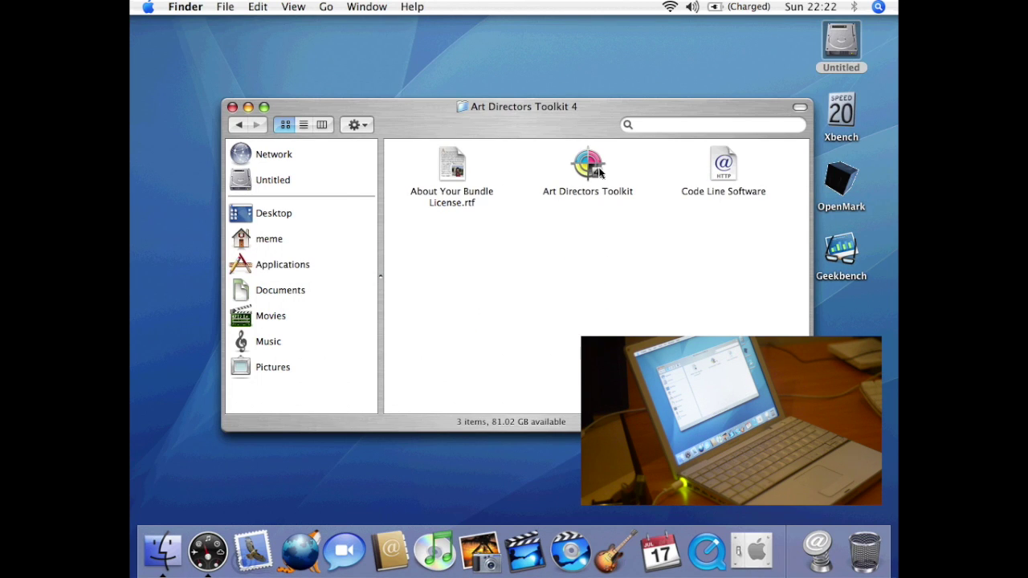
{"action": "double_click", "coordinate": [591, 167]}
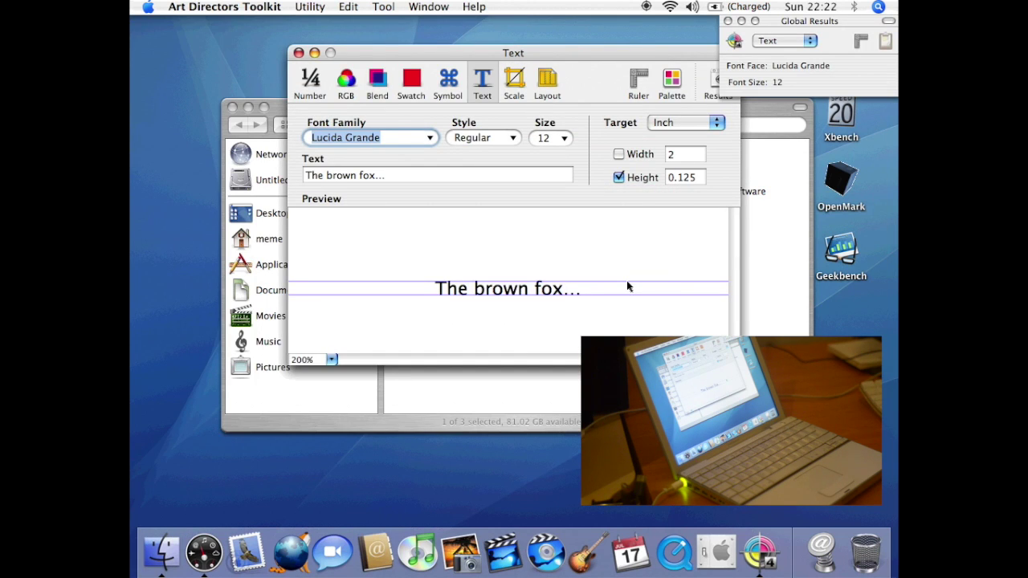
- Set the Number utility's page size to 2A, then switch through RGB to the Blend utility
{"action": "left_click", "coordinate": [313, 80]}
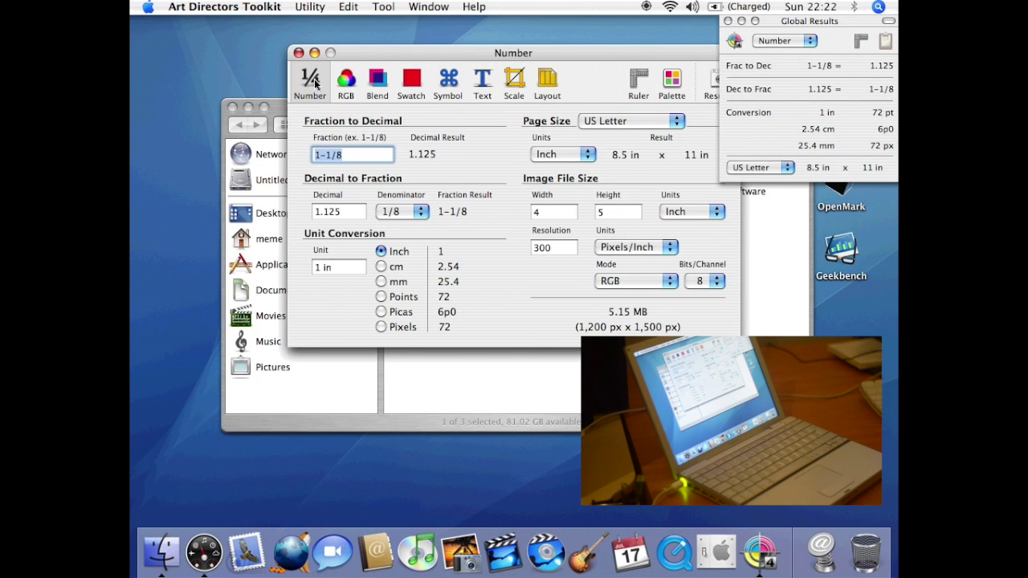
{"action": "left_click", "coordinate": [630, 122]}
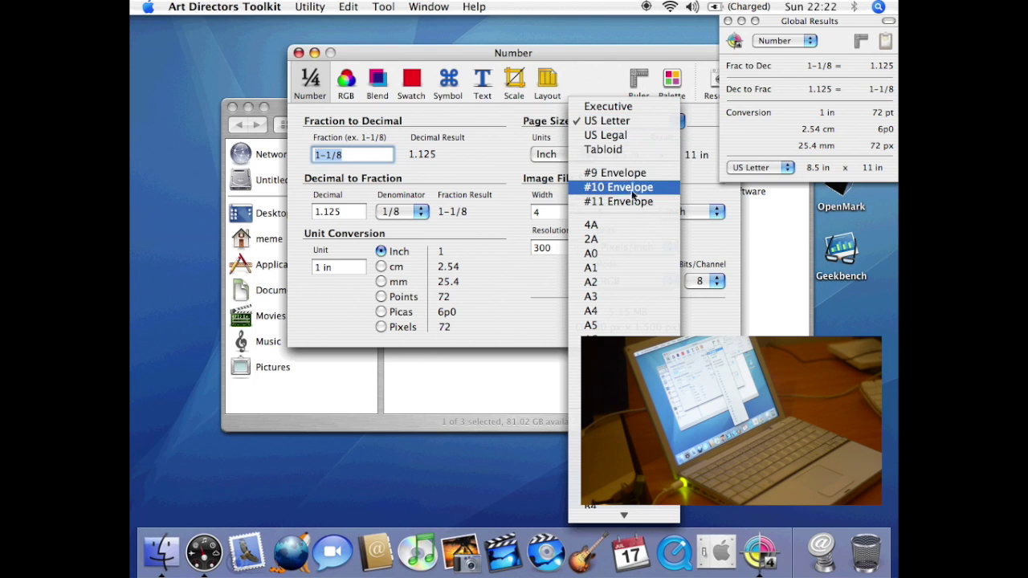
{"action": "left_click", "coordinate": [631, 239]}
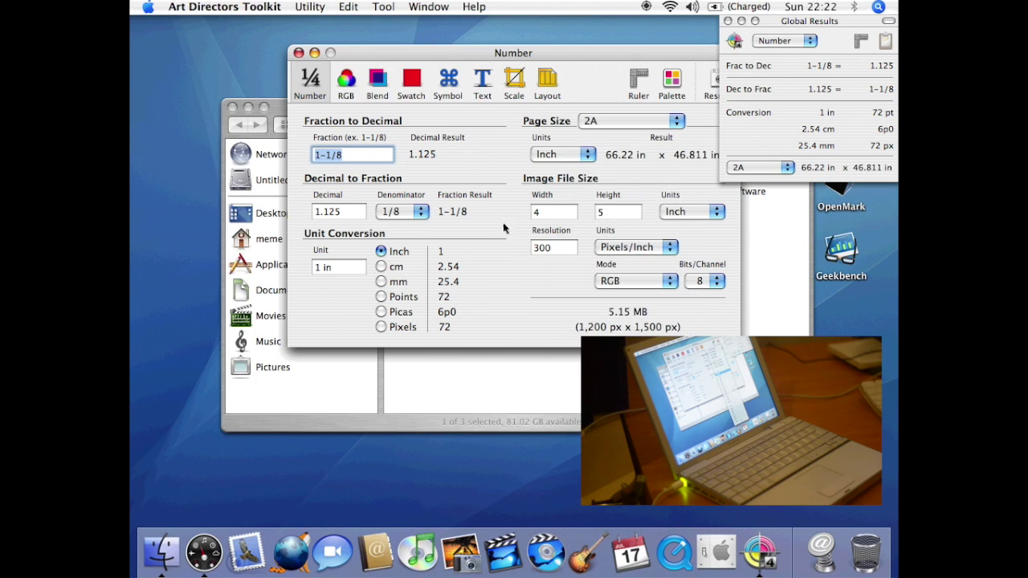
{"action": "left_click", "coordinate": [356, 84]}
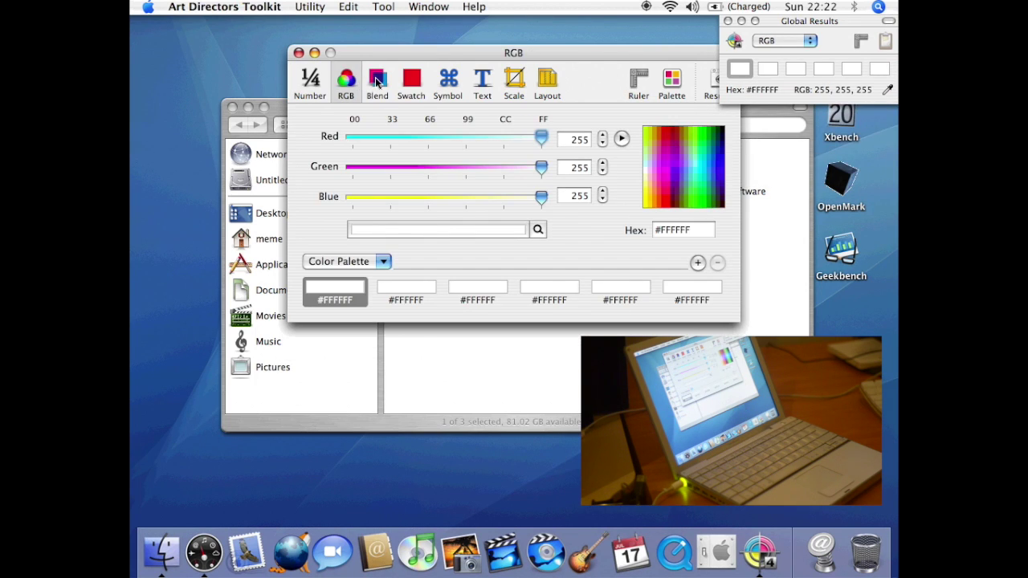
{"action": "left_click", "coordinate": [376, 80]}
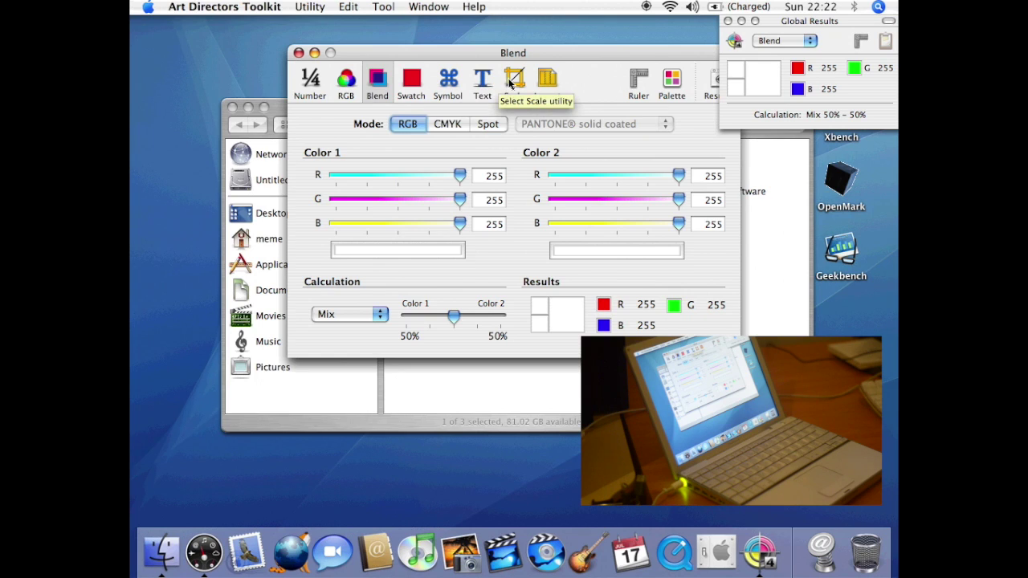
{"action": "left_click", "coordinate": [265, 6]}
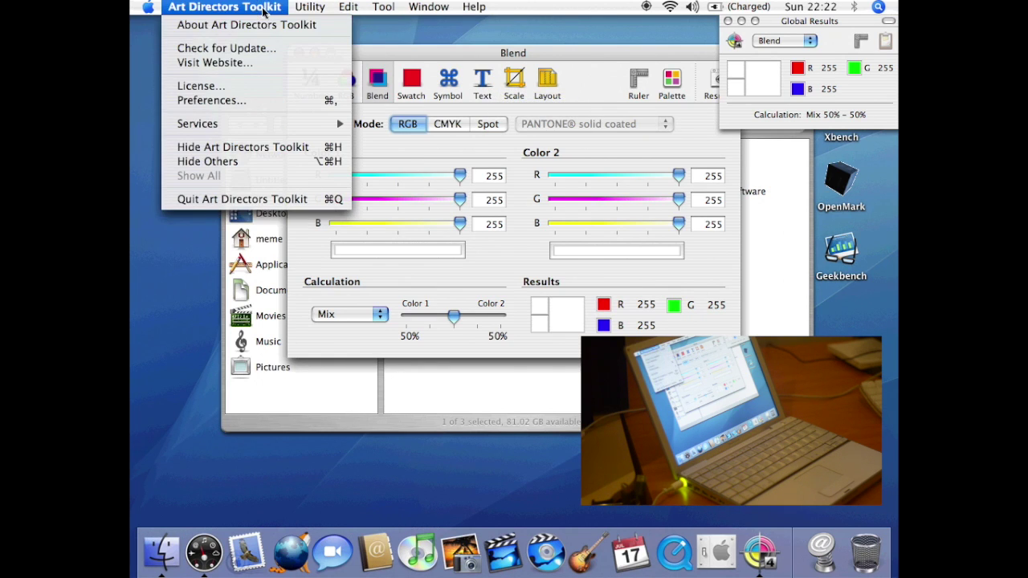
- Set the toolkit's default unit of measure to cm, then close the preferences and Blend windows
{"action": "left_click", "coordinate": [264, 100]}
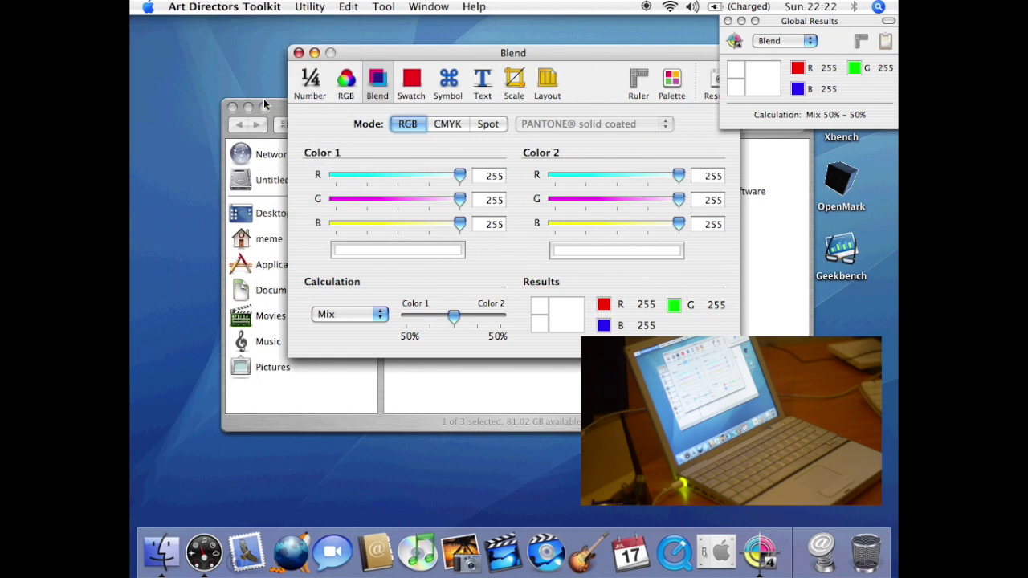
{"action": "left_click", "coordinate": [493, 140]}
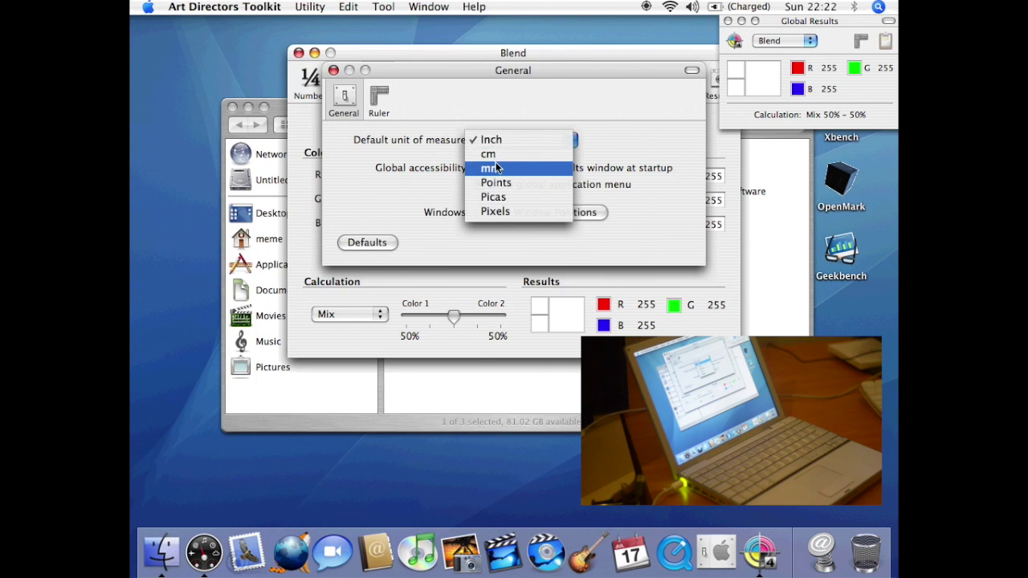
{"action": "left_click", "coordinate": [499, 157]}
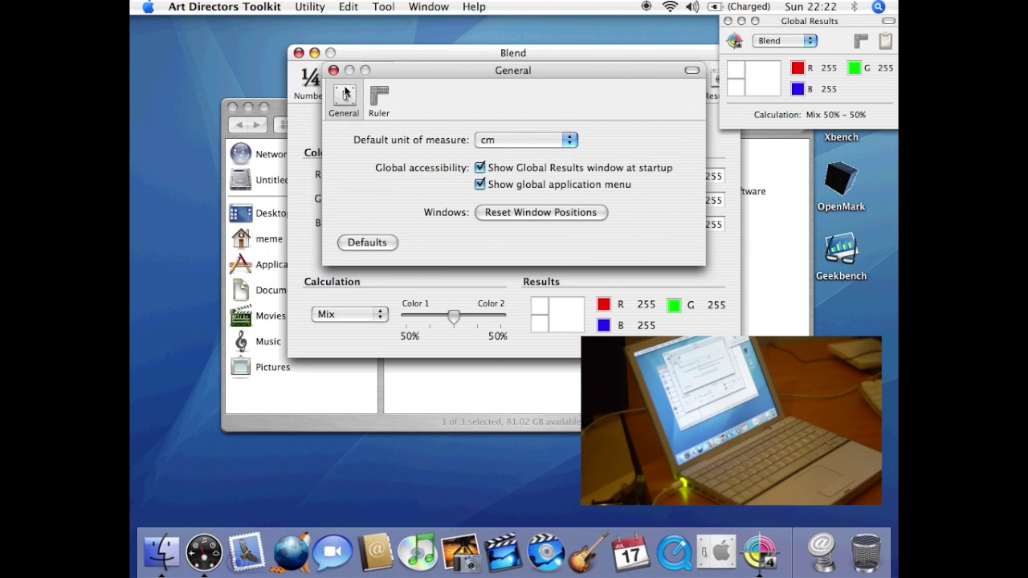
{"action": "left_click", "coordinate": [334, 72]}
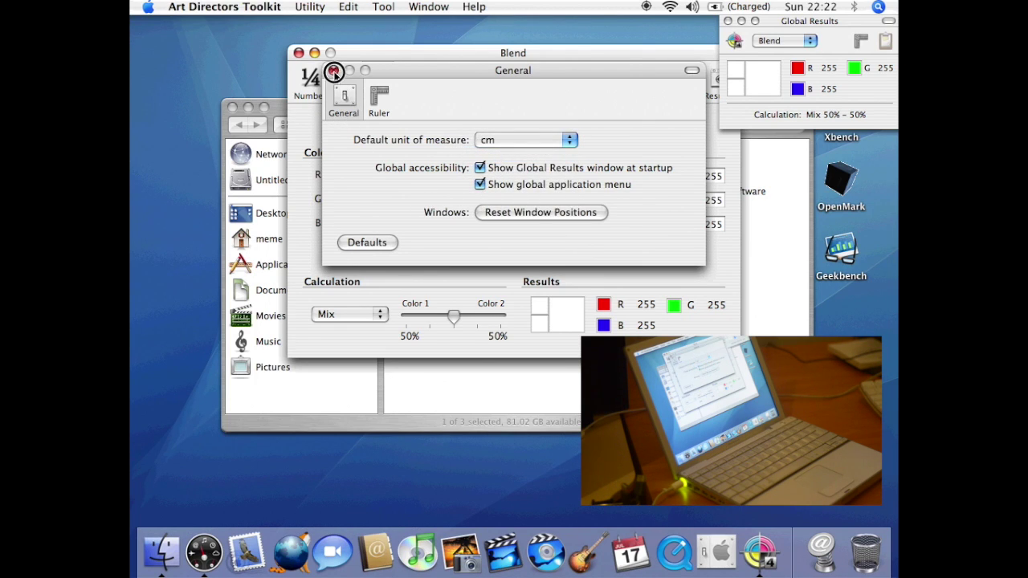
{"action": "left_click", "coordinate": [297, 53]}
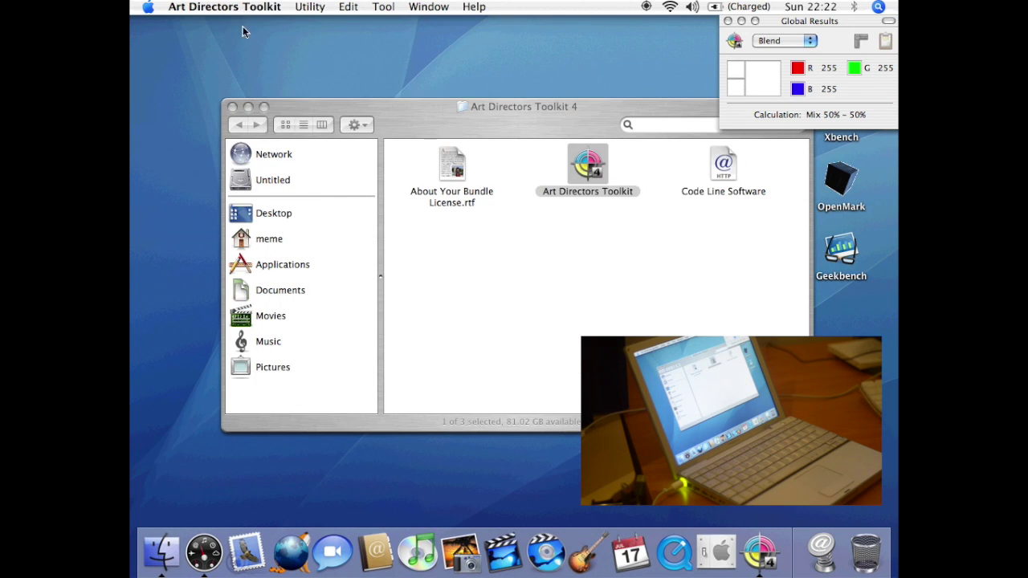
{"action": "left_click", "coordinate": [233, 6]}
- Quit Art Directors Toolkit, return to Applications and launch Automator
{"action": "left_click", "coordinate": [261, 200]}
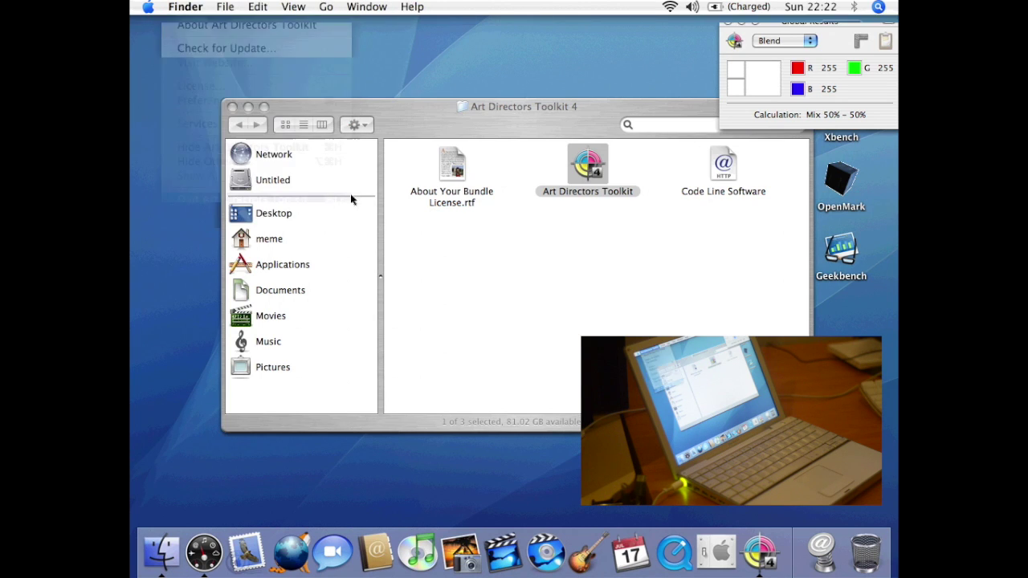
{"action": "left_click", "coordinate": [241, 125]}
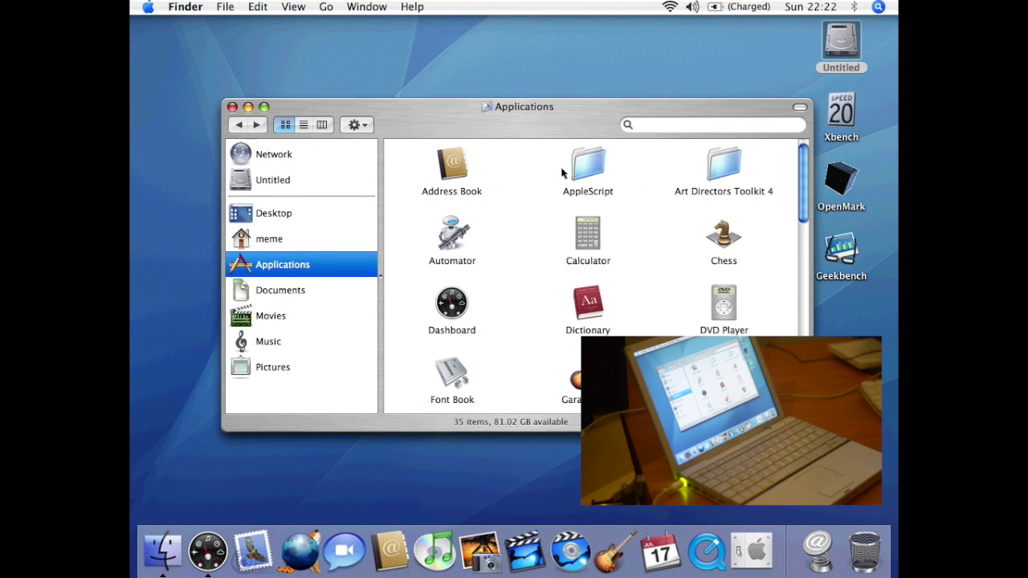
{"action": "double_click", "coordinate": [453, 240]}
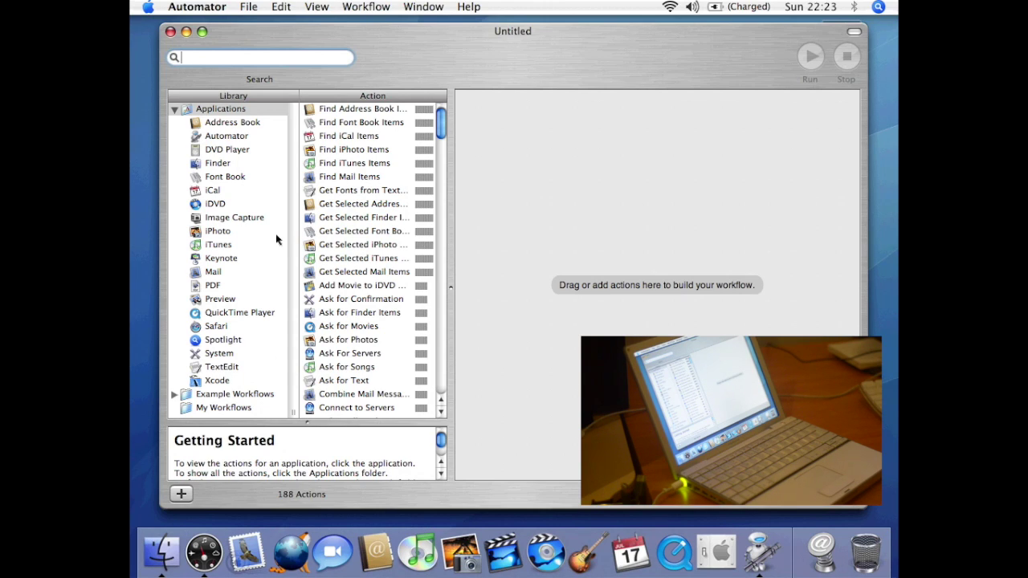
- Build a workflow of Get Selected Finder Items, New iDVD Slideshow and Burn a Disc
{"action": "left_click", "coordinate": [238, 203]}
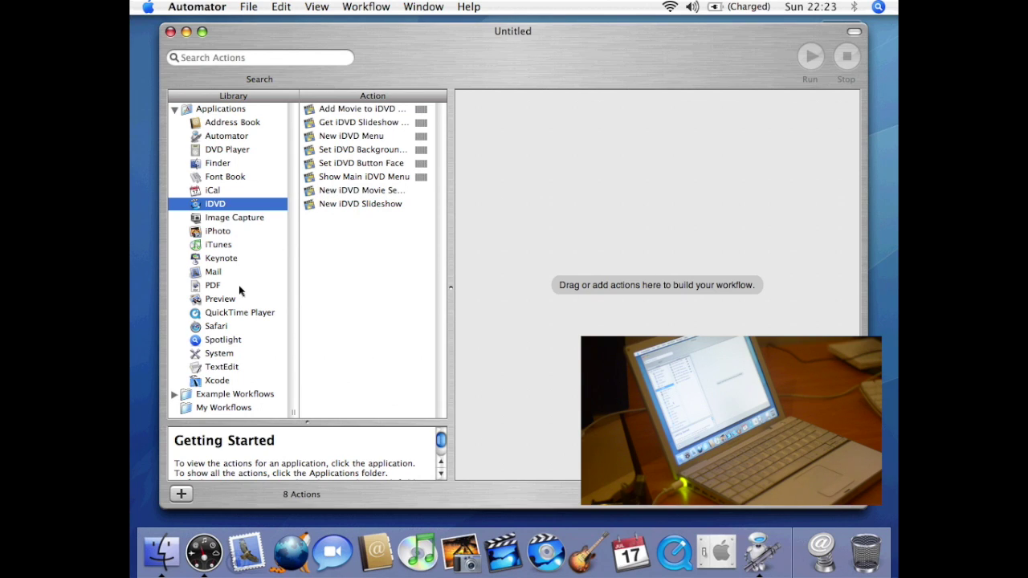
{"action": "left_click", "coordinate": [236, 164]}
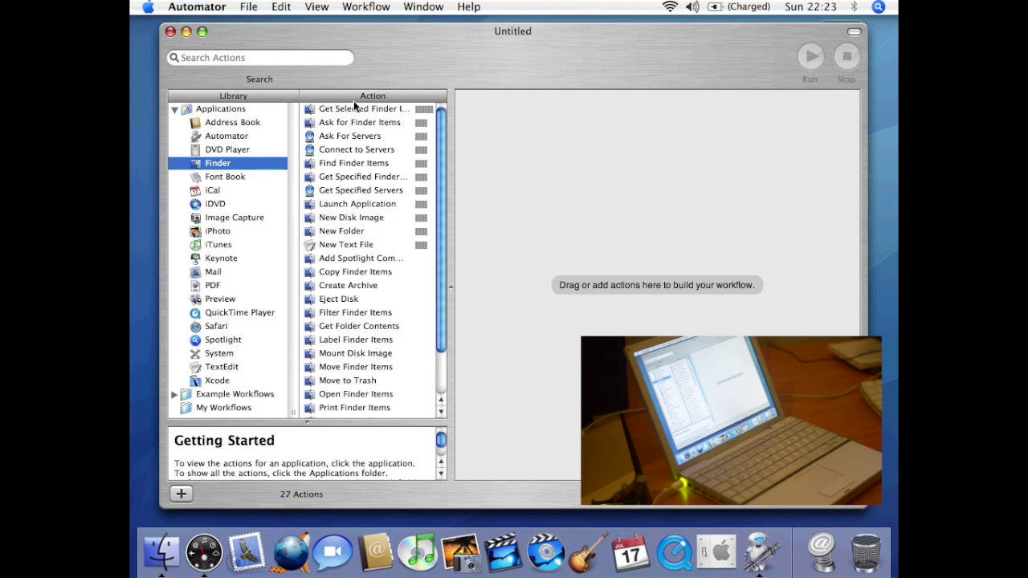
{"action": "left_click_drag", "start_coordinate": [352, 108], "coordinate": [556, 125]}
{"action": "left_click", "coordinate": [212, 204]}
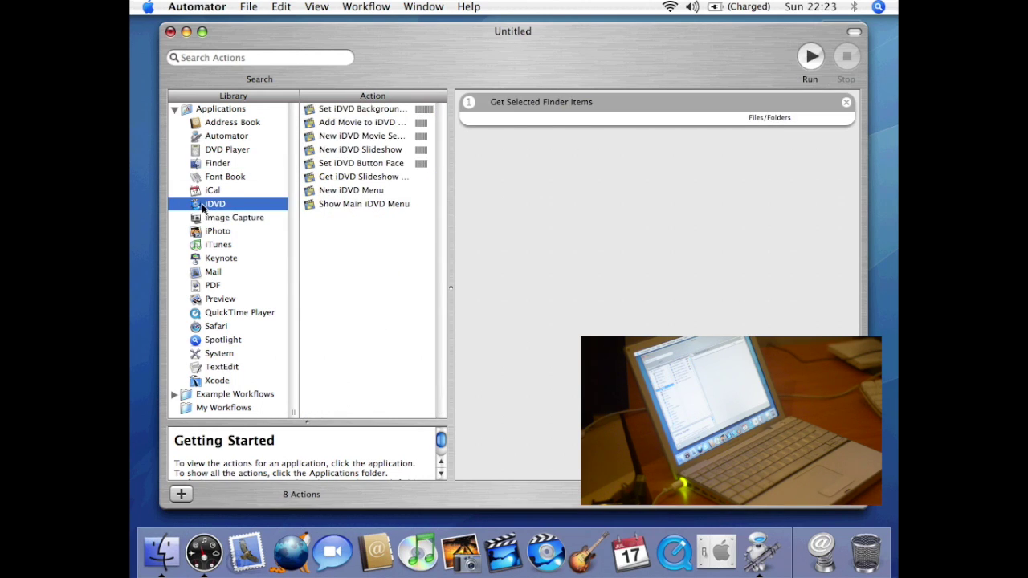
{"action": "left_click_drag", "start_coordinate": [336, 152], "coordinate": [548, 236]}
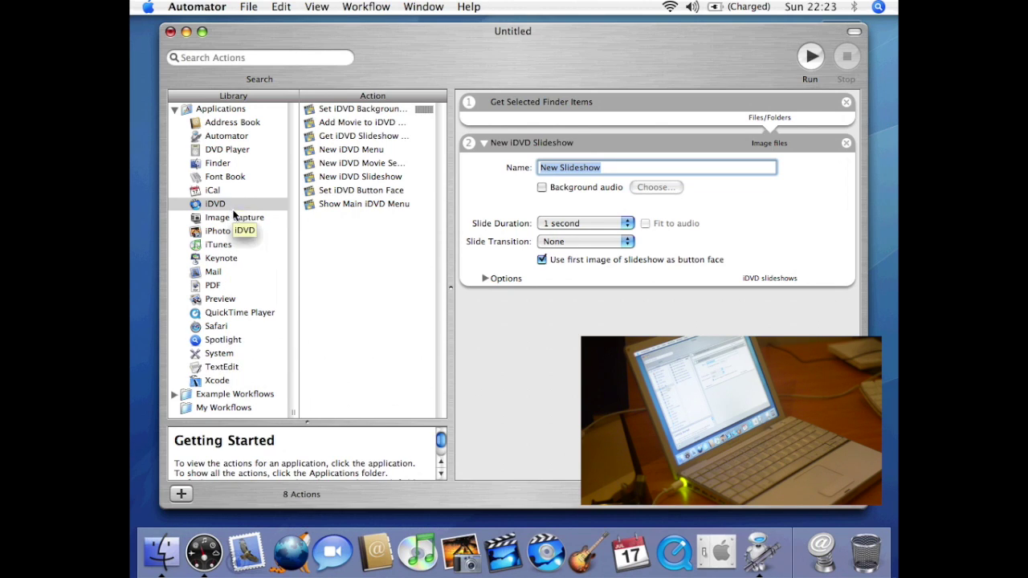
{"action": "left_click", "coordinate": [235, 353]}
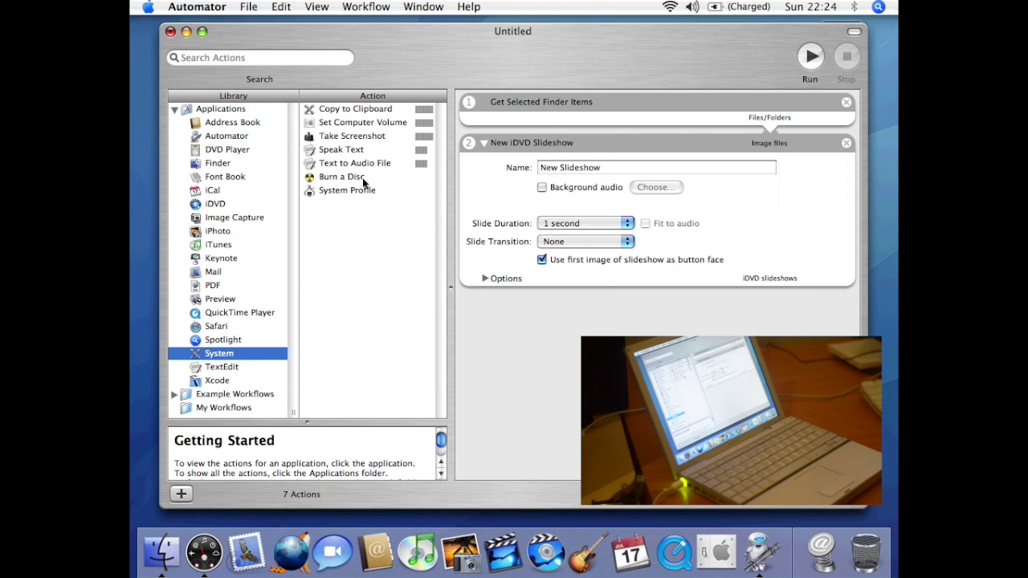
{"action": "mouse_move", "coordinate": [362, 178]}
{"action": "left_mouse_down"}
{"action": "mouse_move", "coordinate": [589, 321]}
{"action": "mouse_move", "coordinate": [595, 336]}
{"action": "left_mouse_up"}
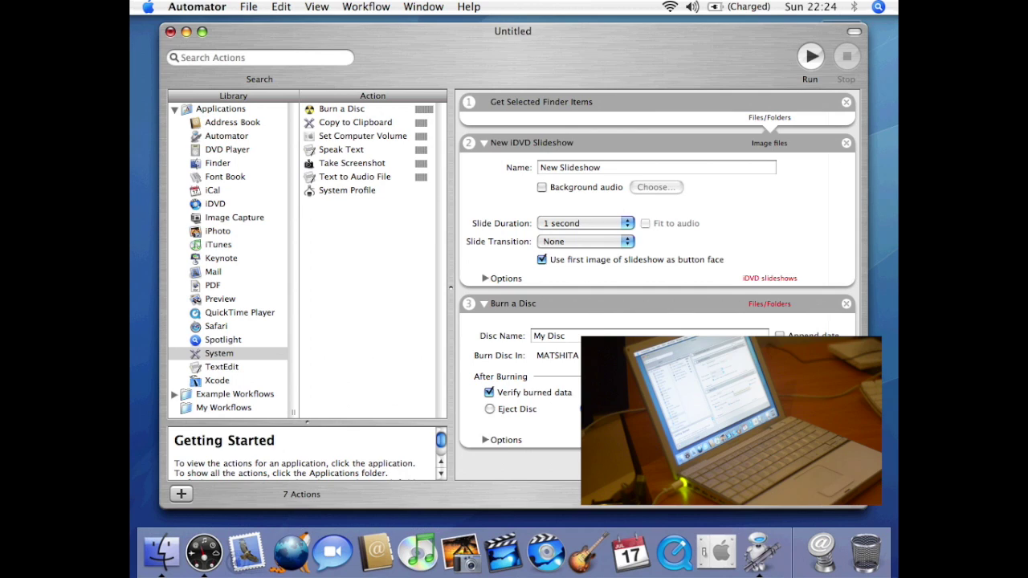
- Quit Automator, discarding the unsaved workflow with Don't Save
{"action": "left_click", "coordinate": [217, 7]}
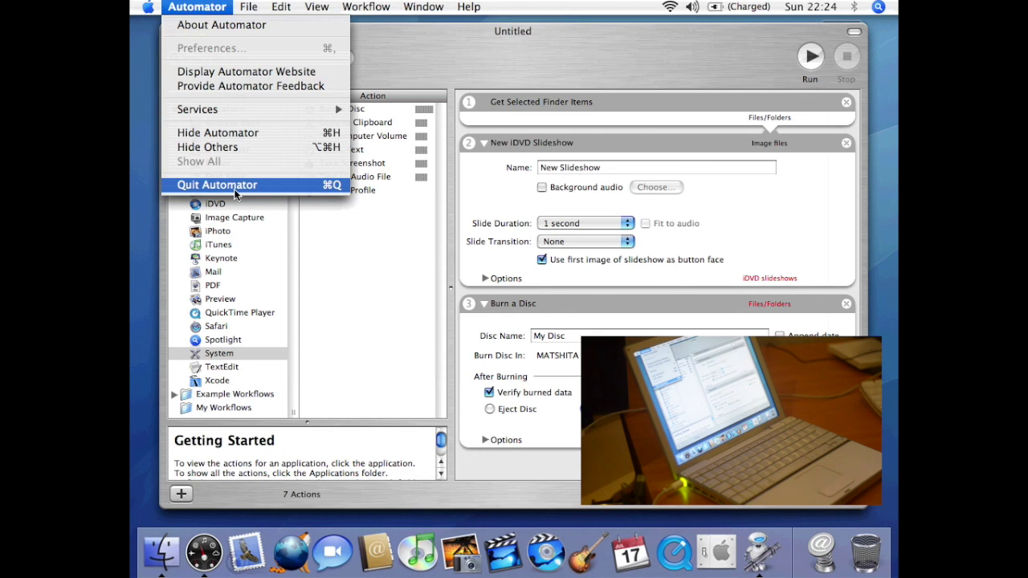
{"action": "left_click", "coordinate": [234, 189]}
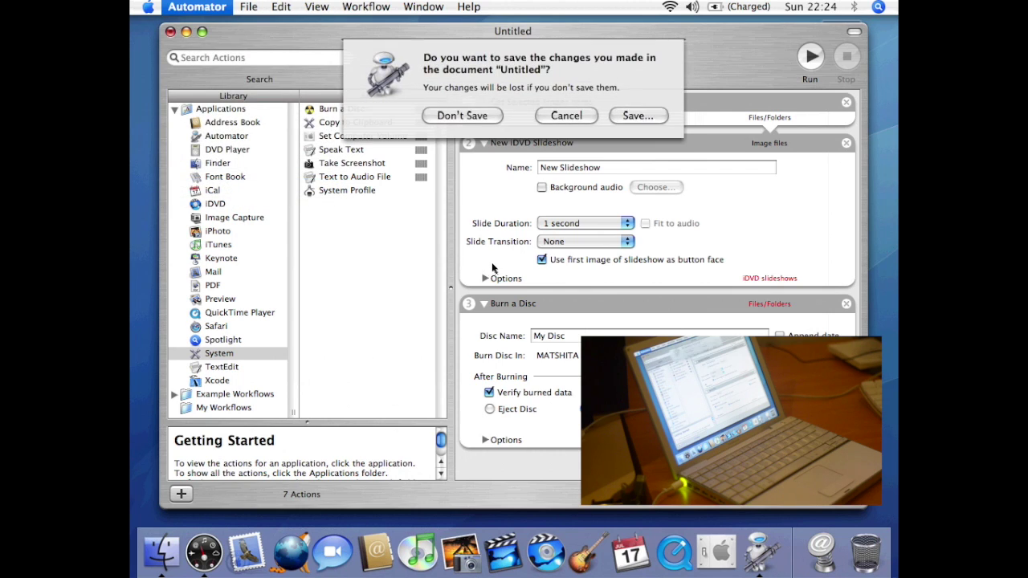
{"action": "left_click", "coordinate": [467, 115]}
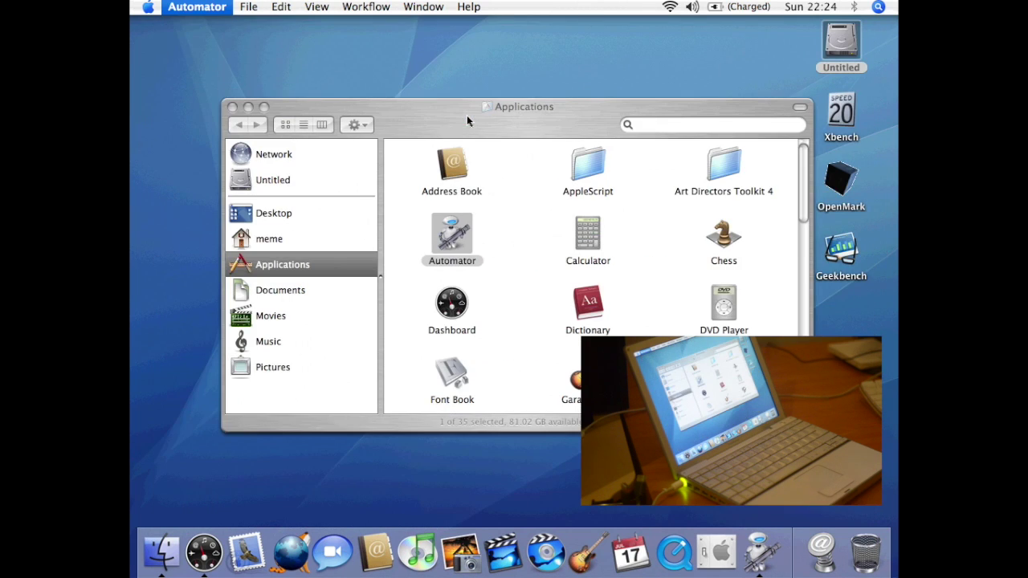
- Launch Calculator, update the currency exchange rates and attempt a currency conversion
{"action": "double_click", "coordinate": [587, 238]}
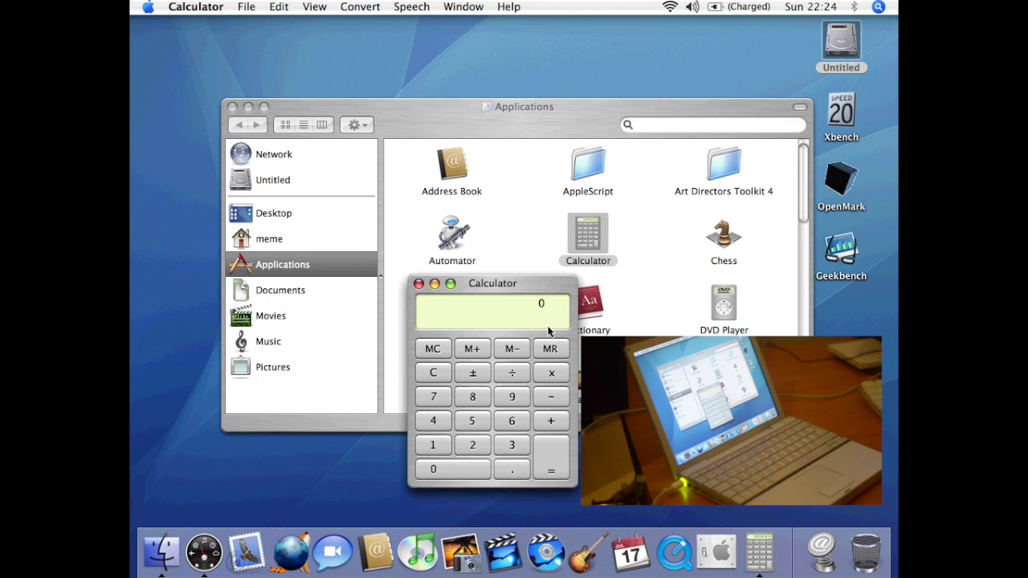
{"action": "left_click", "coordinate": [363, 8]}
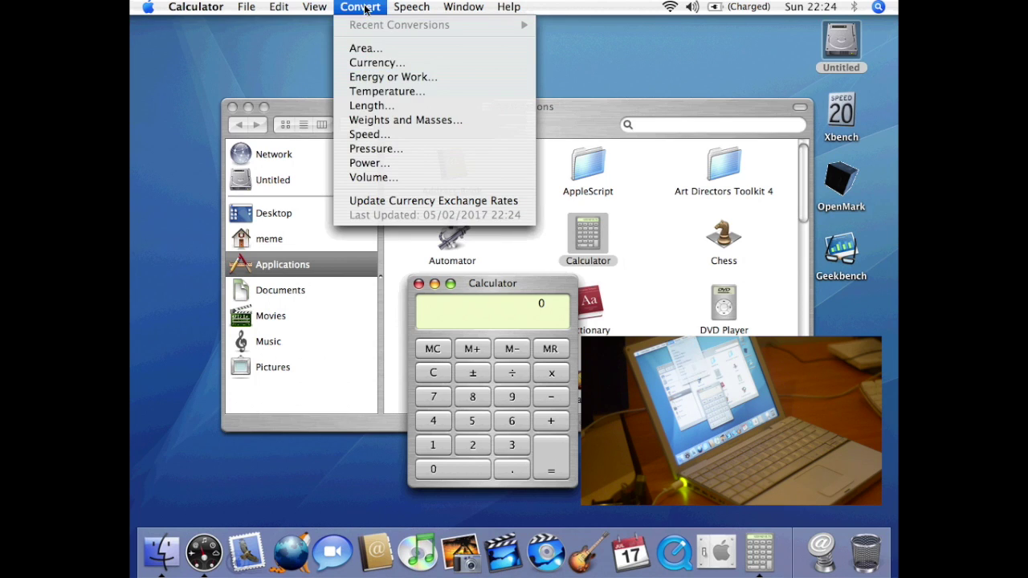
{"action": "left_click", "coordinate": [369, 195]}
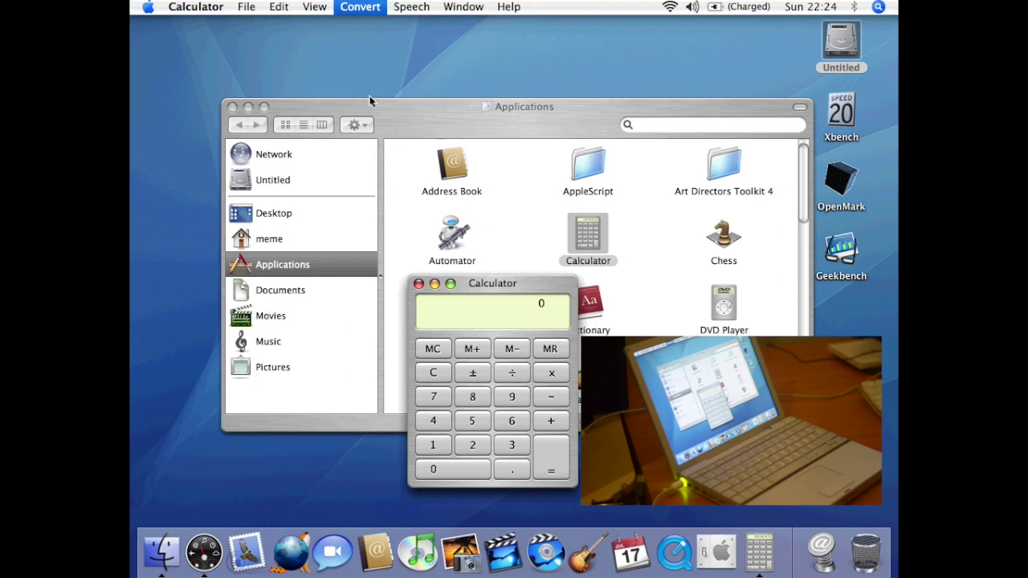
{"action": "left_click", "coordinate": [368, 4]}
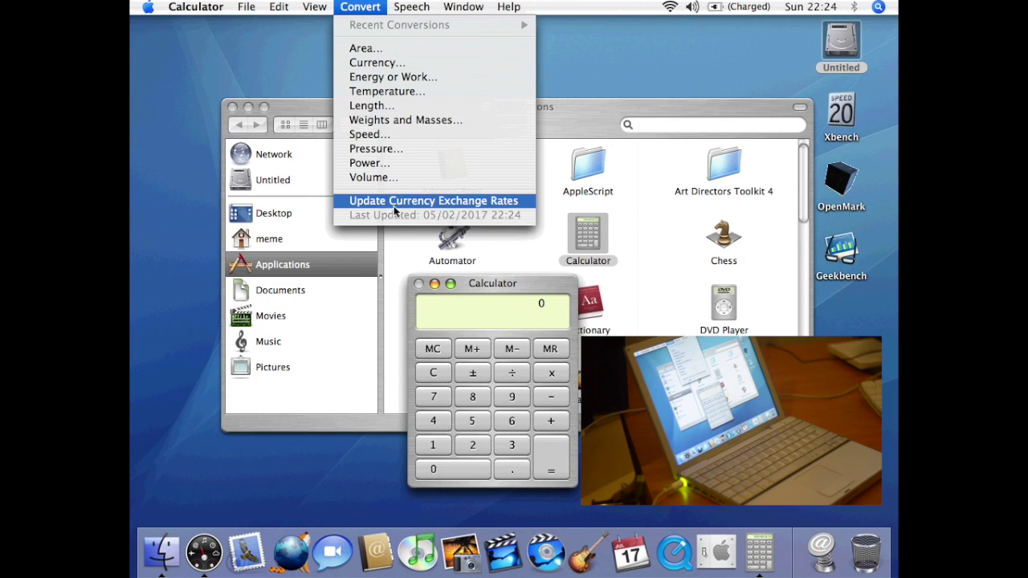
{"action": "left_click", "coordinate": [393, 63]}
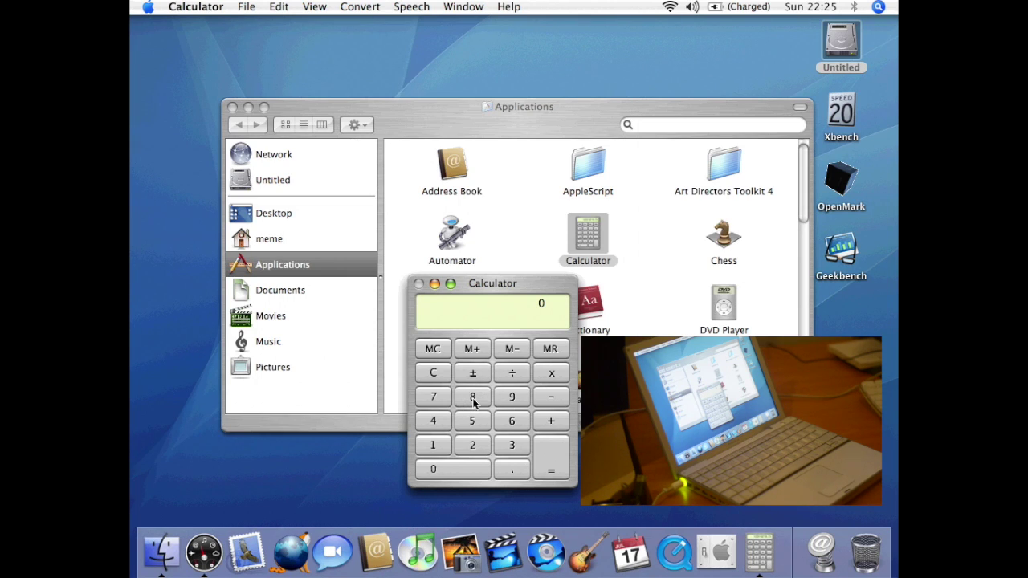
{"action": "left_click", "coordinate": [378, 10]}
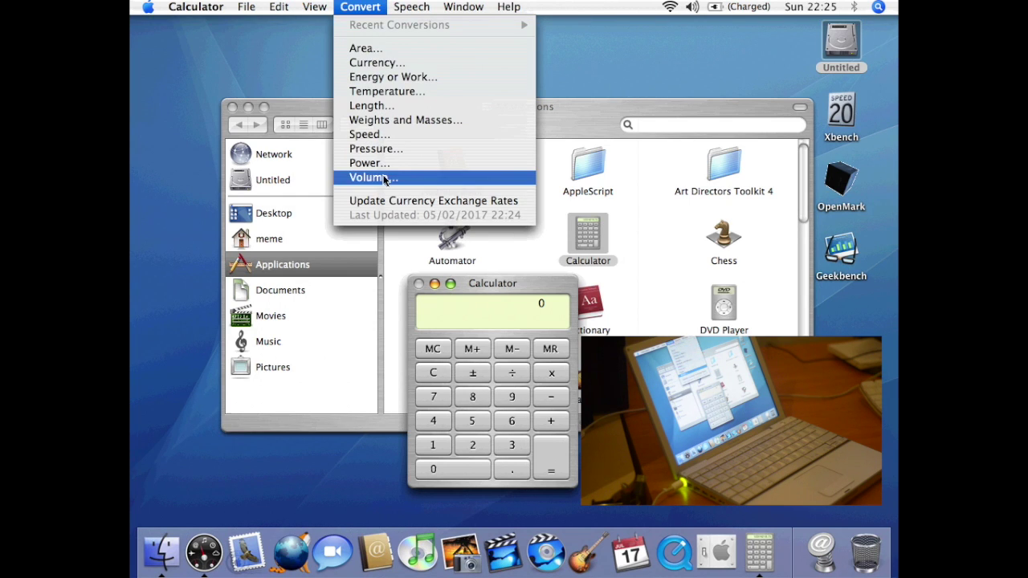
{"action": "left_click", "coordinate": [386, 67]}
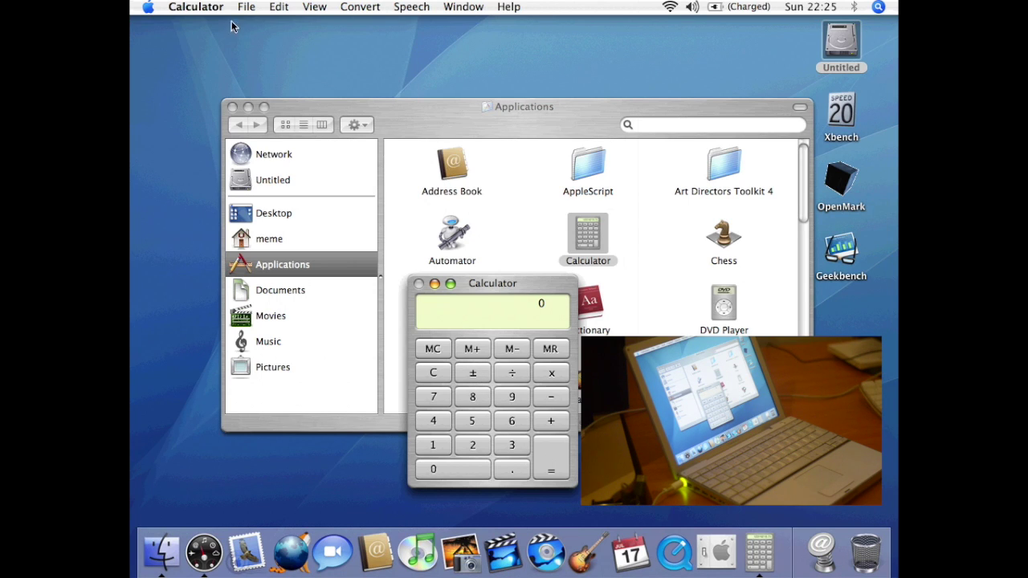
{"action": "left_click", "coordinate": [359, 7]}
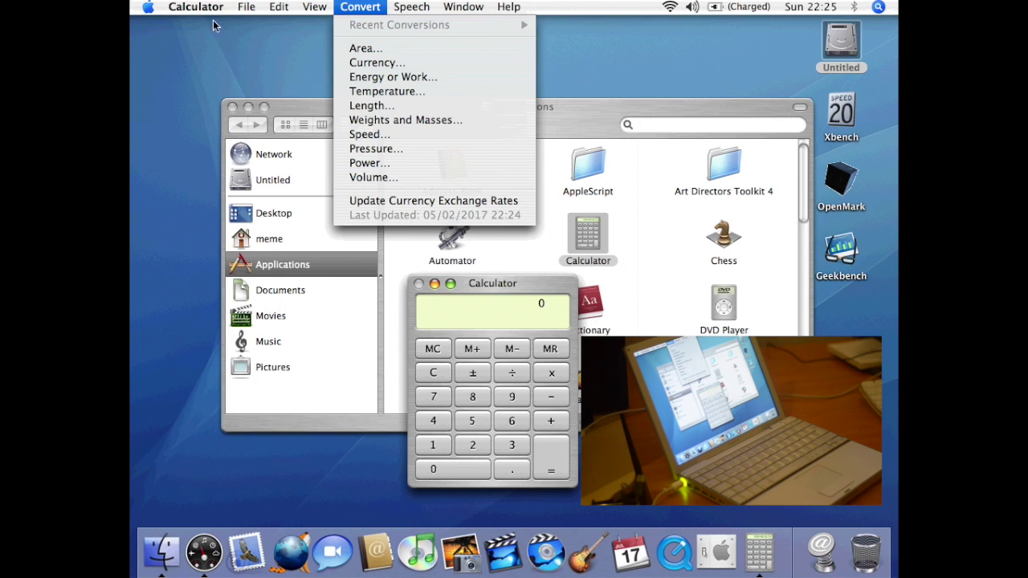
{"action": "mouse_move", "coordinate": [202, 13]}
{"action": "left_click", "coordinate": [612, 240]}
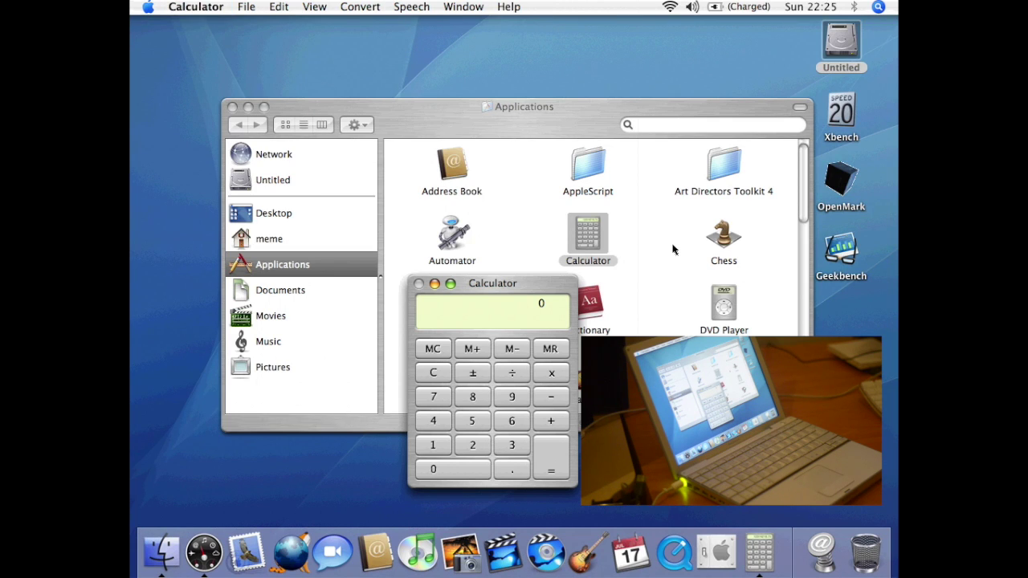
- Force-quit the unresponsive Calculator and close the Force Quit Applications window
{"action": "left_click", "coordinate": [217, 8]}
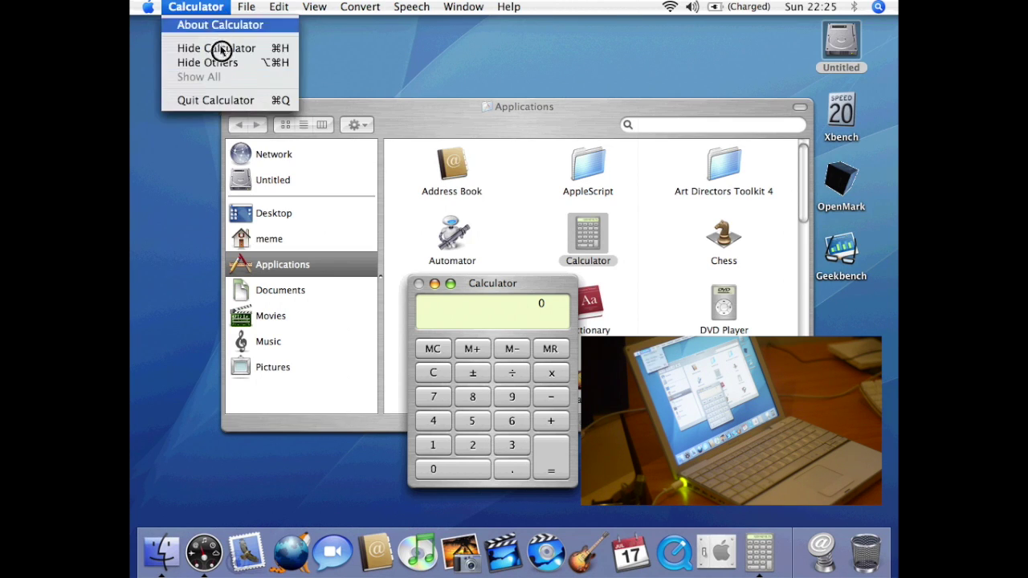
{"action": "left_click", "coordinate": [238, 100]}
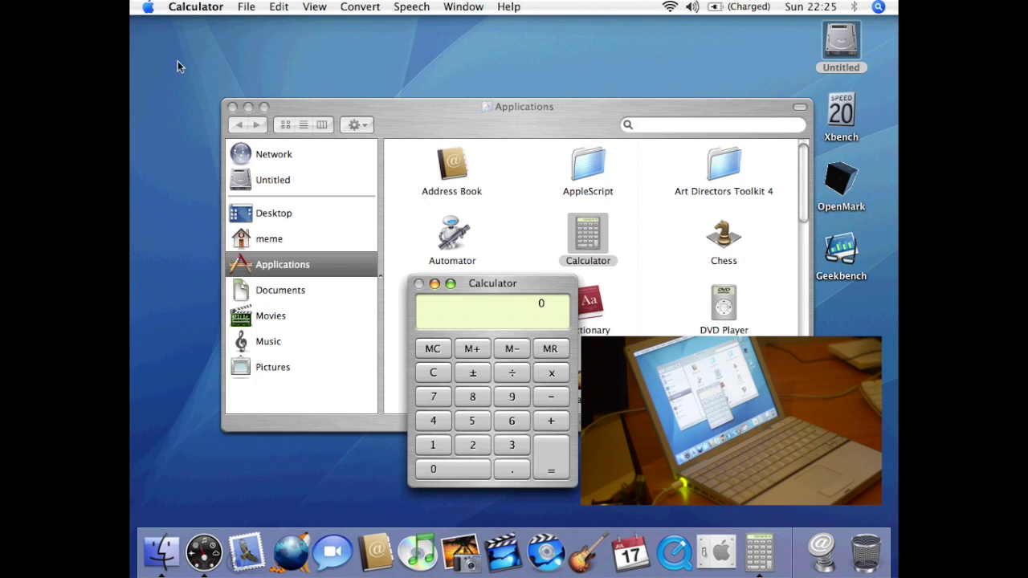
{"action": "left_click", "coordinate": [149, 7]}
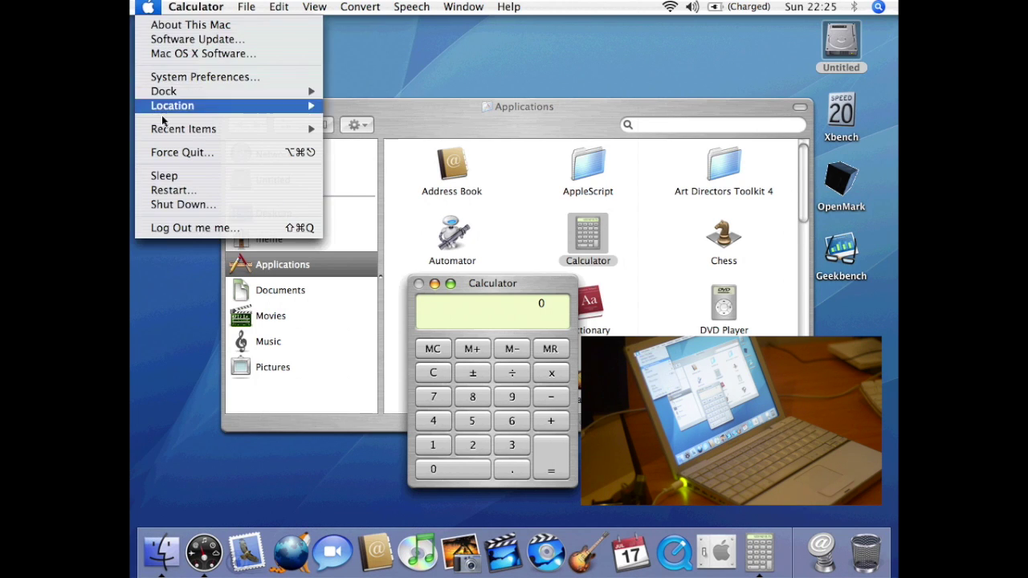
{"action": "left_click", "coordinate": [179, 152]}
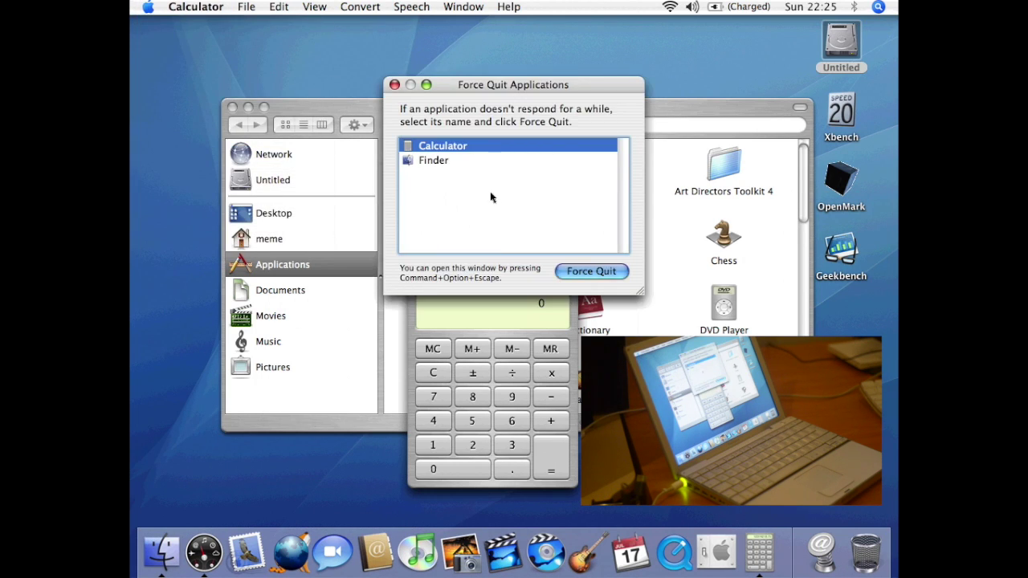
{"action": "left_click", "coordinate": [592, 271]}
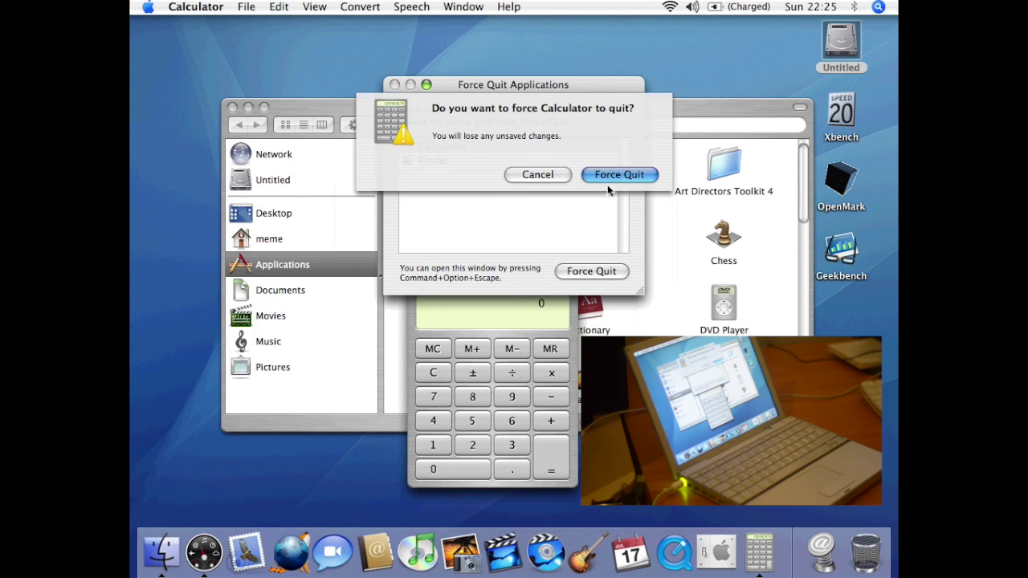
{"action": "left_click", "coordinate": [610, 173]}
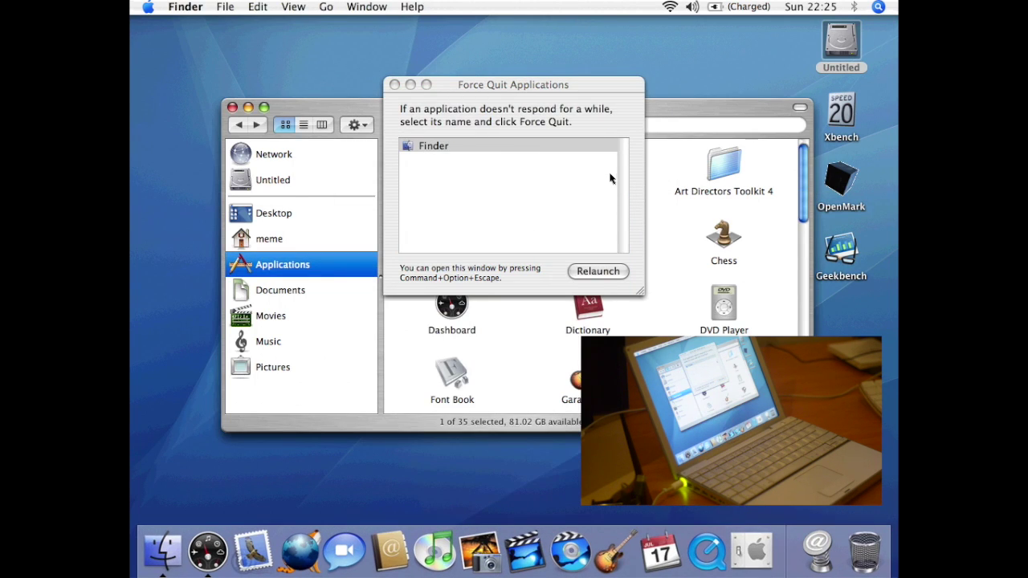
{"action": "left_click", "coordinate": [395, 84]}
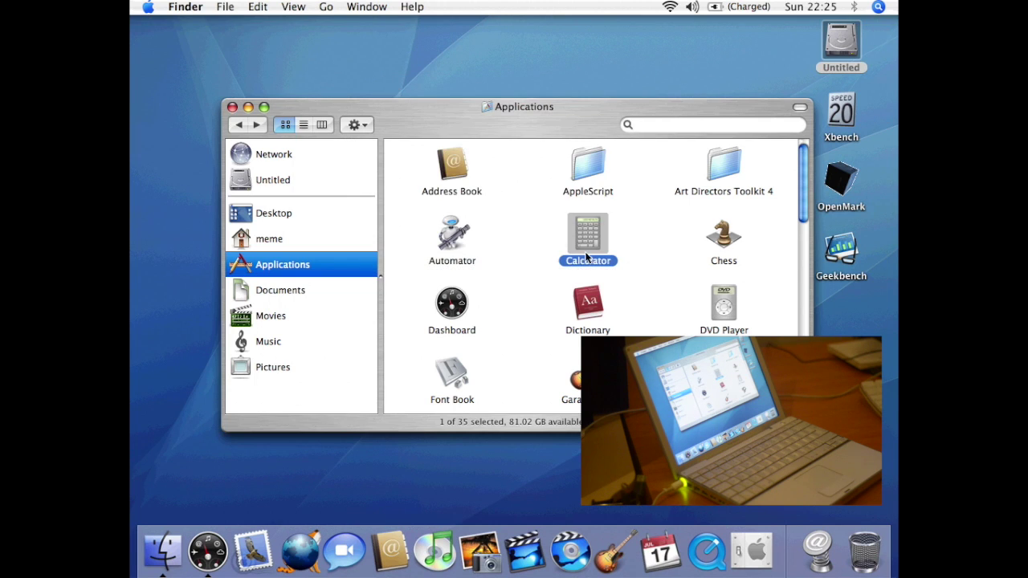
{"action": "double_click", "coordinate": [730, 233]}
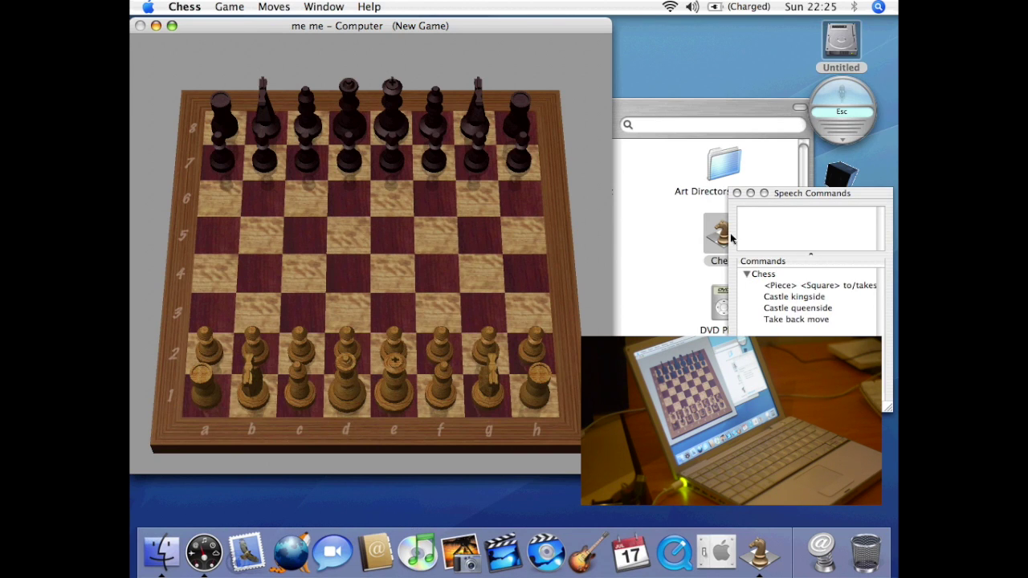
{"action": "left_click_drag", "start_coordinate": [397, 339], "coordinate": [394, 265]}
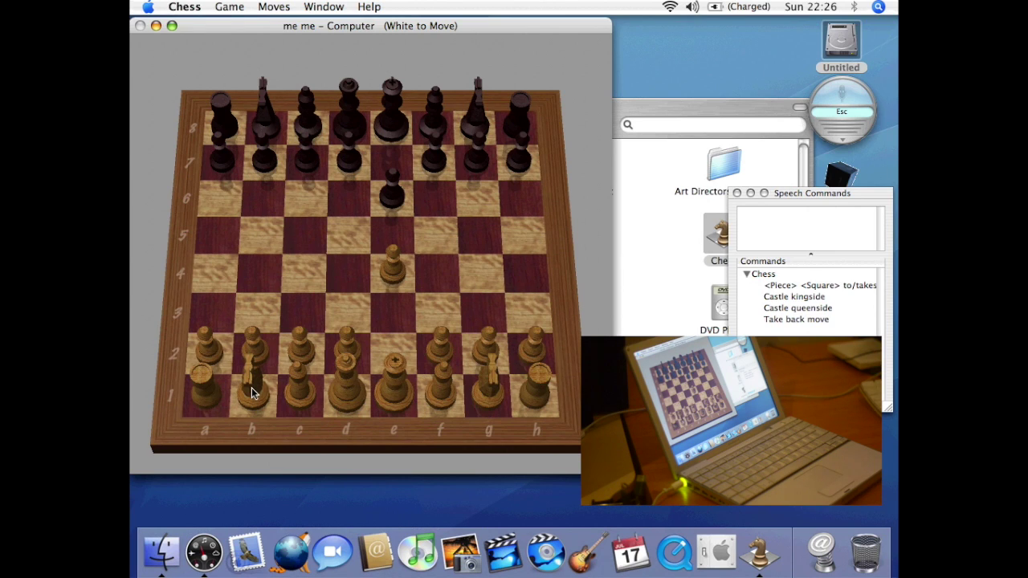
{"action": "left_click_drag", "start_coordinate": [251, 393], "coordinate": [303, 301]}
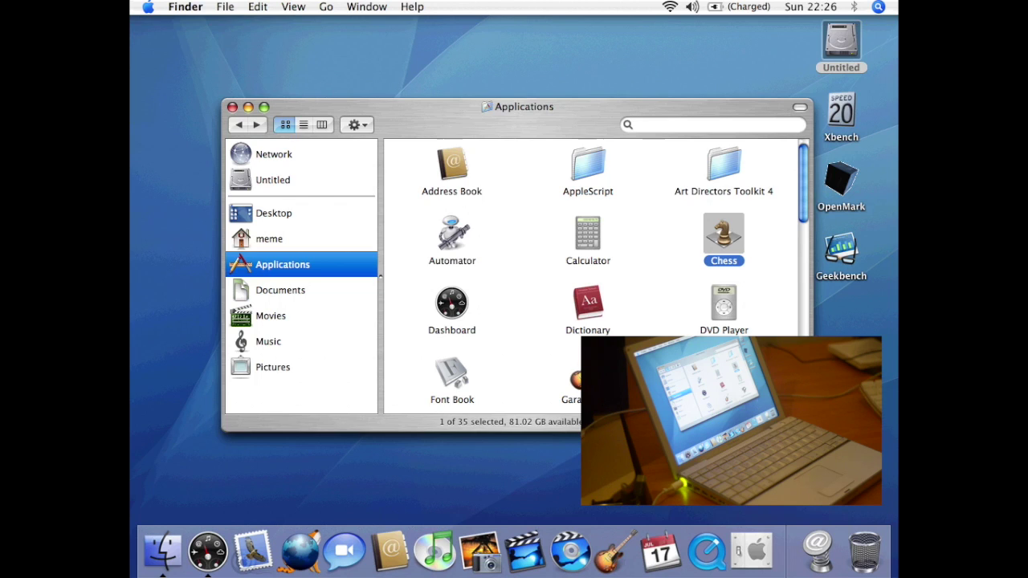
{"action": "left_click", "coordinate": [879, 11]}
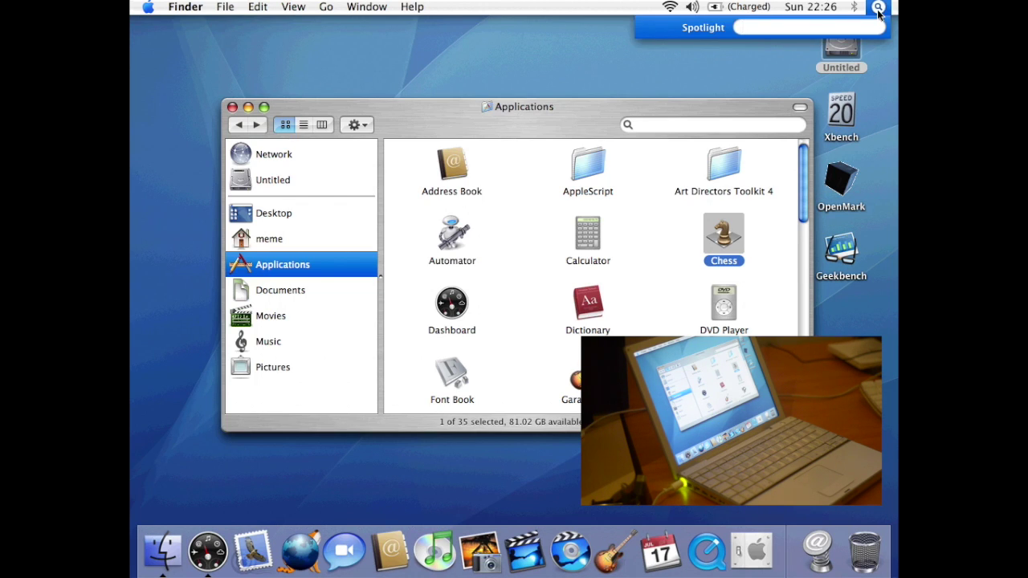
{"action": "type", "text": "activity"}
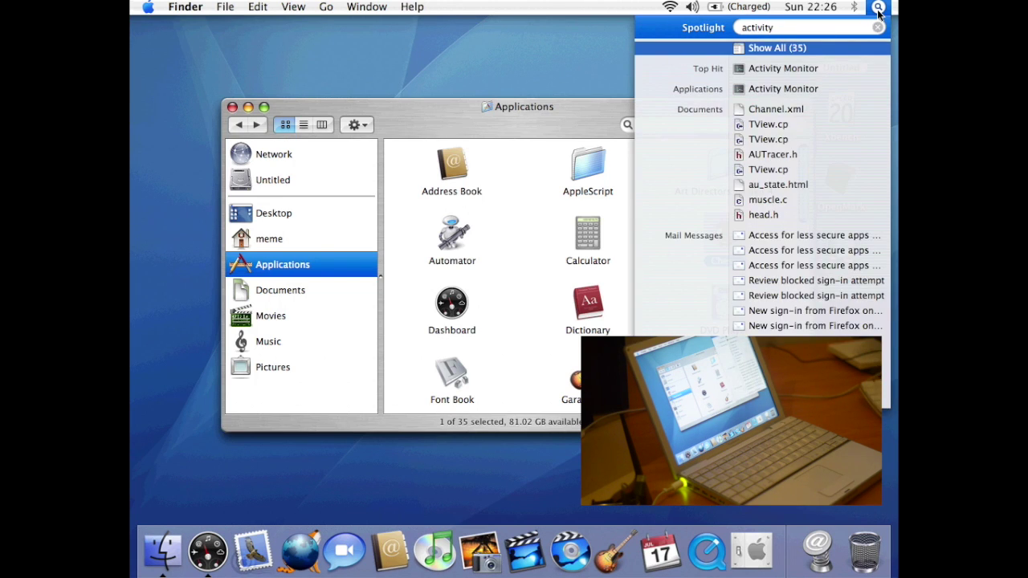
{"action": "key", "text": "Return"}
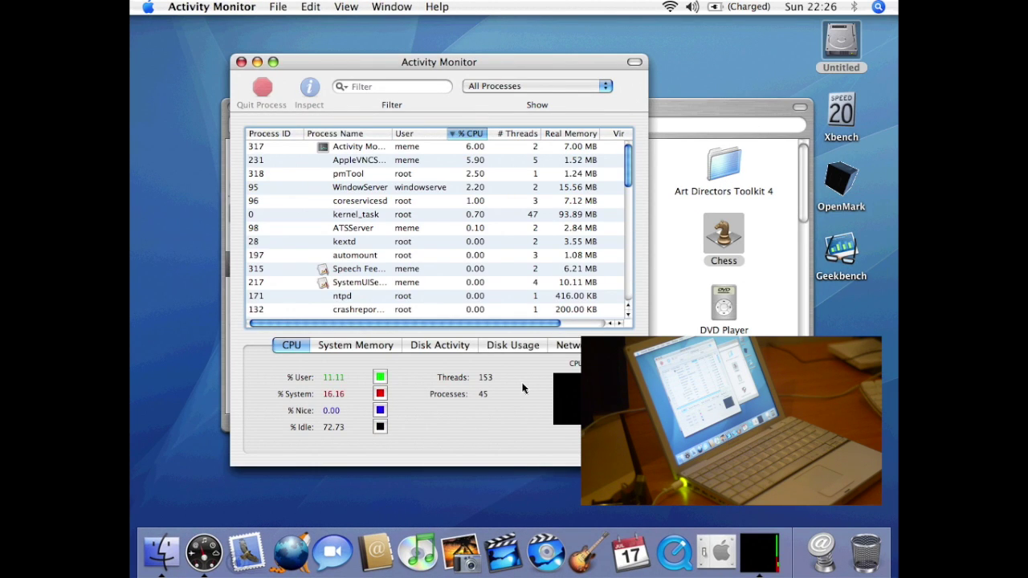
{"action": "left_click", "coordinate": [424, 160]}
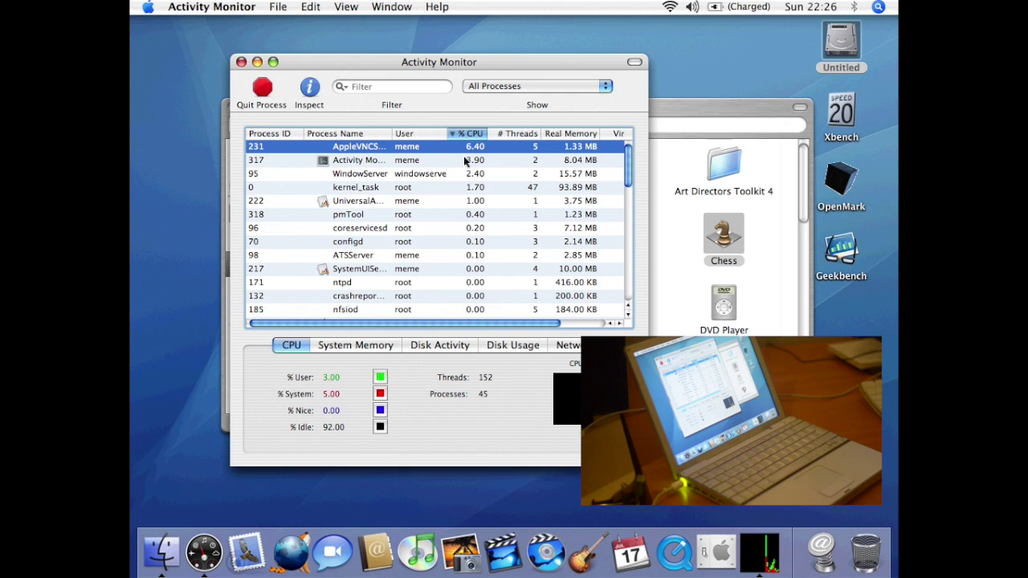
{"action": "key", "text": "super+Tab"}
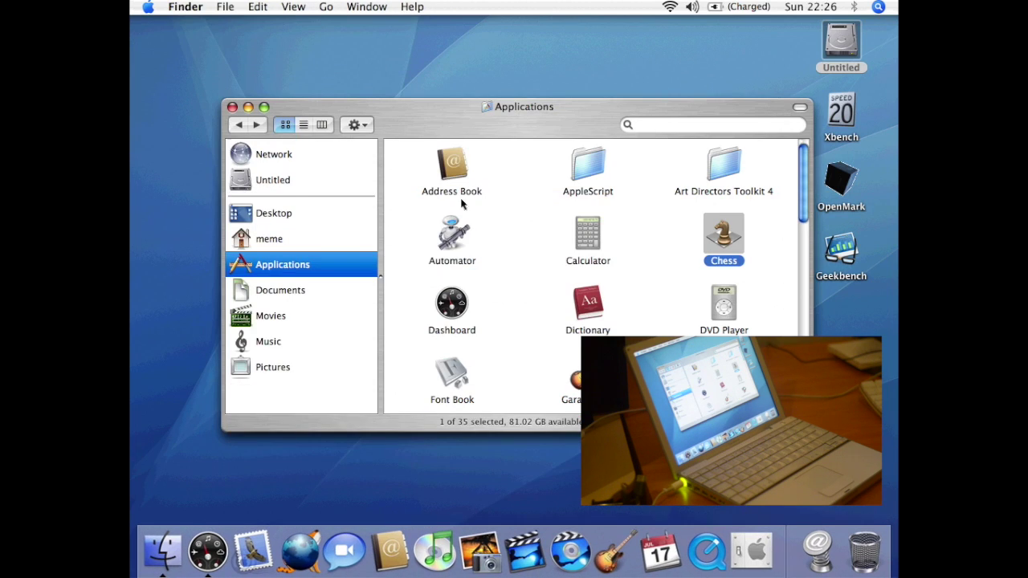
{"action": "double_click", "coordinate": [451, 303]}
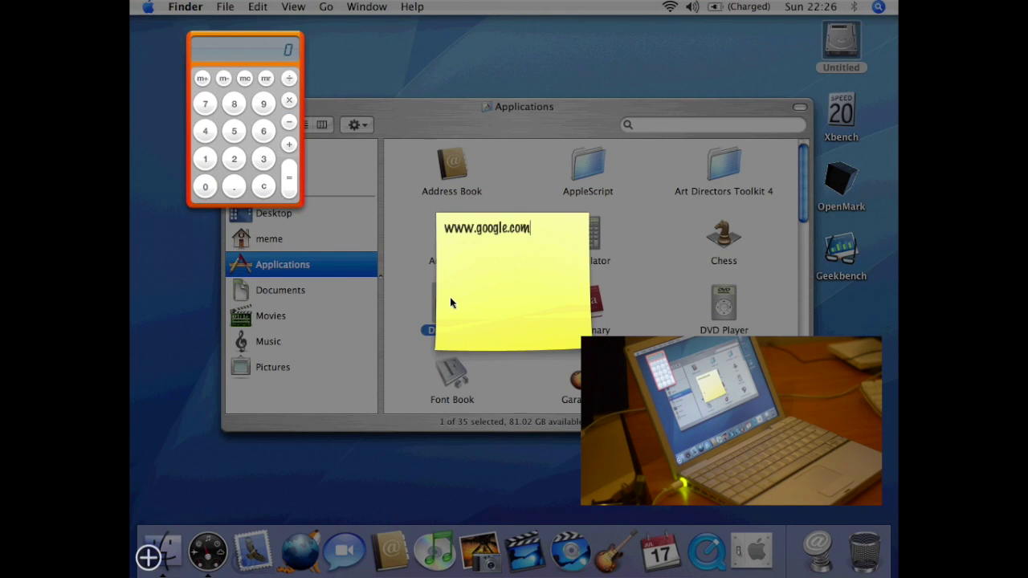
{"action": "left_click_drag", "start_coordinate": [531, 232], "coordinate": [412, 223]}
{"action": "type", "text": "dfasdf"}
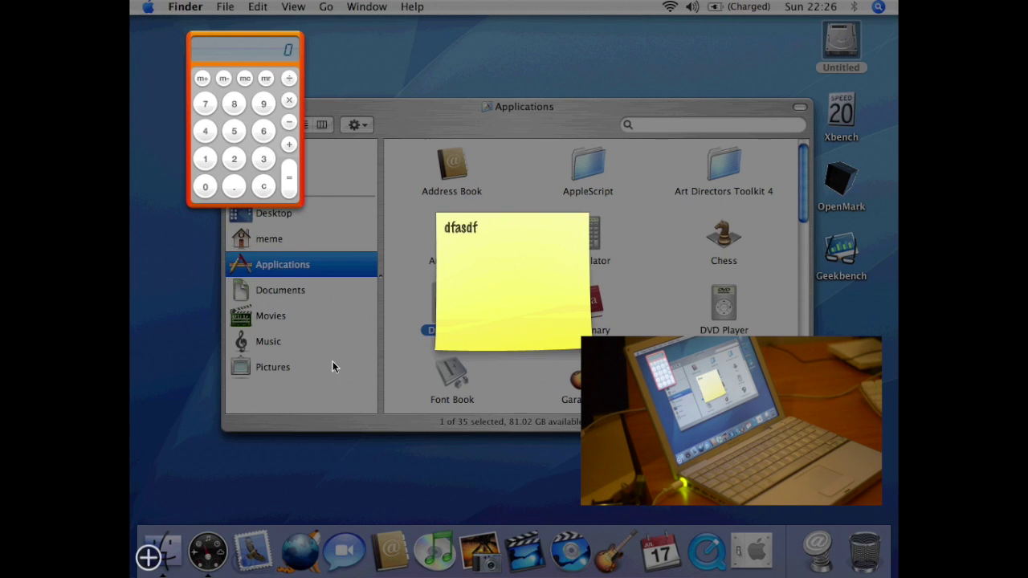
- Add a new blank Stickies widget and move it to the top of Dashboard
{"action": "left_click", "coordinate": [148, 556]}
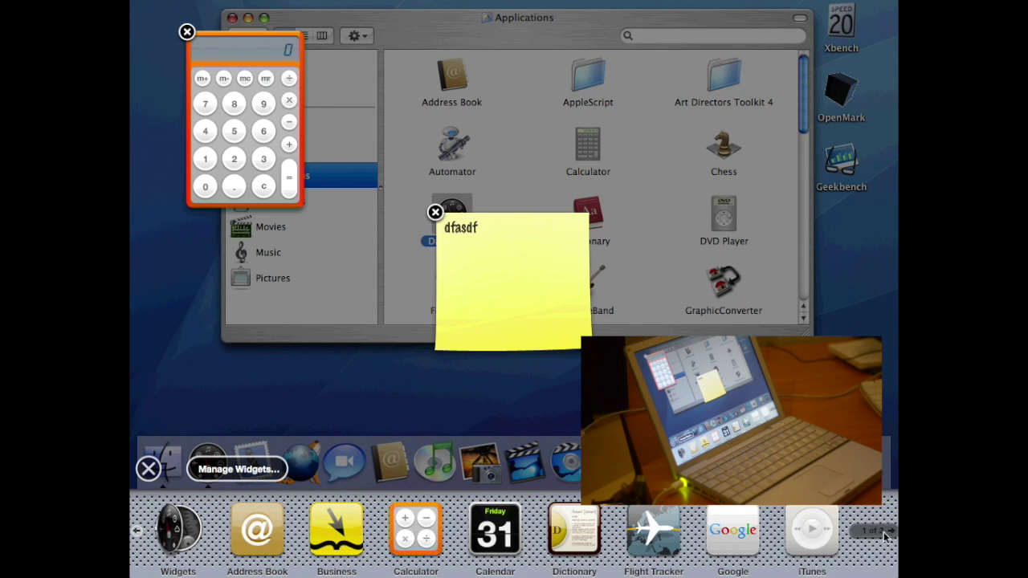
{"action": "left_click", "coordinate": [889, 531]}
{"action": "left_click", "coordinate": [319, 532]}
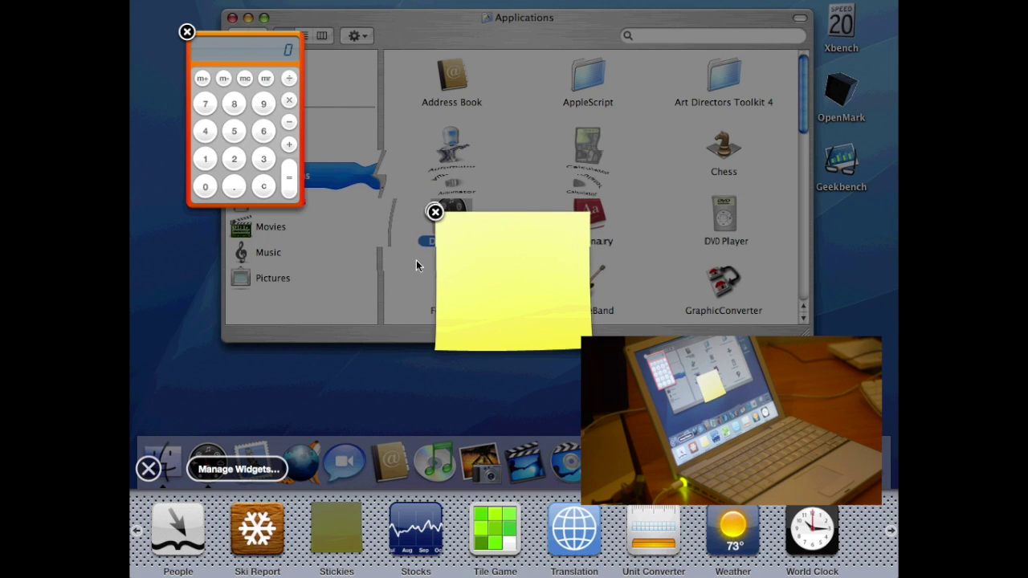
{"action": "left_click", "coordinate": [502, 296]}
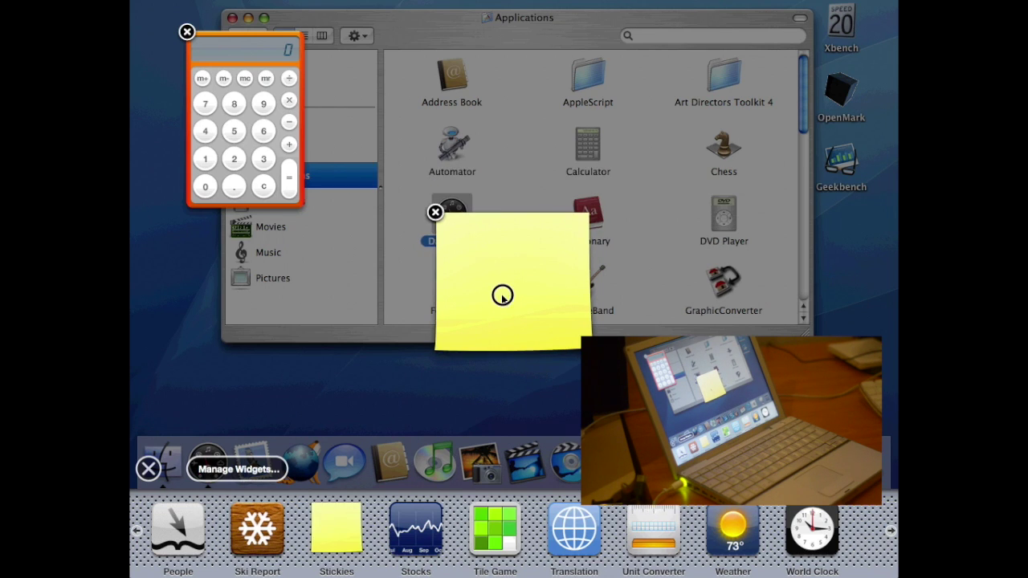
{"action": "left_click_drag", "start_coordinate": [502, 296], "coordinate": [570, 111]}
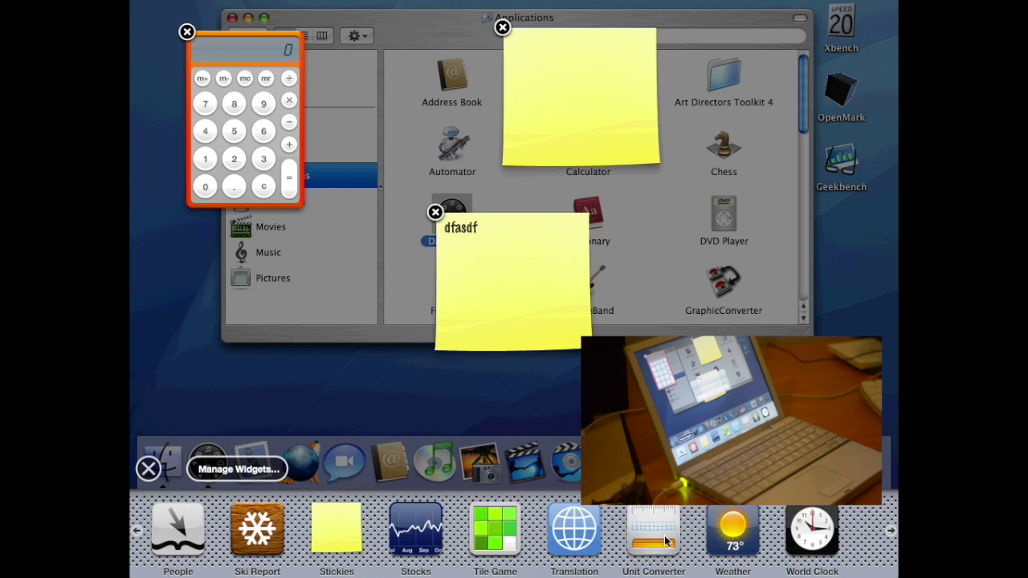
- Add Unit Converter and Weather widgets, arrange them, close Dashboard and launch Dictionary
{"action": "left_click", "coordinate": [665, 542]}
{"action": "left_click", "coordinate": [582, 229]}
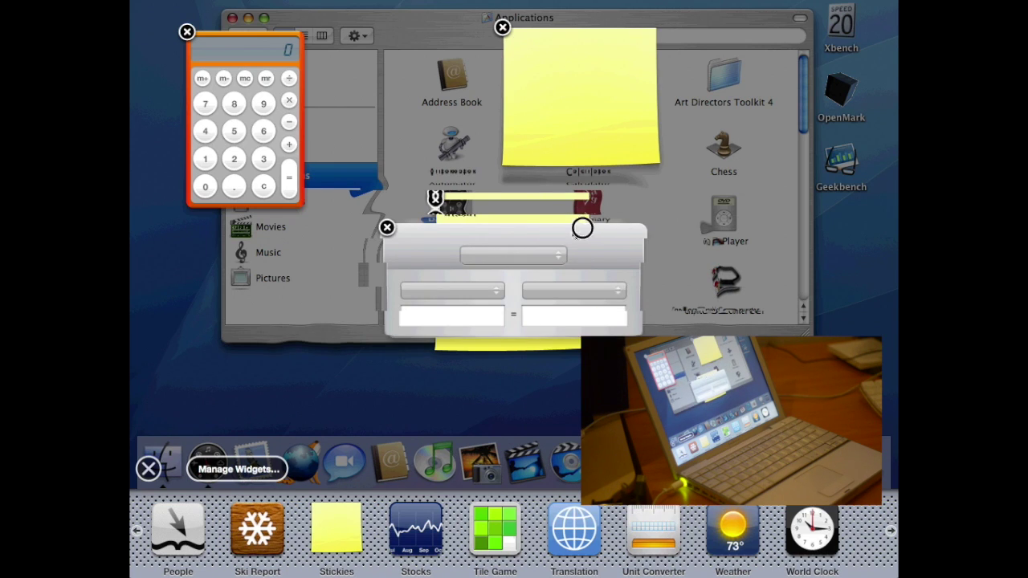
{"action": "left_click_drag", "start_coordinate": [582, 229], "coordinate": [770, 214]}
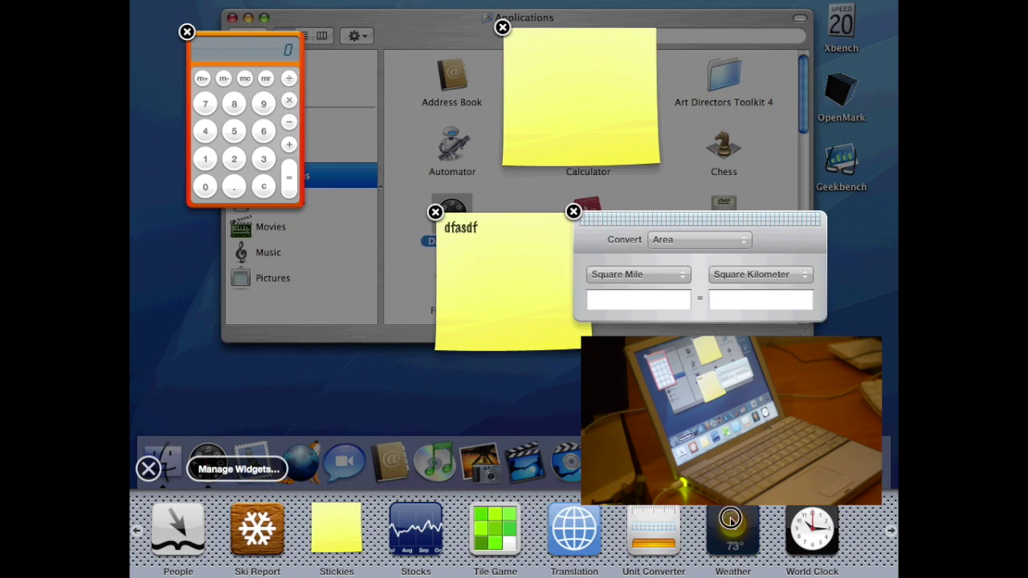
{"action": "left_click", "coordinate": [730, 519]}
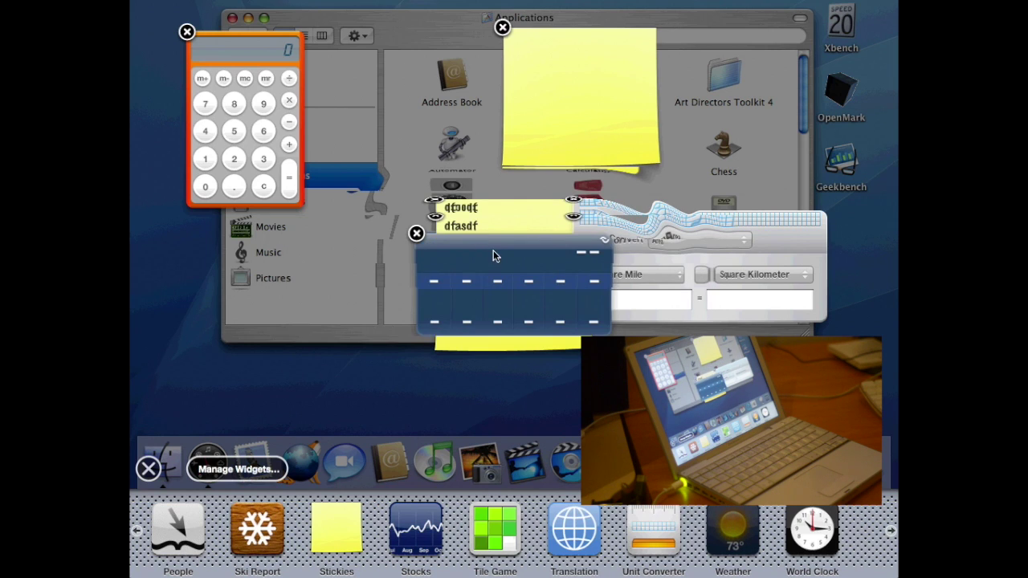
{"action": "left_click_drag", "start_coordinate": [497, 247], "coordinate": [198, 267]}
{"action": "left_click", "coordinate": [303, 222]}
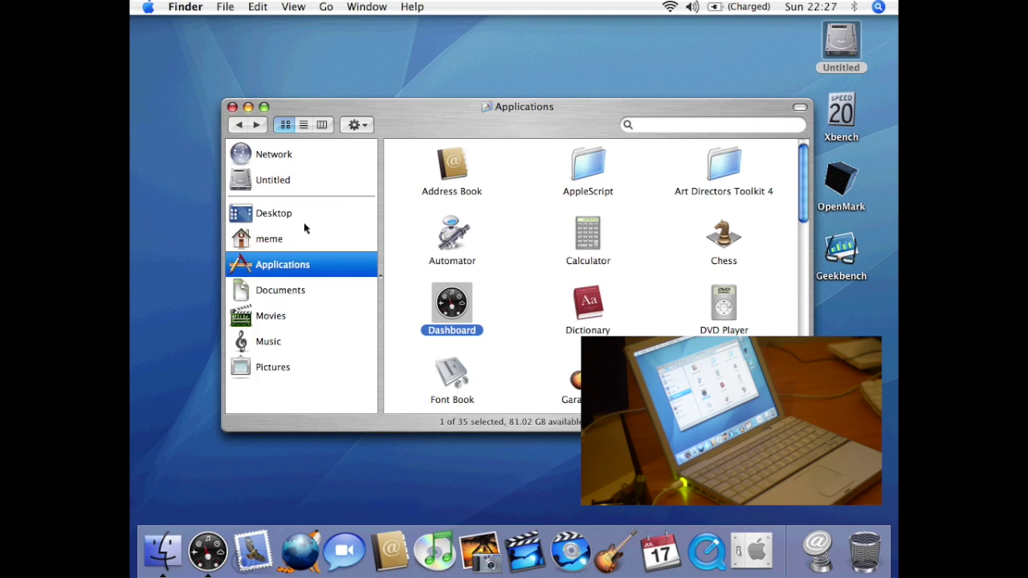
{"action": "double_click", "coordinate": [596, 305]}
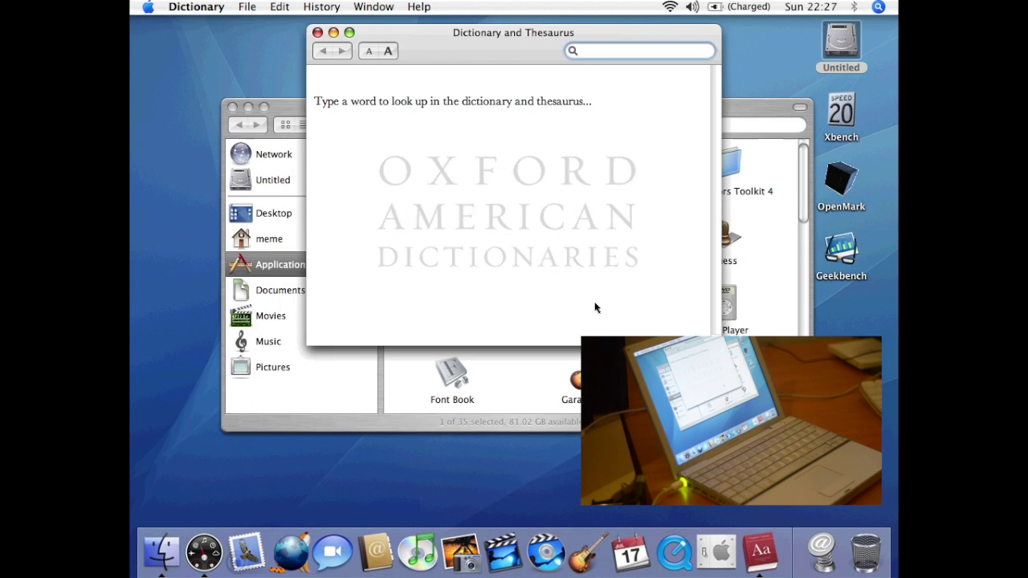
{"action": "type", "text": "banana"}
{"action": "key", "text": "Return"}
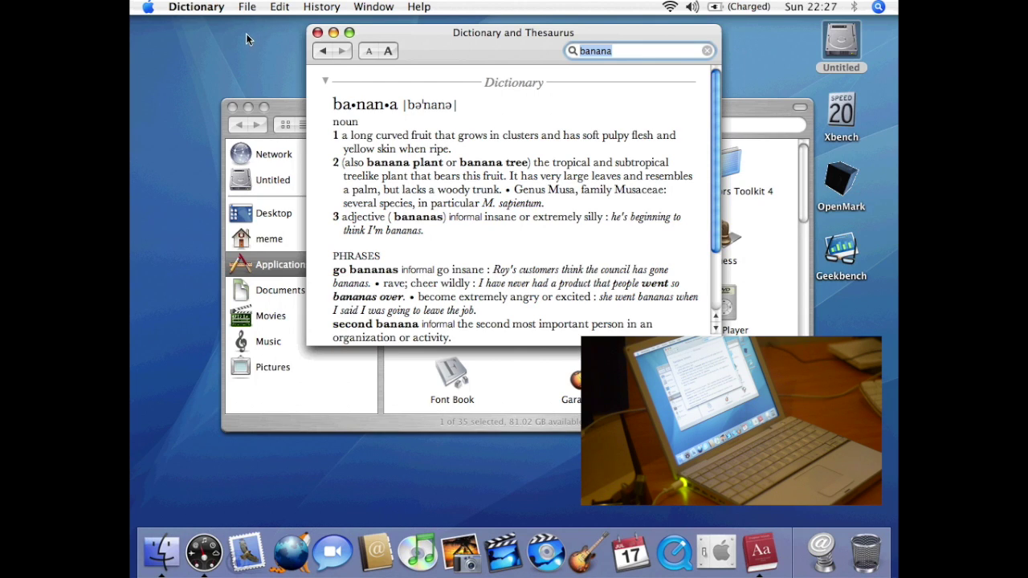
{"action": "left_click", "coordinate": [219, 9]}
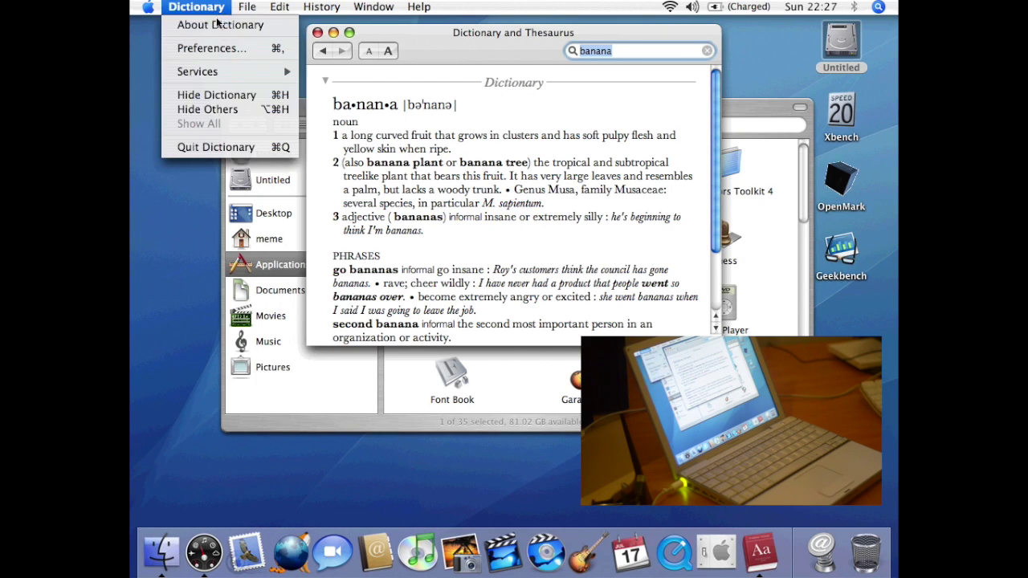
{"action": "left_click", "coordinate": [215, 147]}
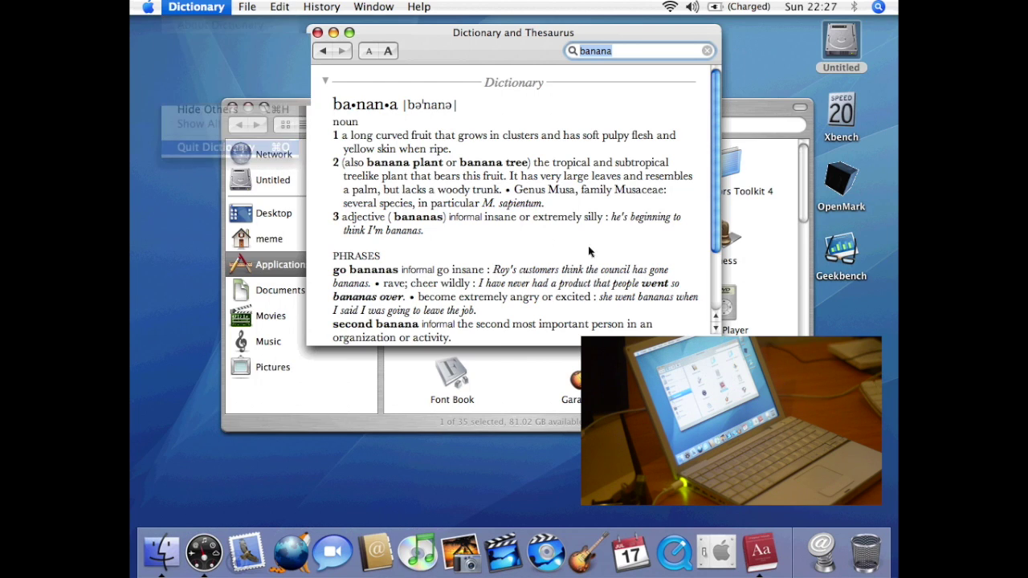
{"action": "double_click", "coordinate": [729, 302]}
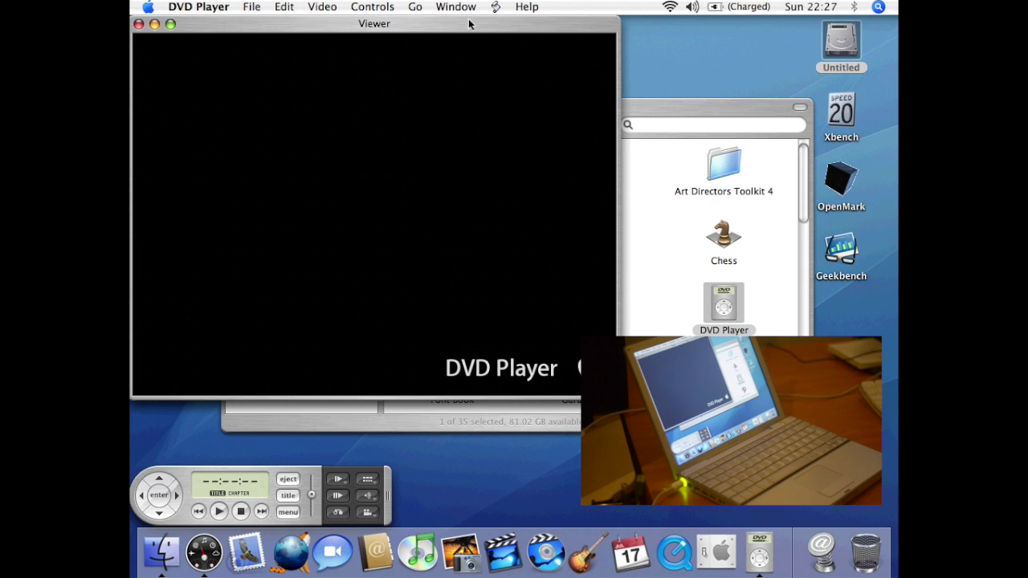
{"action": "left_click", "coordinate": [495, 7]}
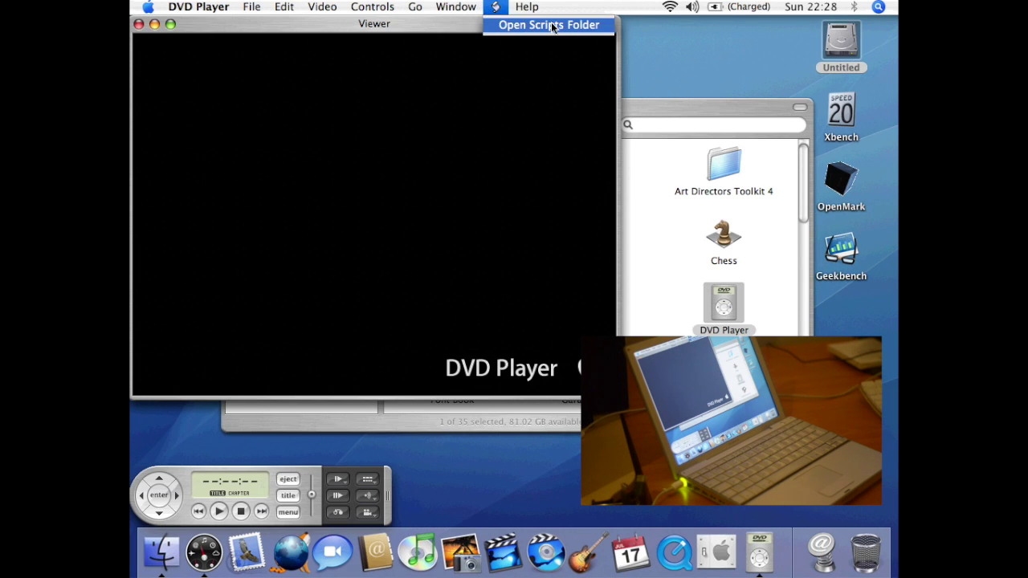
{"action": "left_click", "coordinate": [492, 8]}
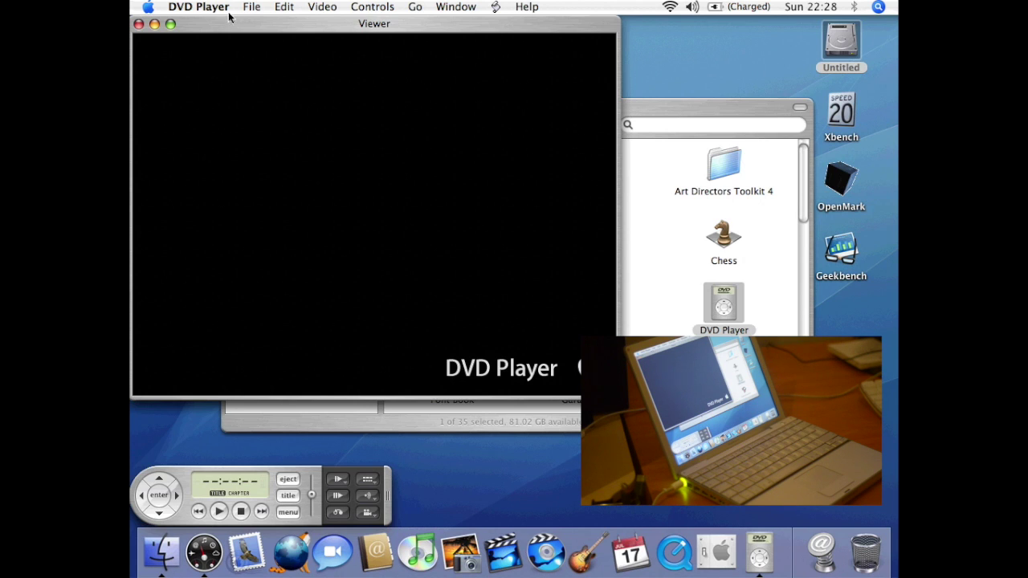
{"action": "left_click", "coordinate": [220, 10]}
{"action": "left_click", "coordinate": [223, 164]}
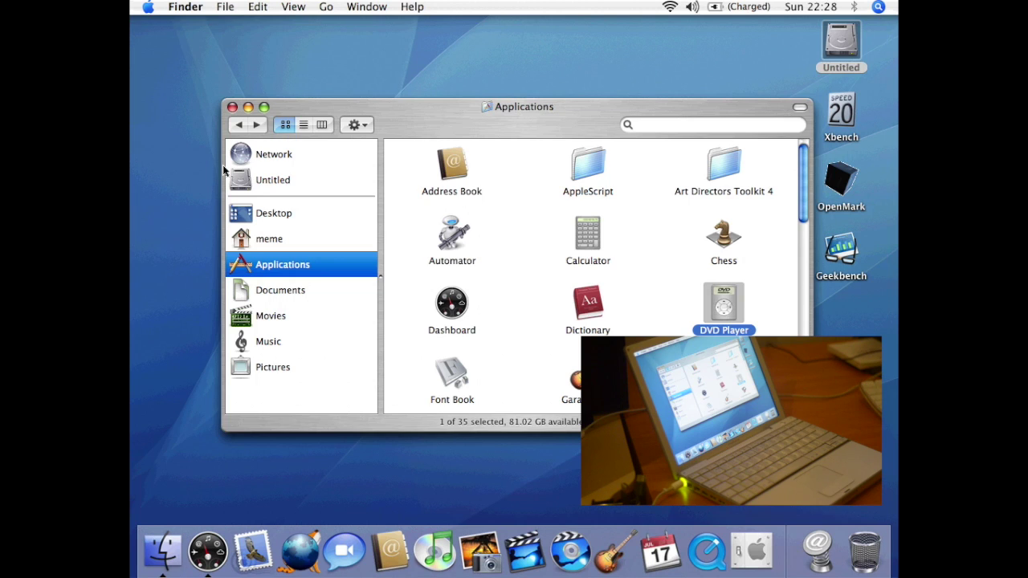
- Launch Font Book, preview Zapfino from the Fun collection at 63 pt, and browse other collections
{"action": "double_click", "coordinate": [458, 372]}
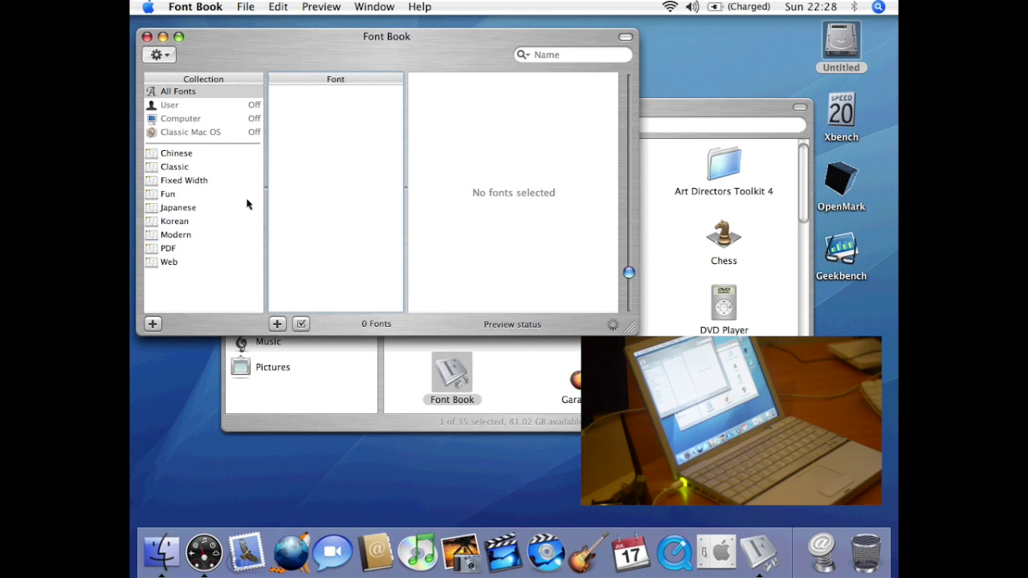
{"action": "left_click", "coordinate": [185, 194]}
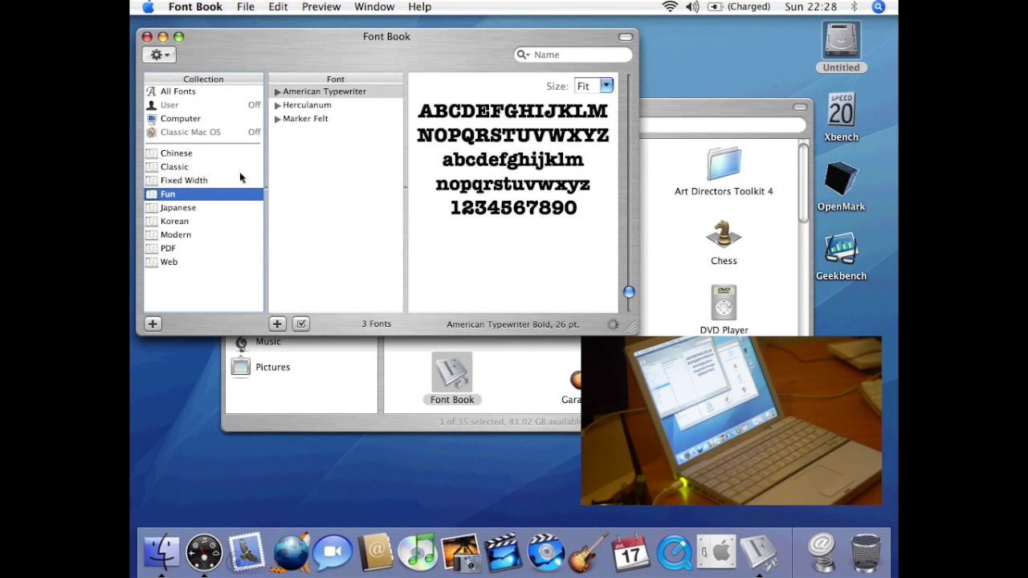
{"action": "left_click", "coordinate": [338, 106]}
{"action": "left_click", "coordinate": [326, 145]}
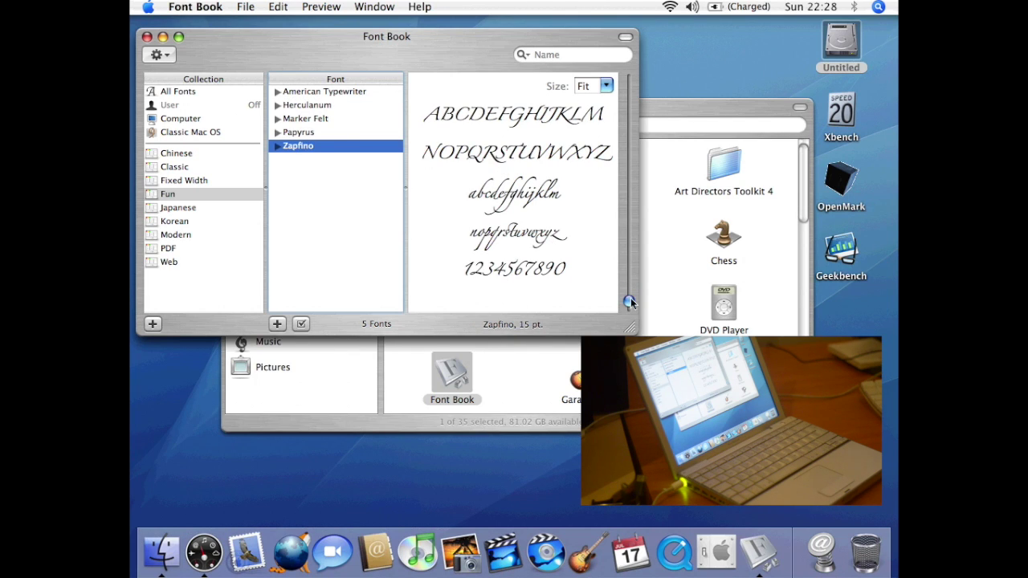
{"action": "left_click_drag", "start_coordinate": [629, 301], "coordinate": [628, 244]}
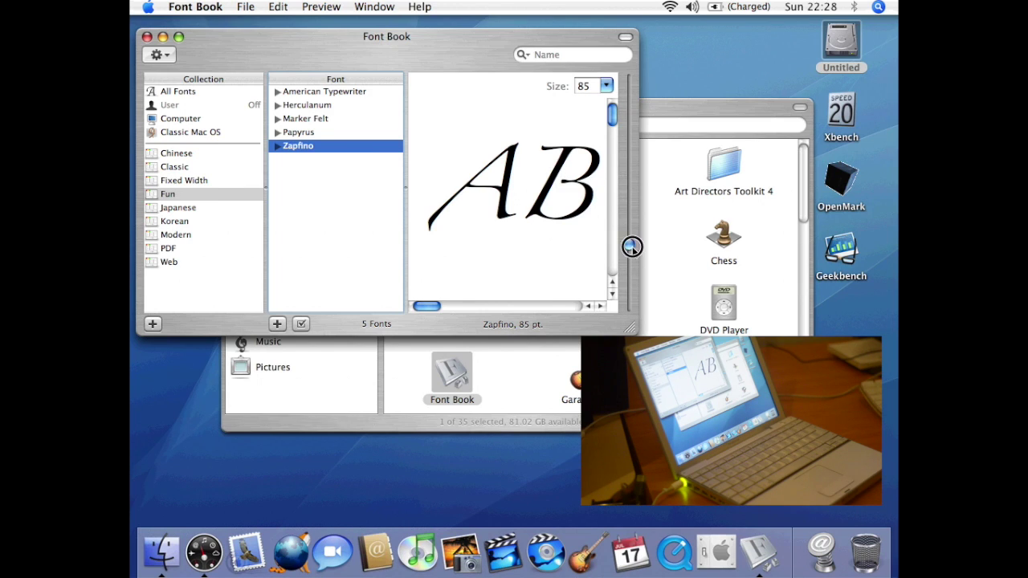
{"action": "left_click_drag", "start_coordinate": [632, 246], "coordinate": [629, 261]}
{"action": "left_click", "coordinate": [213, 177]}
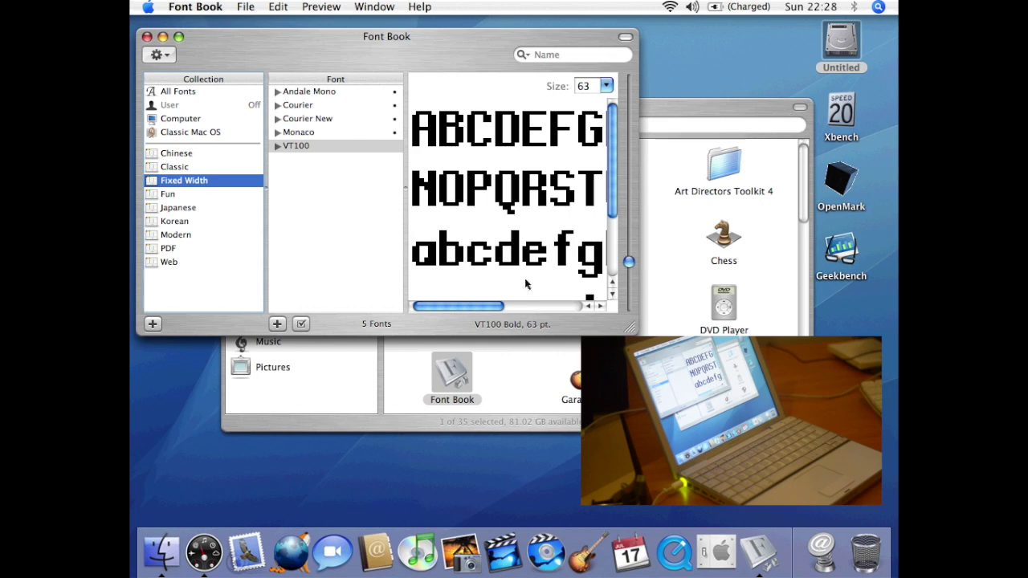
{"action": "left_click", "coordinate": [169, 167]}
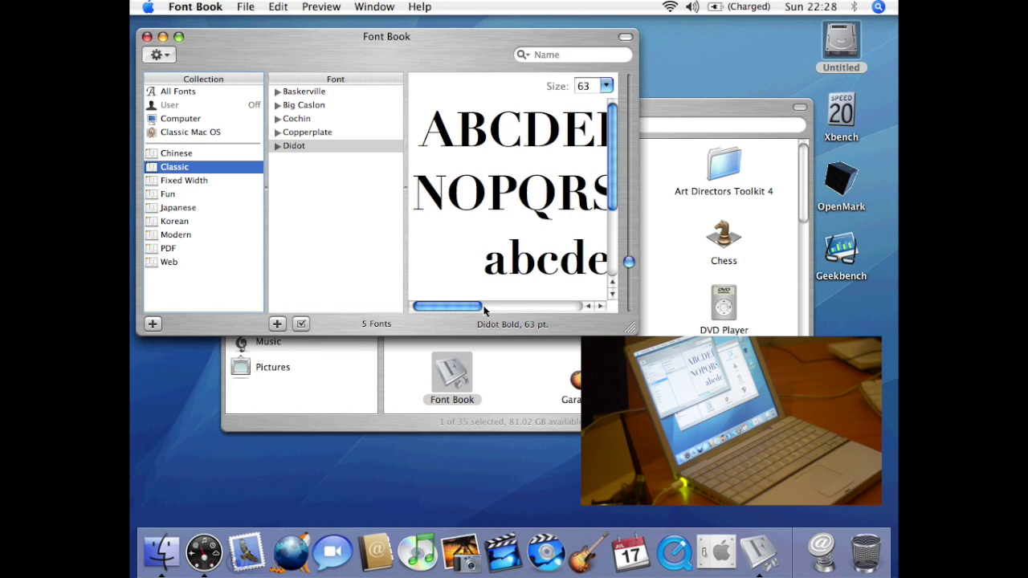
- Quit Font Book and deselect everything in Finder
{"action": "left_click", "coordinate": [207, 8]}
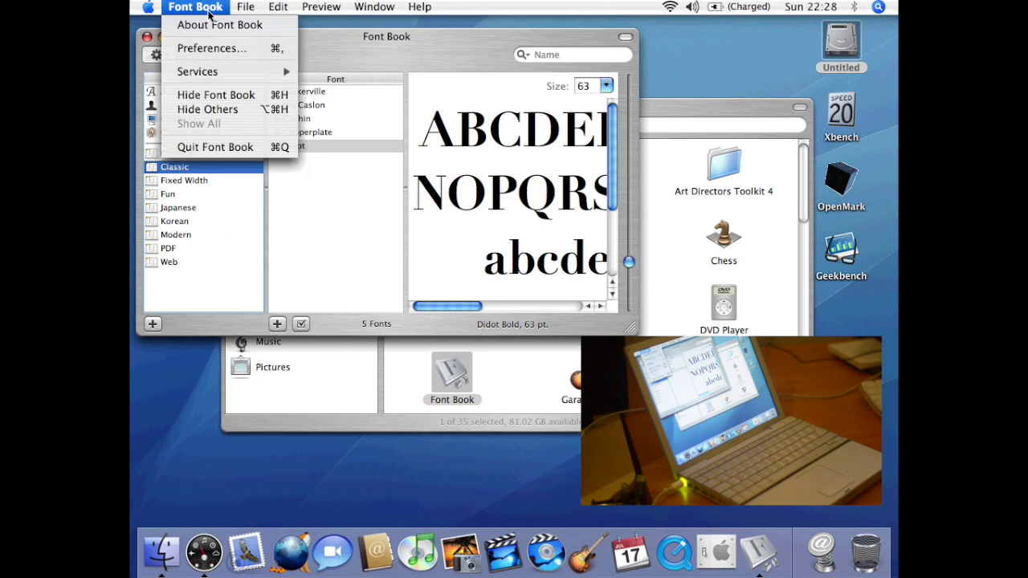
{"action": "left_click", "coordinate": [206, 147]}
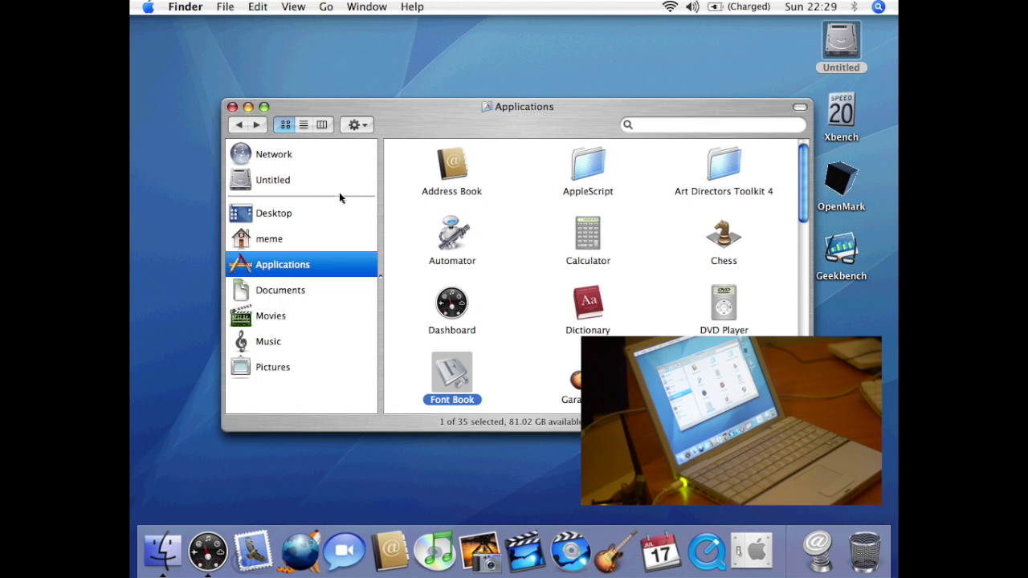
{"action": "key", "text": "super+alt+a"}
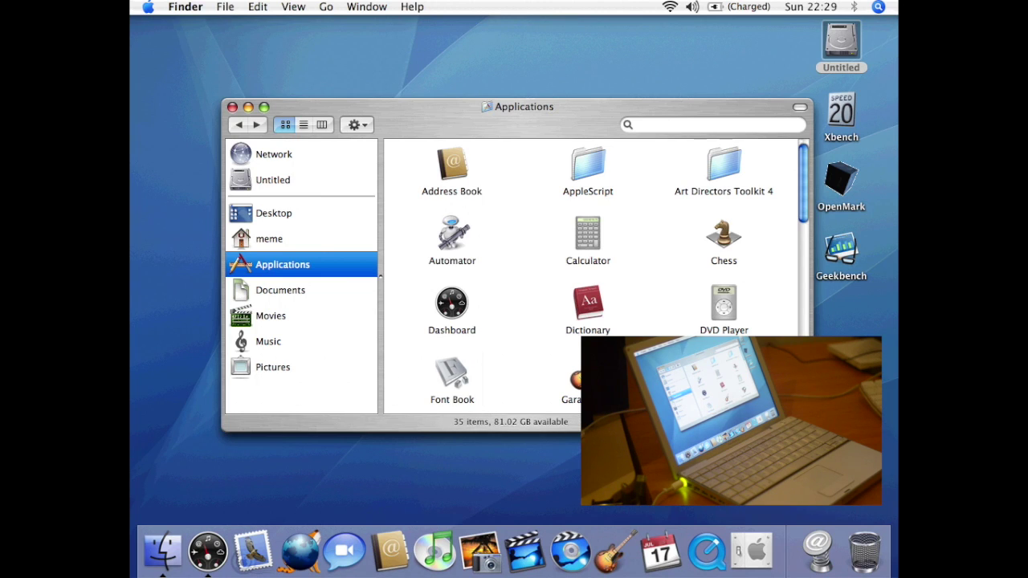
{"action": "left_click", "coordinate": [574, 377]}
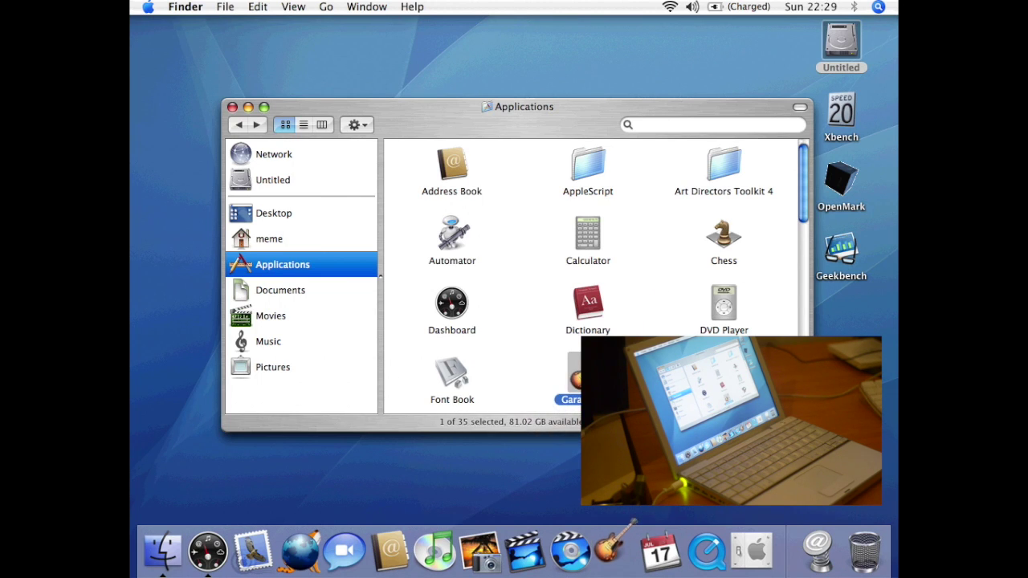
{"action": "double_click", "coordinate": [574, 377]}
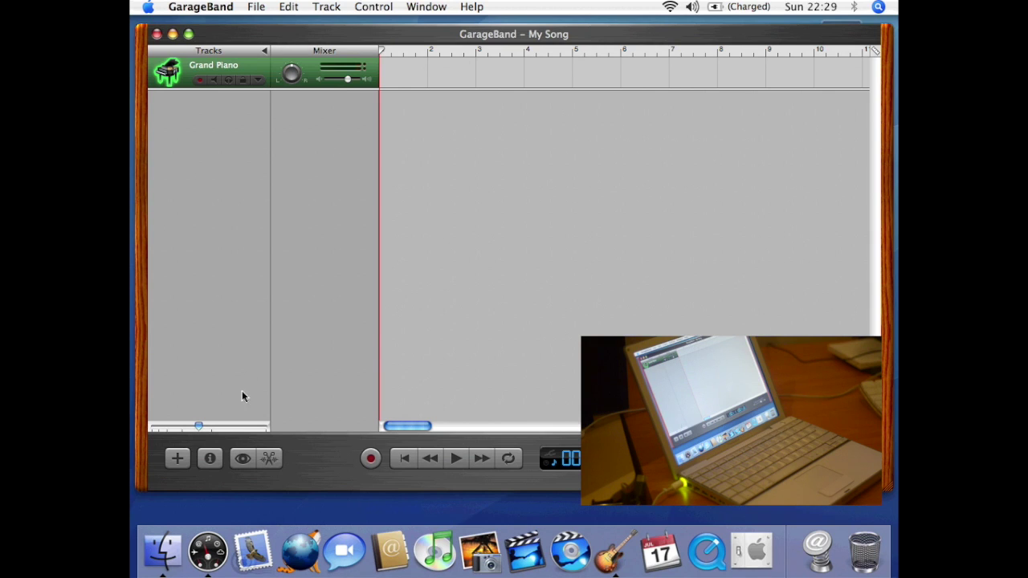
{"action": "left_click", "coordinate": [176, 459]}
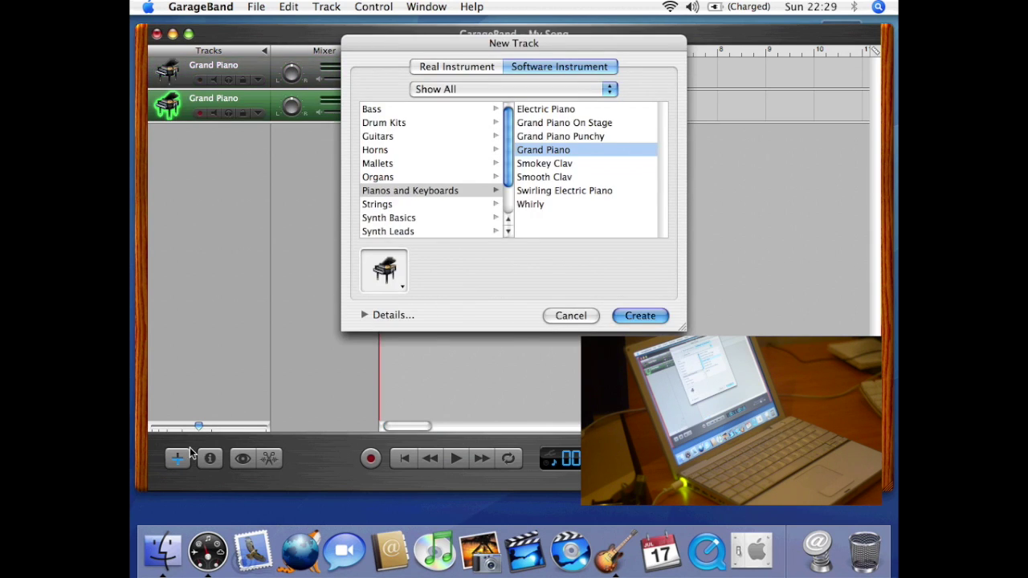
{"action": "left_click", "coordinate": [480, 67]}
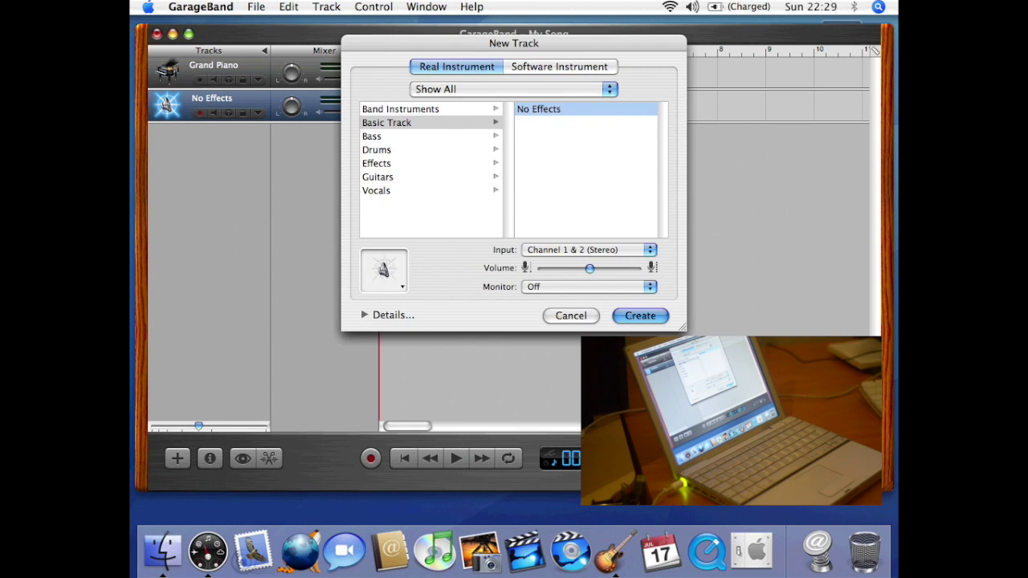
{"action": "key", "text": "Return"}
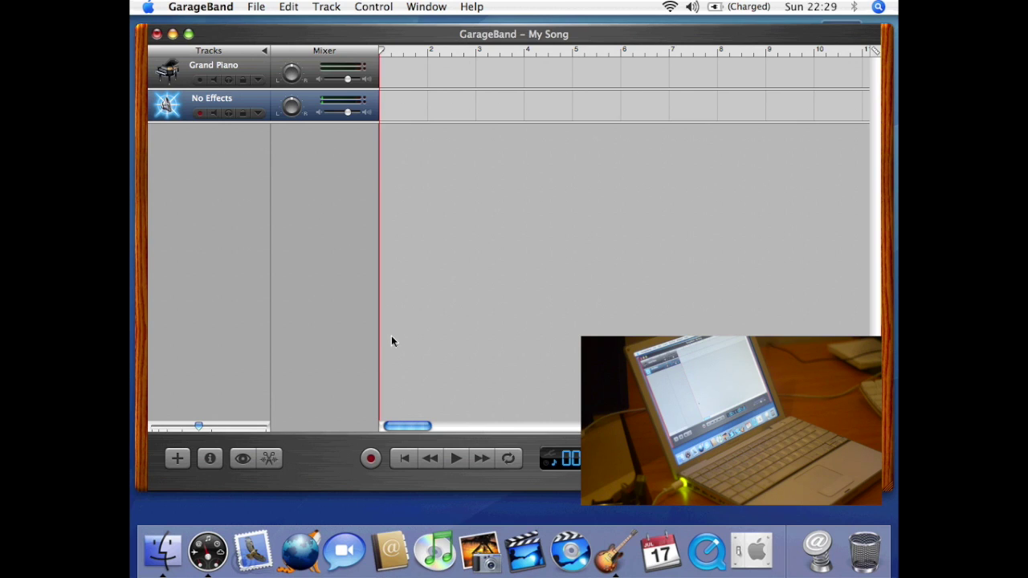
{"action": "left_click", "coordinate": [325, 9]}
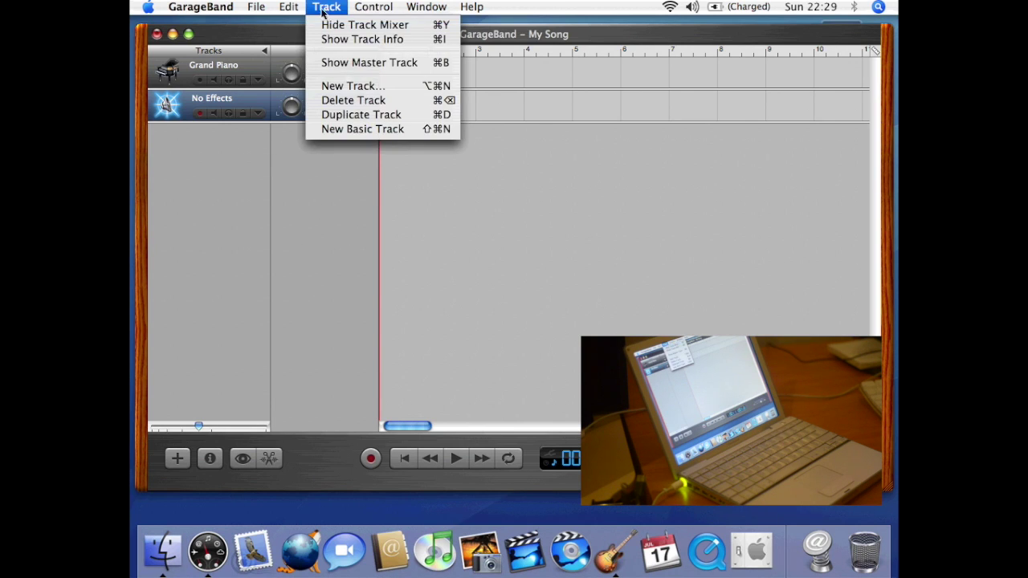
{"action": "mouse_move", "coordinate": [358, 11]}
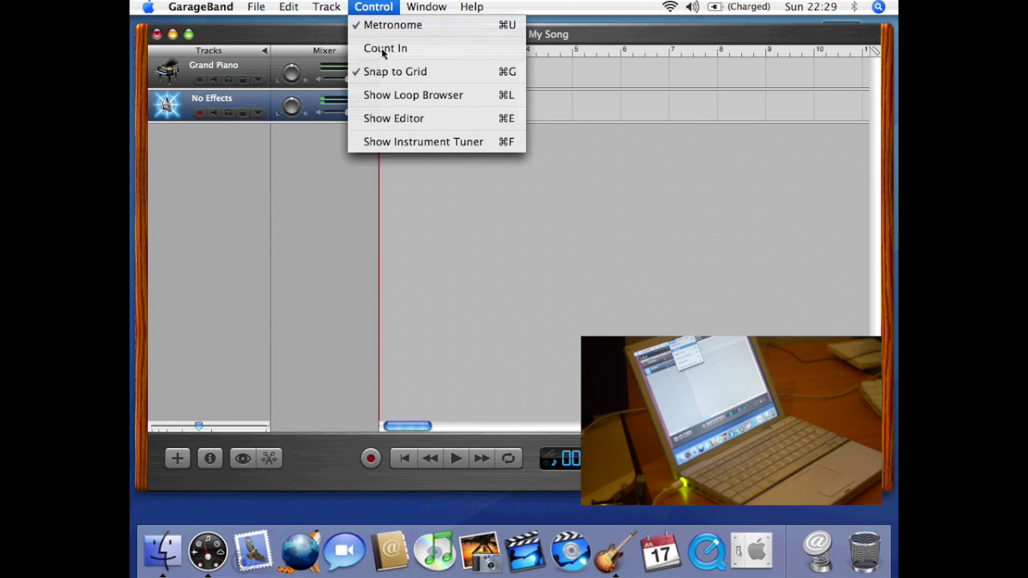
{"action": "left_click", "coordinate": [390, 144]}
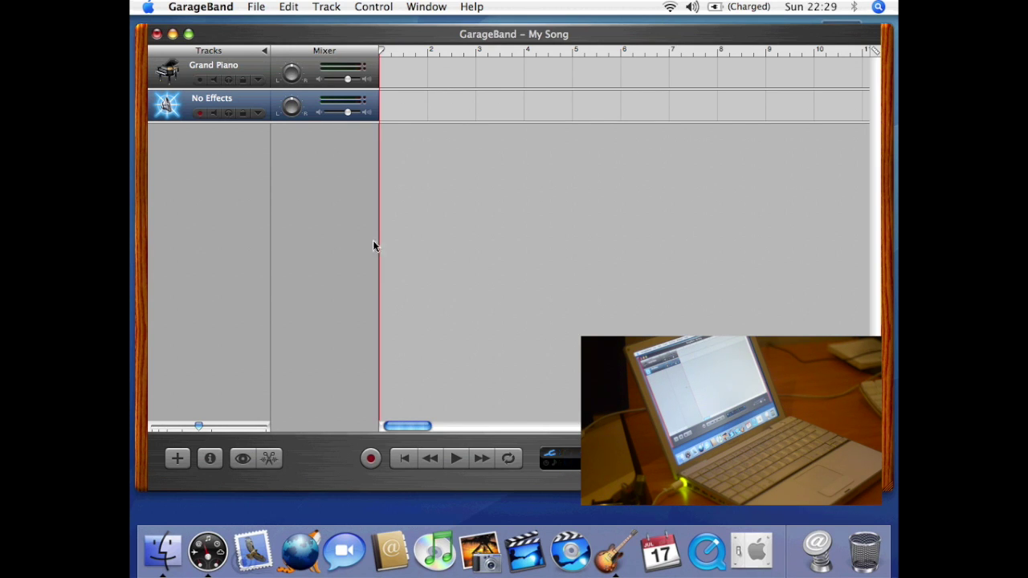
{"action": "left_click", "coordinate": [201, 6]}
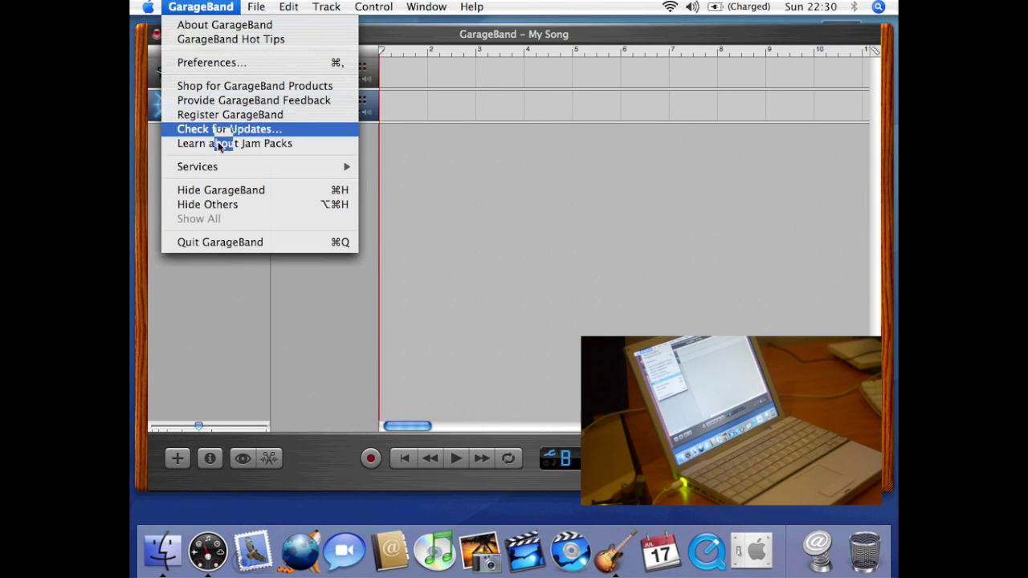
{"action": "left_click", "coordinate": [322, 246]}
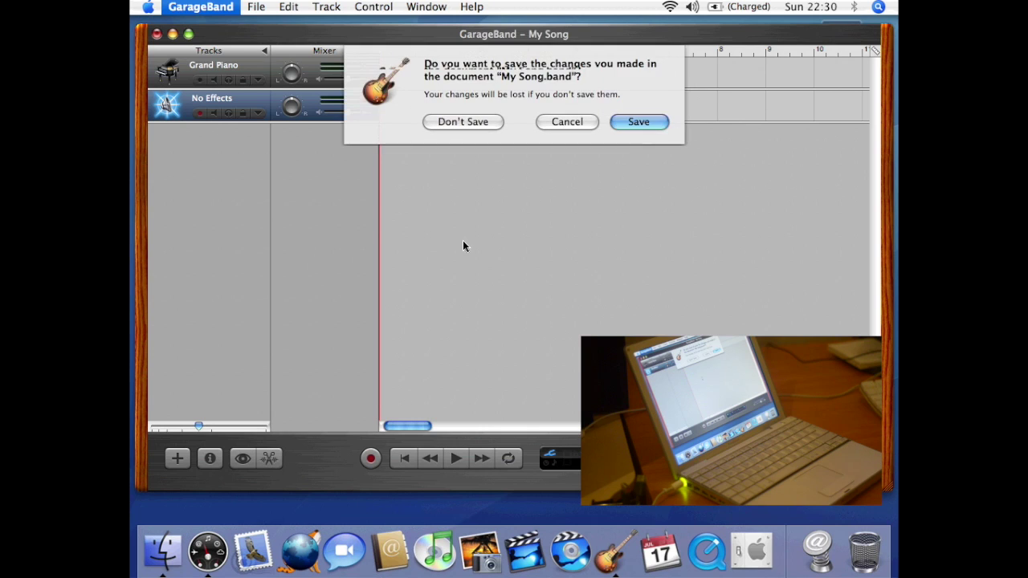
{"action": "left_click", "coordinate": [471, 121]}
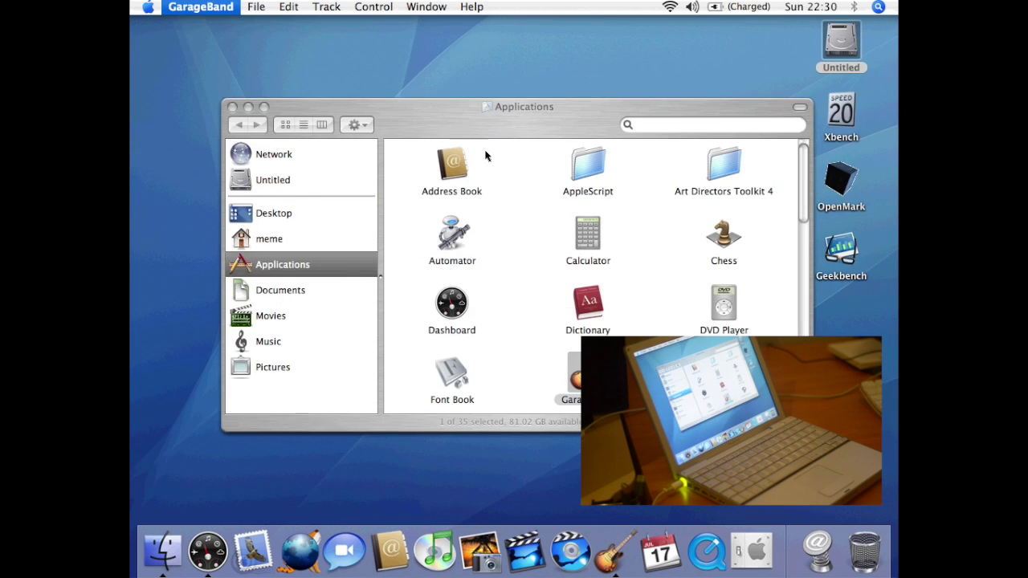
- Launch GraphicConverter and dismiss its first-steps prompt
{"action": "double_click", "coordinate": [724, 374]}
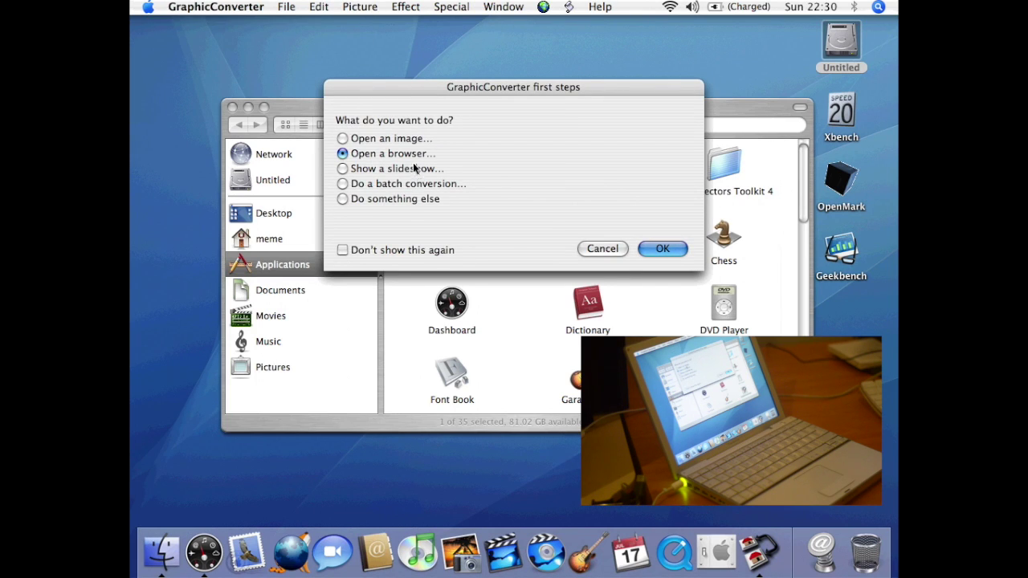
{"action": "left_click", "coordinate": [402, 198]}
{"action": "left_click", "coordinate": [658, 248]}
- Browse GraphicConverter's menus, view the Memory preferences, and close Preferences
{"action": "left_click", "coordinate": [287, 7]}
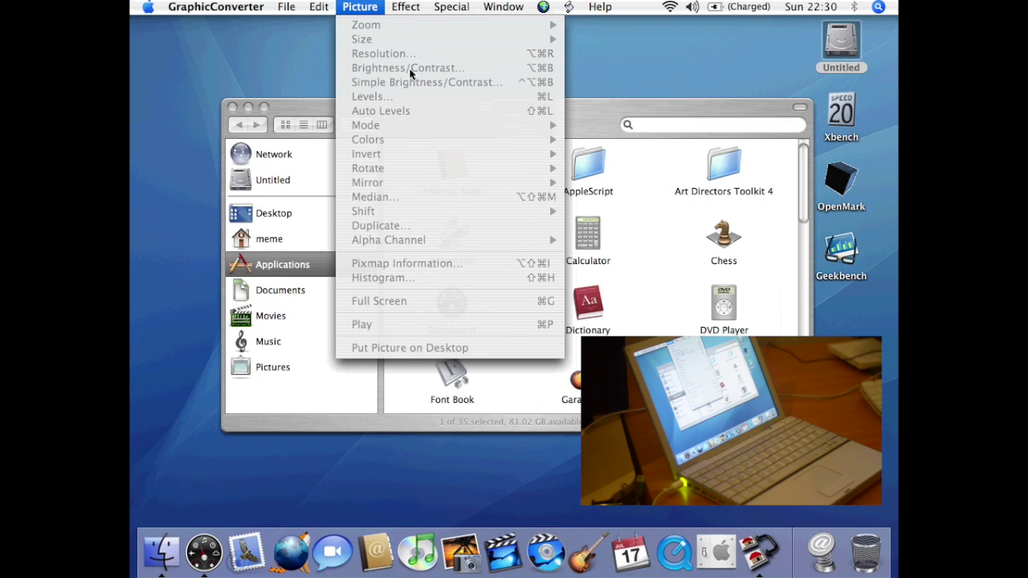
{"action": "mouse_move", "coordinate": [412, 8]}
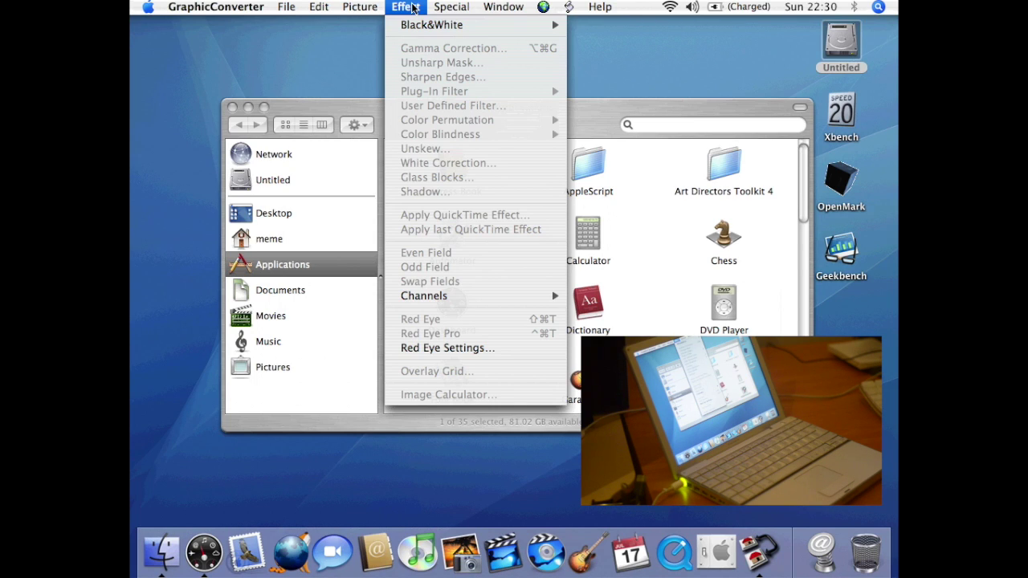
{"action": "mouse_move", "coordinate": [456, 6]}
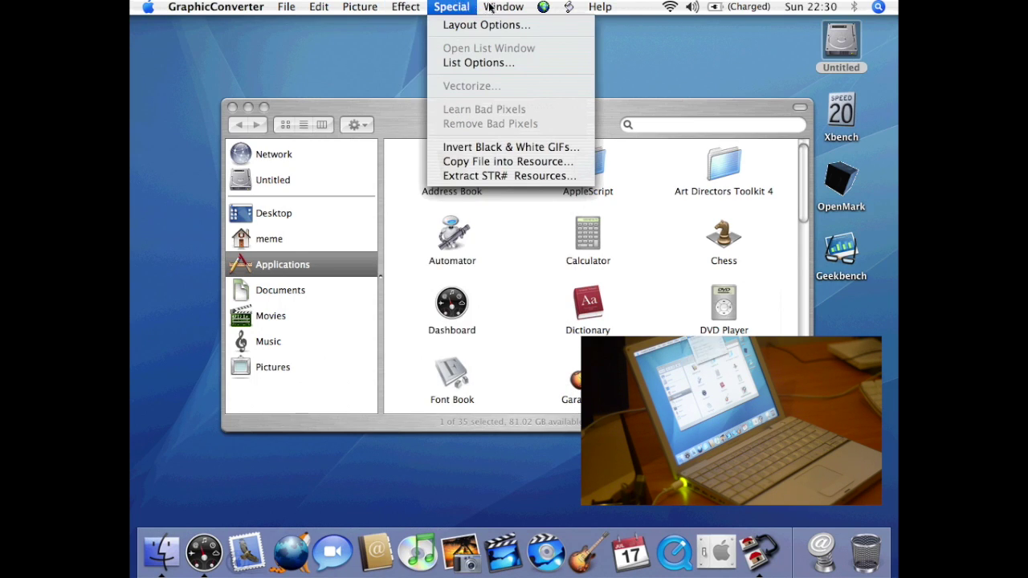
{"action": "mouse_move", "coordinate": [212, 10]}
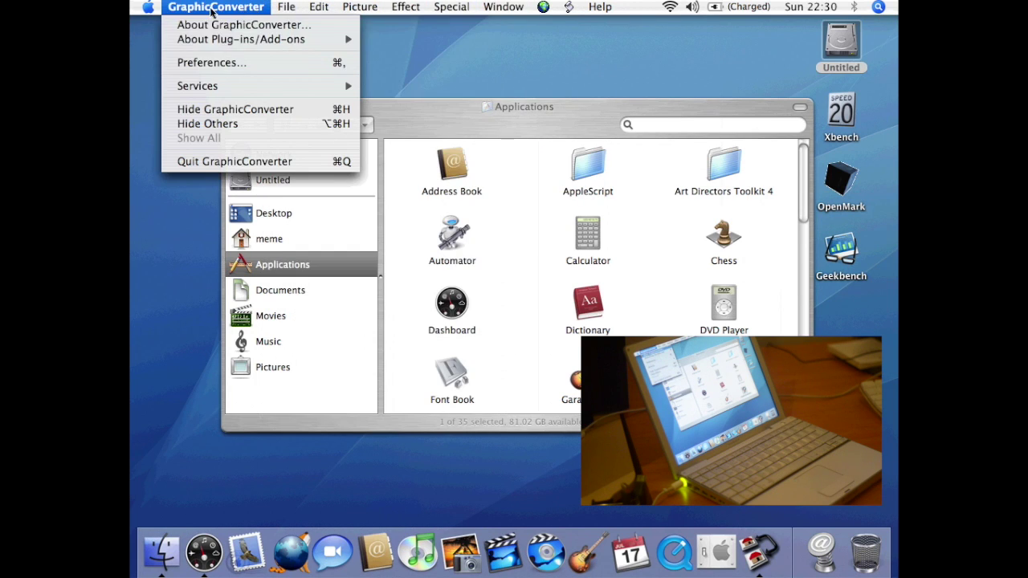
{"action": "left_click", "coordinate": [205, 63]}
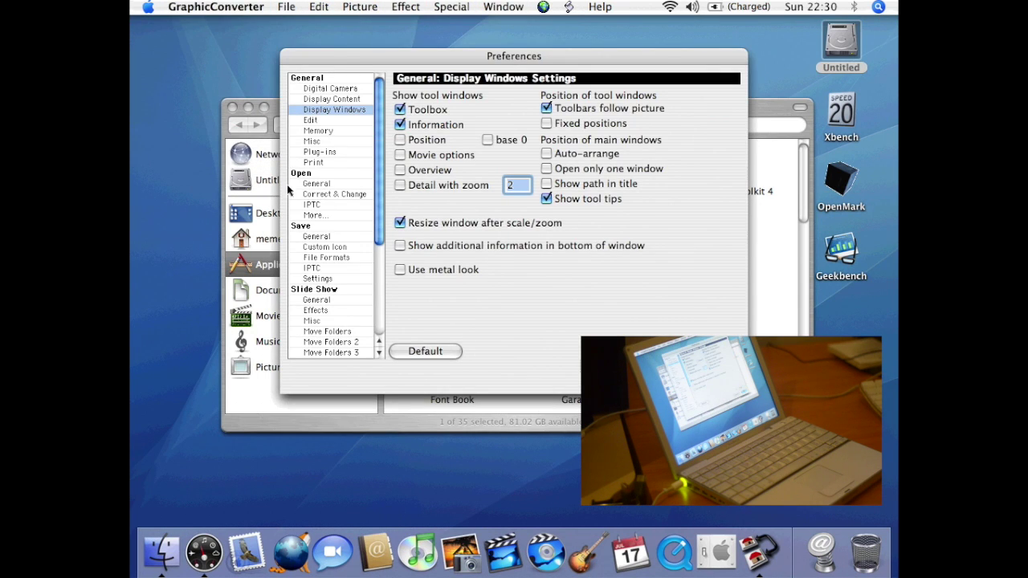
{"action": "left_click", "coordinate": [332, 132]}
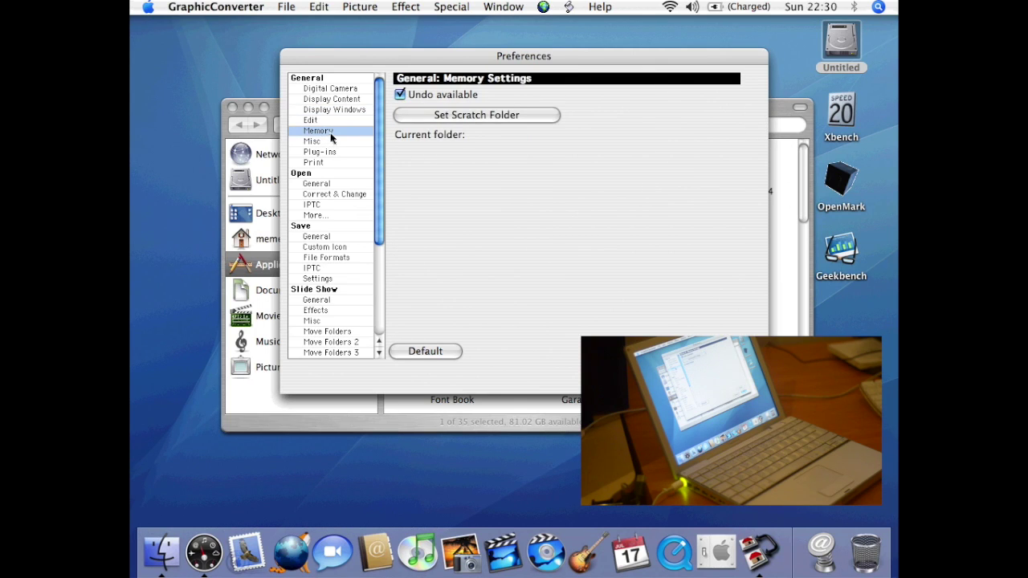
{"action": "left_click_drag", "start_coordinate": [381, 133], "coordinate": [386, 257]}
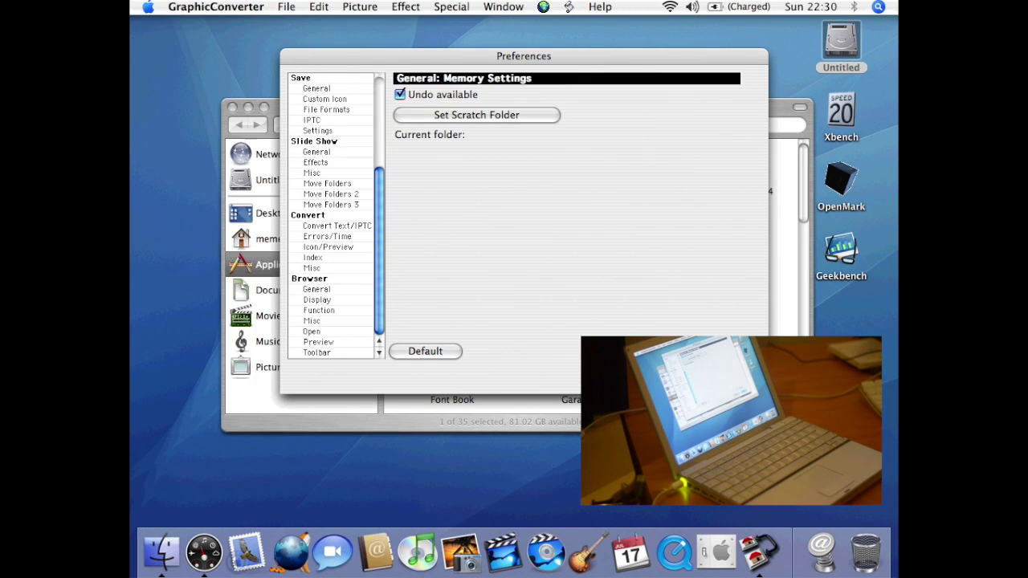
{"action": "key", "text": "super+w"}
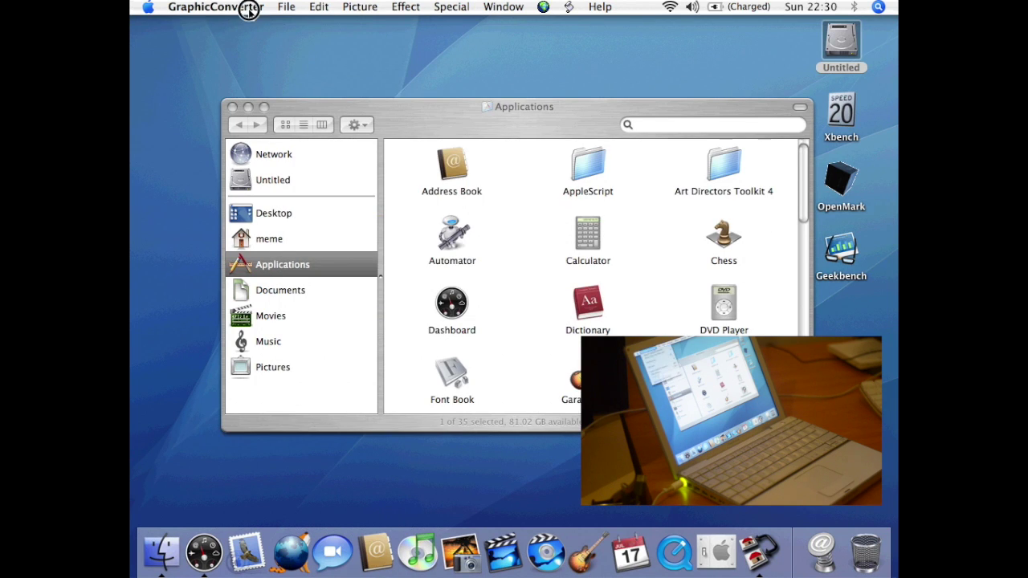
- View GraphicConverter's About version information and close it
{"action": "left_click", "coordinate": [240, 6]}
{"action": "left_click", "coordinate": [245, 25]}
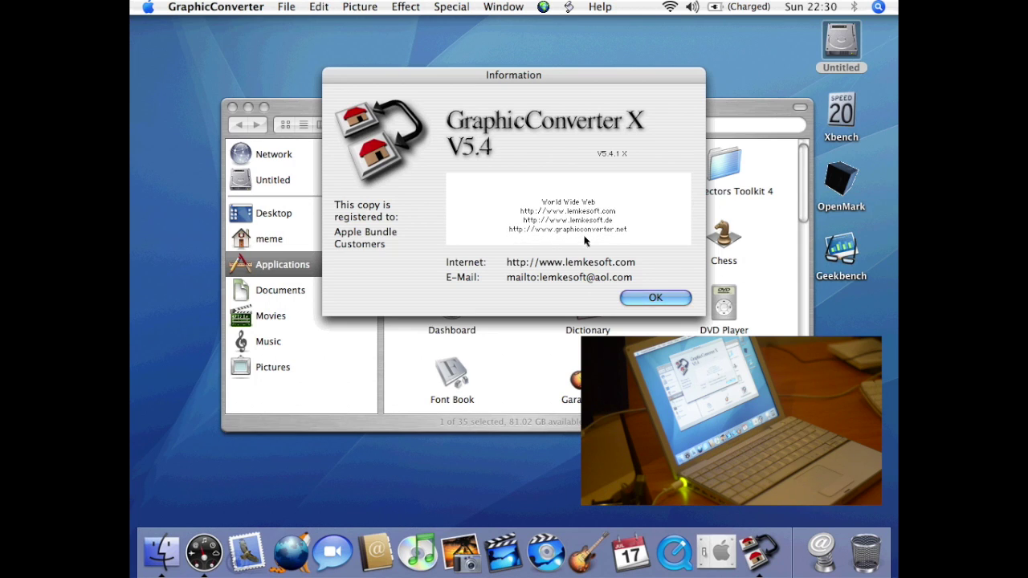
{"action": "left_click", "coordinate": [640, 297]}
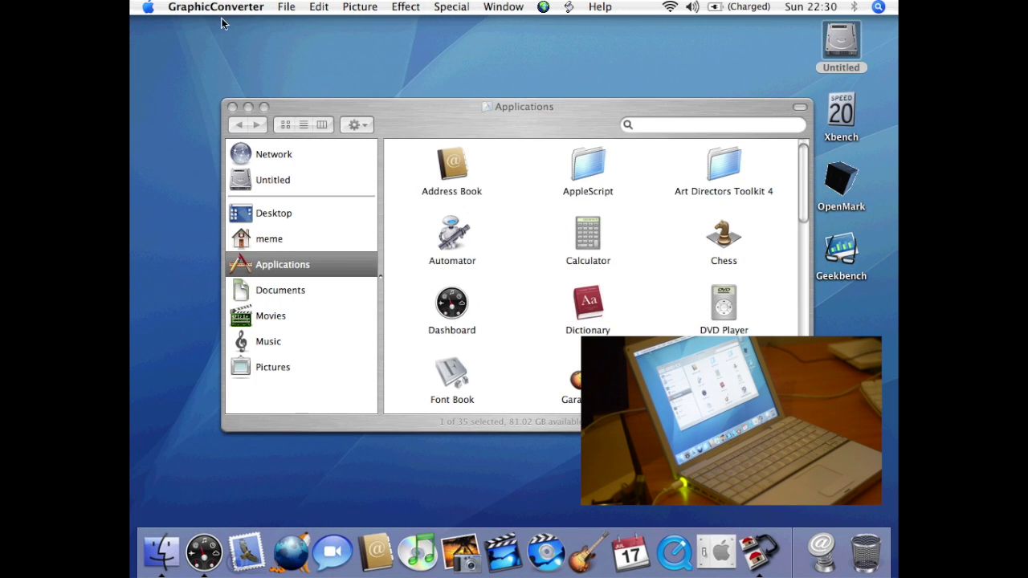
- View the KDC SDK plug-in credits, then return to the Finder's Applications window
{"action": "left_click", "coordinate": [217, 7]}
{"action": "mouse_move", "coordinate": [222, 39]}
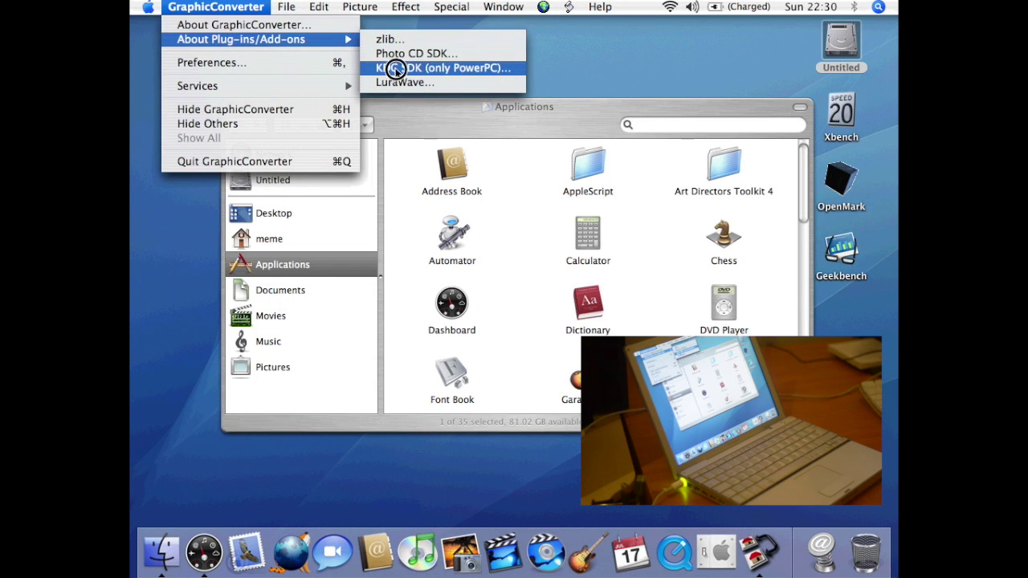
{"action": "left_click", "coordinate": [442, 72]}
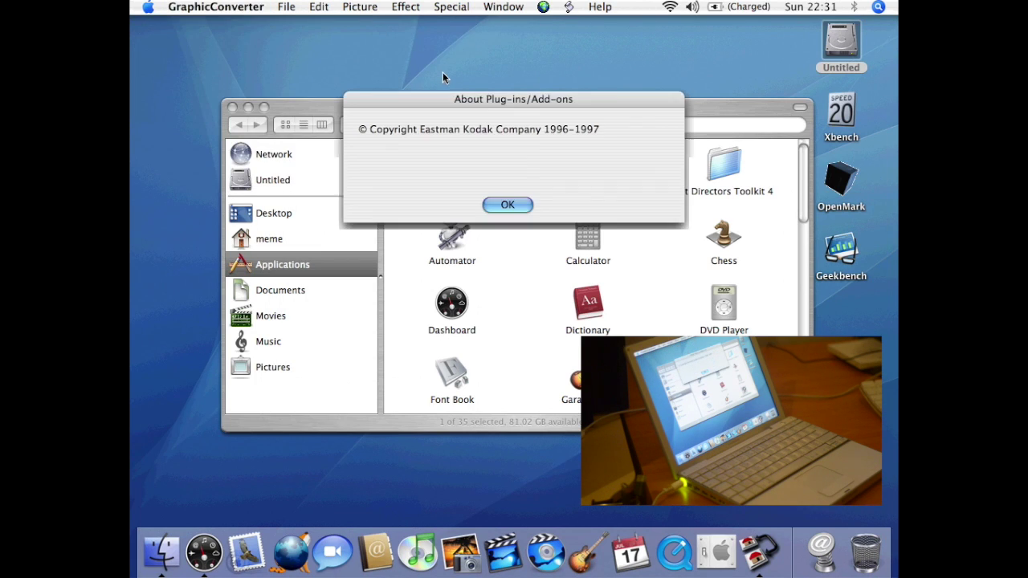
{"action": "left_click", "coordinate": [516, 205]}
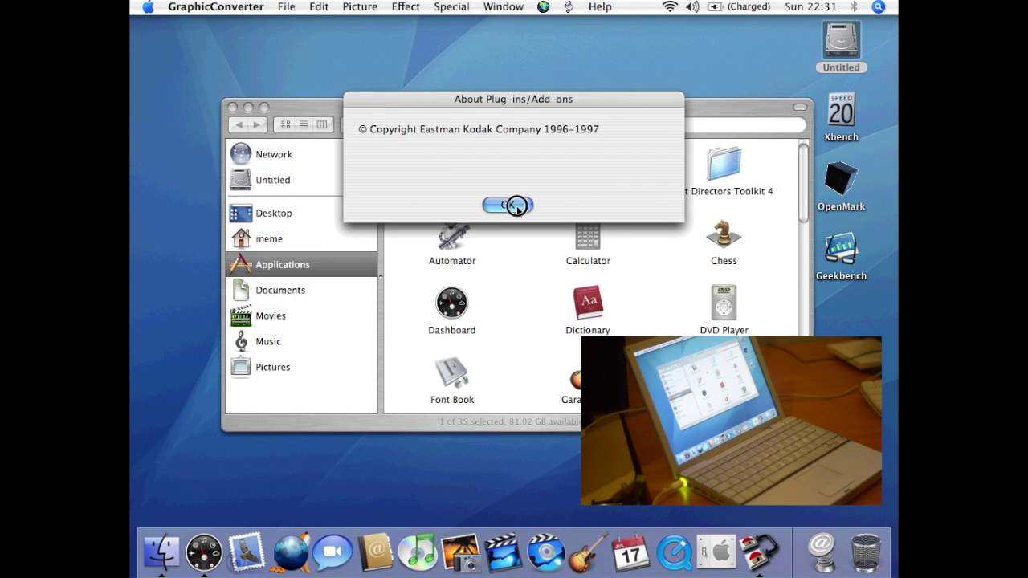
{"action": "key", "text": "super+q"}
{"action": "left_click", "coordinate": [803, 326]}
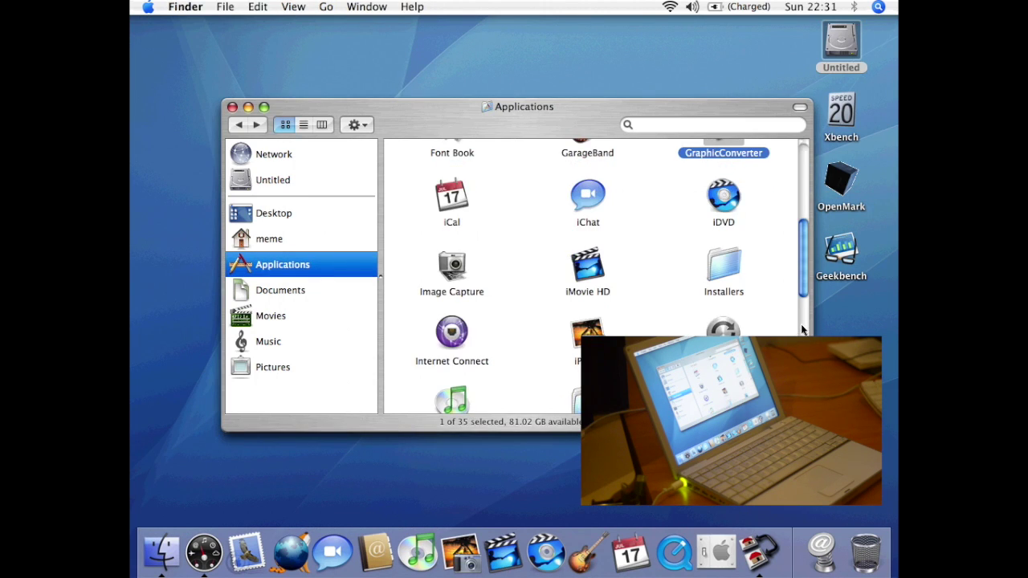
{"action": "left_click", "coordinate": [452, 196]}
{"action": "double_click", "coordinate": [452, 197]}
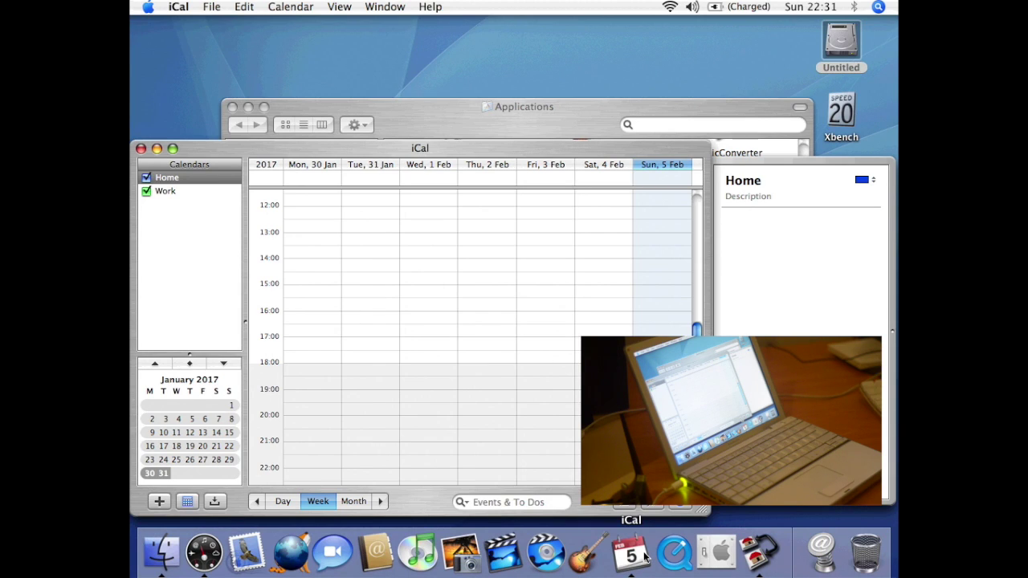
{"action": "left_click_drag", "start_coordinate": [645, 556], "coordinate": [641, 511]}
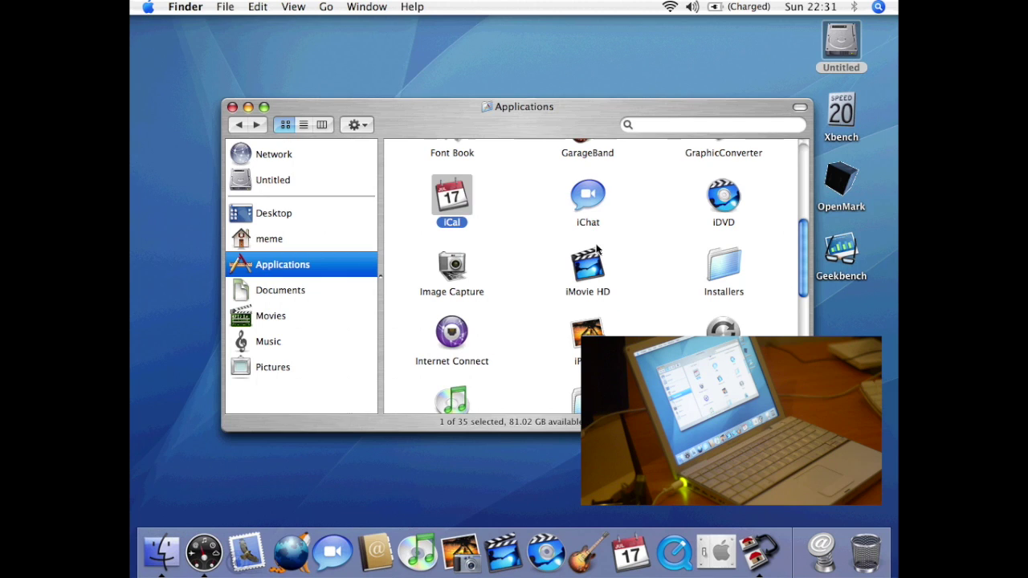
- Launch iChat, quit it from the welcome screen, and launch iDVD
{"action": "double_click", "coordinate": [588, 200]}
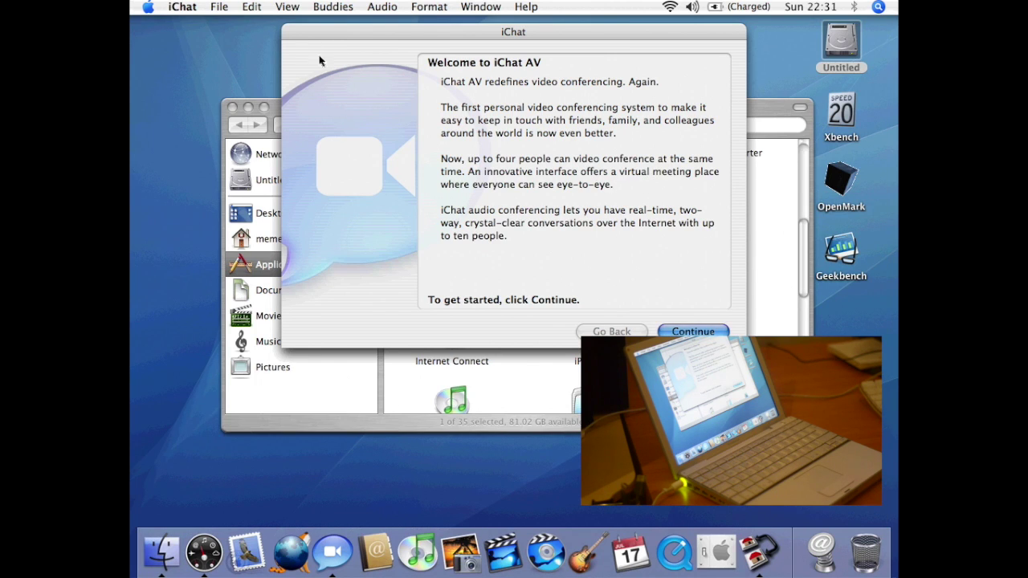
{"action": "left_click", "coordinate": [182, 6]}
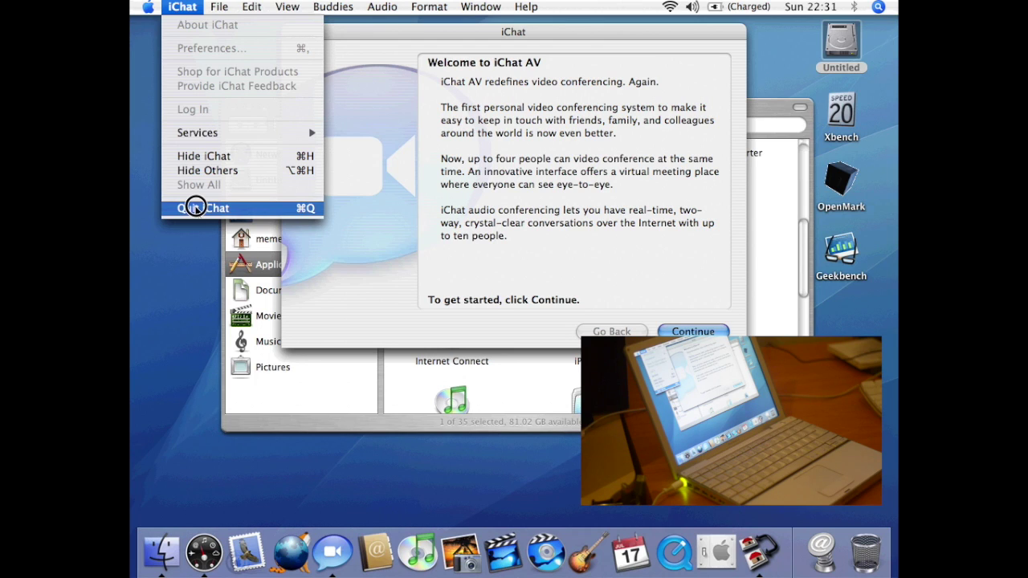
{"action": "left_click", "coordinate": [195, 207]}
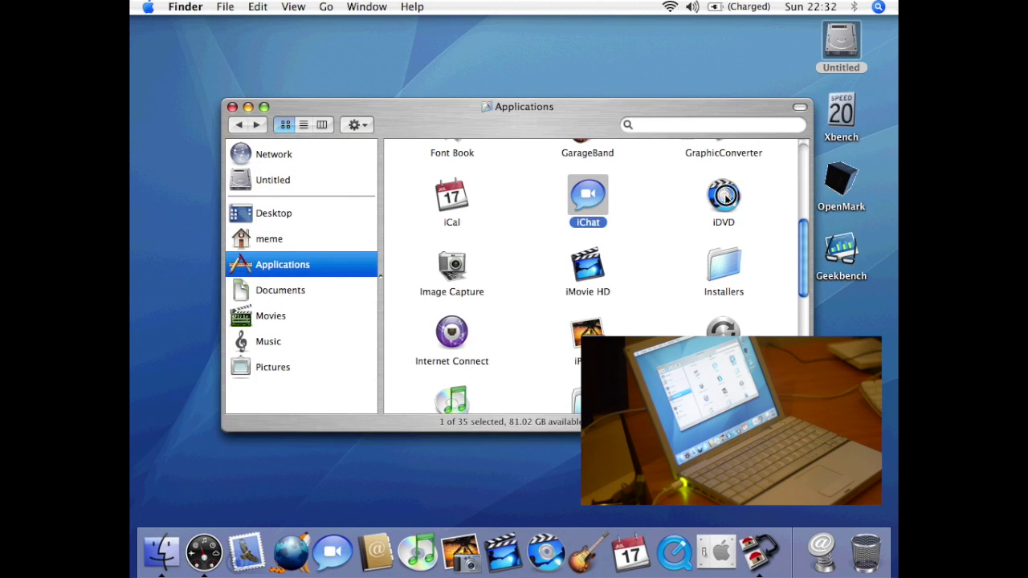
{"action": "double_click", "coordinate": [725, 199]}
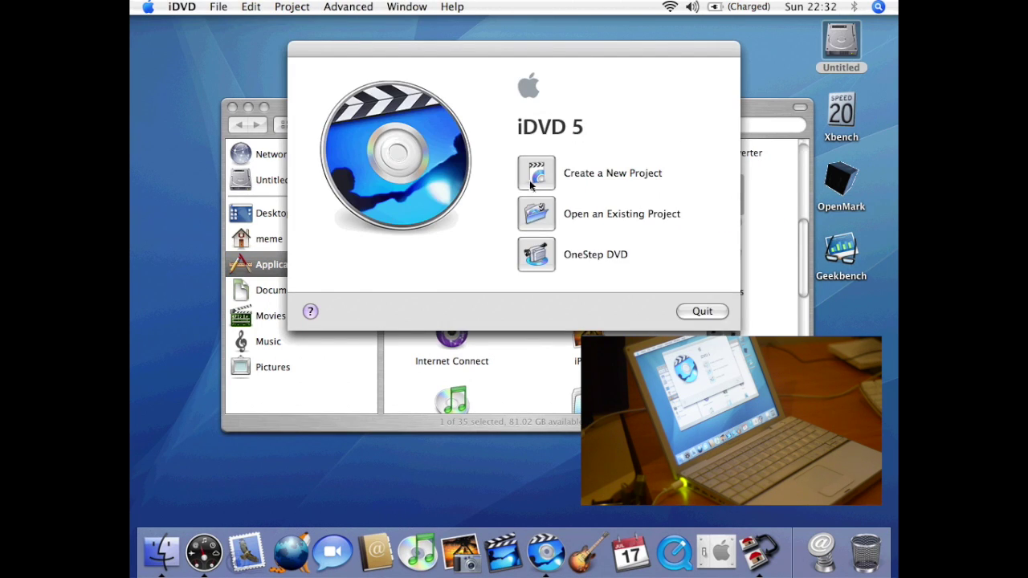
- Create a new iDVD project named My Great DVD, close it, and quit iDVD
{"action": "left_click", "coordinate": [529, 171]}
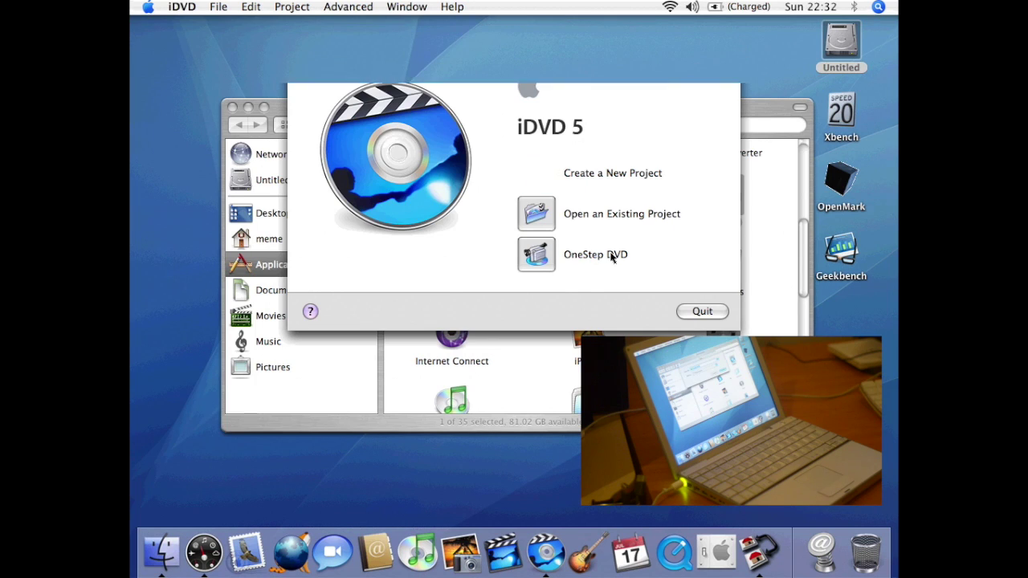
{"action": "left_click", "coordinate": [645, 230]}
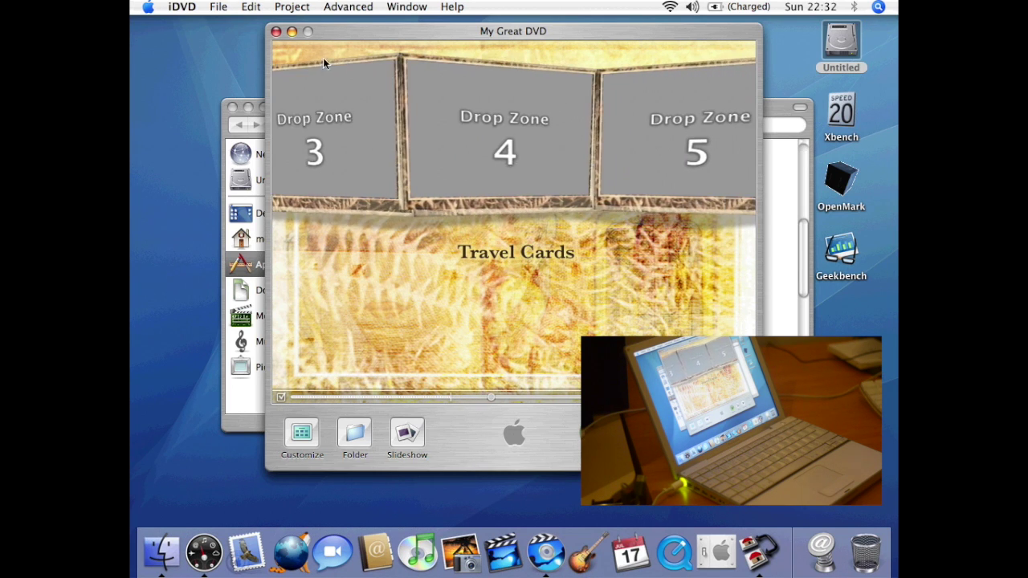
{"action": "left_click", "coordinate": [181, 8]}
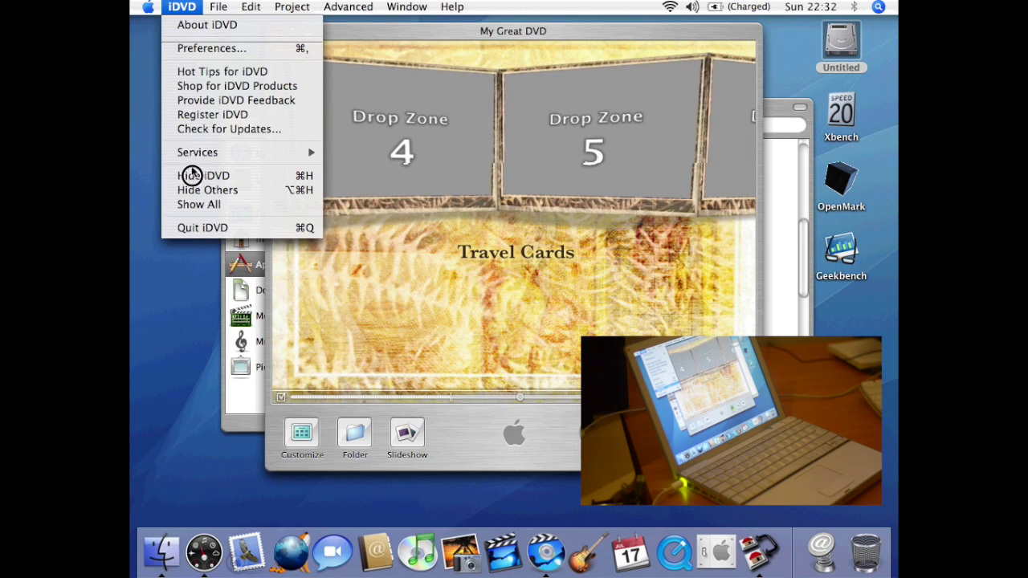
{"action": "left_click", "coordinate": [195, 236]}
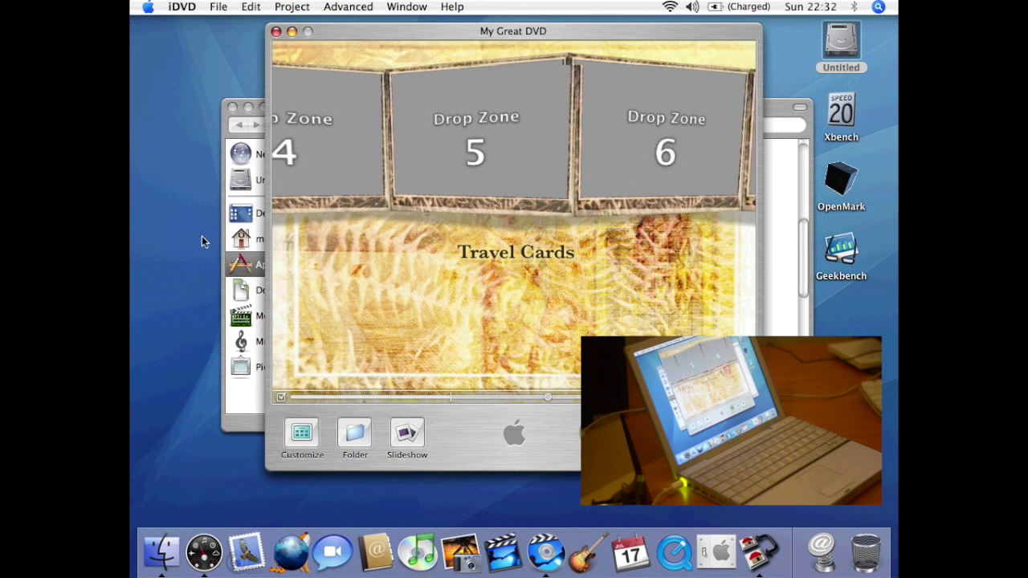
{"action": "left_click", "coordinate": [278, 30]}
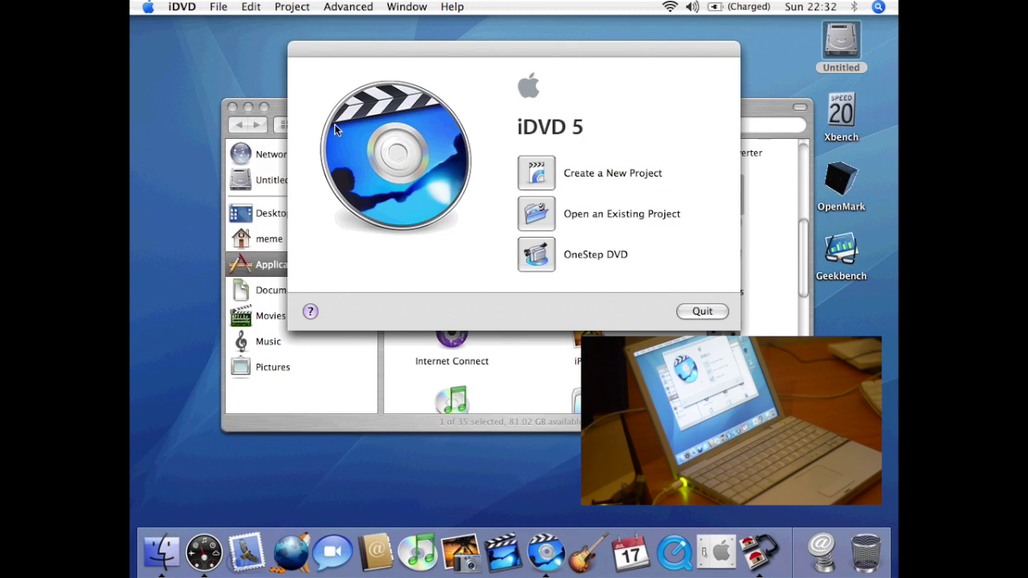
{"action": "left_click", "coordinate": [701, 311]}
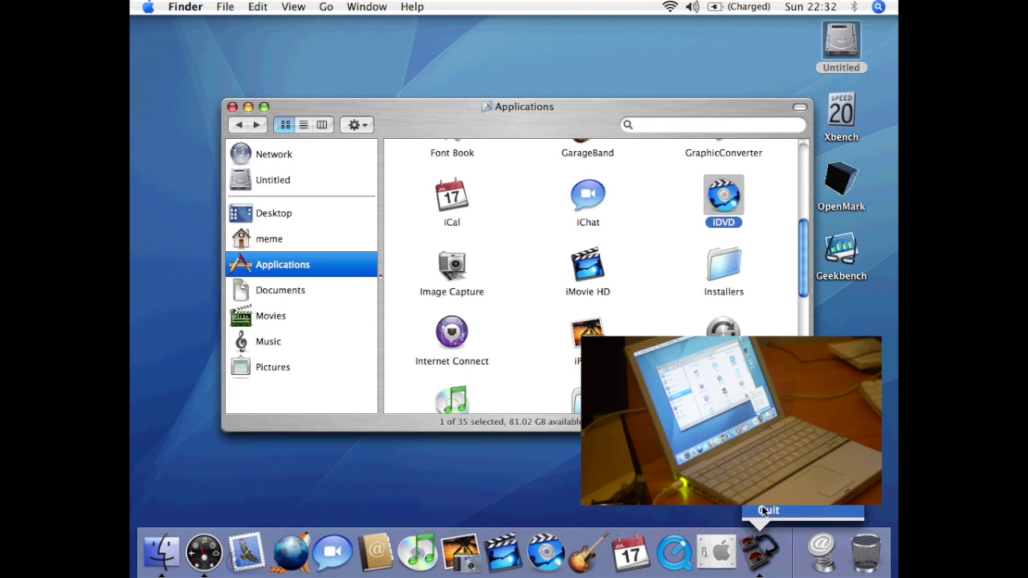
- Launch Image Capture, quit it after it finds no device, then launch iMovie HD
{"action": "double_click", "coordinate": [460, 275]}
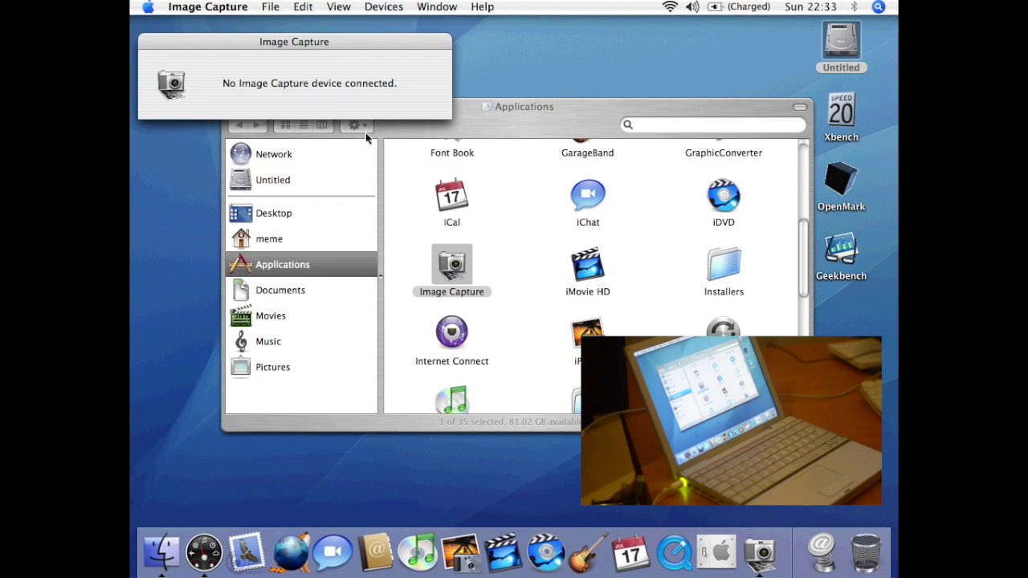
{"action": "key", "text": "super+q"}
{"action": "double_click", "coordinate": [580, 267]}
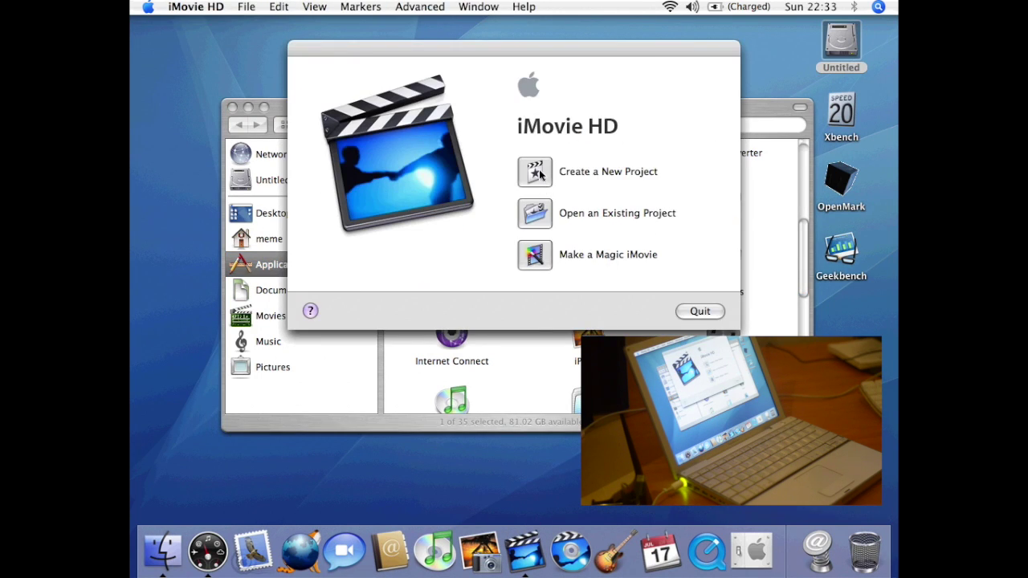
- Create the Magic iMovie project My Great Movie in HDV 720p, stopping the import
{"action": "left_click", "coordinate": [540, 259]}
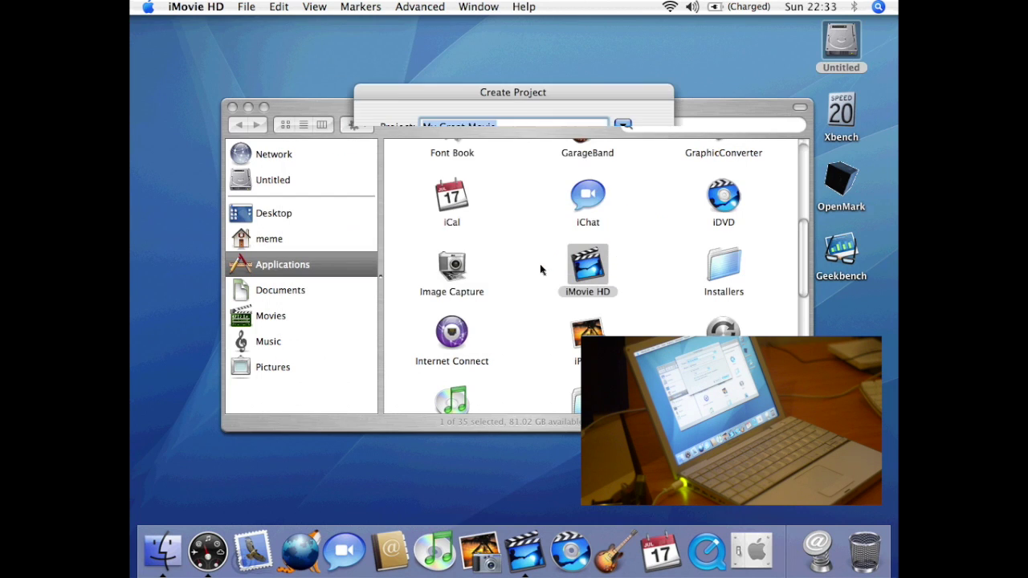
{"action": "left_click", "coordinate": [534, 194]}
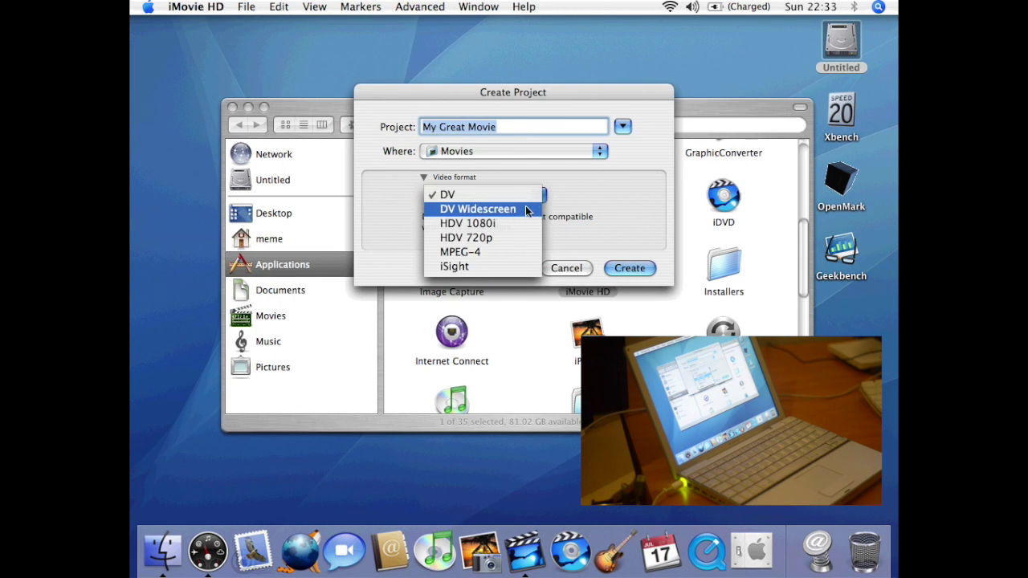
{"action": "left_click", "coordinate": [498, 245]}
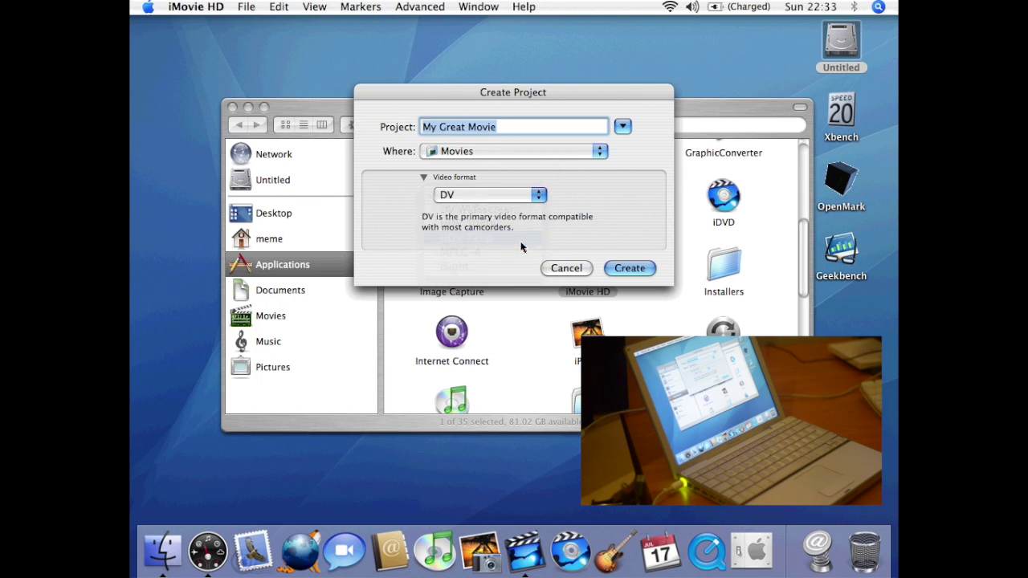
{"action": "left_click", "coordinate": [632, 268]}
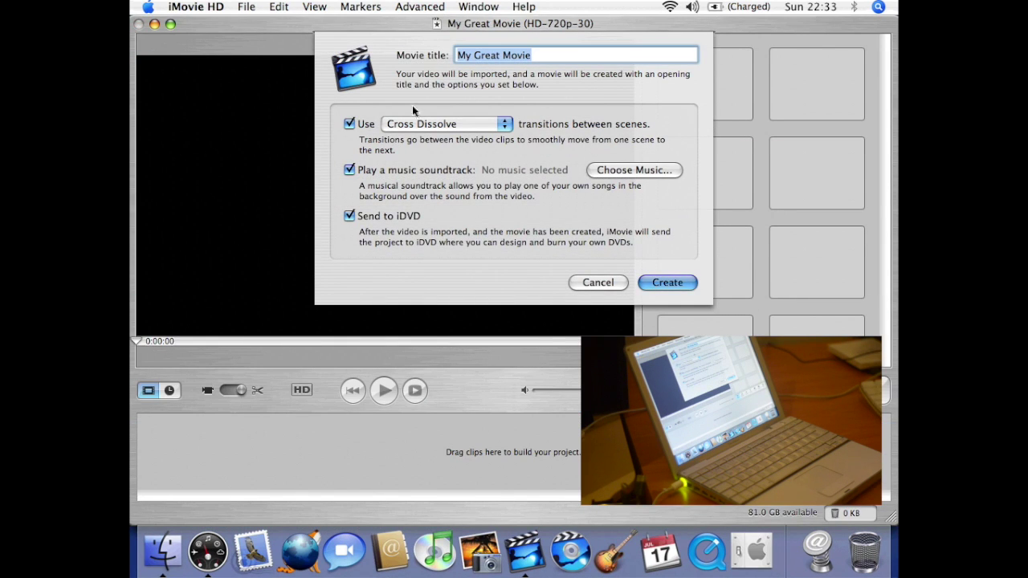
{"action": "left_click", "coordinate": [654, 283]}
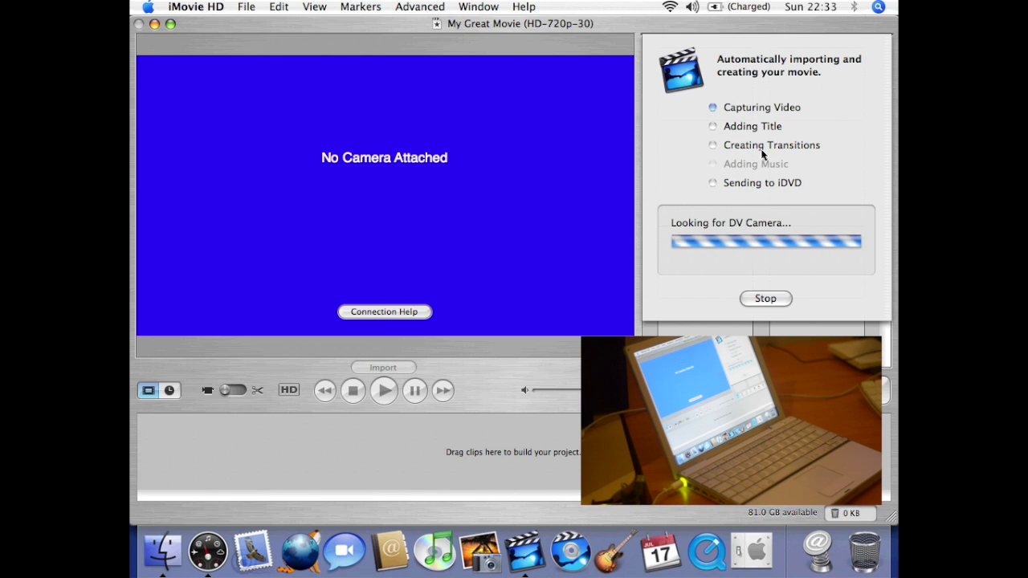
{"action": "left_click", "coordinate": [764, 298]}
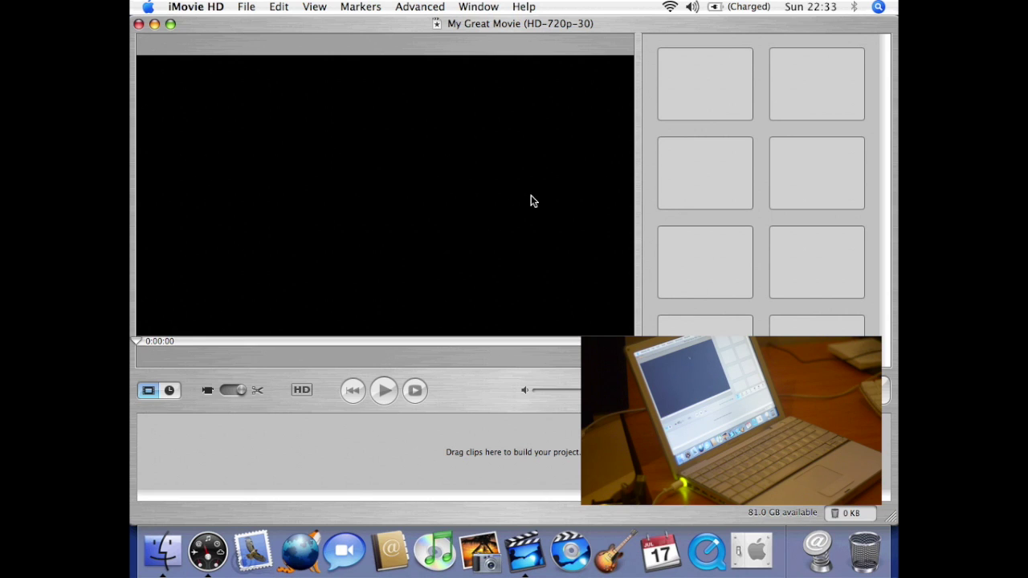
- Review iMovie HD preferences keeping 29.97 fps frame rate, then quit iMovie HD
{"action": "left_click", "coordinate": [219, 9]}
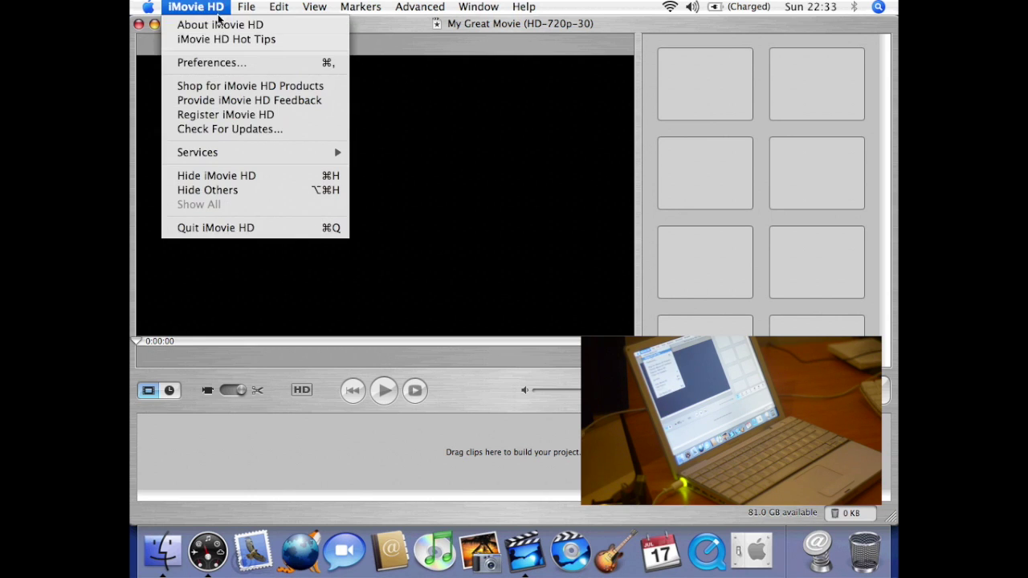
{"action": "left_click", "coordinate": [214, 63]}
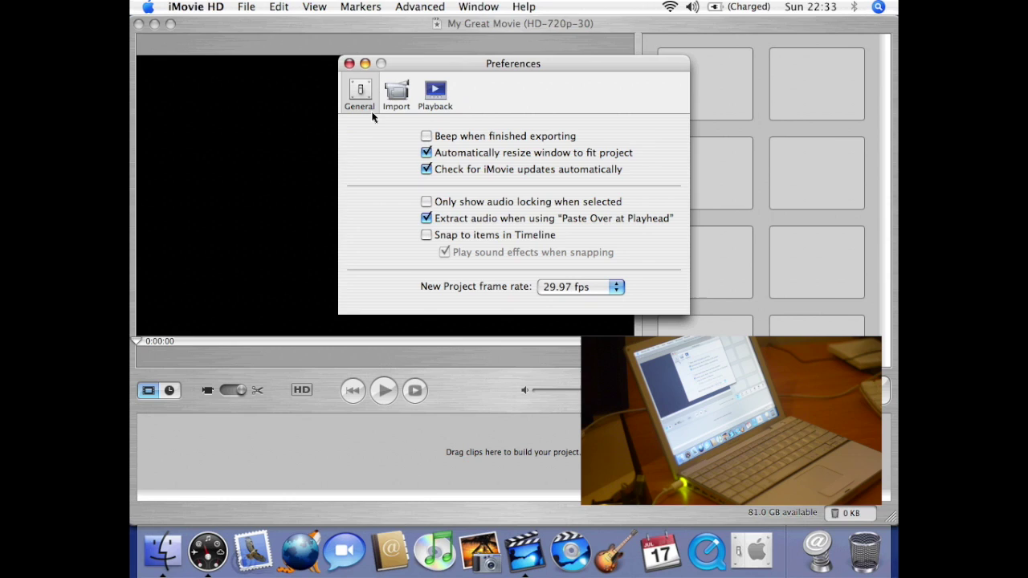
{"action": "left_click", "coordinate": [578, 286]}
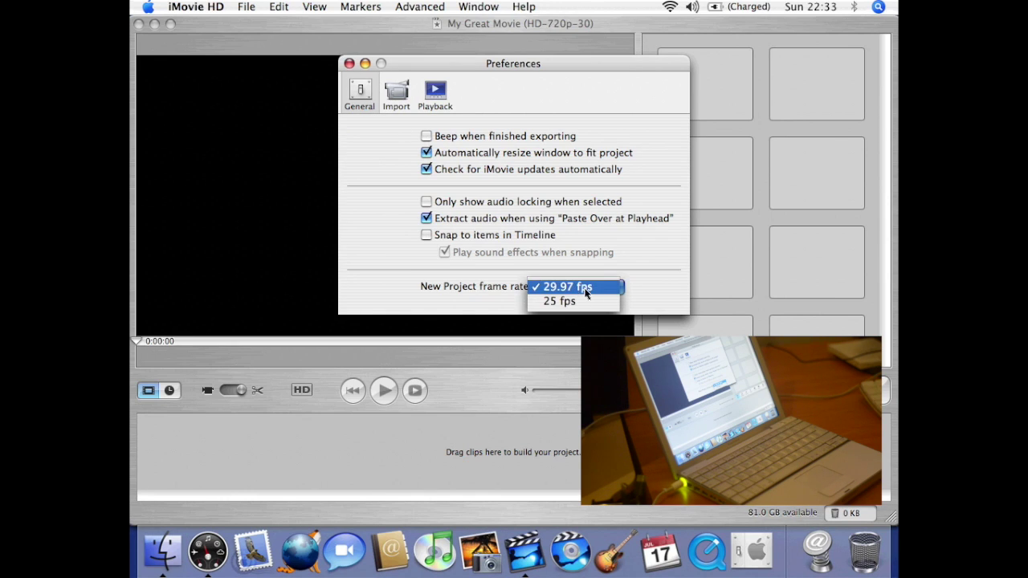
{"action": "left_click", "coordinate": [584, 277]}
{"action": "left_click", "coordinate": [396, 93]}
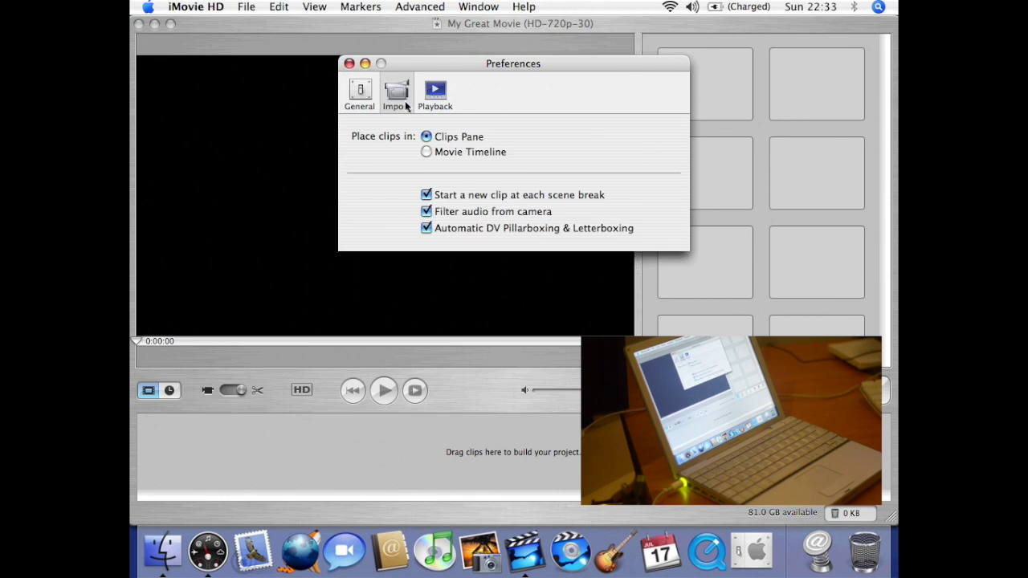
{"action": "left_click", "coordinate": [449, 97]}
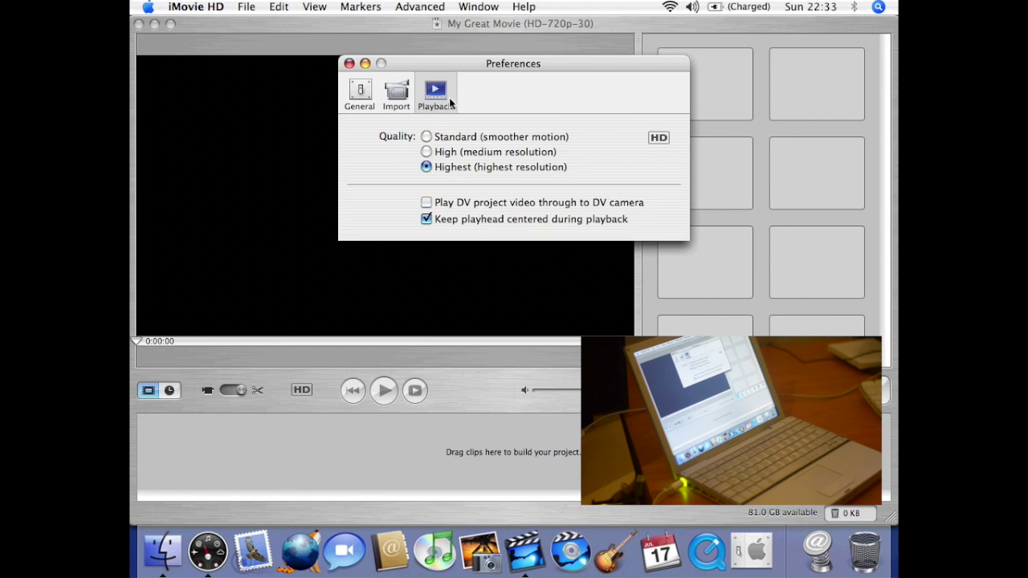
{"action": "left_click", "coordinate": [349, 63]}
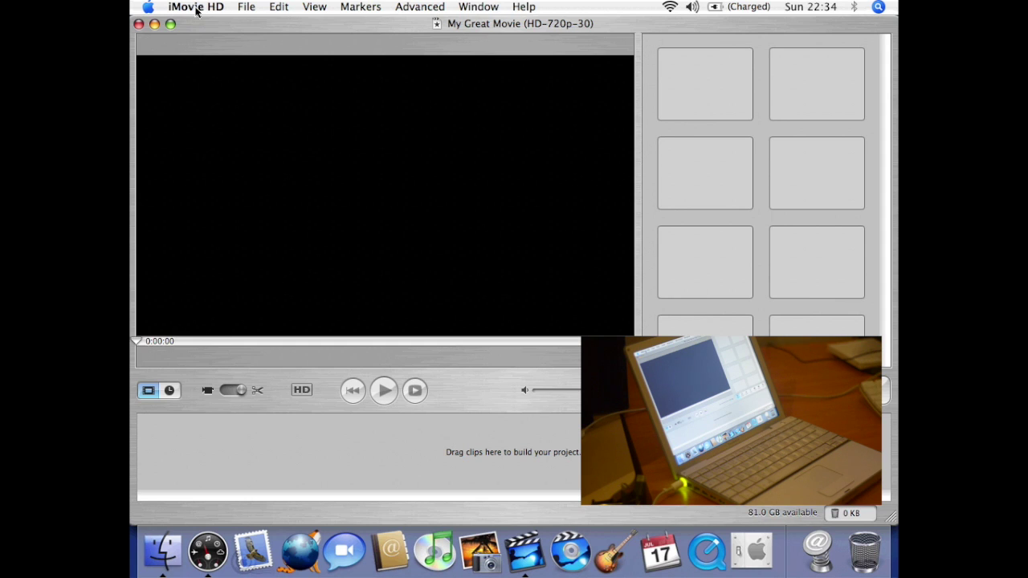
{"action": "left_click", "coordinate": [196, 8]}
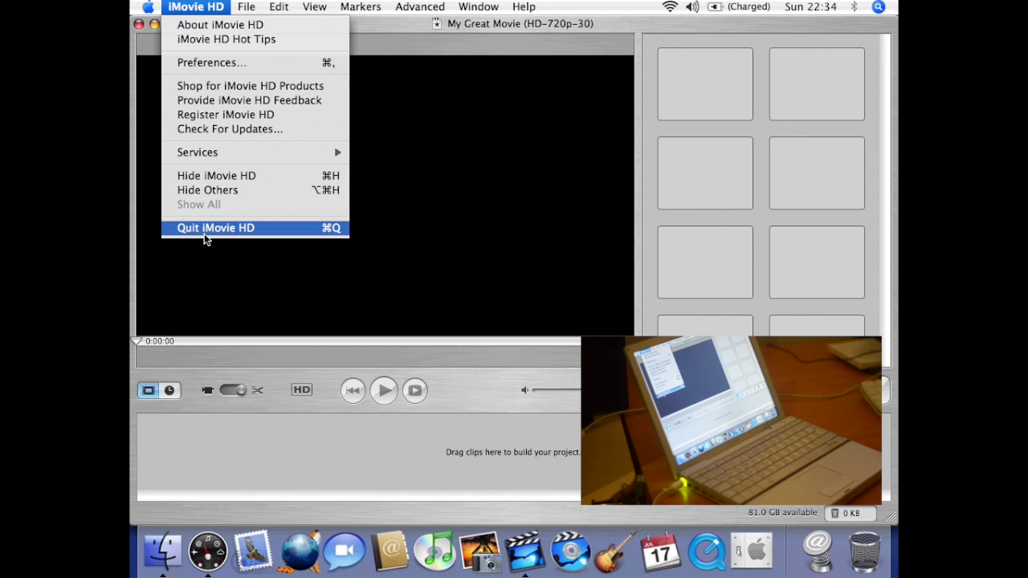
{"action": "left_click", "coordinate": [206, 233]}
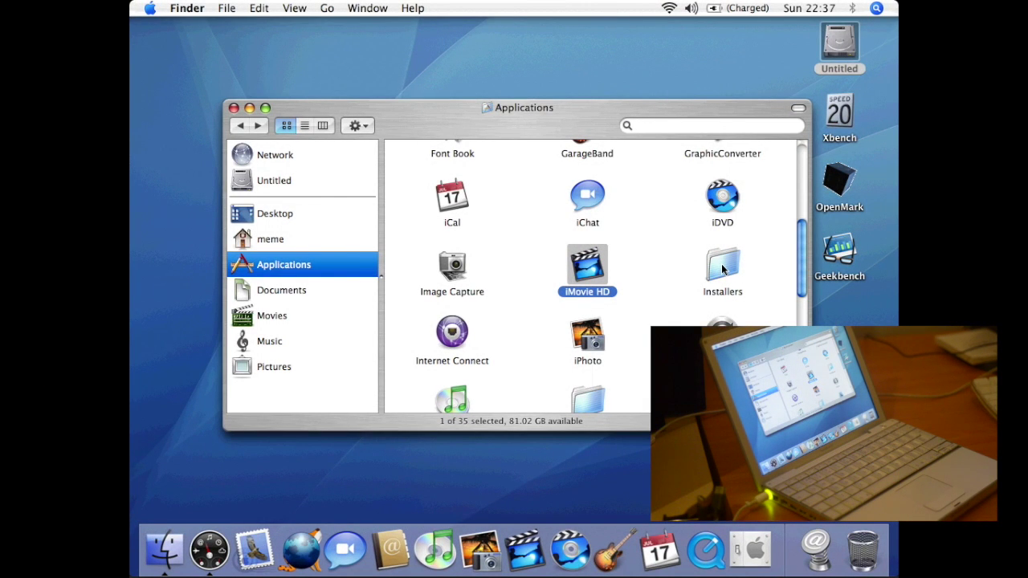
- Run the FileMaker Pro 7v3 Trial installer from Installers and start its easy install
{"action": "double_click", "coordinate": [722, 267]}
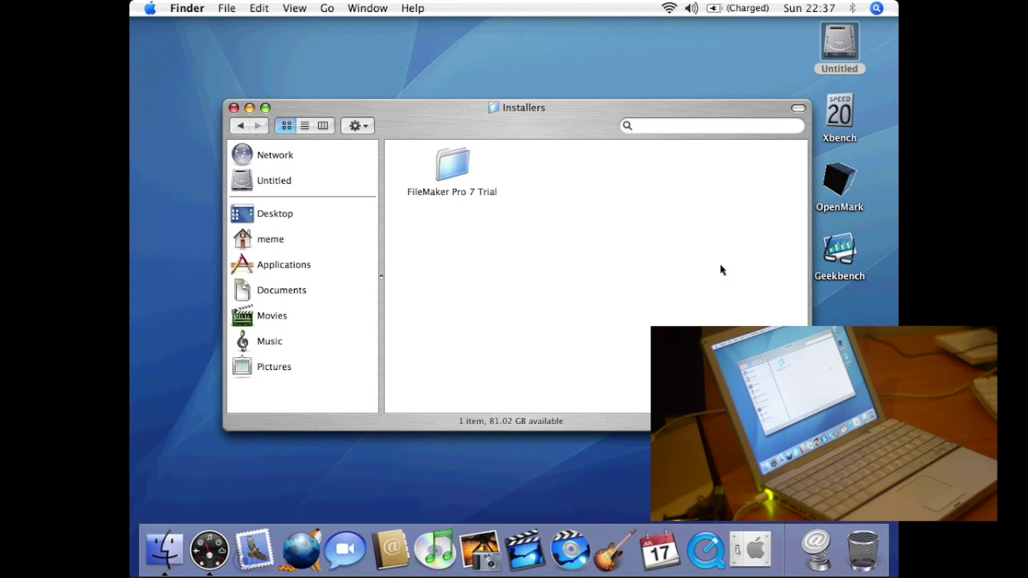
{"action": "double_click", "coordinate": [464, 170]}
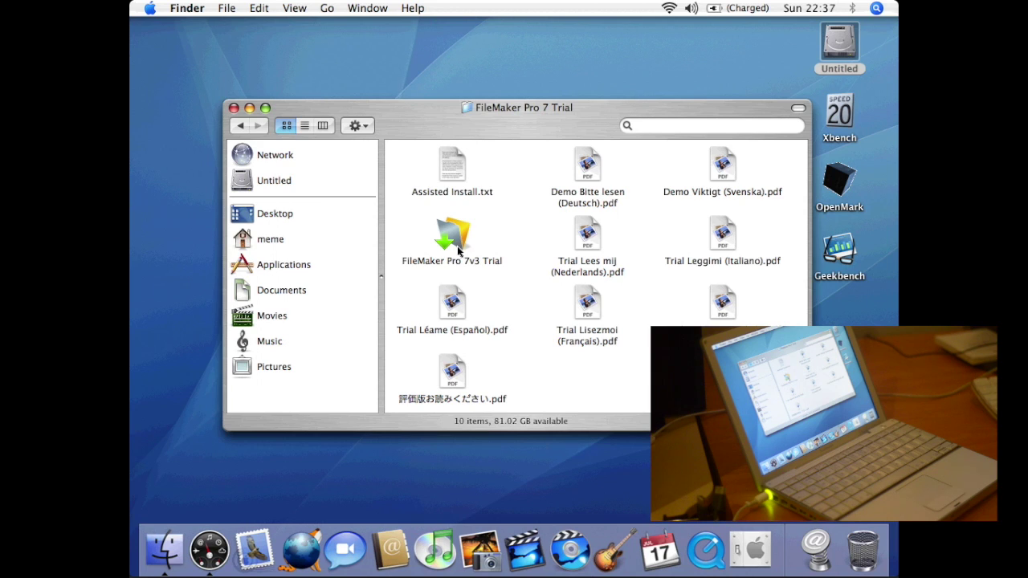
{"action": "double_click", "coordinate": [453, 237]}
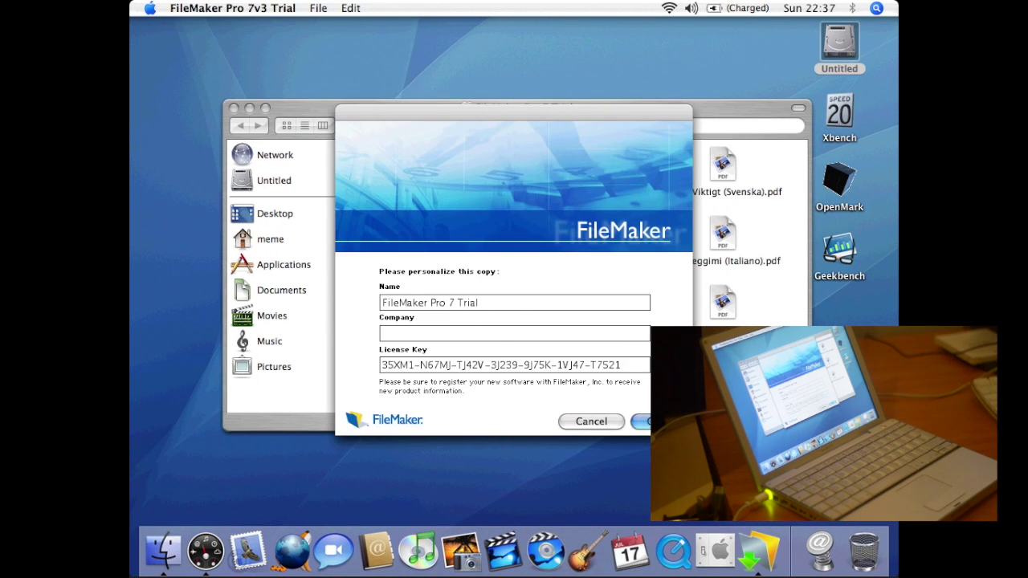
{"action": "key", "text": "Return"}
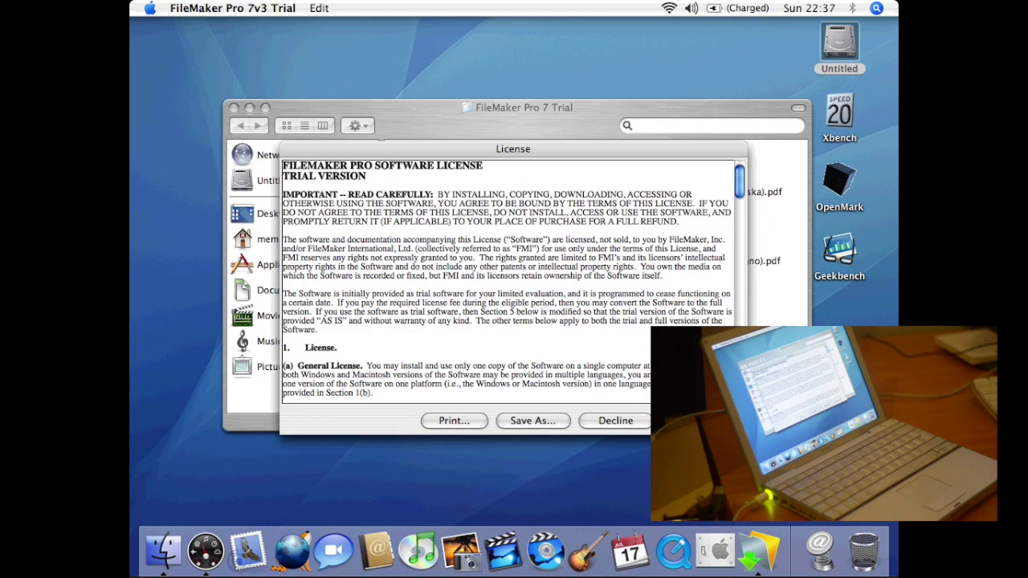
{"action": "key", "text": "Return"}
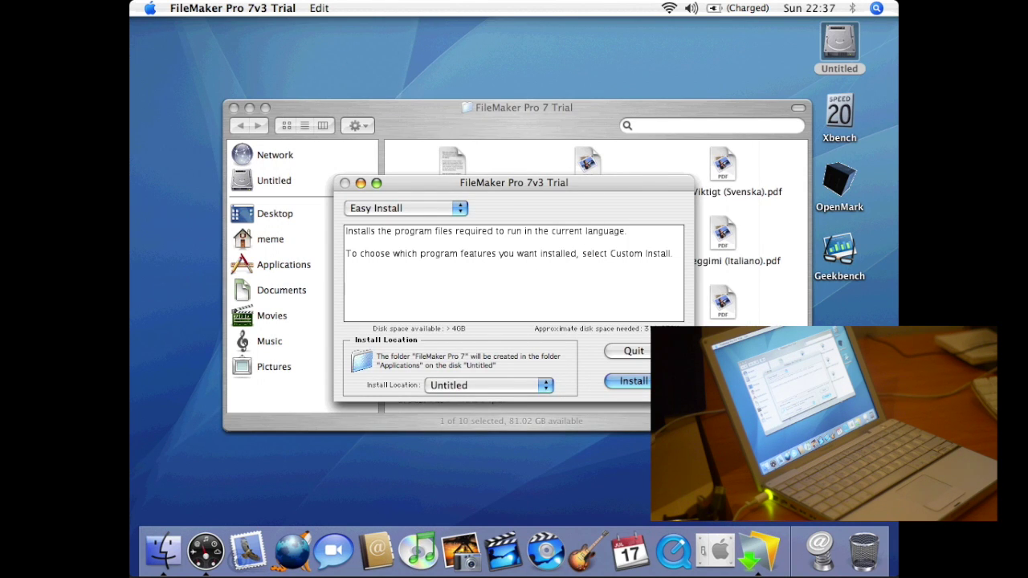
{"action": "key", "text": "Return"}
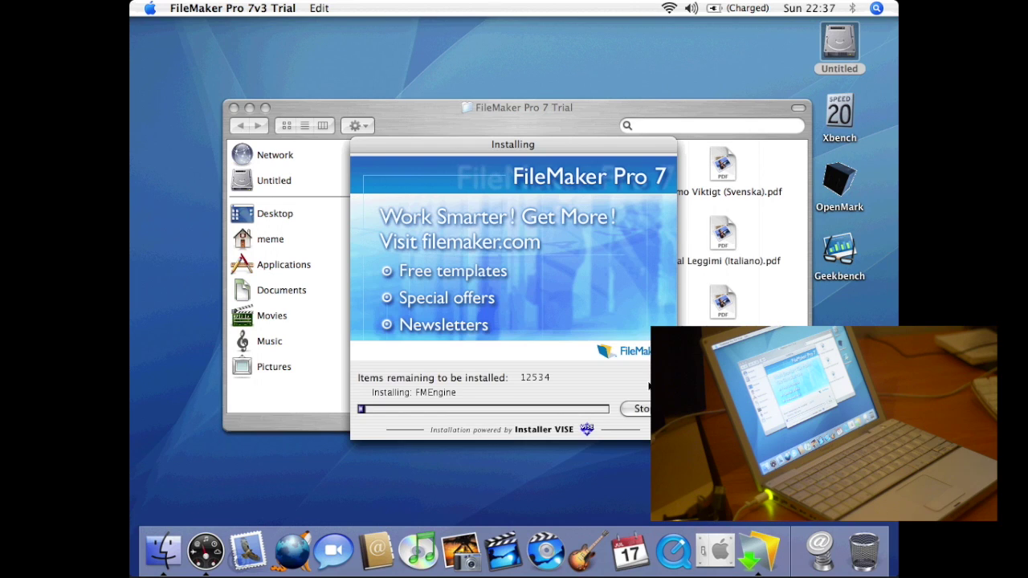
- Go back to the Applications folder in Finder and scroll down to Internet Connect
{"action": "left_click", "coordinate": [206, 138]}
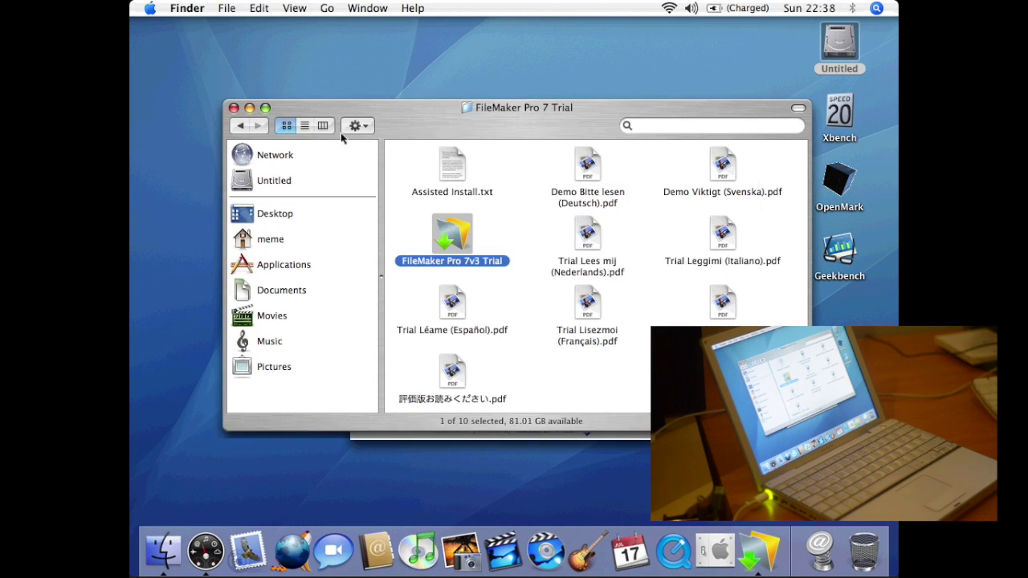
{"action": "left_click", "coordinate": [241, 126]}
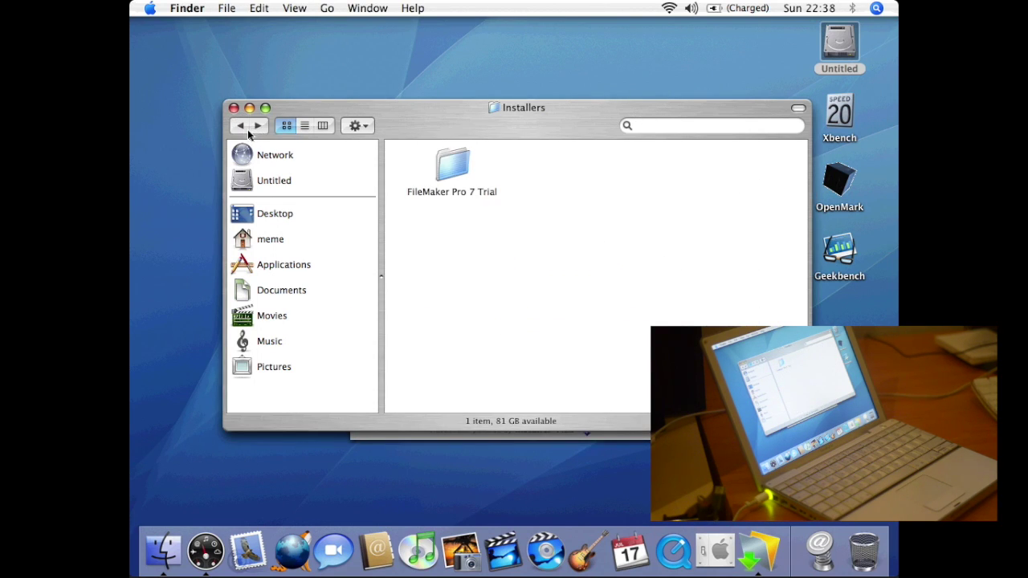
{"action": "left_click", "coordinate": [238, 127]}
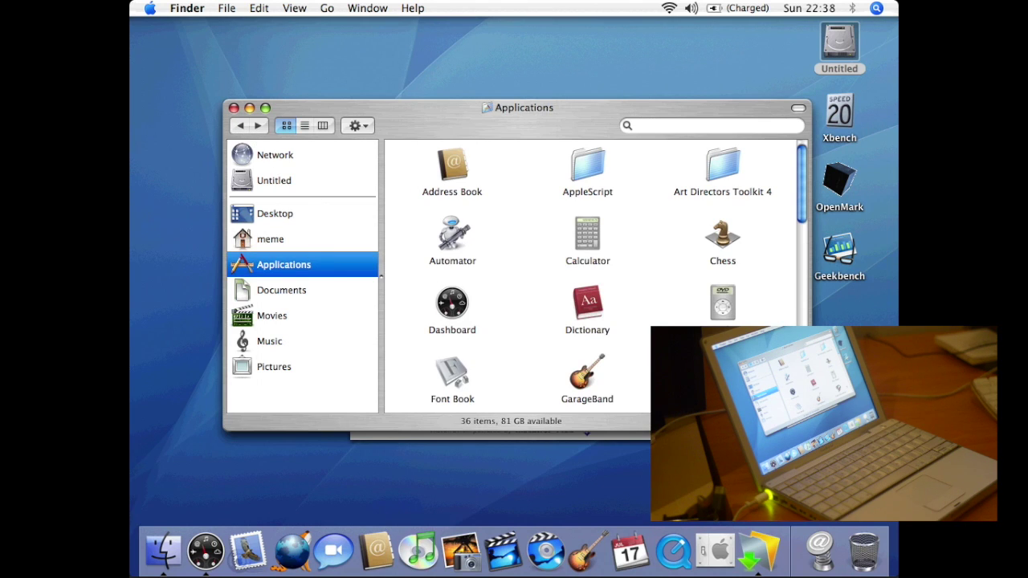
{"action": "scroll", "coordinate": [594, 277], "scroll_direction": "down", "scroll_amount": 5}
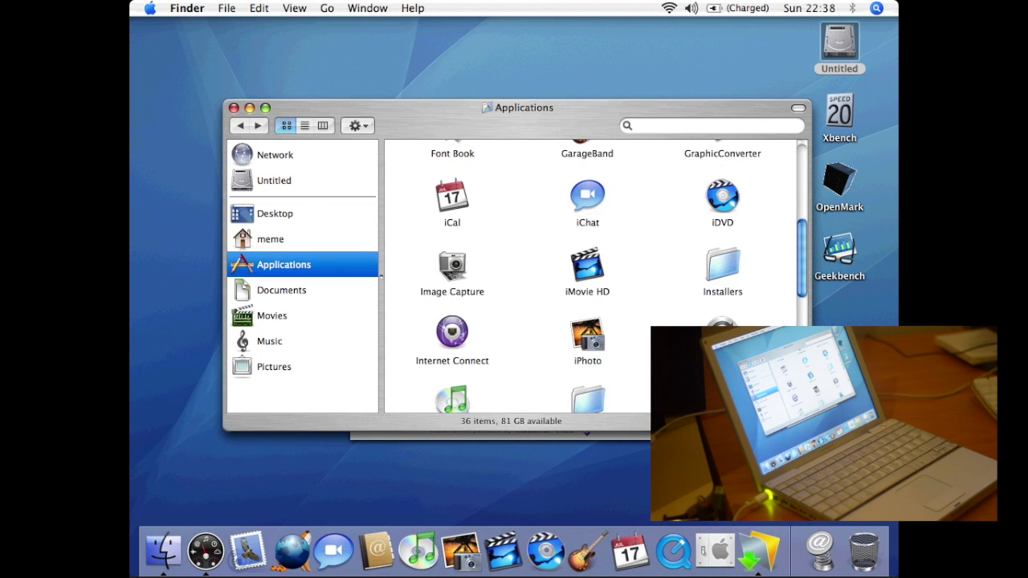
- Launch Internet Connect and view Internal Modem settings, keeping the Other configuration
{"action": "double_click", "coordinate": [459, 337]}
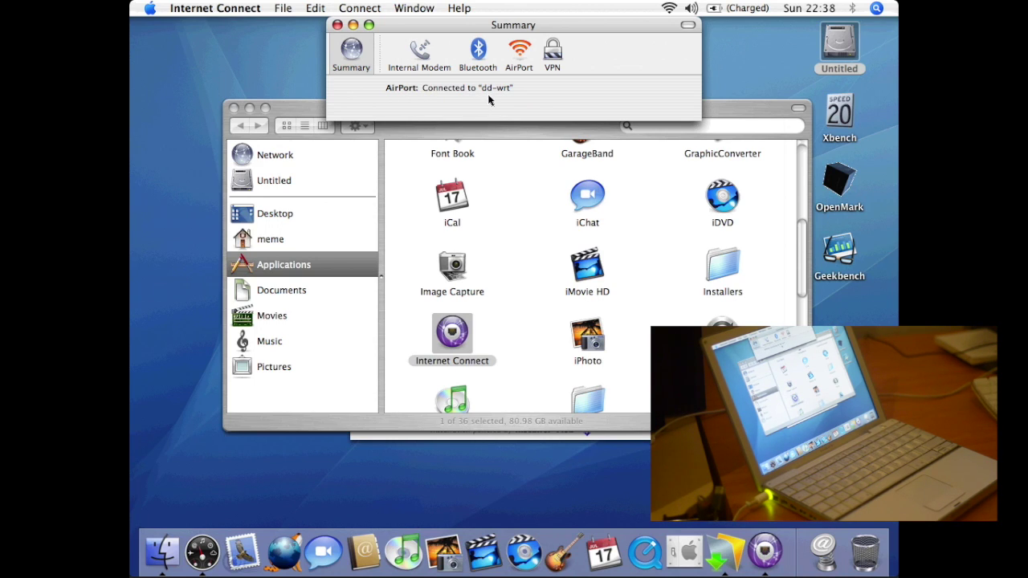
{"action": "left_click", "coordinate": [434, 62]}
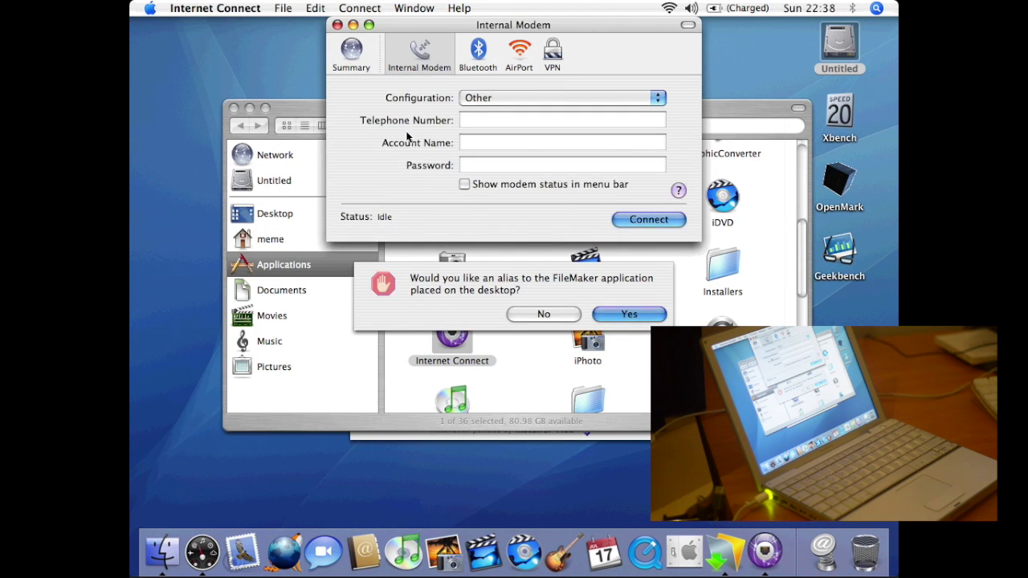
{"action": "left_click", "coordinate": [553, 100]}
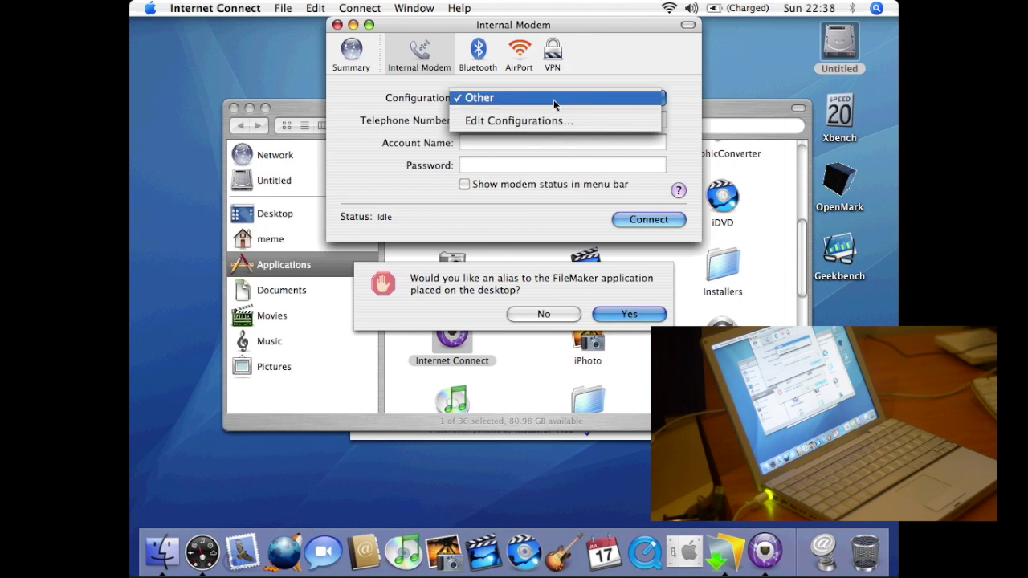
{"action": "left_click", "coordinate": [554, 100]}
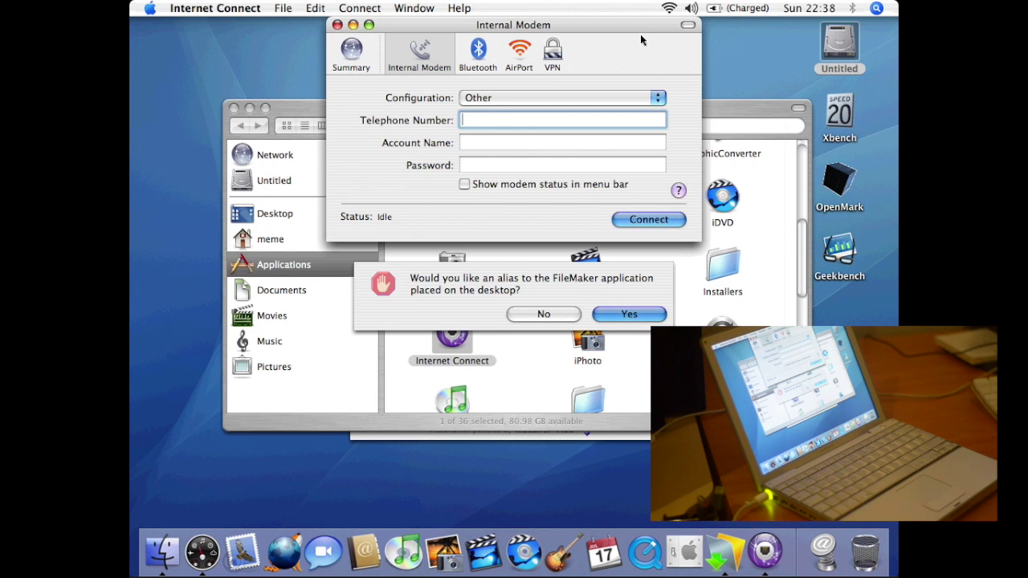
- Toggle modem status in the menu bar on and back off, then show Bluetooth settings
{"action": "left_click", "coordinate": [464, 186]}
{"action": "left_click", "coordinate": [648, 11]}
{"action": "left_click", "coordinate": [648, 12]}
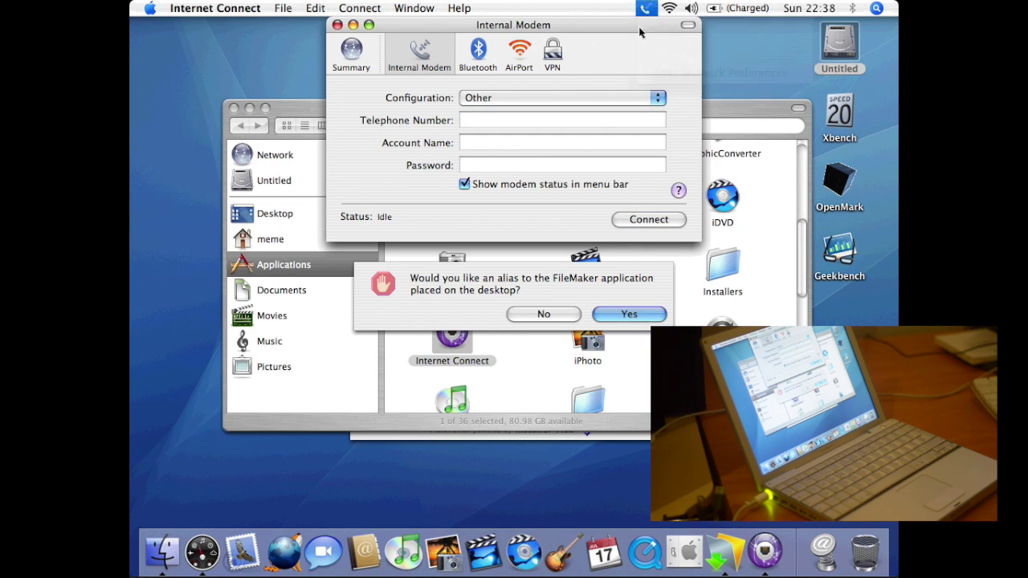
{"action": "left_click", "coordinate": [464, 184]}
{"action": "left_click", "coordinate": [478, 54]}
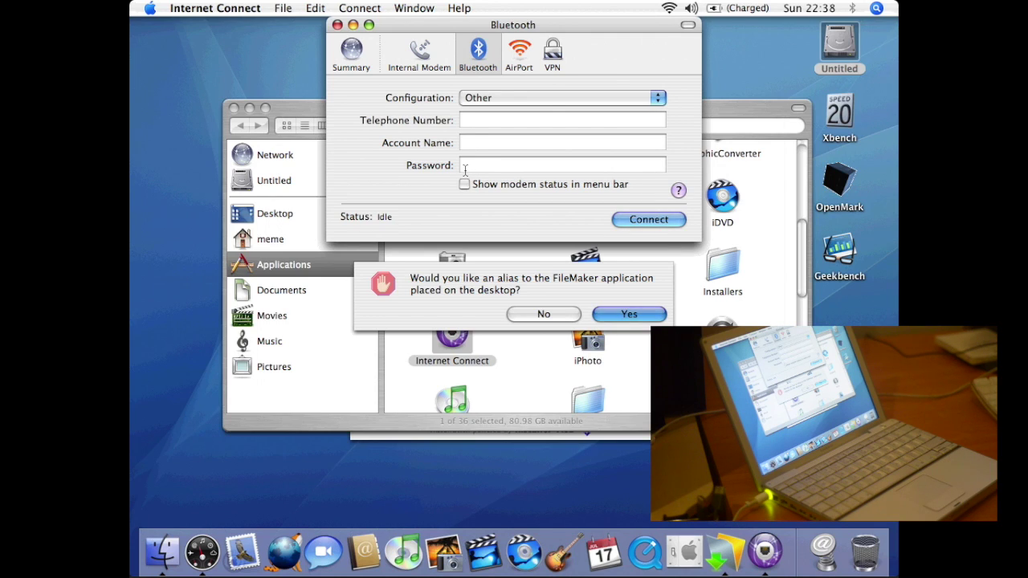
- Enter then delete a telephone number and close the Bluetooth configuration without saving
{"action": "mouse_move", "coordinate": [475, 123]}
{"action": "left_click", "coordinate": [475, 124]}
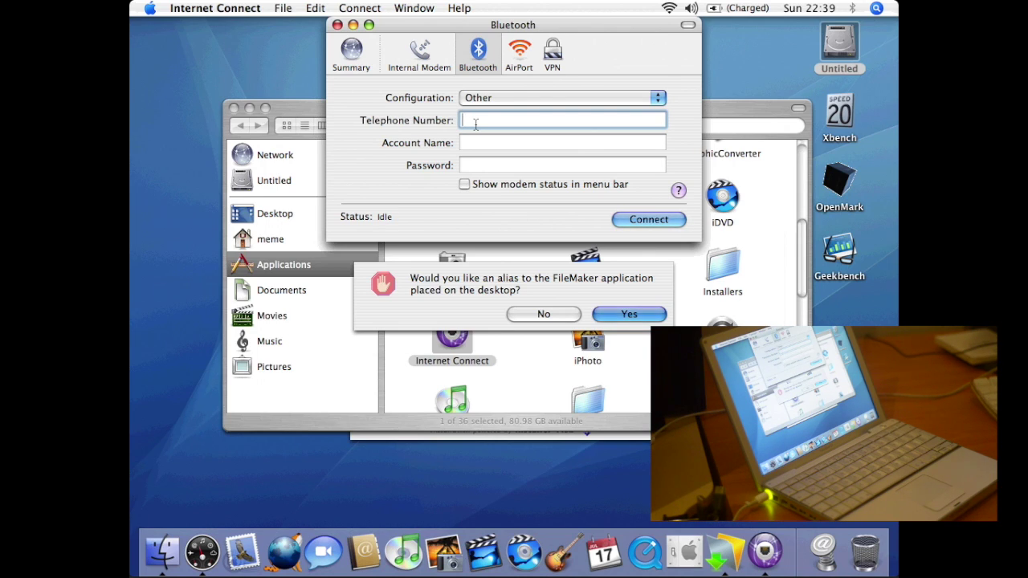
{"action": "type", "text": "***"}
{"action": "key", "text": "BackSpace"}
{"action": "key", "text": "BackSpace"}
{"action": "key", "text": "BackSpace"}
{"action": "key", "text": "BackSpace"}
{"action": "key", "text": "super+w"}
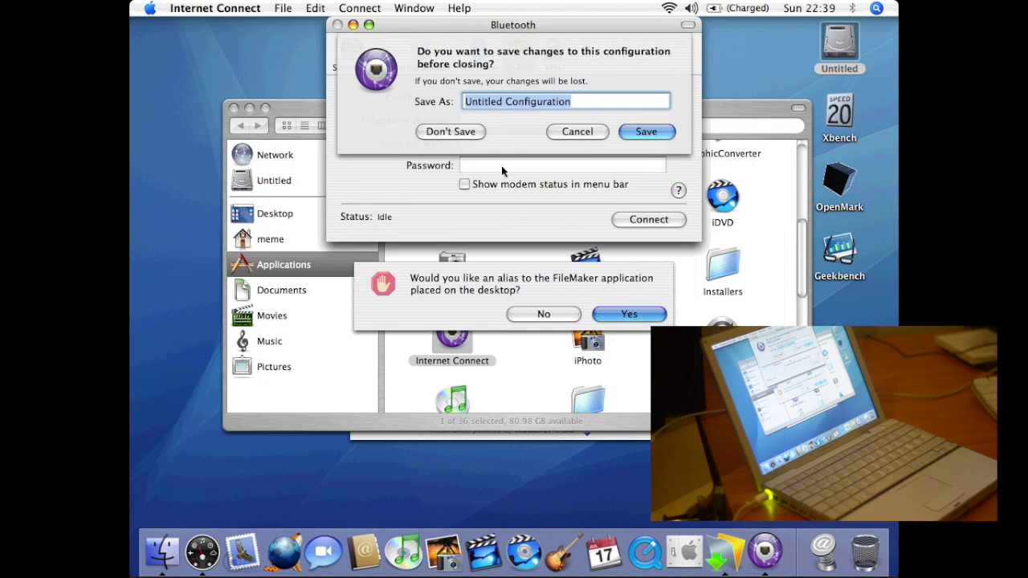
{"action": "left_click", "coordinate": [466, 134]}
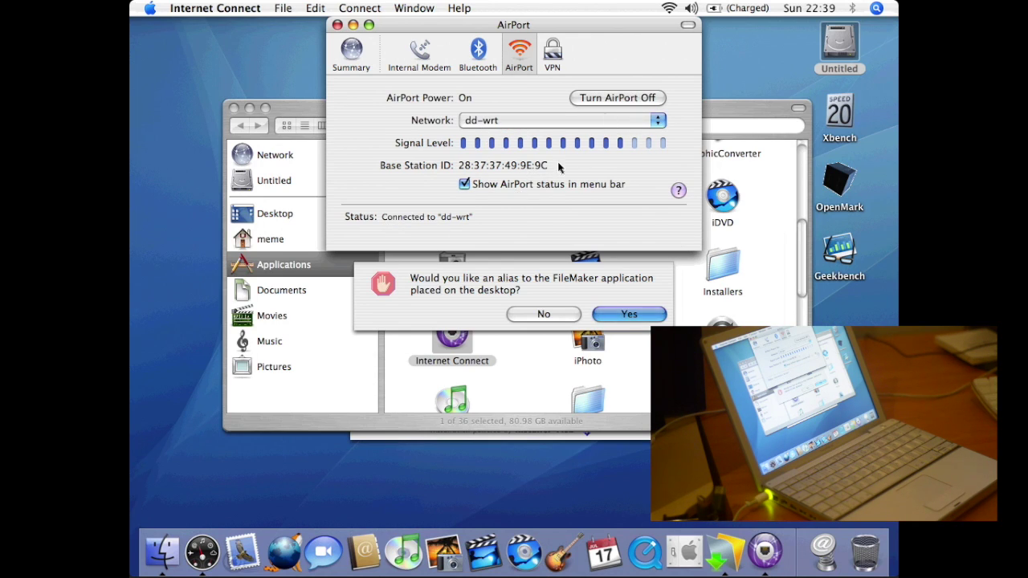
- Try PPTP then L2TP over IPSec in the VPN settings, and cancel the setup
{"action": "left_click", "coordinate": [677, 192]}
{"action": "left_click", "coordinate": [554, 52]}
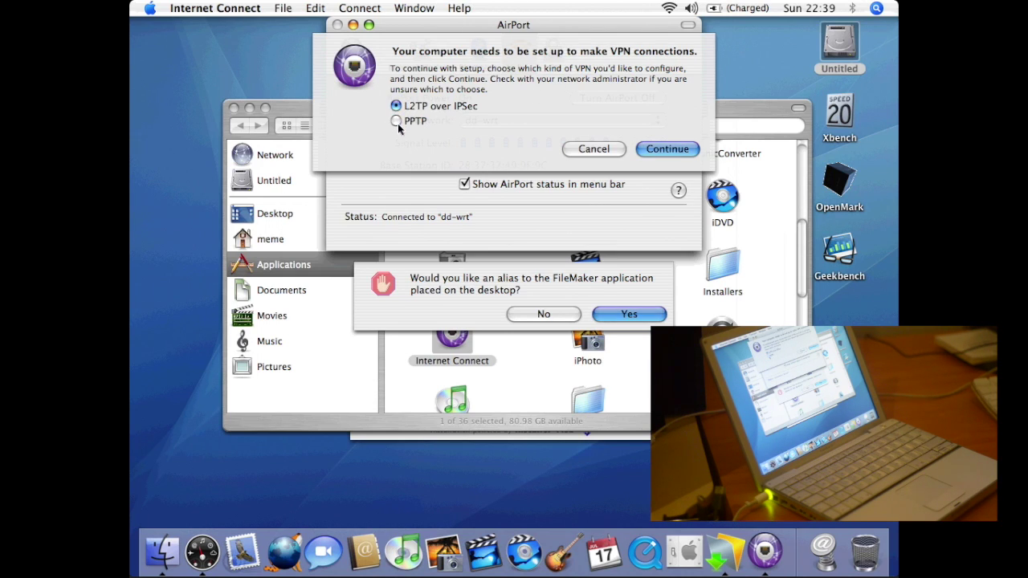
{"action": "left_click", "coordinate": [397, 122]}
{"action": "left_click", "coordinate": [396, 106]}
{"action": "left_click", "coordinate": [592, 150]}
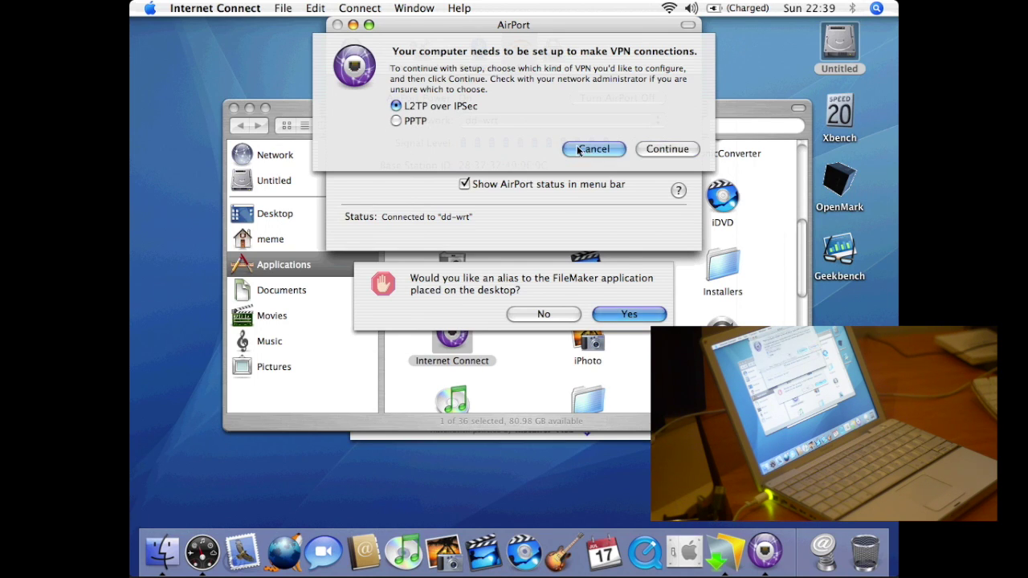
- Quit Internet Connect and bring the FileMaker installer to the front
{"action": "left_click", "coordinate": [249, 15]}
{"action": "left_click", "coordinate": [285, 121]}
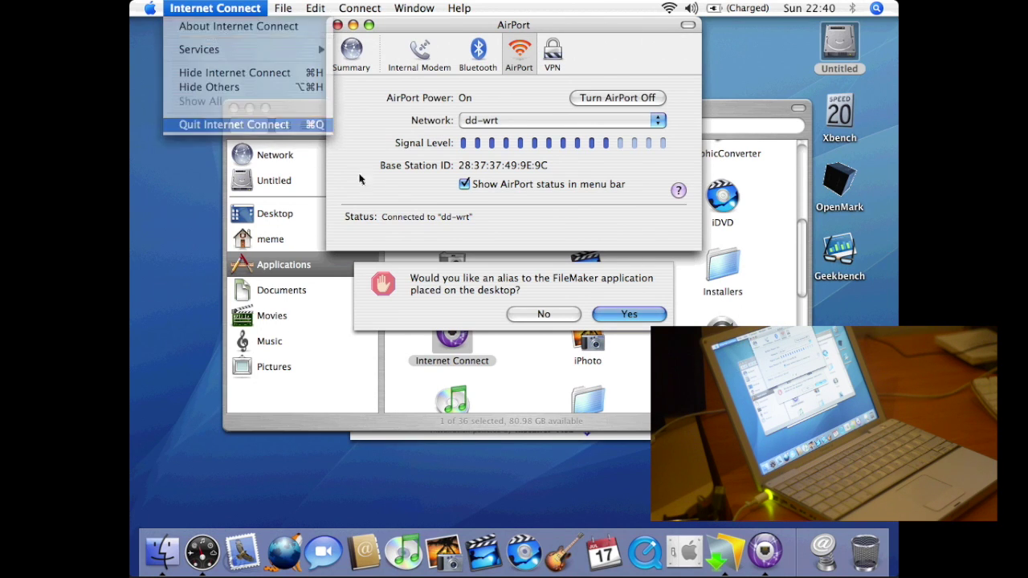
{"action": "left_click", "coordinate": [610, 315]}
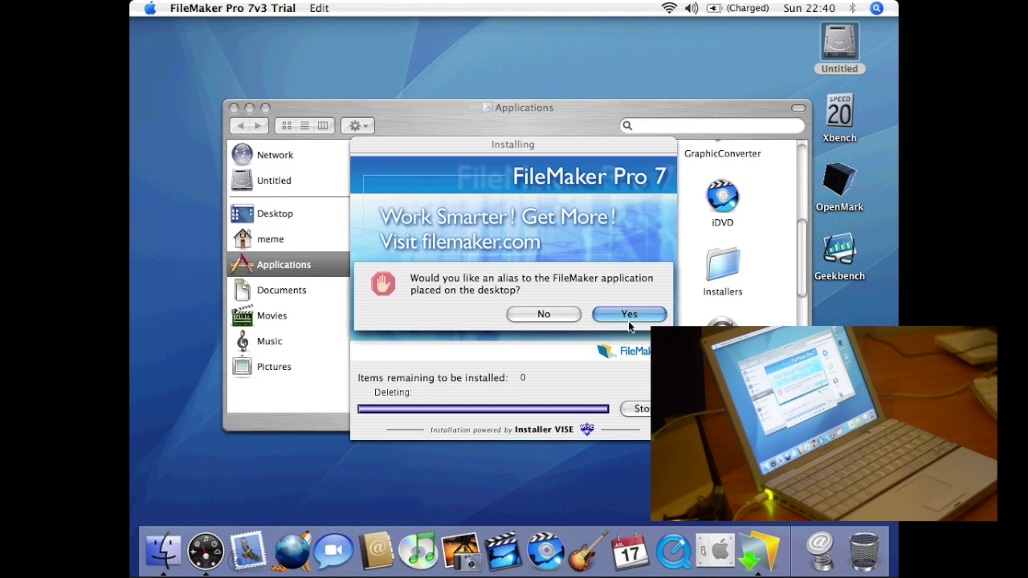
- Finish installing with a FileMaker desktop alias and launch FileMaker Pro from it
{"action": "left_click", "coordinate": [628, 320]}
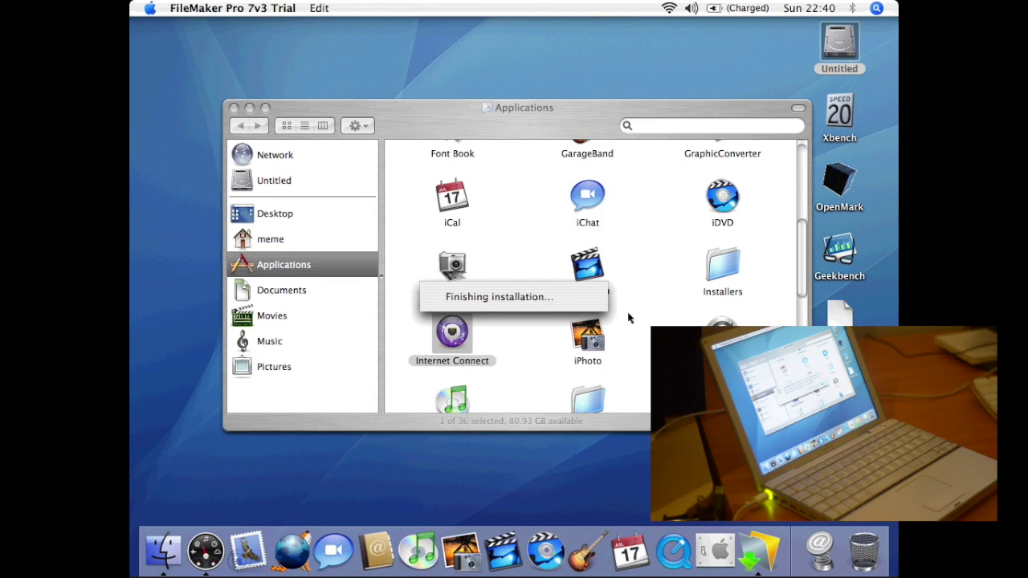
{"action": "left_click", "coordinate": [634, 321]}
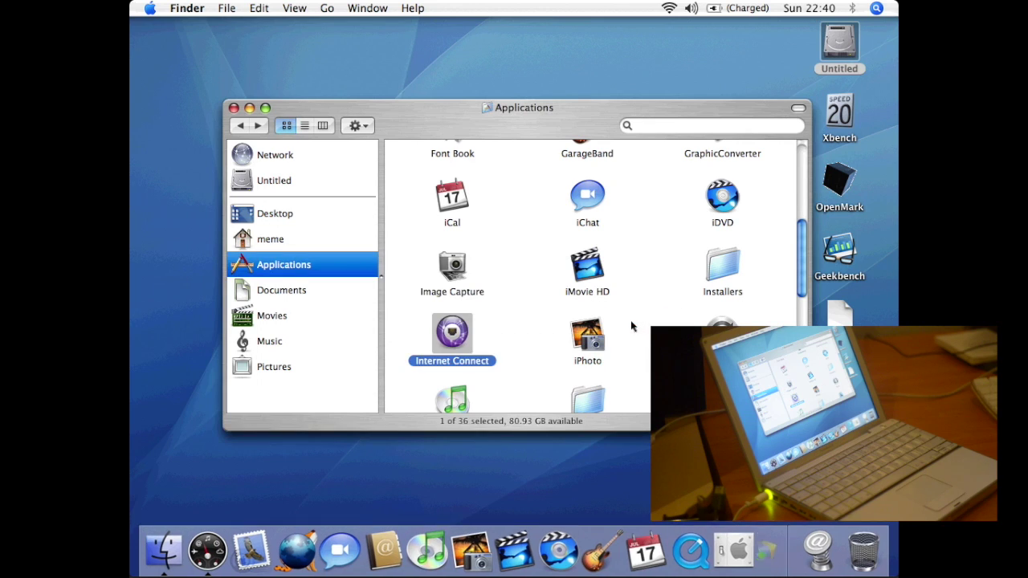
{"action": "double_click", "coordinate": [843, 321]}
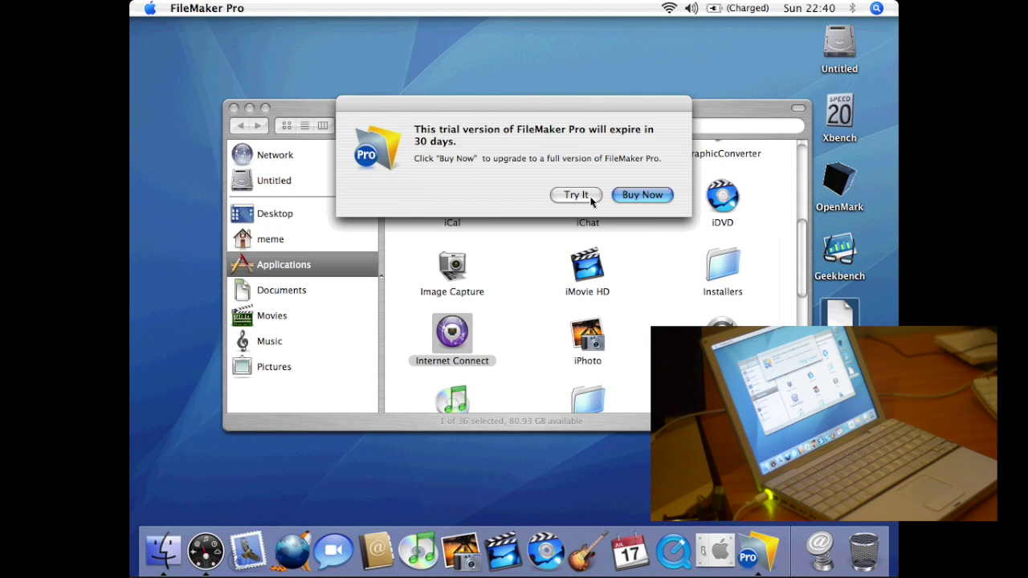
- Continue the trial and save a new Expense Report database from the template in Documents
{"action": "left_click", "coordinate": [590, 196]}
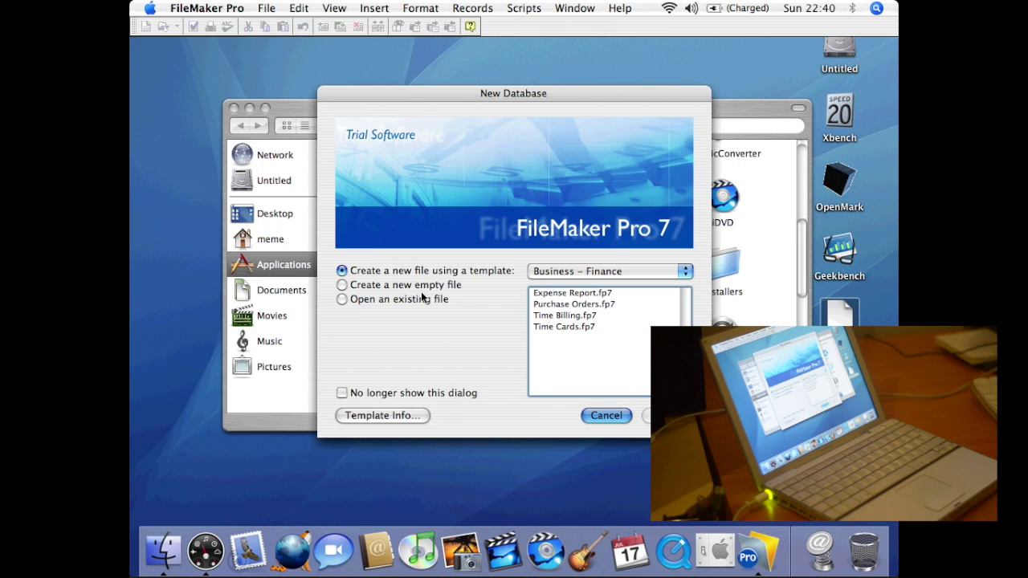
{"action": "left_click", "coordinate": [595, 294]}
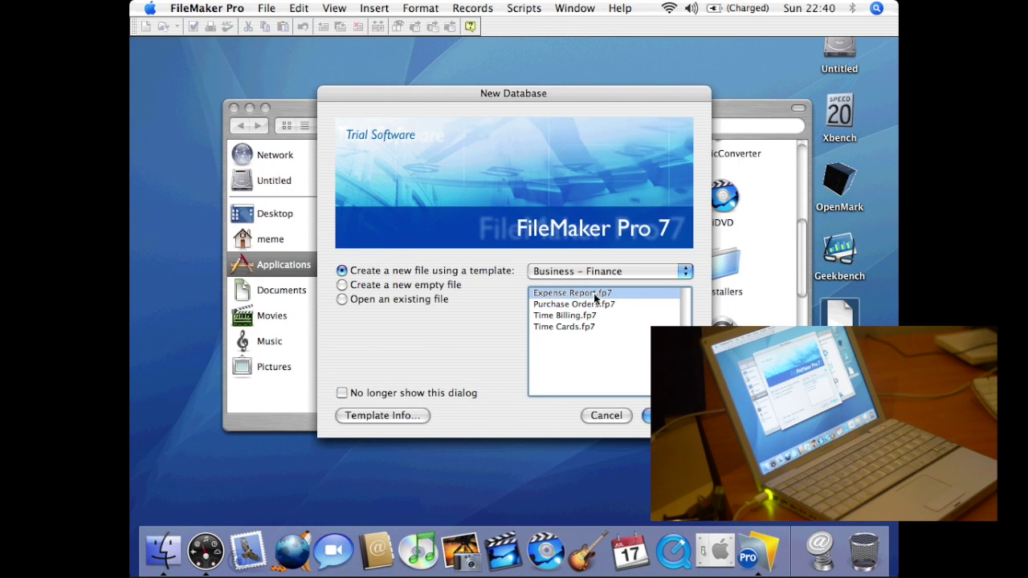
{"action": "double_click", "coordinate": [595, 294]}
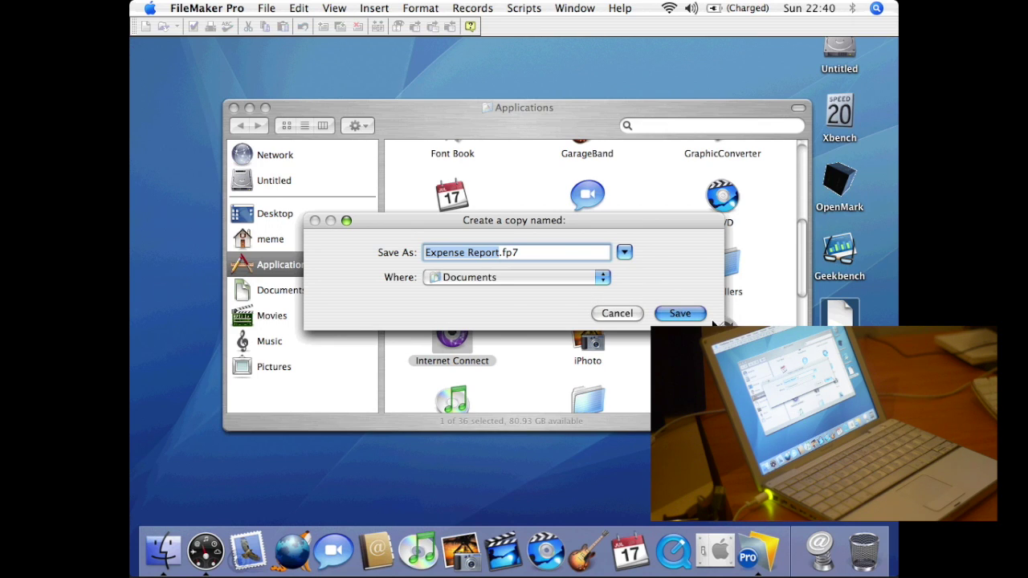
{"action": "left_click", "coordinate": [684, 316]}
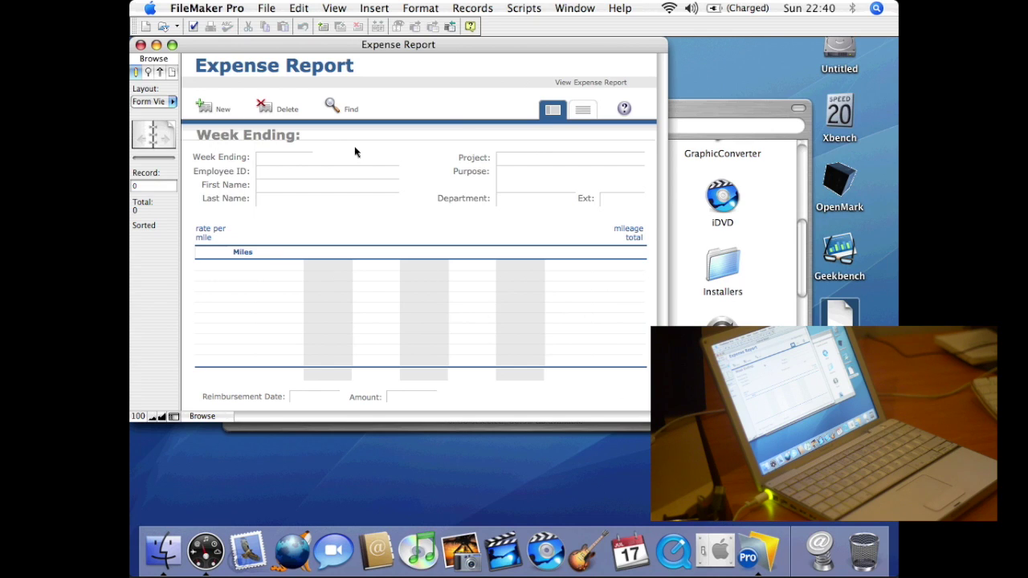
- Keep Form View and dismiss the no-records warning when trying the Week Ending date
{"action": "left_click", "coordinate": [171, 102]}
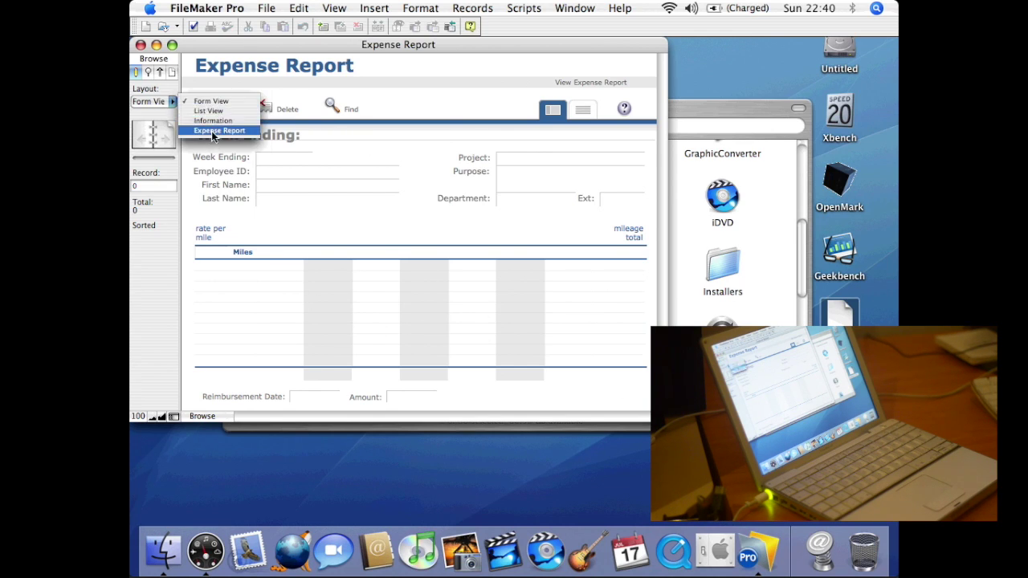
{"action": "left_click", "coordinate": [167, 283]}
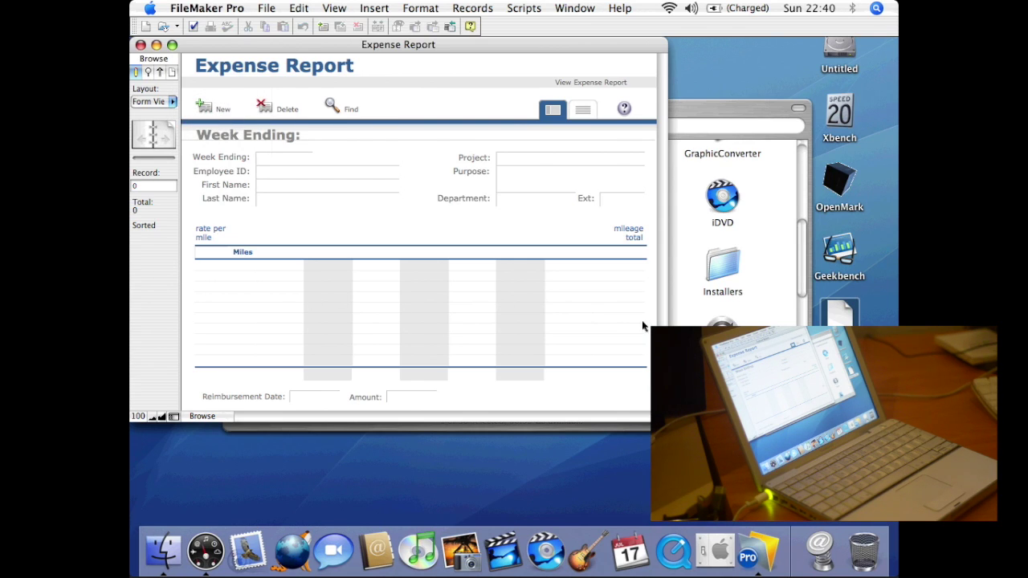
{"action": "left_click", "coordinate": [291, 156]}
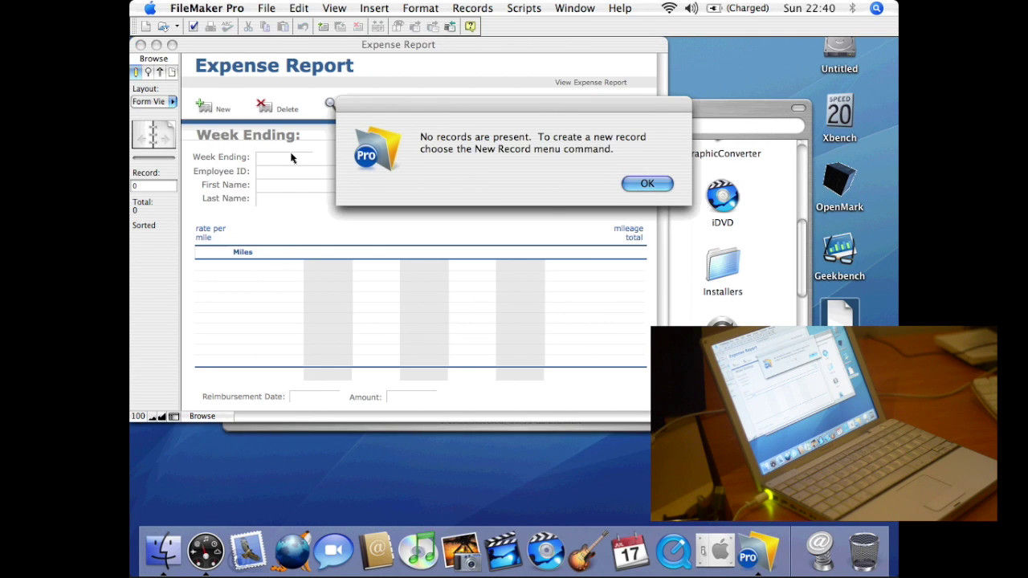
{"action": "left_click", "coordinate": [646, 183]}
- Add a new blank expense record and switch between List and Form layouts
{"action": "left_click", "coordinate": [472, 8]}
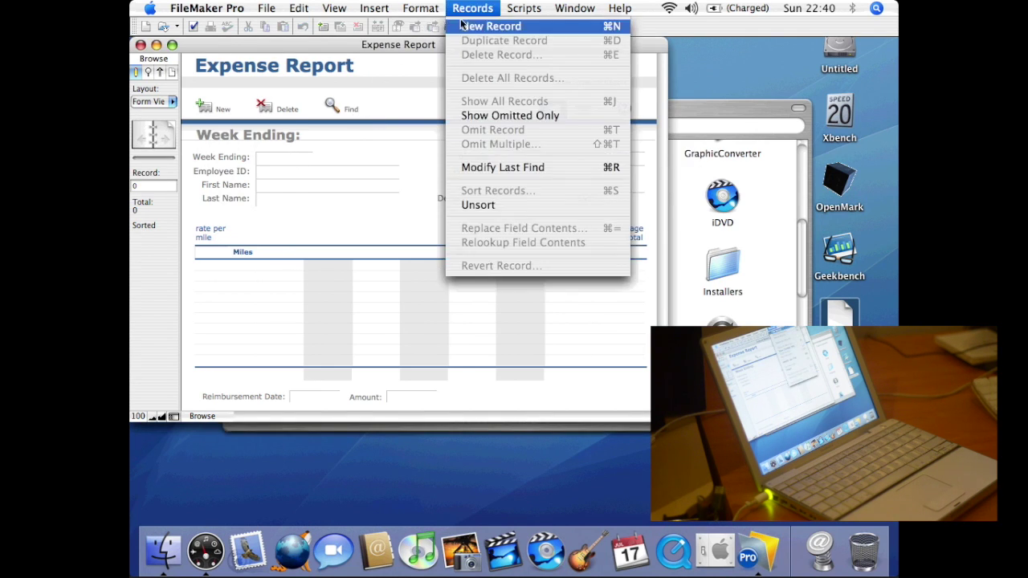
{"action": "left_click", "coordinate": [514, 116]}
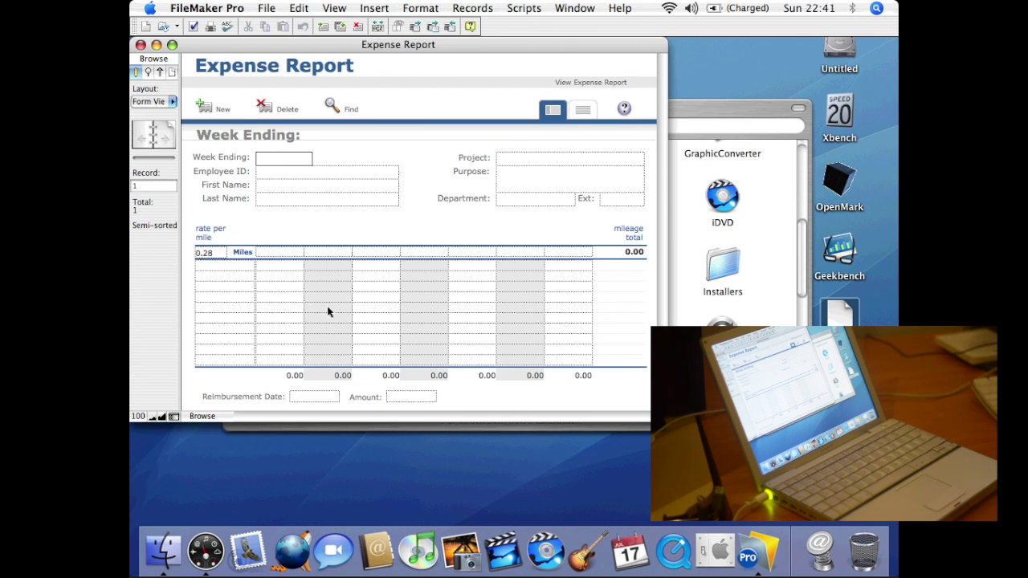
{"action": "left_click", "coordinate": [580, 112]}
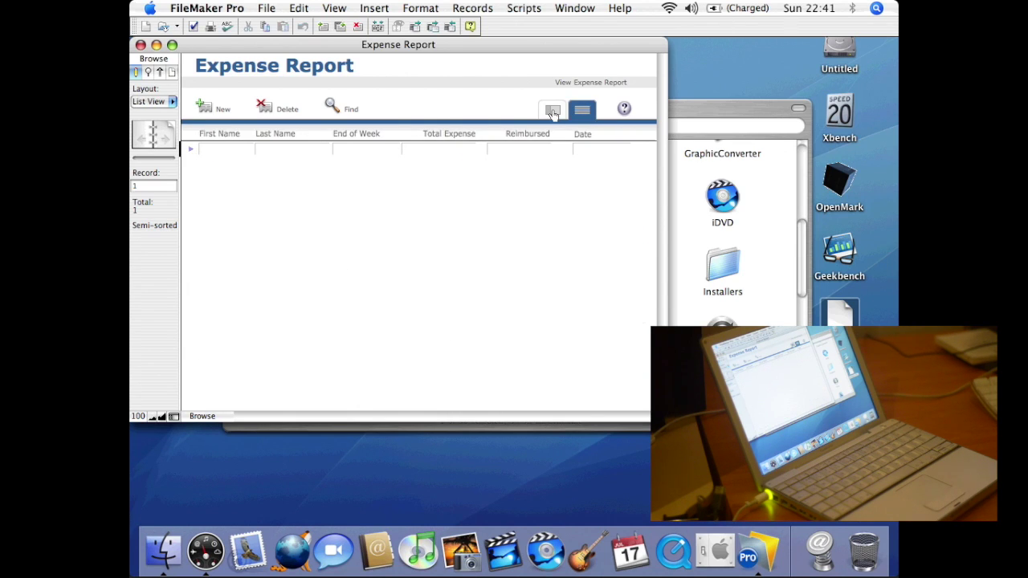
{"action": "left_click", "coordinate": [553, 112]}
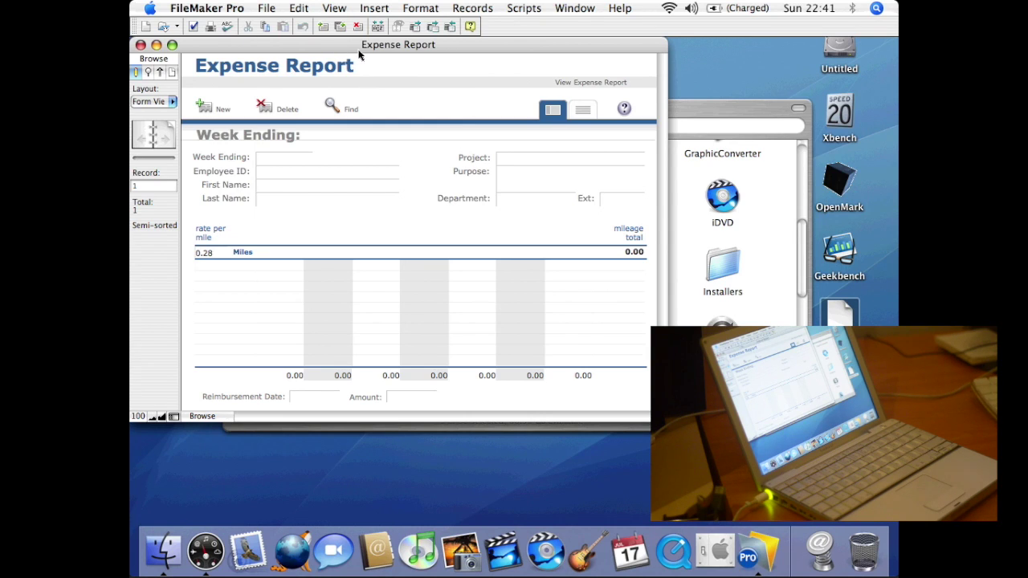
{"action": "left_click", "coordinate": [228, 11]}
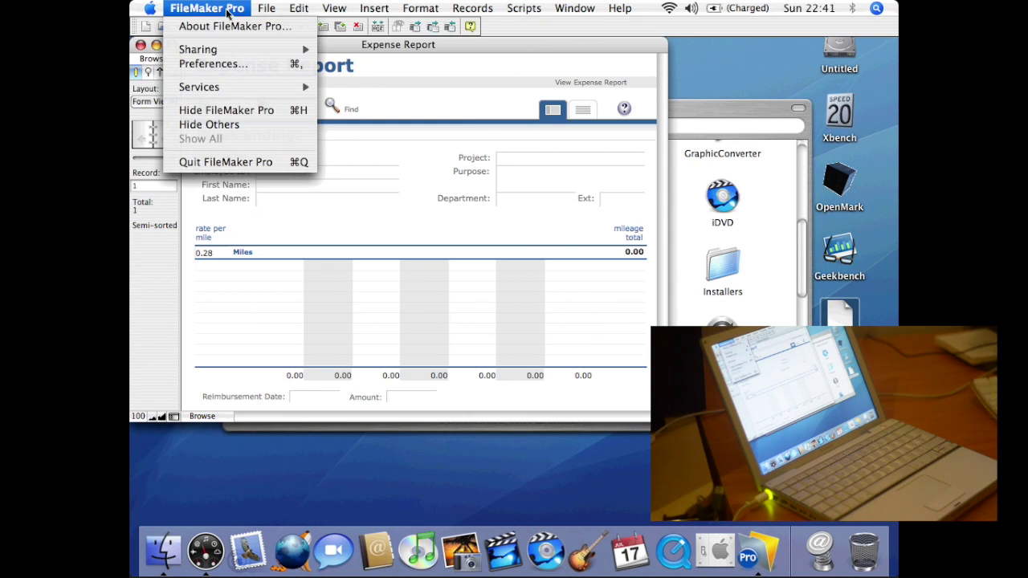
- Leave FileMaker's Instant Web Publishing off by cancelling its password prompt, then bring Applications forward
{"action": "mouse_move", "coordinate": [265, 49]}
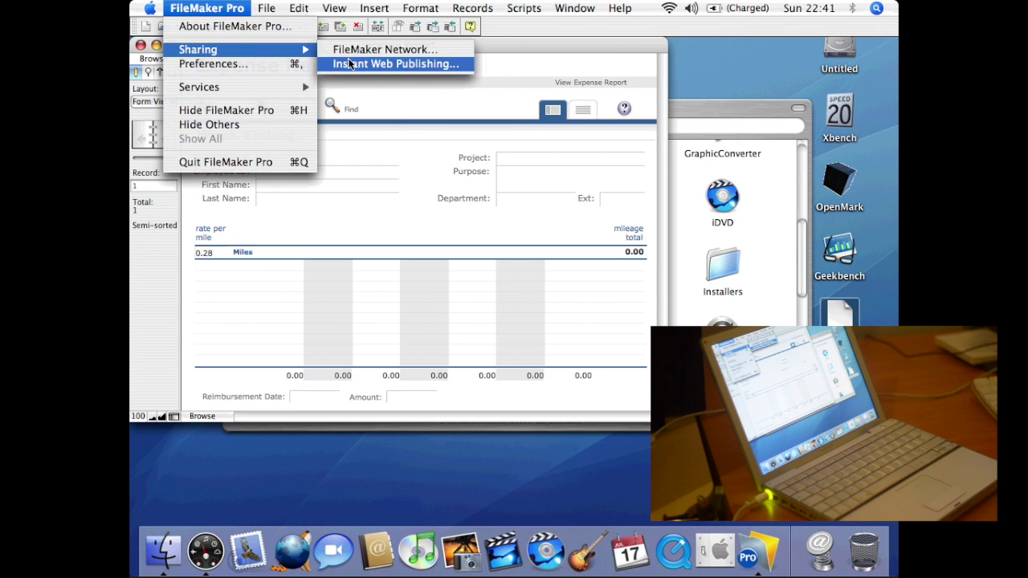
{"action": "left_click", "coordinate": [437, 64]}
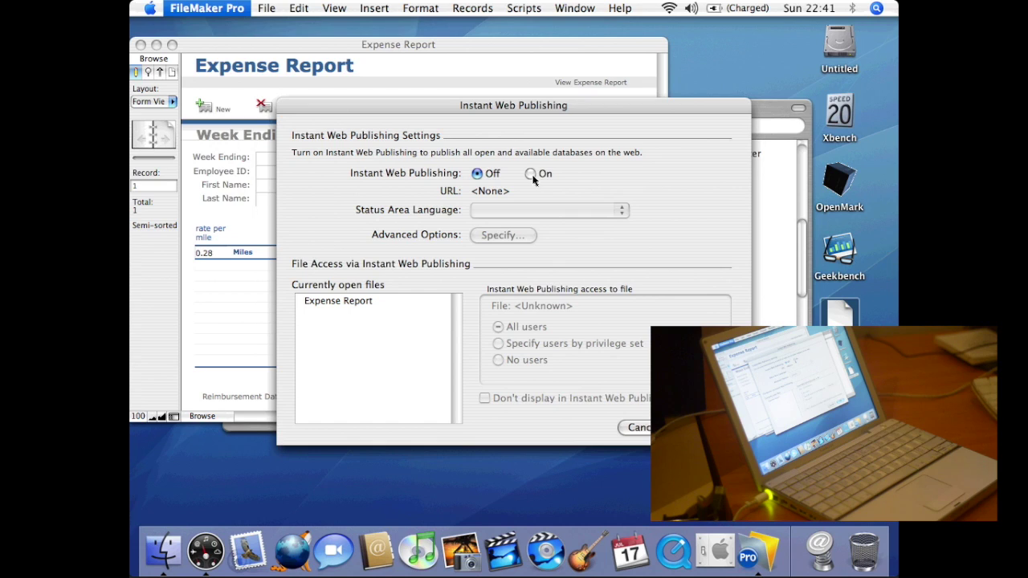
{"action": "left_click", "coordinate": [530, 173]}
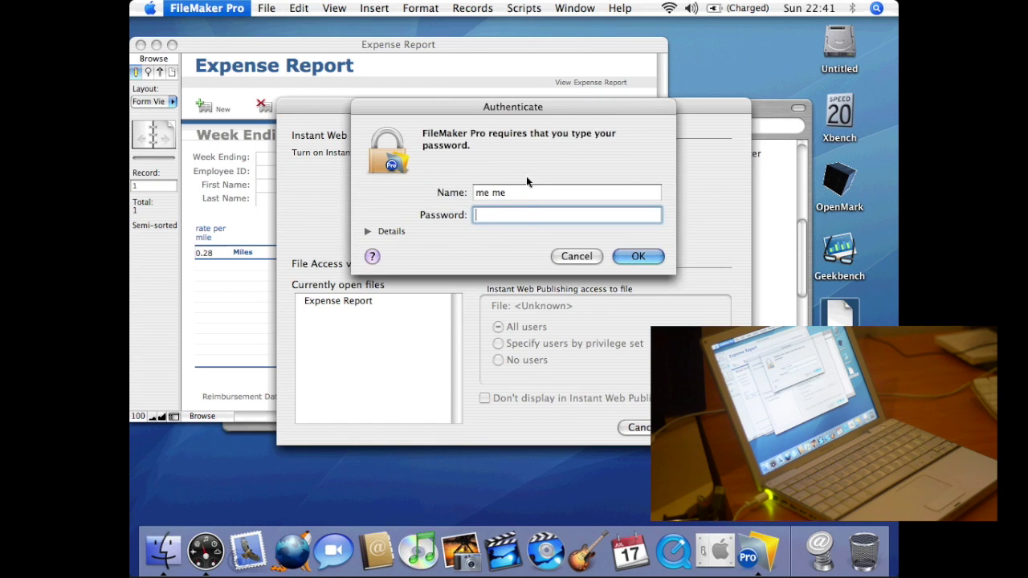
{"action": "left_click", "coordinate": [637, 257]}
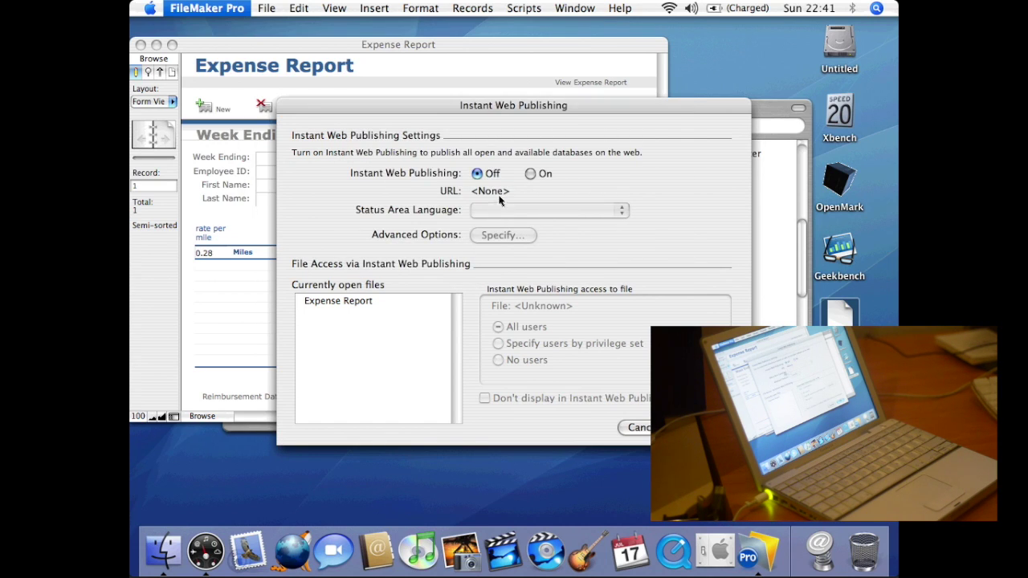
{"action": "left_click", "coordinate": [642, 428]}
{"action": "left_click", "coordinate": [769, 217]}
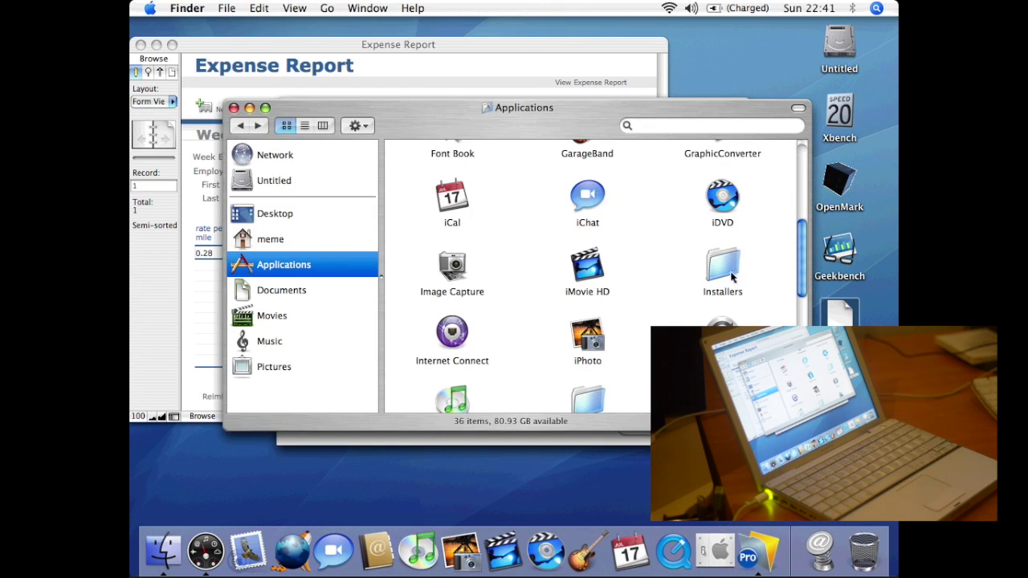
- Launch iPhoto to view its empty photo library, quit it, then launch iSync
{"action": "double_click", "coordinate": [588, 335]}
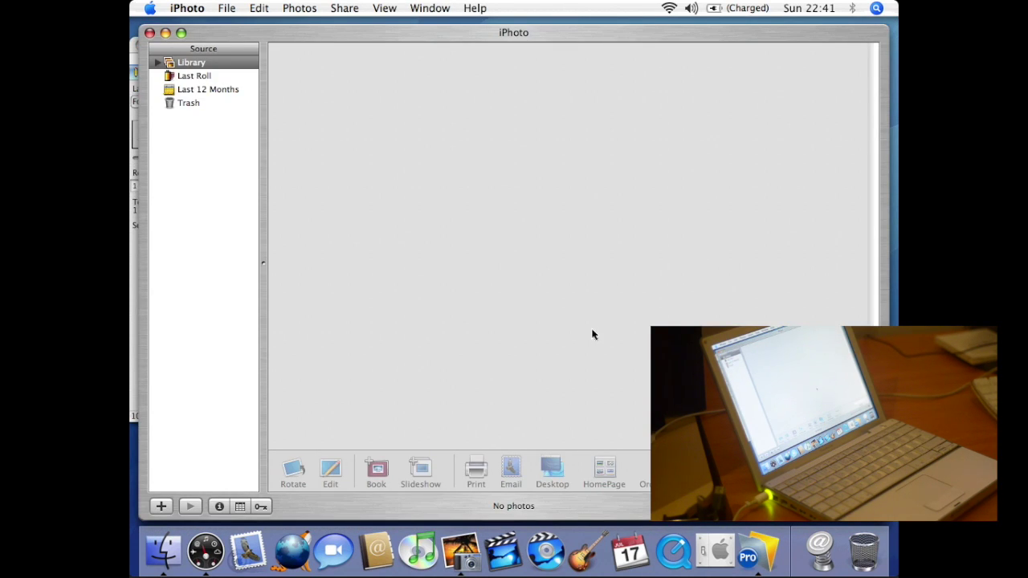
{"action": "left_click", "coordinate": [758, 538]}
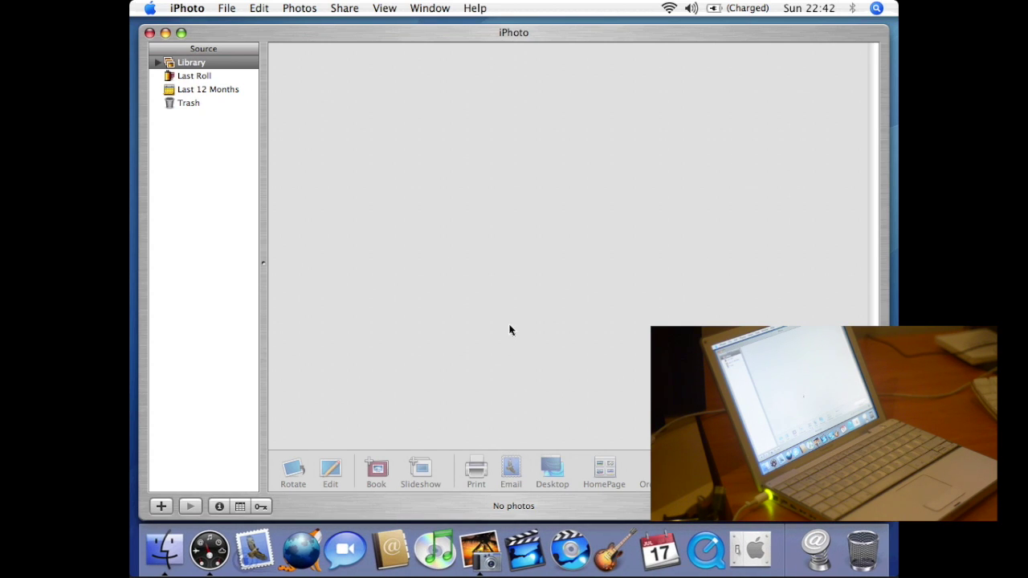
{"action": "left_click", "coordinate": [187, 8]}
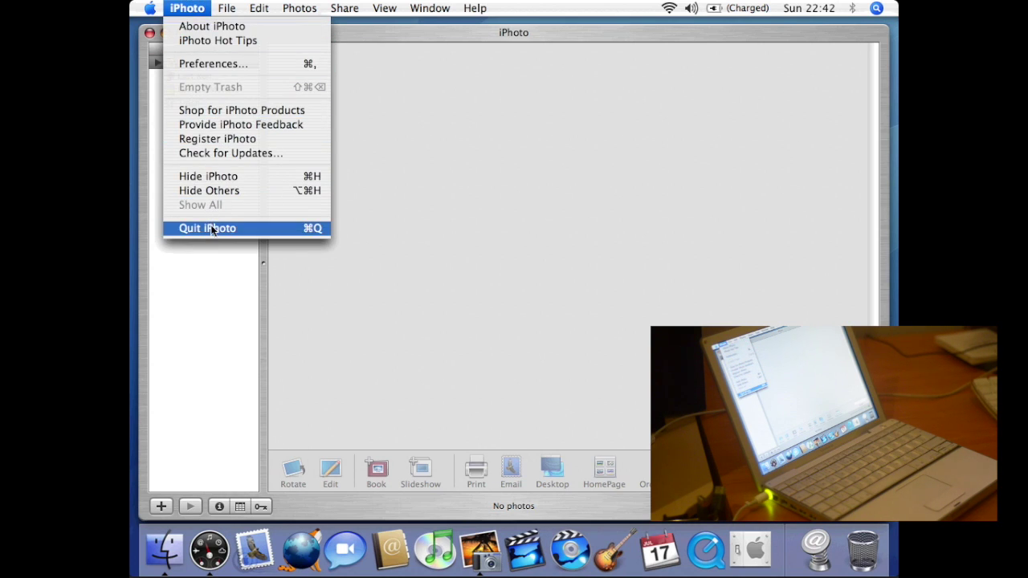
{"action": "left_click", "coordinate": [211, 229]}
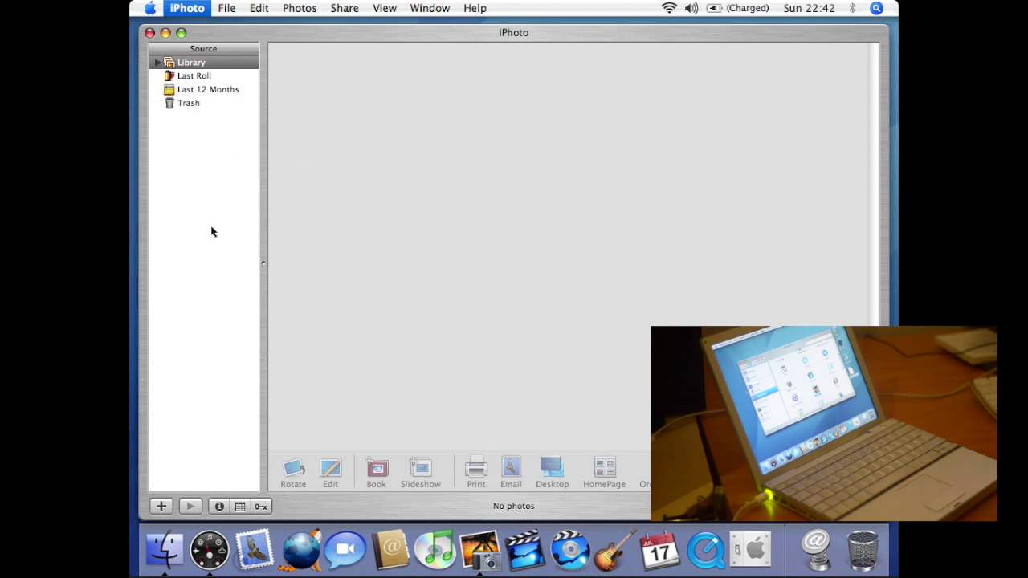
{"action": "double_click", "coordinate": [707, 321]}
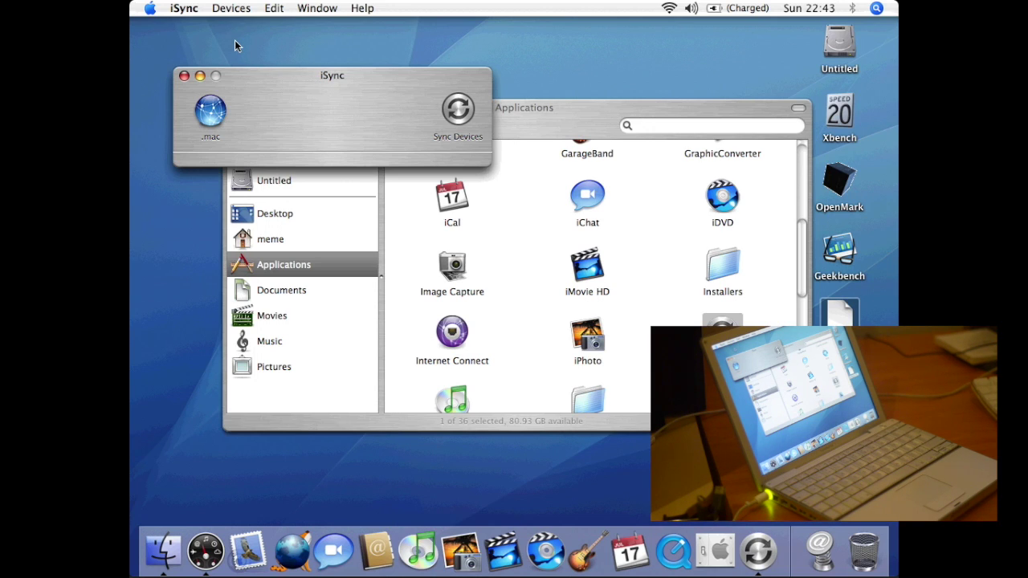
- Quit iSync from the iSync menu
{"action": "left_click", "coordinate": [183, 8]}
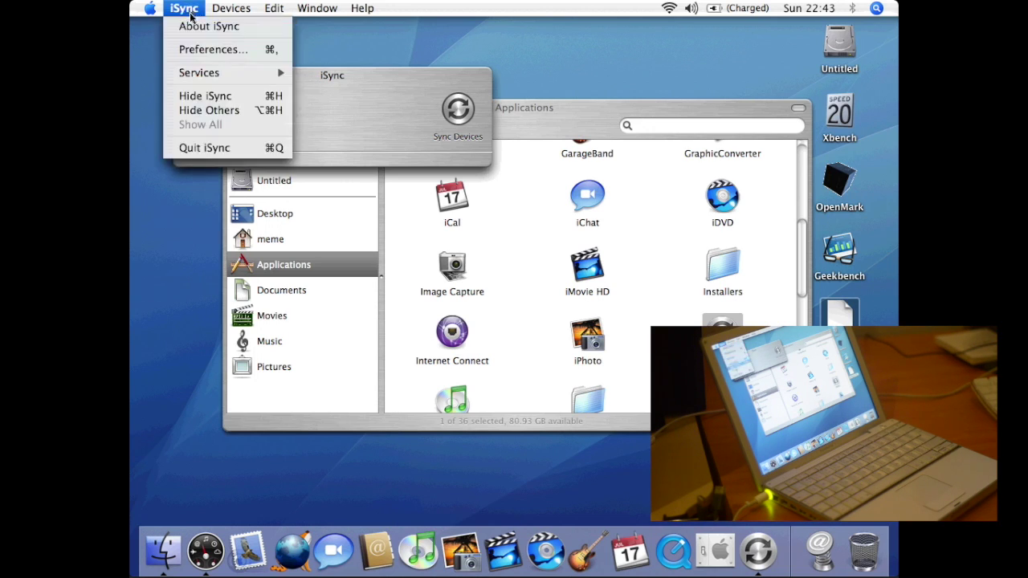
{"action": "left_click", "coordinate": [206, 148]}
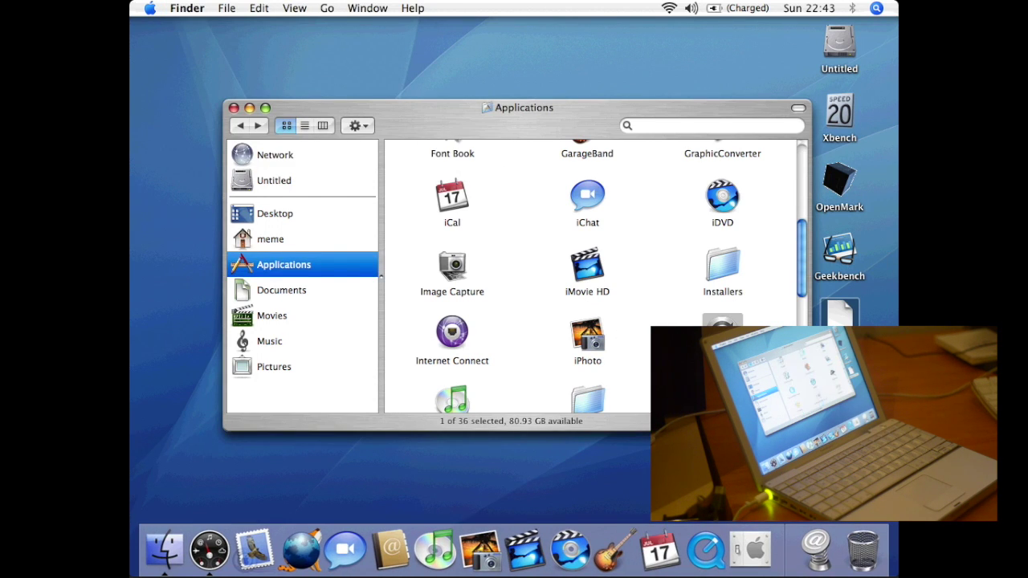
- Launch iTunes, accept its licence and finish Setup Assistant, heading to the iTunes Music Store
{"action": "scroll", "coordinate": [592, 276], "scroll_direction": "down", "scroll_amount": 5}
{"action": "scroll", "coordinate": [606, 277], "scroll_direction": "up", "scroll_amount": 3}
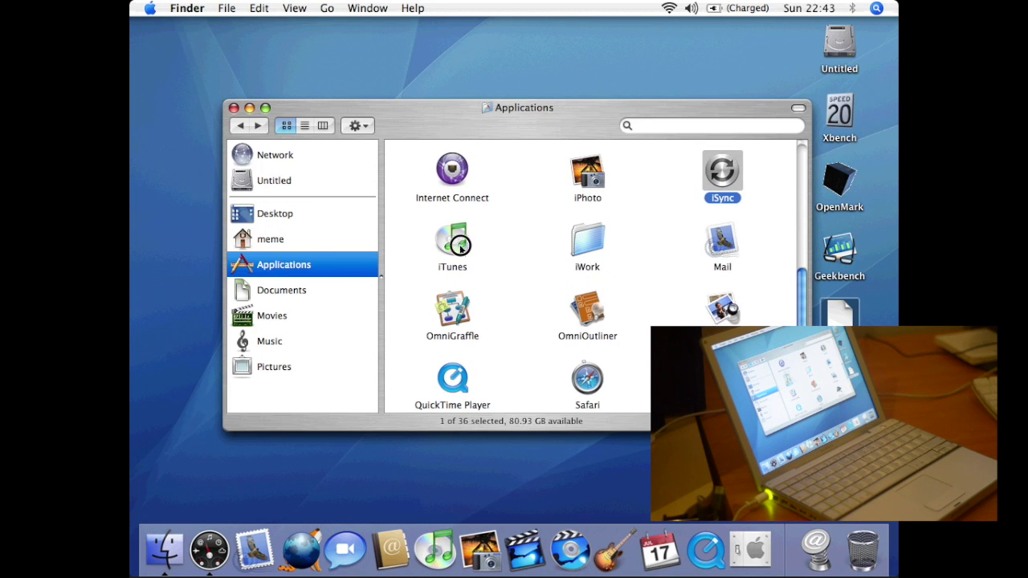
{"action": "double_click", "coordinate": [454, 245]}
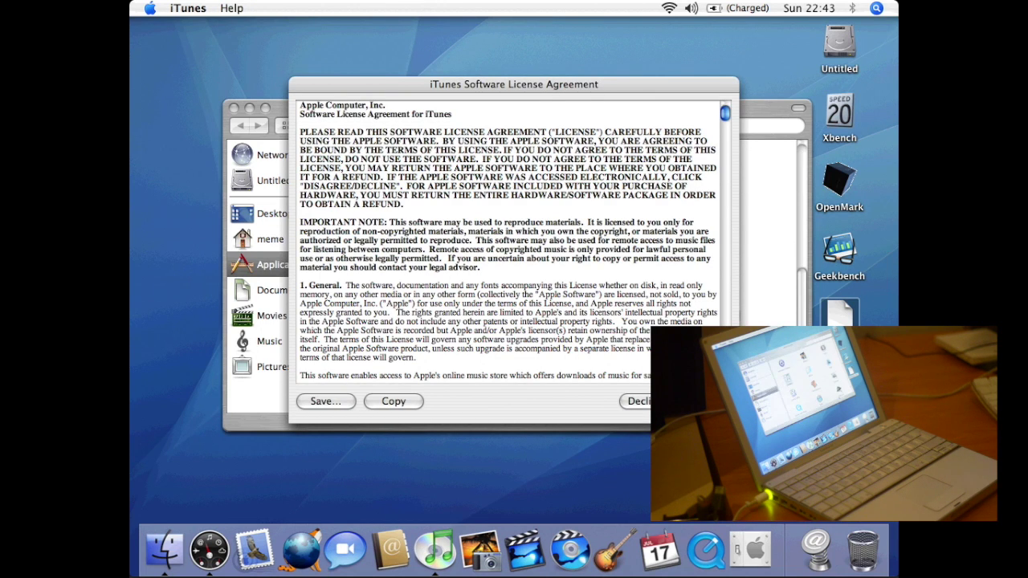
{"action": "left_click", "coordinate": [701, 401]}
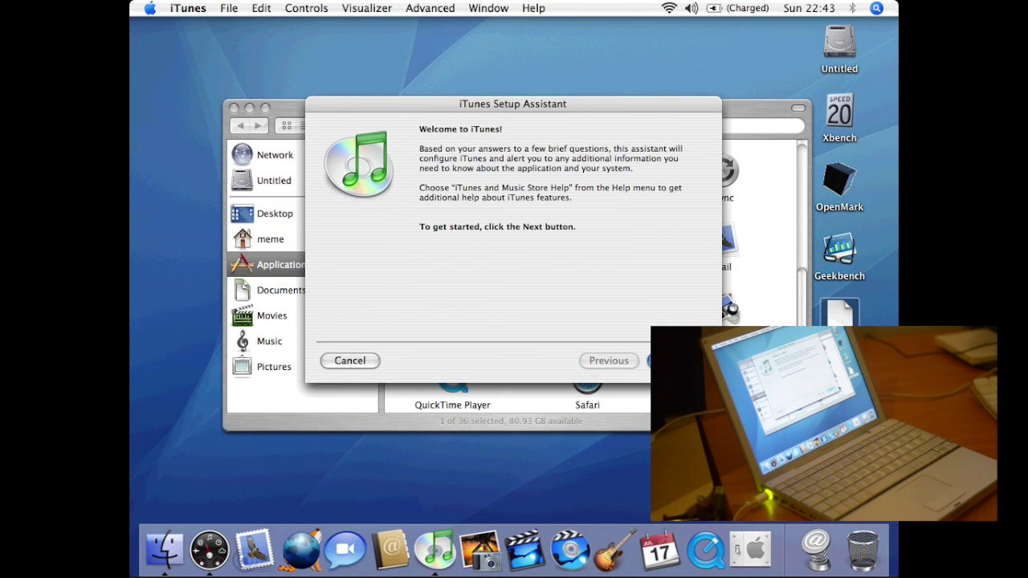
{"action": "key", "text": "Return"}
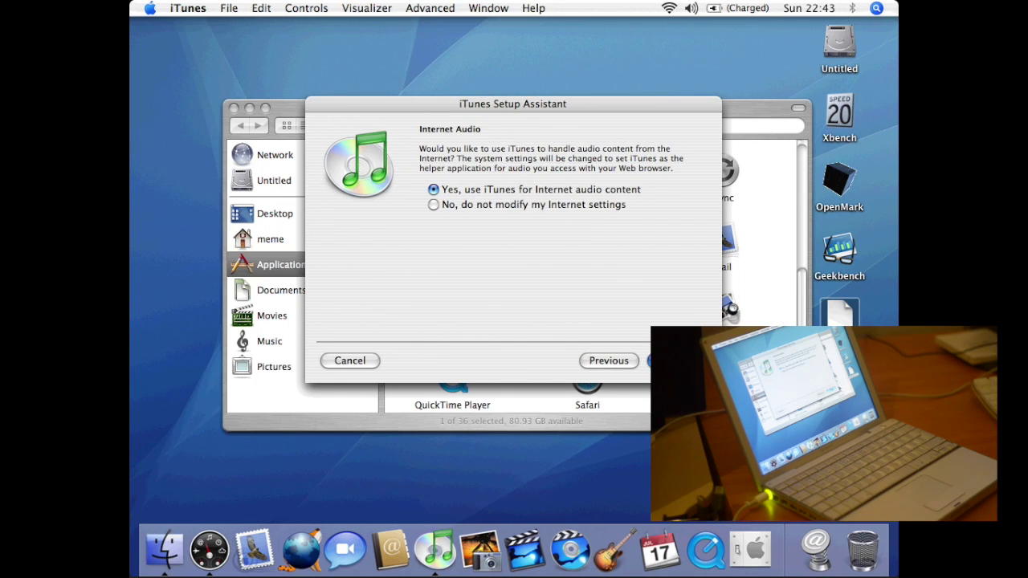
{"action": "key", "text": "Return"}
{"action": "key", "text": "Return"}
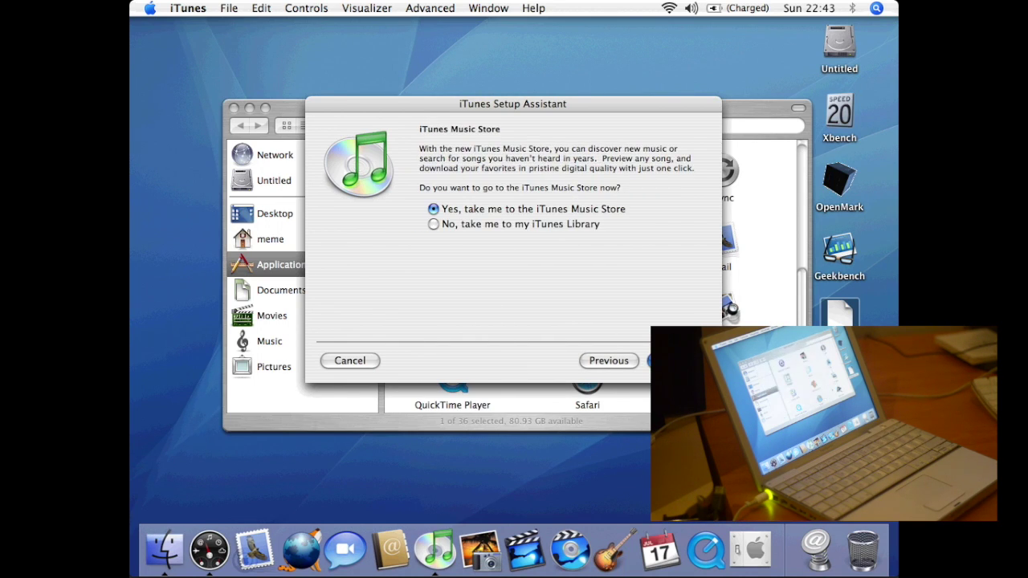
{"action": "key", "text": "Return"}
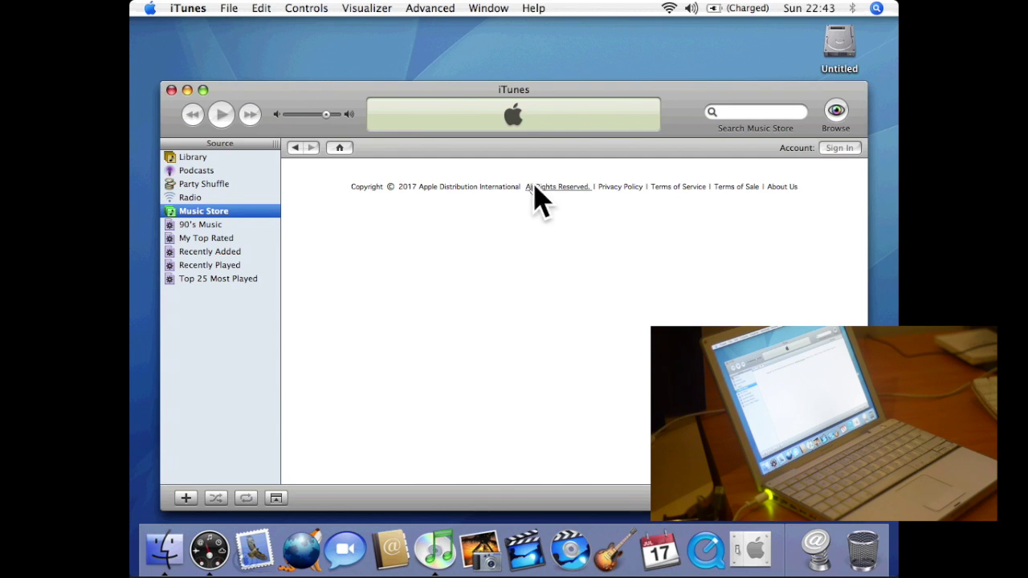
{"action": "left_click", "coordinate": [841, 148]}
- Load the Music Store home page and view the iTunes 5.0.1 About window
{"action": "left_click", "coordinate": [869, 148]}
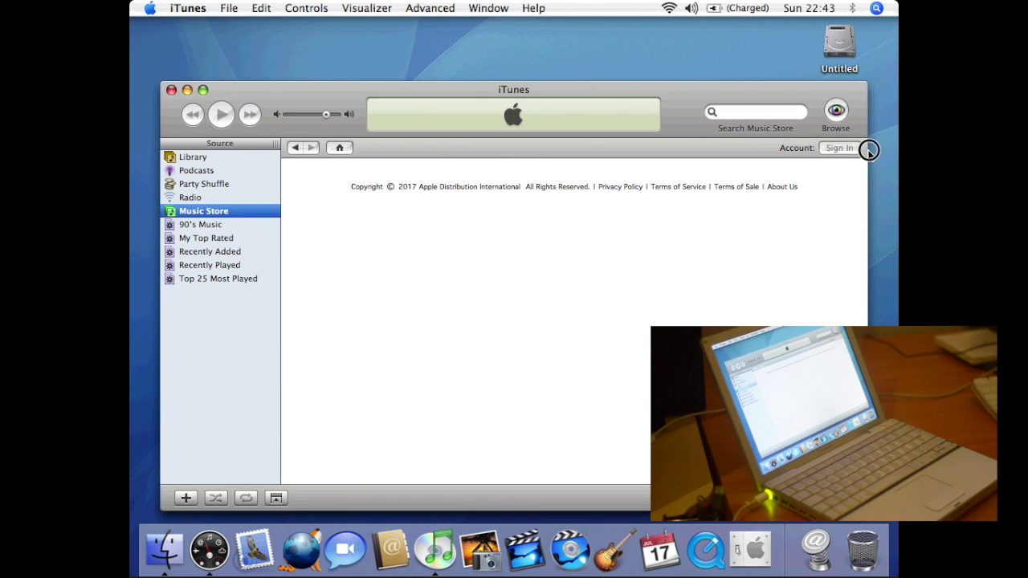
{"action": "left_click", "coordinate": [457, 150]}
{"action": "left_click", "coordinate": [339, 147]}
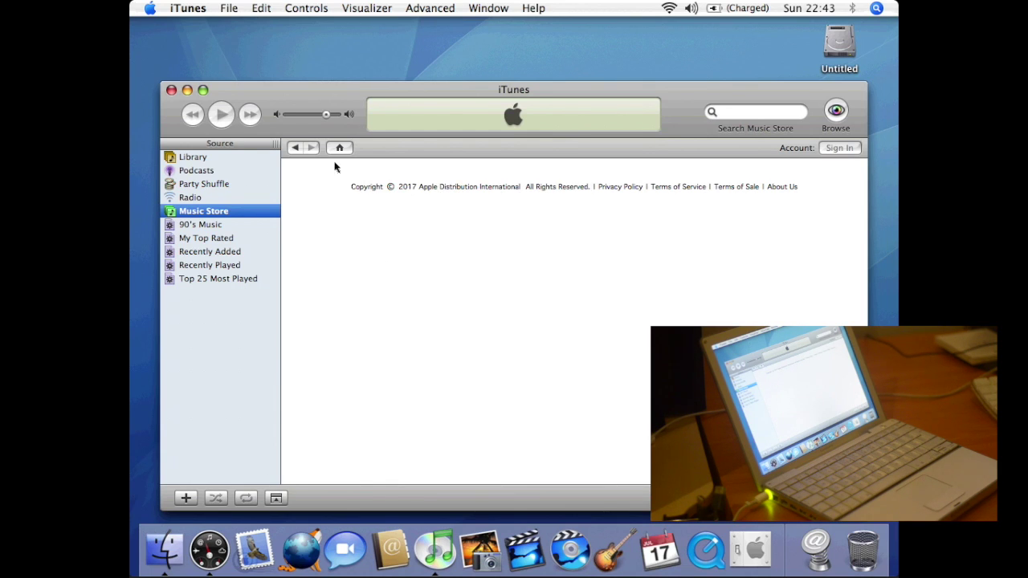
{"action": "left_click", "coordinate": [424, 8]}
{"action": "mouse_move", "coordinate": [188, 8]}
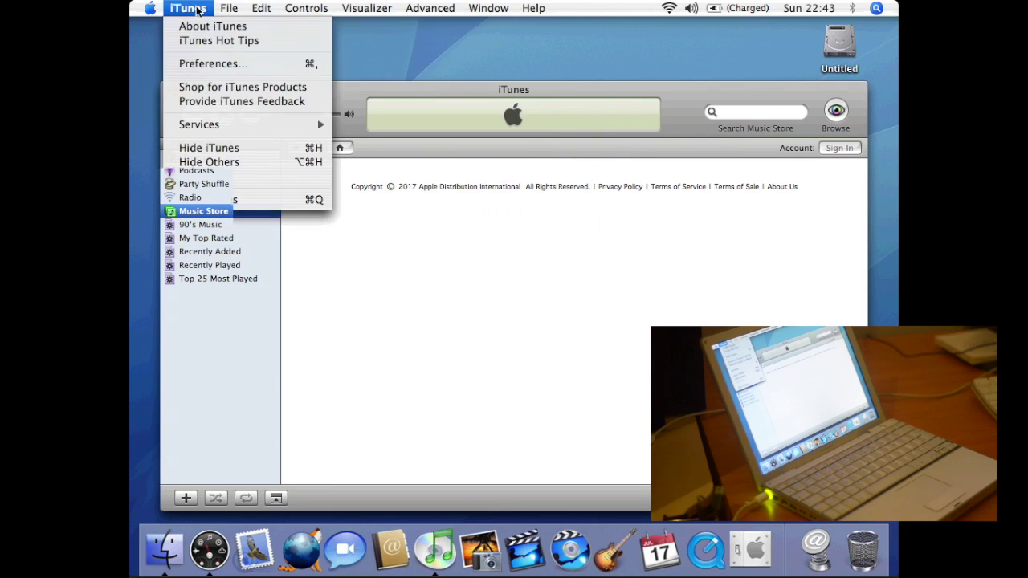
{"action": "left_click", "coordinate": [212, 28]}
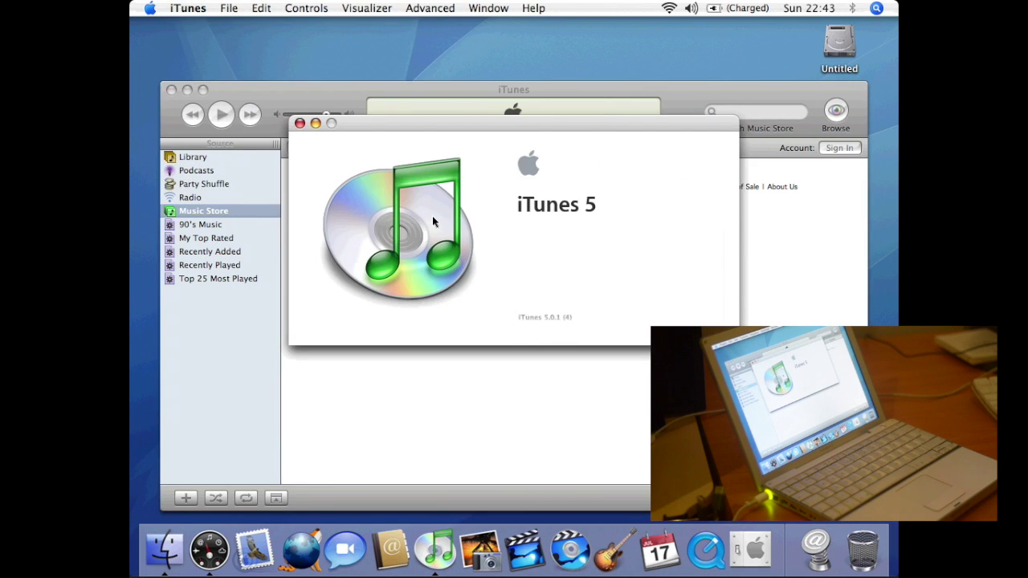
{"action": "left_click", "coordinate": [295, 120]}
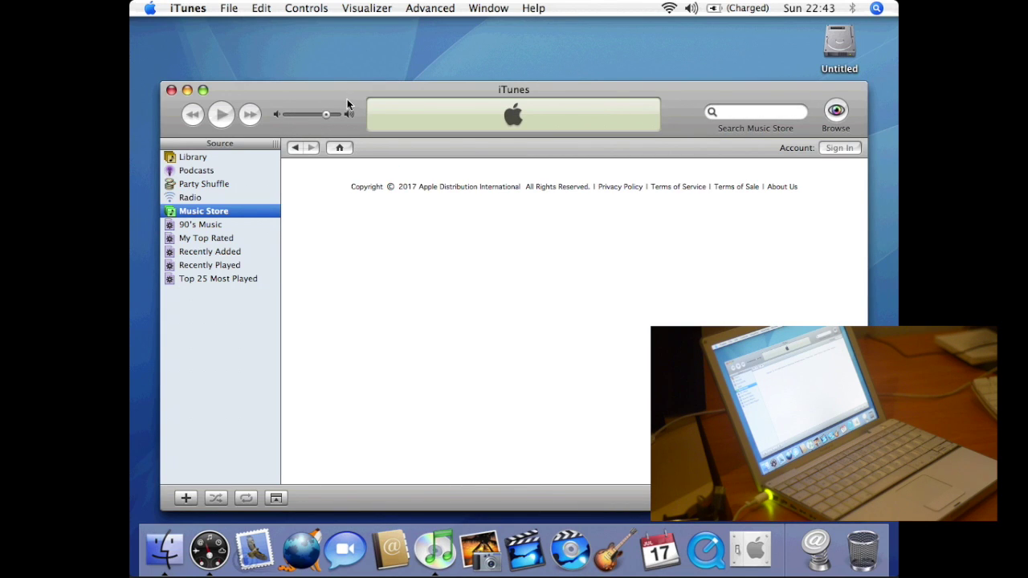
- Browse the Advanced menu without choosing anything, then quit iTunes
{"action": "left_click", "coordinate": [430, 11]}
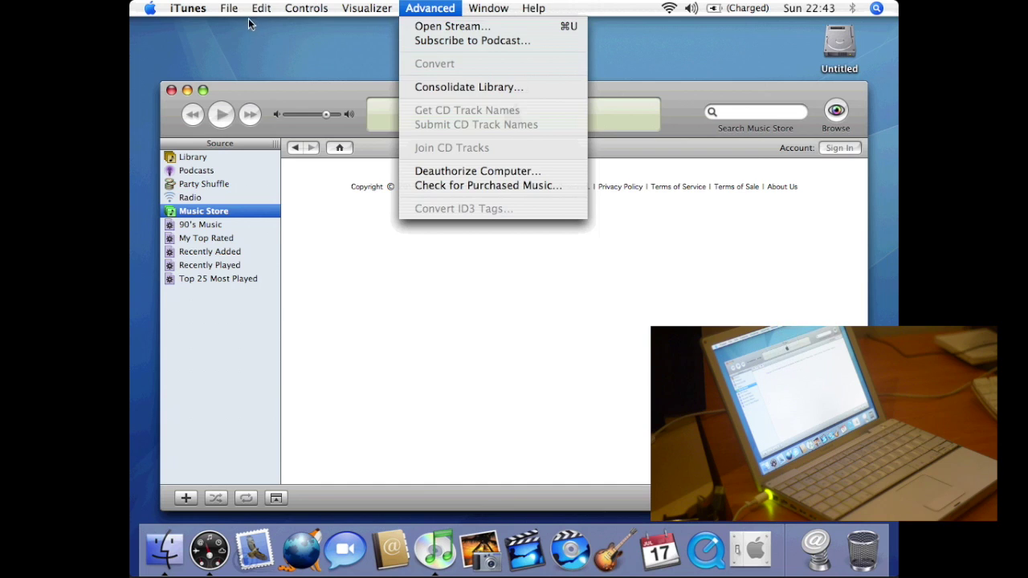
{"action": "left_click", "coordinate": [574, 14]}
{"action": "left_click", "coordinate": [489, 9]}
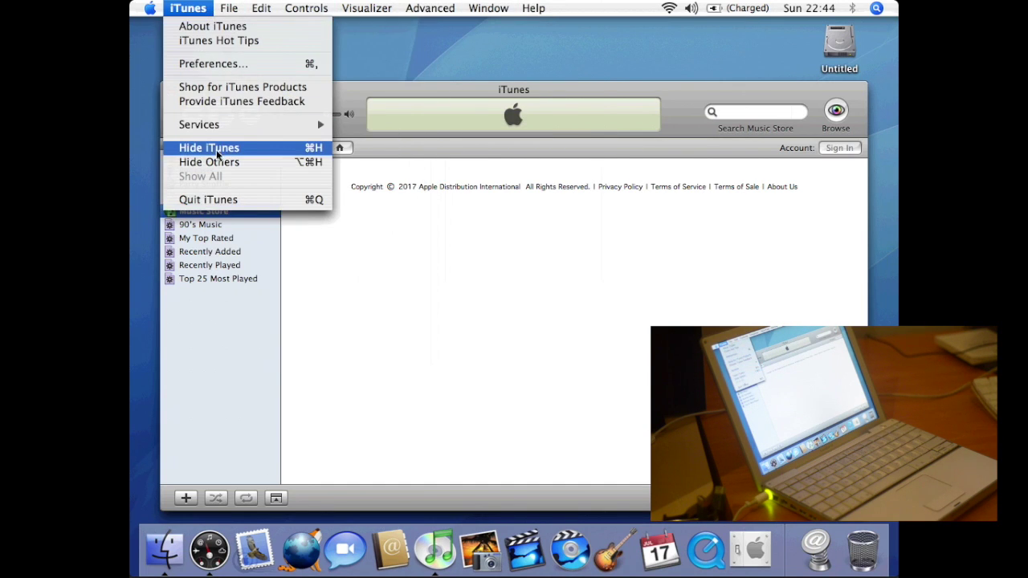
{"action": "left_click", "coordinate": [218, 199]}
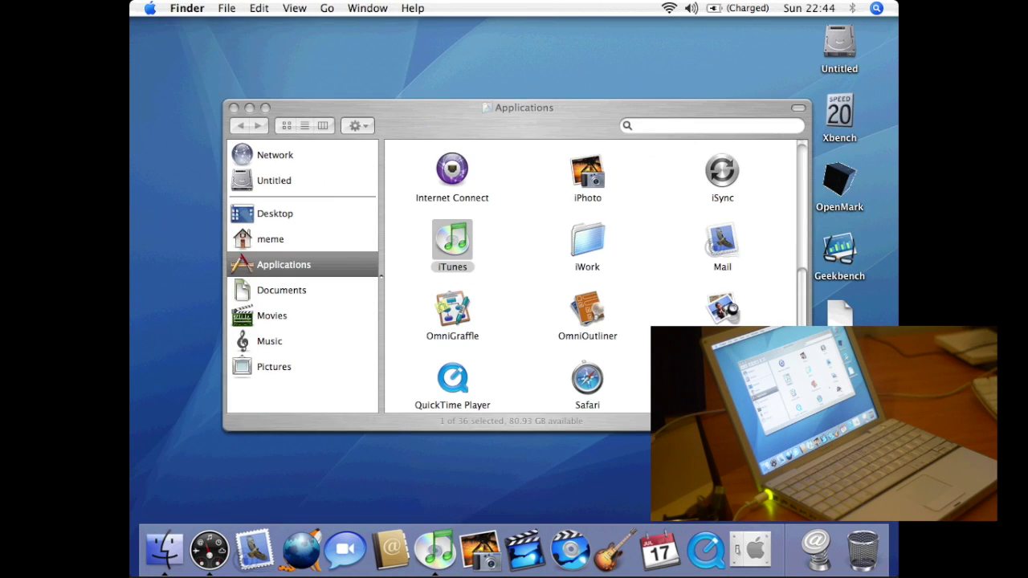
- Launch Pages from the iWork folder, starting the 30-day trial and agreeing to the licence
{"action": "double_click", "coordinate": [596, 244]}
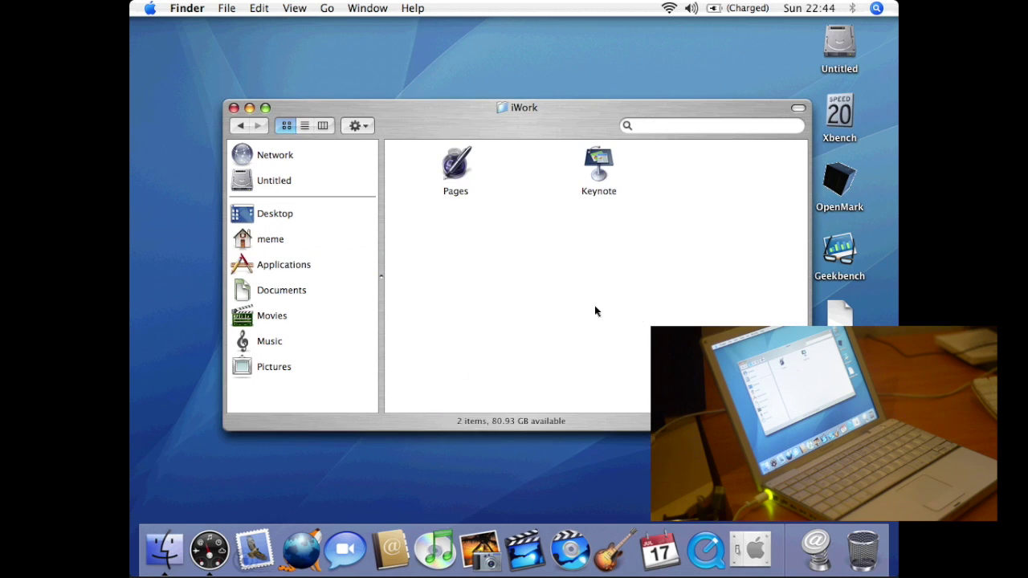
{"action": "double_click", "coordinate": [465, 169]}
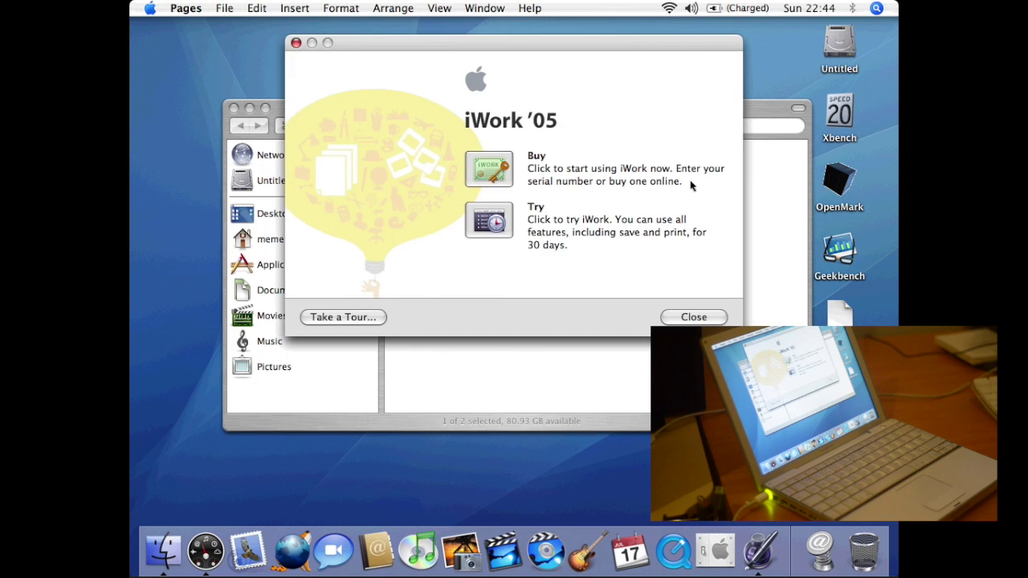
{"action": "left_click", "coordinate": [502, 227]}
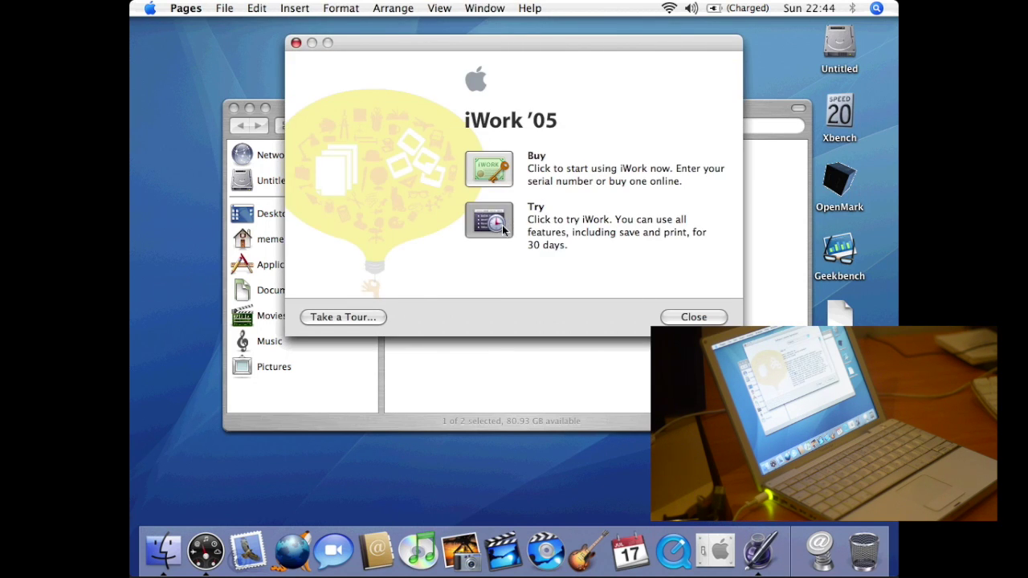
{"action": "left_click", "coordinate": [694, 318]}
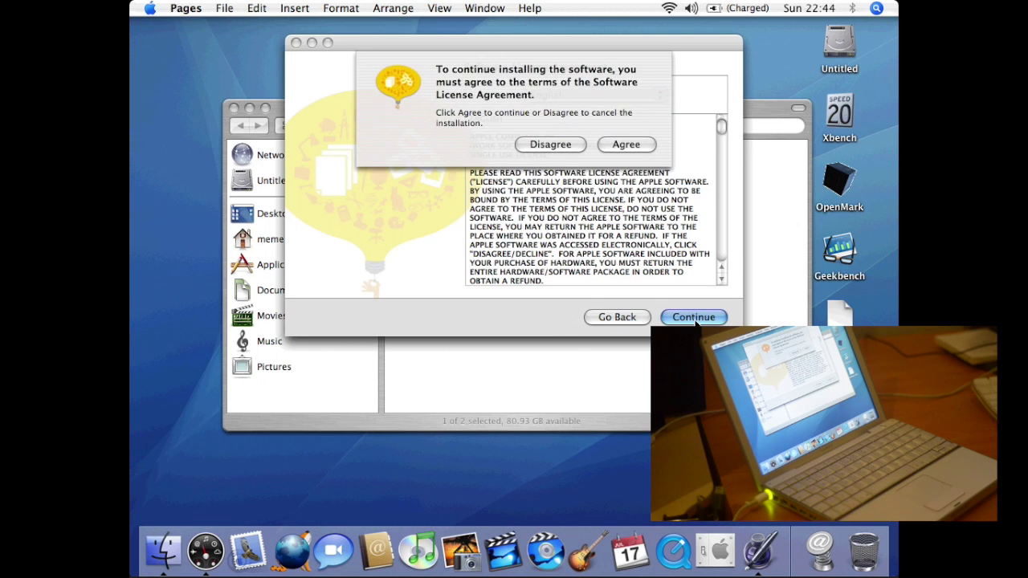
{"action": "left_click", "coordinate": [645, 145]}
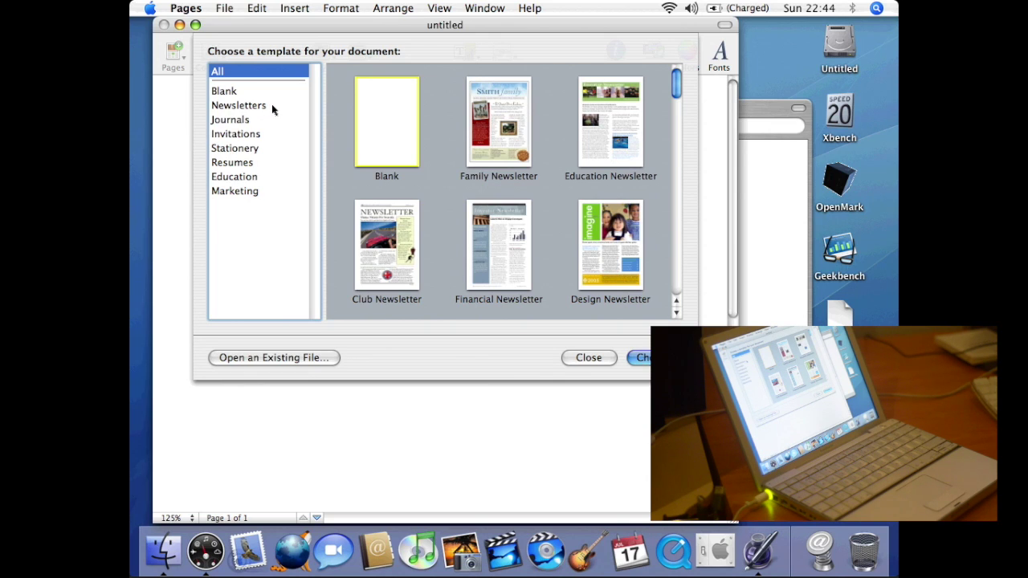
- Create an untitled document from the Personal Letter template
{"action": "scroll", "coordinate": [445, 122], "scroll_direction": "down", "scroll_amount": 10}
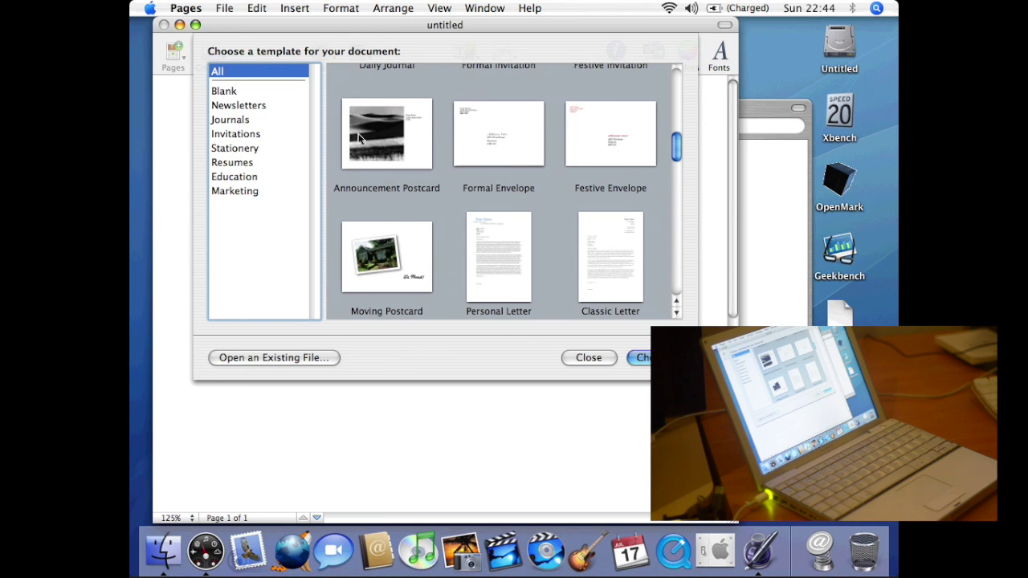
{"action": "left_click", "coordinate": [495, 257]}
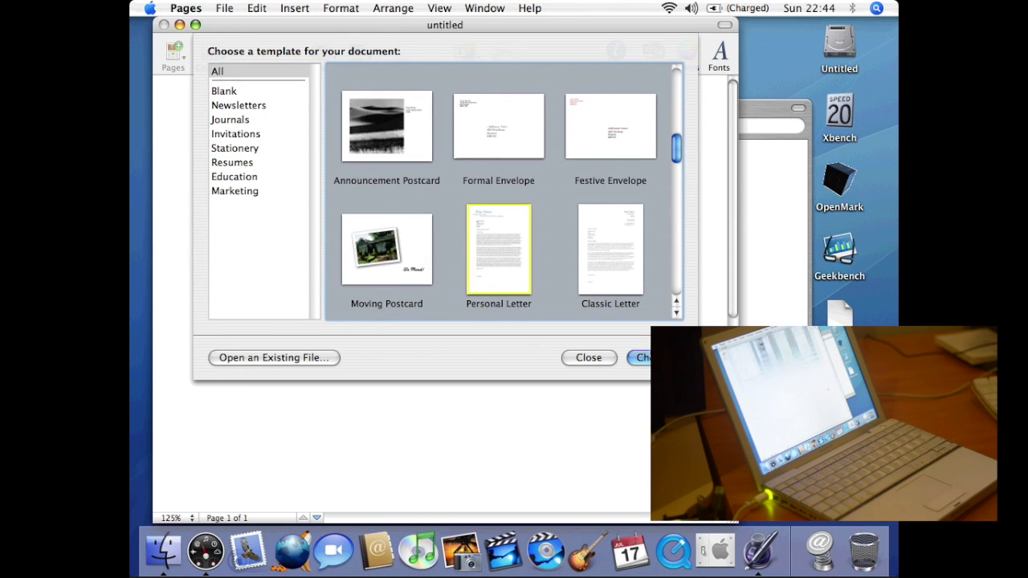
{"action": "left_click", "coordinate": [643, 357]}
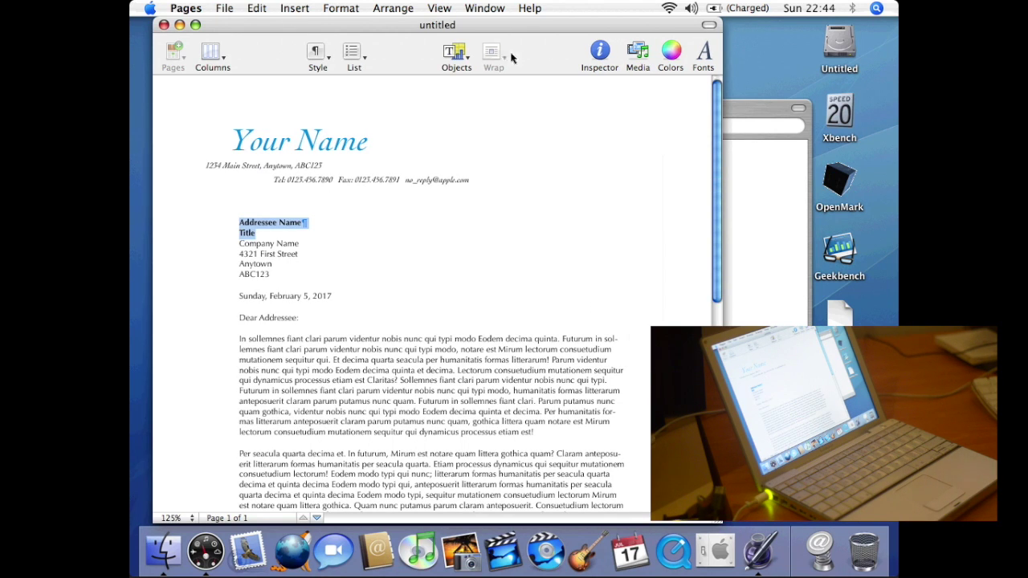
- Browse the Inspector's TOC and Info settings, including author info and word counts
{"action": "left_click", "coordinate": [598, 53]}
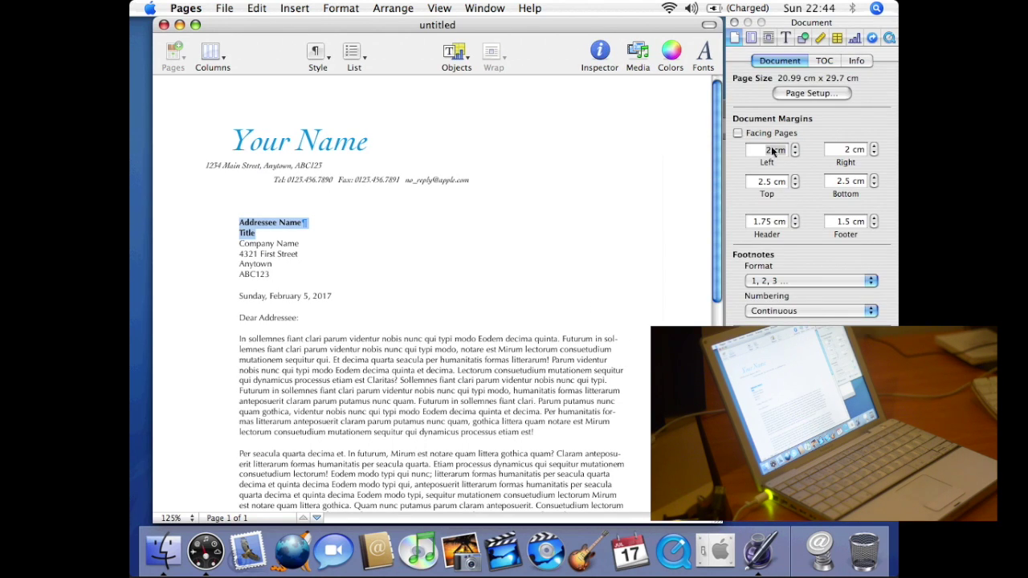
{"action": "left_click", "coordinate": [825, 61]}
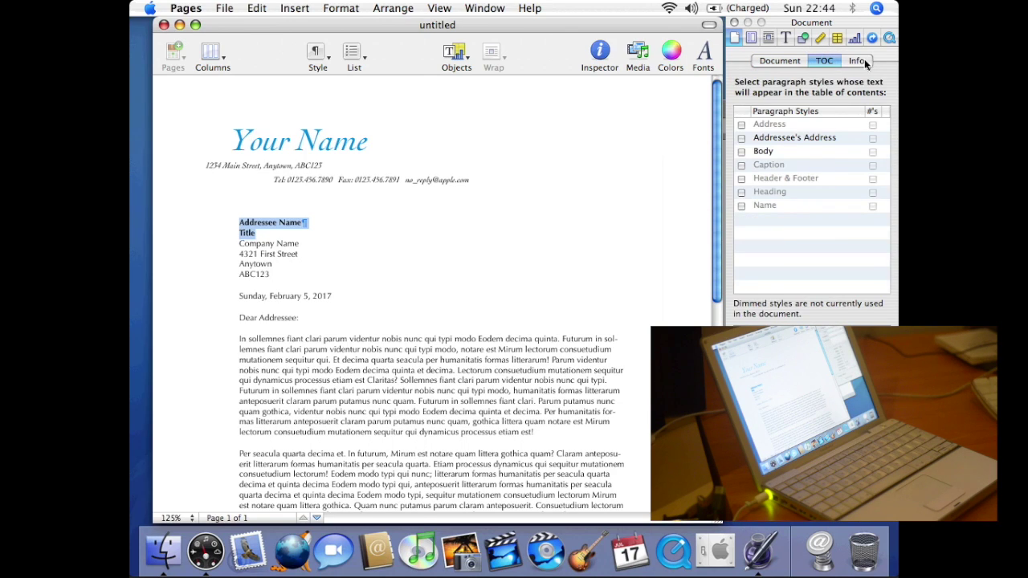
{"action": "left_click", "coordinate": [861, 60]}
{"action": "left_click", "coordinate": [824, 61]}
- Select the letter's body text, open and close Colors, then quit Pages
{"action": "triple_click", "coordinate": [399, 366]}
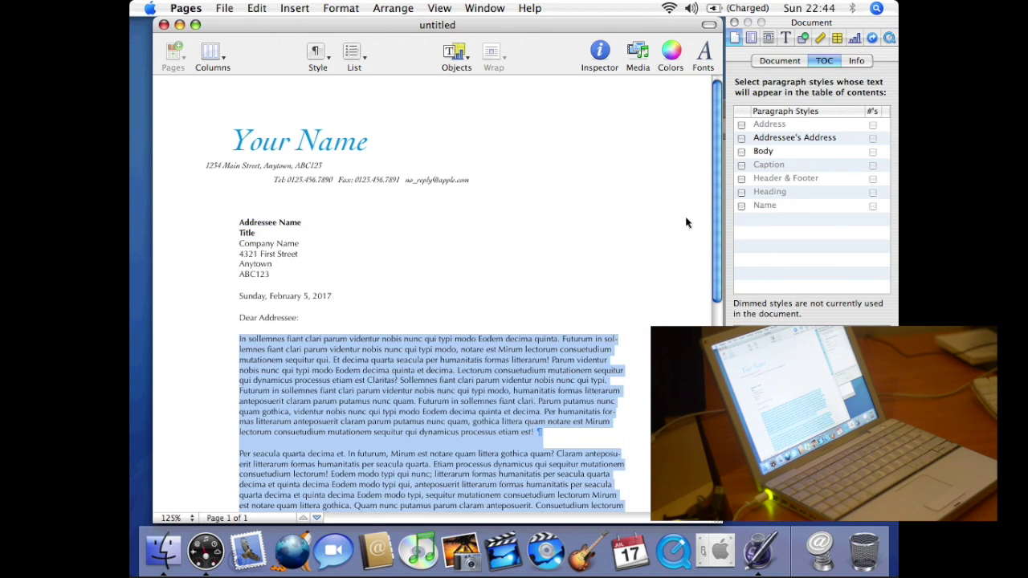
{"action": "left_click", "coordinate": [671, 51]}
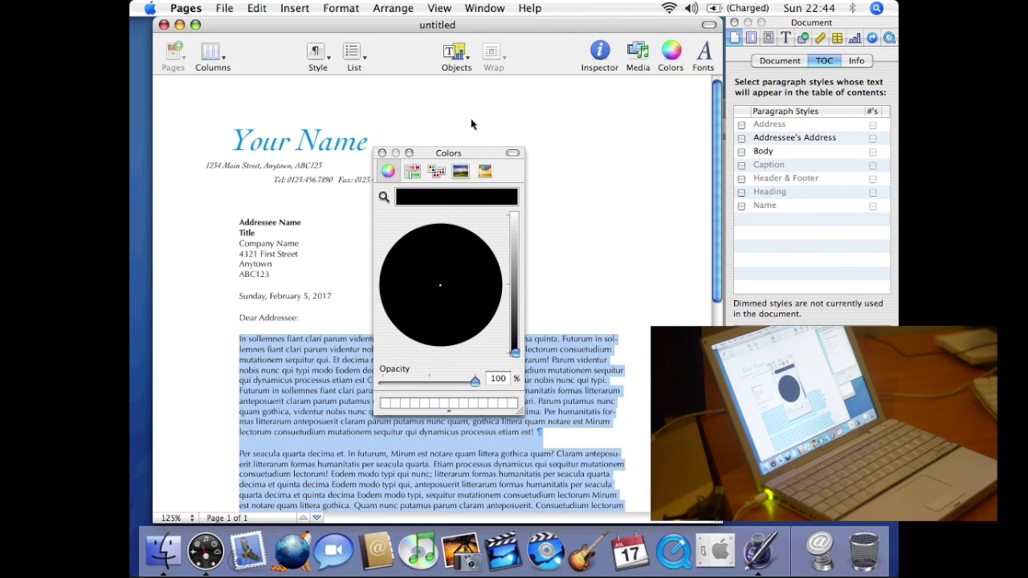
{"action": "left_click", "coordinate": [383, 152]}
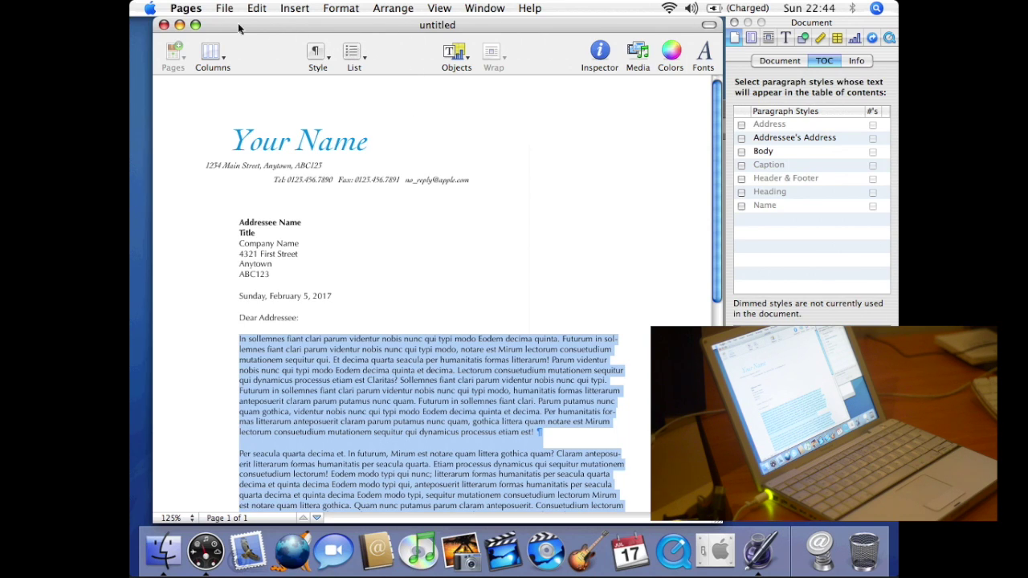
{"action": "left_click", "coordinate": [185, 8]}
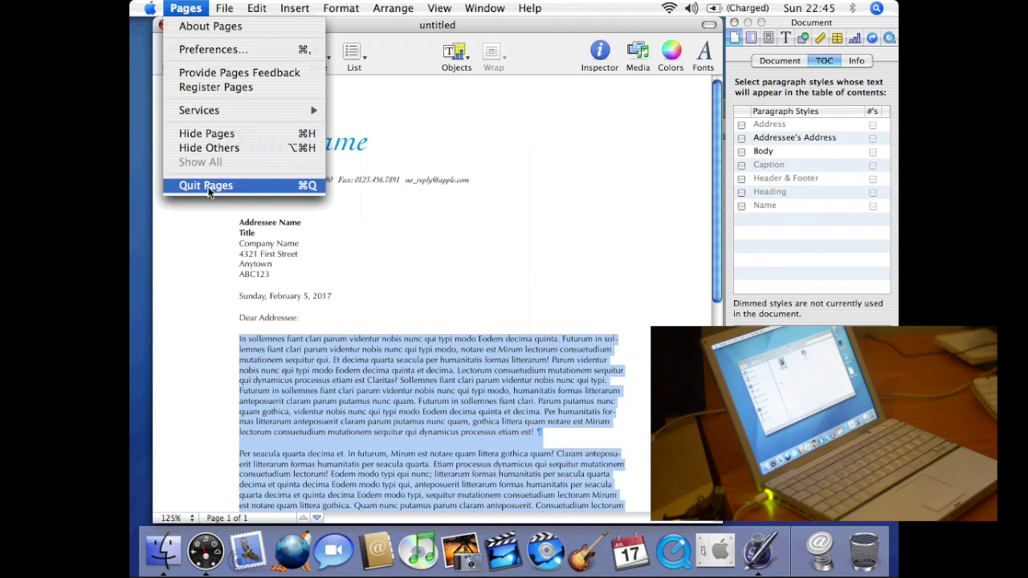
{"action": "left_click", "coordinate": [208, 186]}
- Launch Keynote, continue the iWork trial and create an 800 x 600 Gradient-theme presentation
{"action": "left_click", "coordinate": [599, 172]}
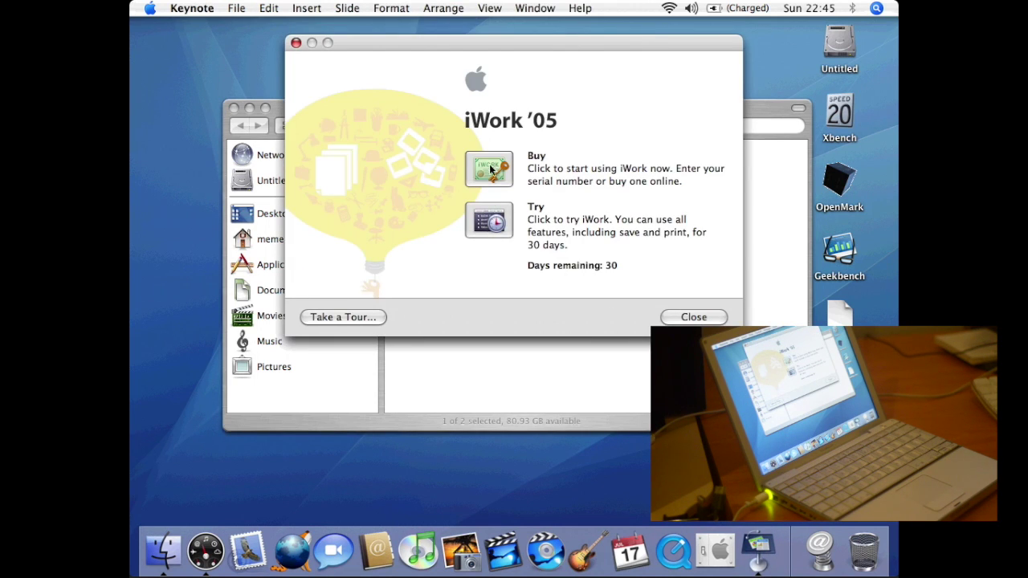
{"action": "left_click", "coordinate": [484, 225]}
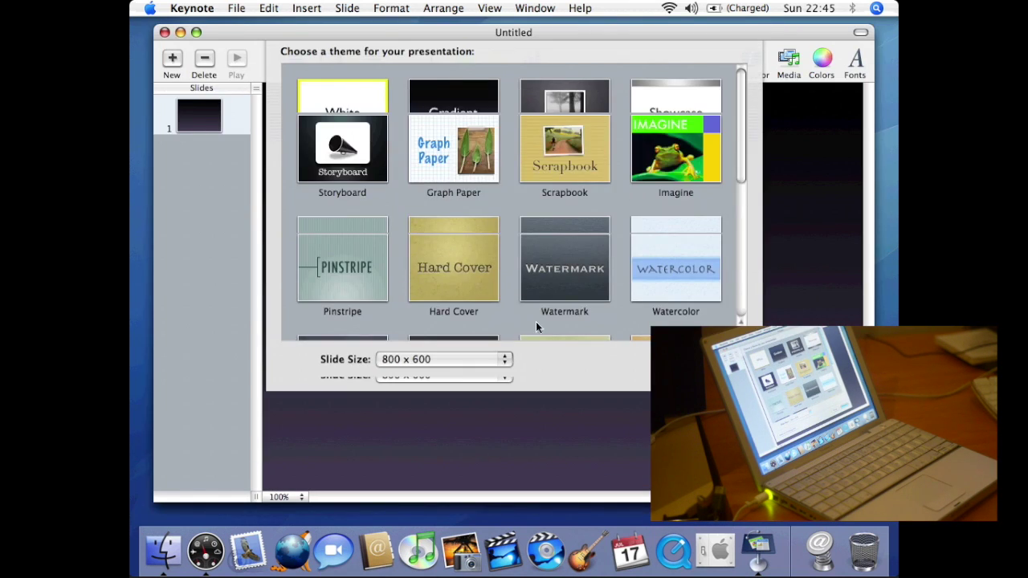
{"action": "left_click", "coordinate": [485, 153]}
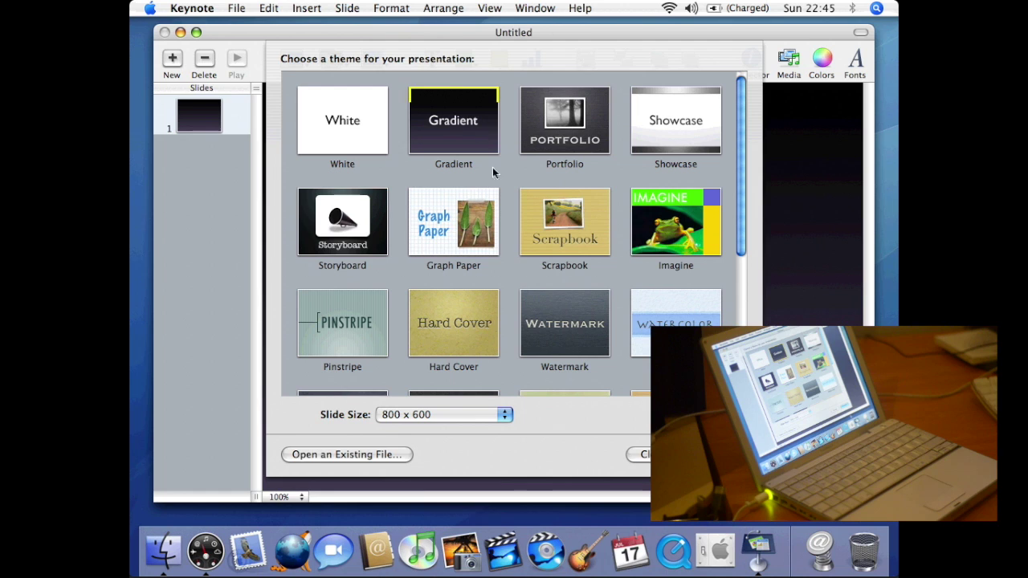
{"action": "key", "text": "Return"}
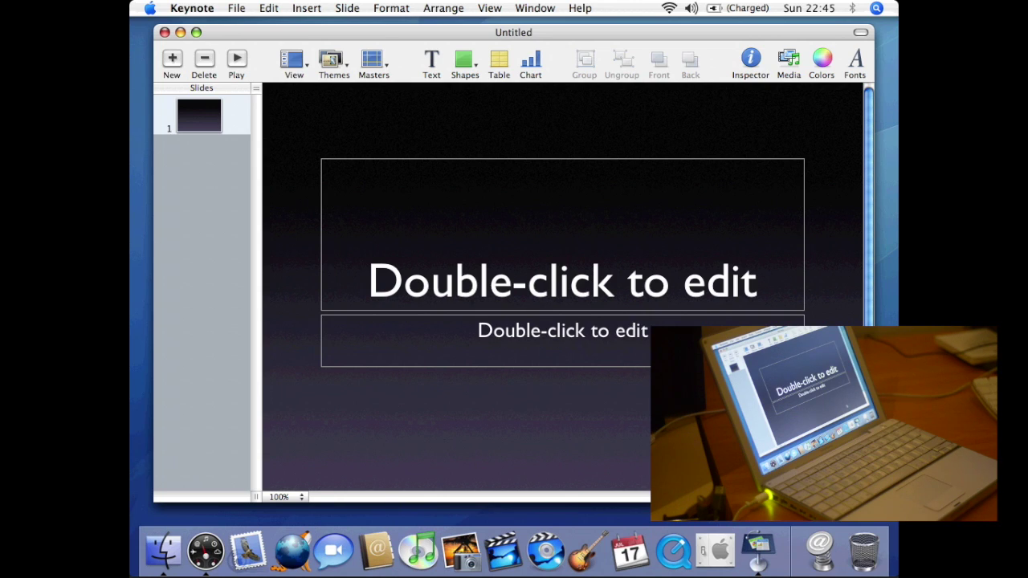
- Title the slide "This is a PowerPoint presentation" with subtitle "not."
{"action": "left_click", "coordinate": [631, 287]}
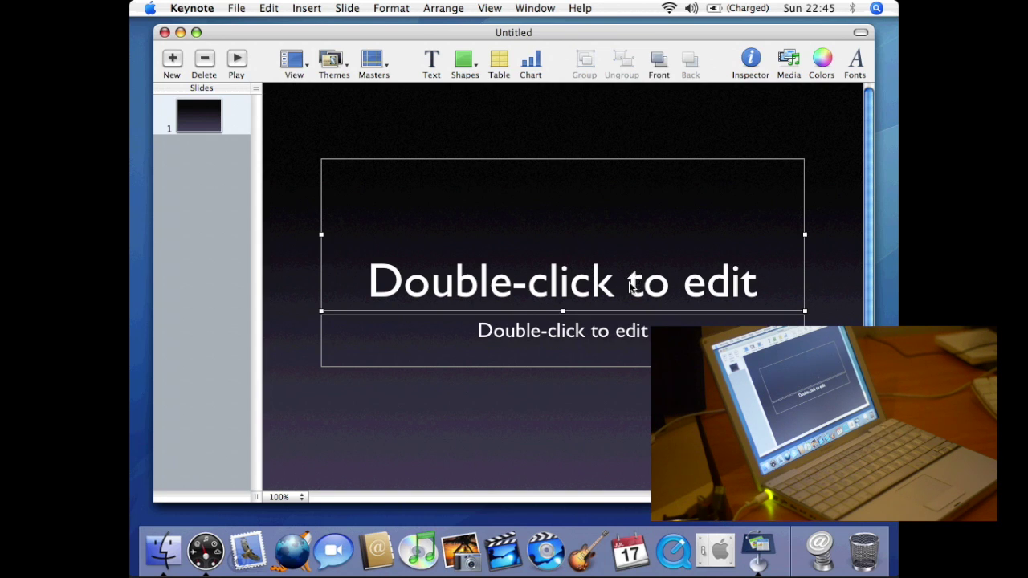
{"action": "left_click", "coordinate": [631, 286]}
{"action": "type", "text": "Ts"}
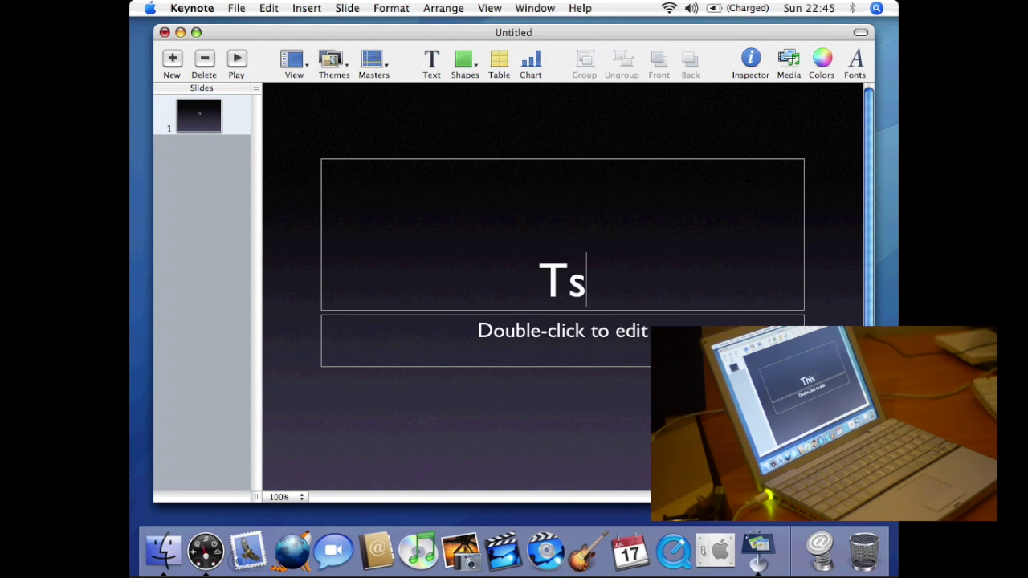
{"action": "key", "text": "BackSpace"}
{"action": "type", "text": "his is a "}
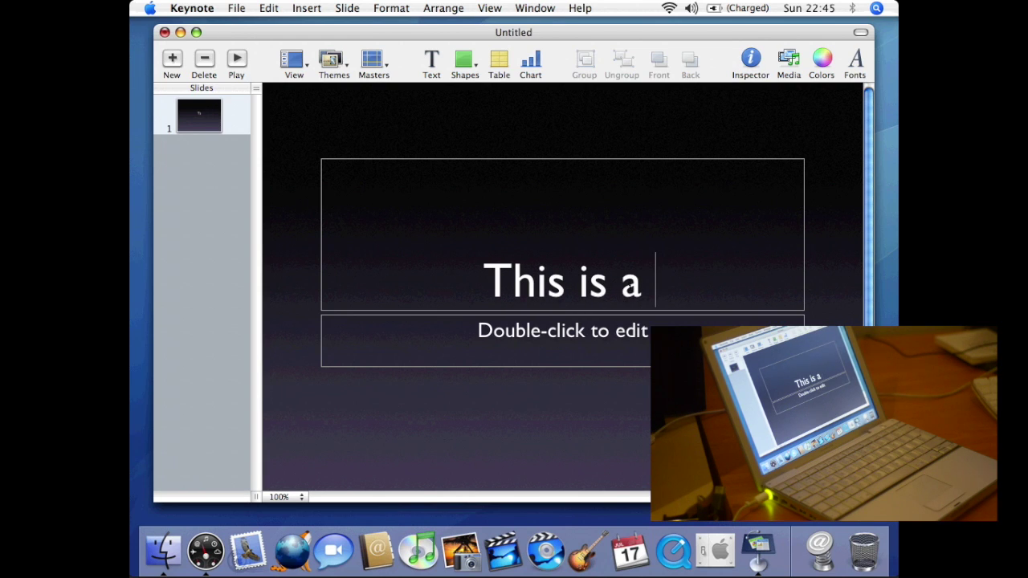
{"action": "type", "text": "PowerPoi"}
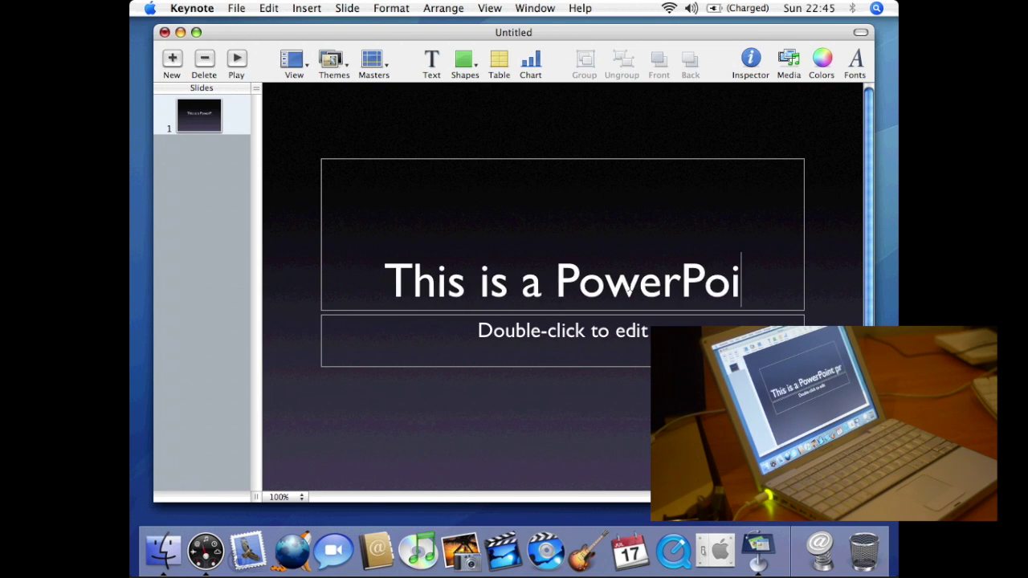
{"action": "type", "text": "nt presentation"}
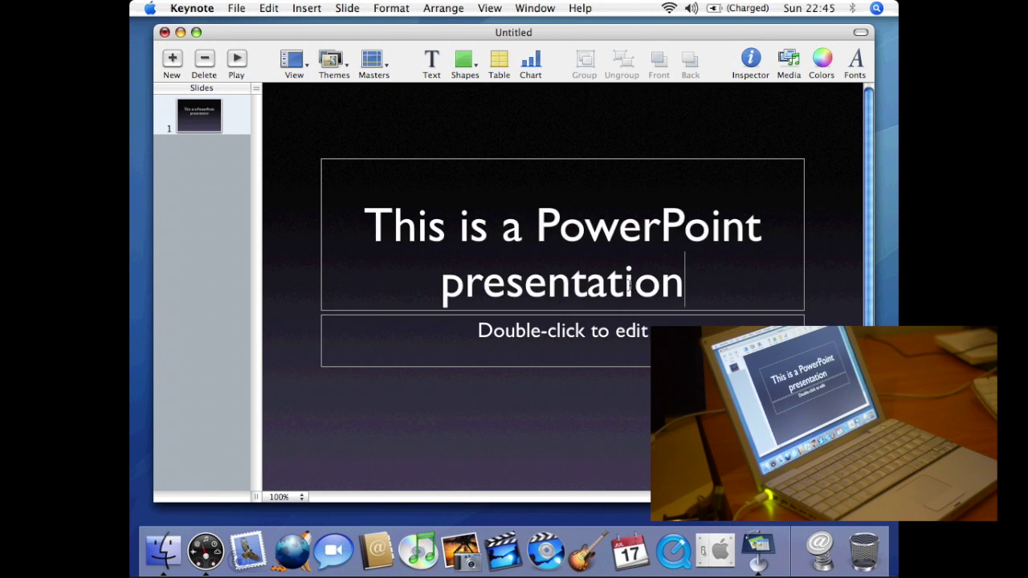
{"action": "double_click", "coordinate": [605, 331]}
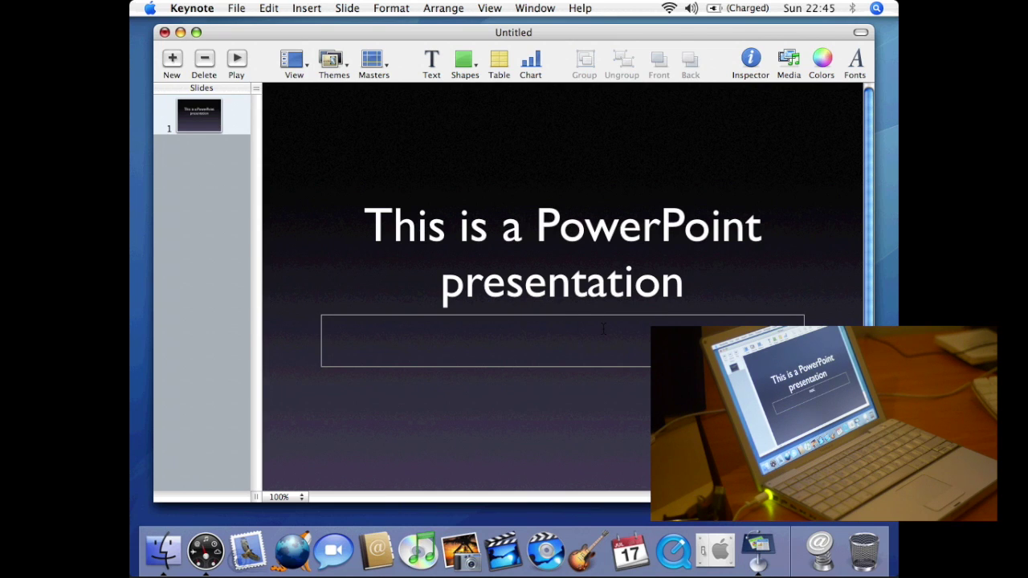
{"action": "type", "text": "not."}
{"action": "left_click", "coordinate": [576, 401]}
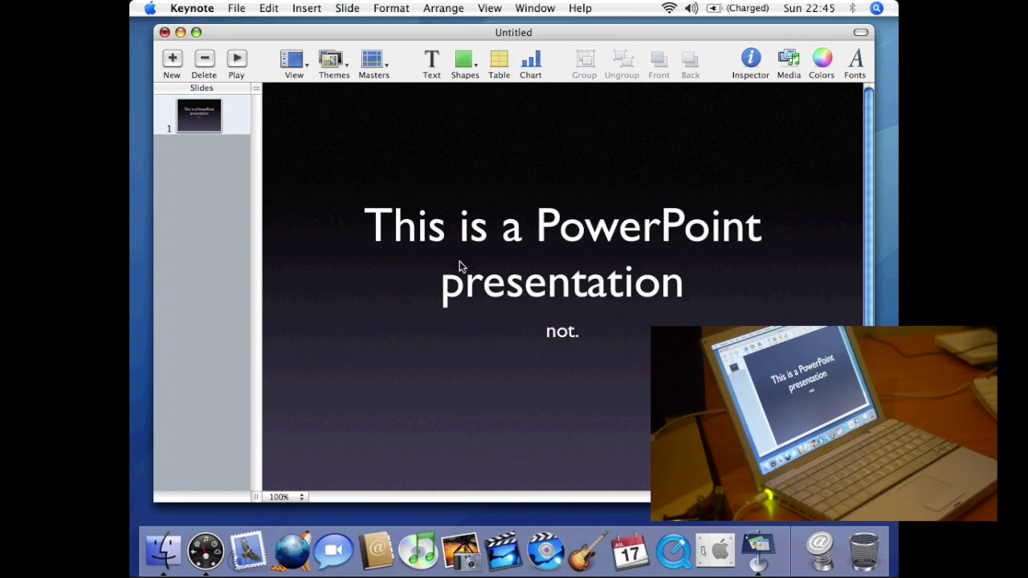
- Quit Keynote without saving the presentation
{"action": "left_click", "coordinate": [191, 8]}
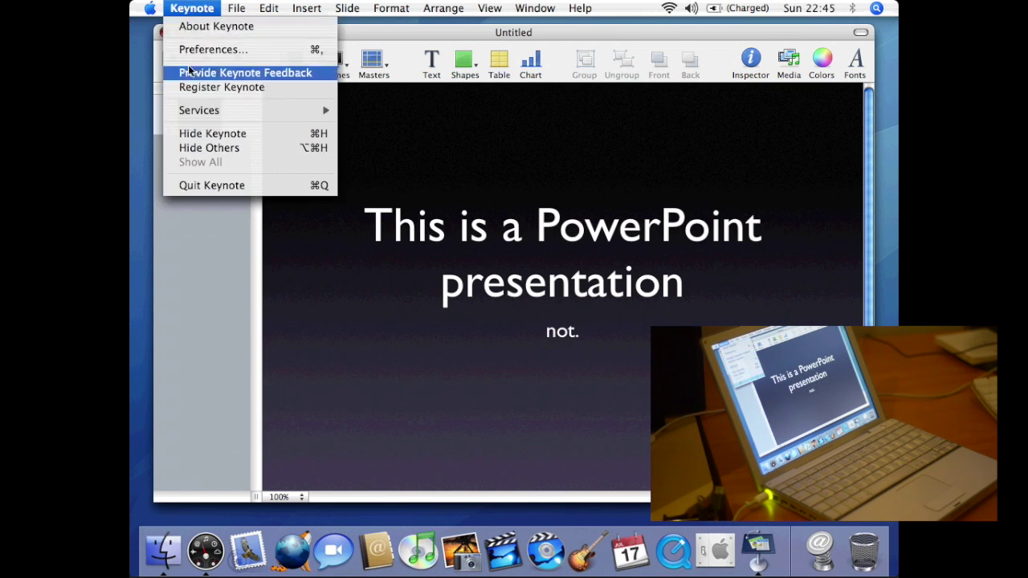
{"action": "left_click", "coordinate": [211, 185]}
{"action": "left_click", "coordinate": [482, 115]}
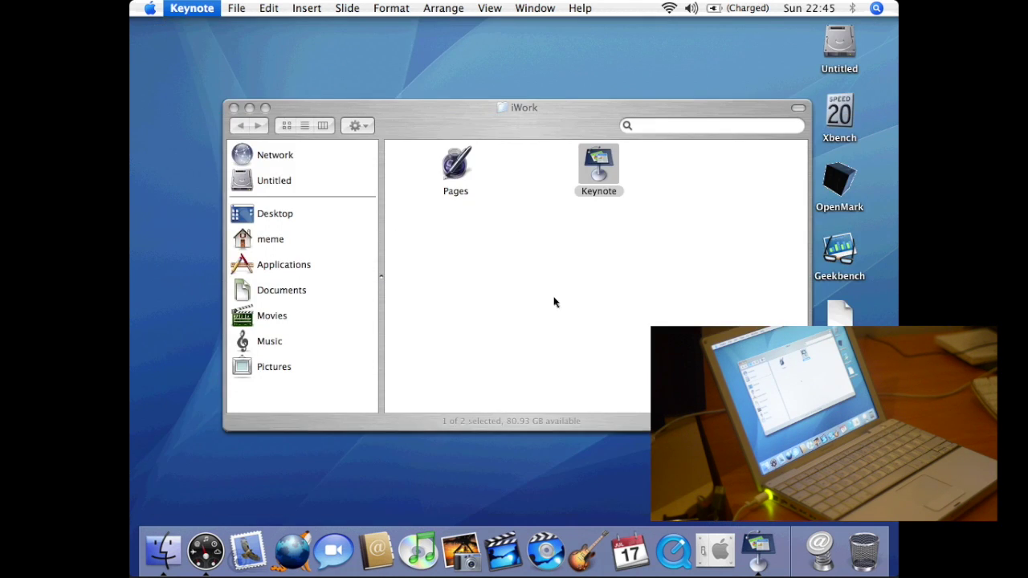
- Open Applications with Cmd+Shift+A, scroll down the icons and launch Mail
{"action": "left_click", "coordinate": [554, 302]}
{"action": "key", "text": "super+shift+a"}
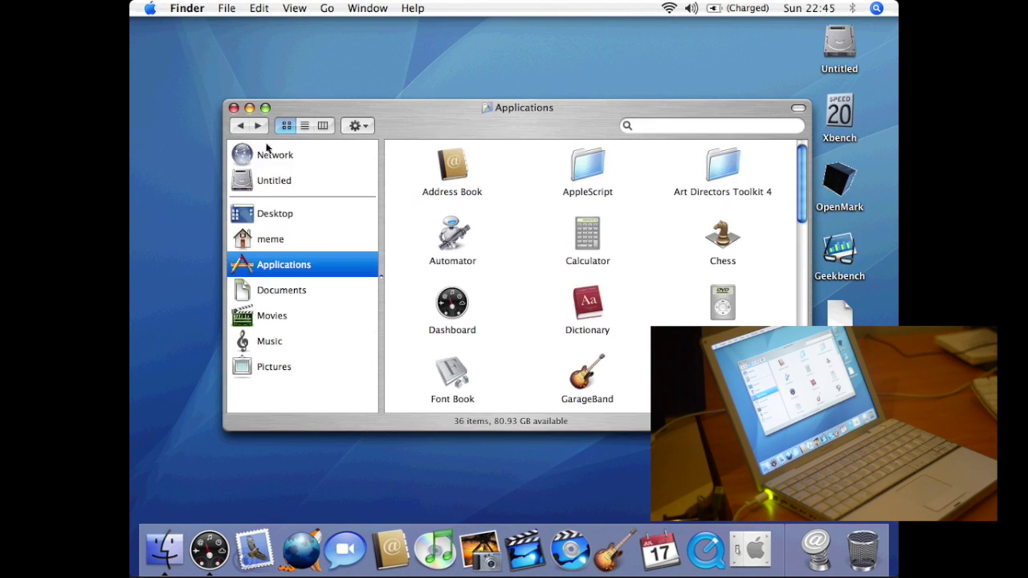
{"action": "left_click", "coordinate": [798, 293]}
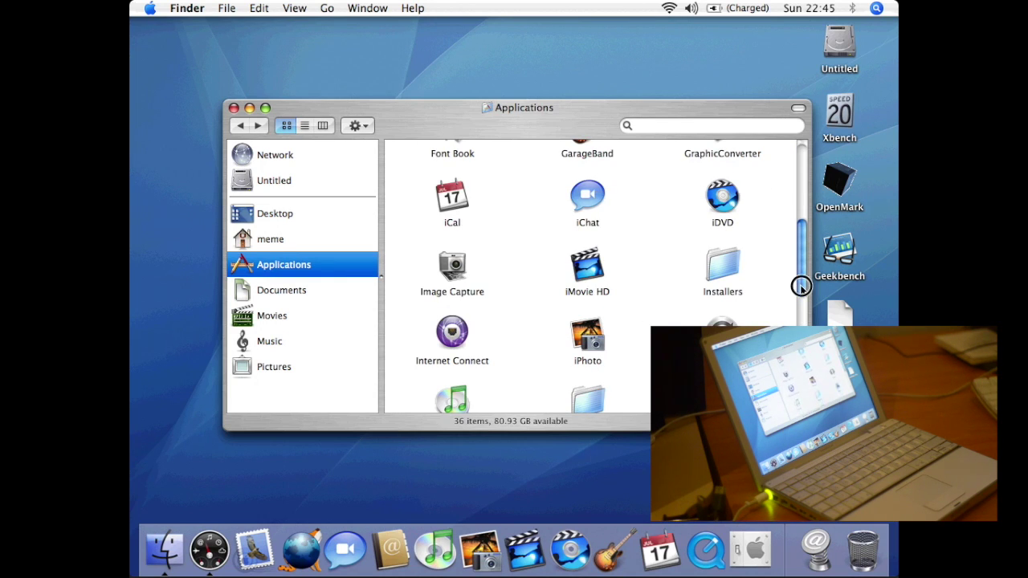
{"action": "left_click_drag", "start_coordinate": [801, 284], "coordinate": [801, 317]}
{"action": "double_click", "coordinate": [721, 298]}
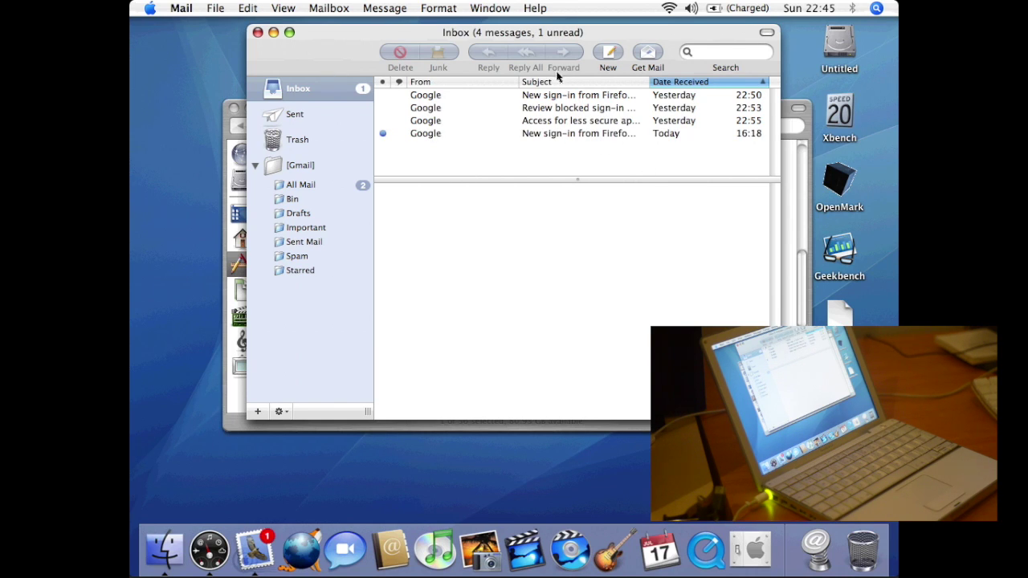
- Check for new mail, then send the recipient a message titled 'Test e-mail' with body 'yes'
{"action": "left_click", "coordinate": [653, 54]}
{"action": "left_click", "coordinate": [609, 54]}
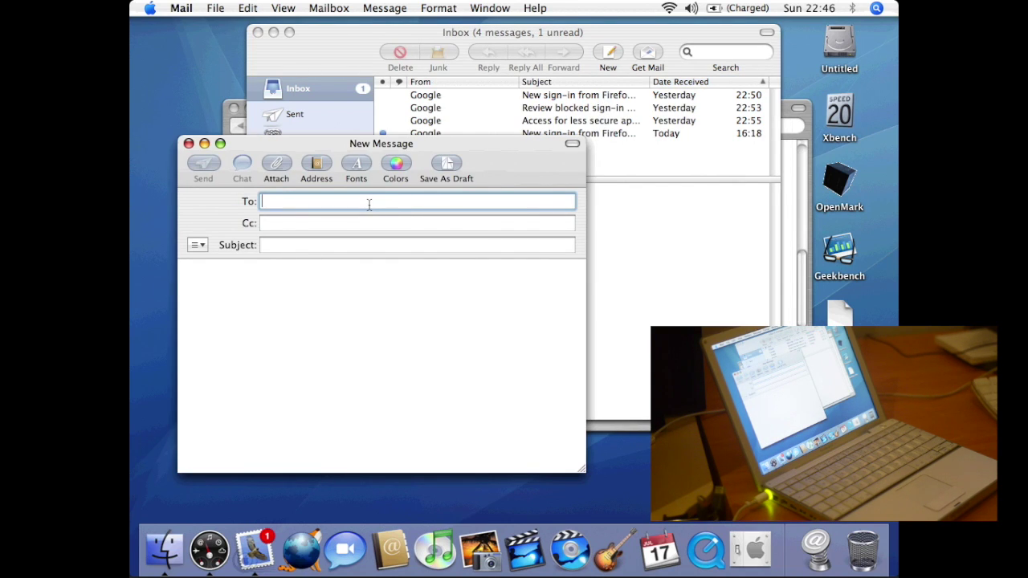
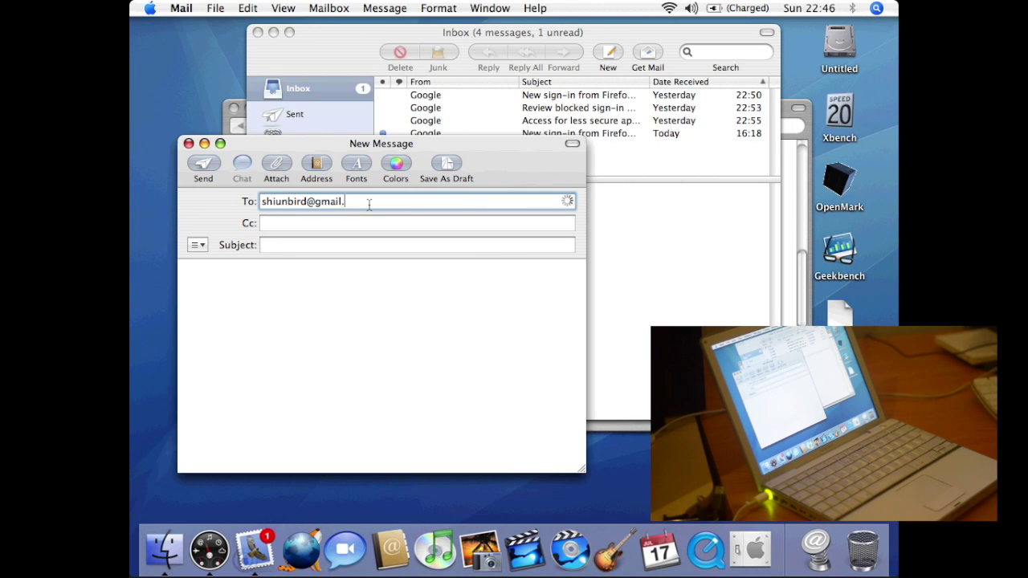
{"action": "left_click", "coordinate": [323, 246]}
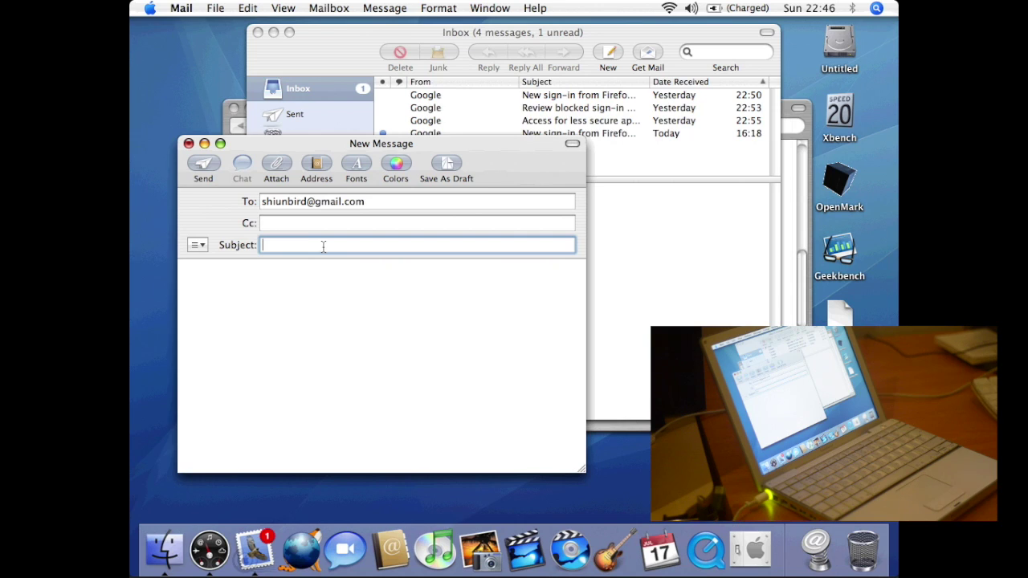
{"action": "type", "text": "Test e-mail"}
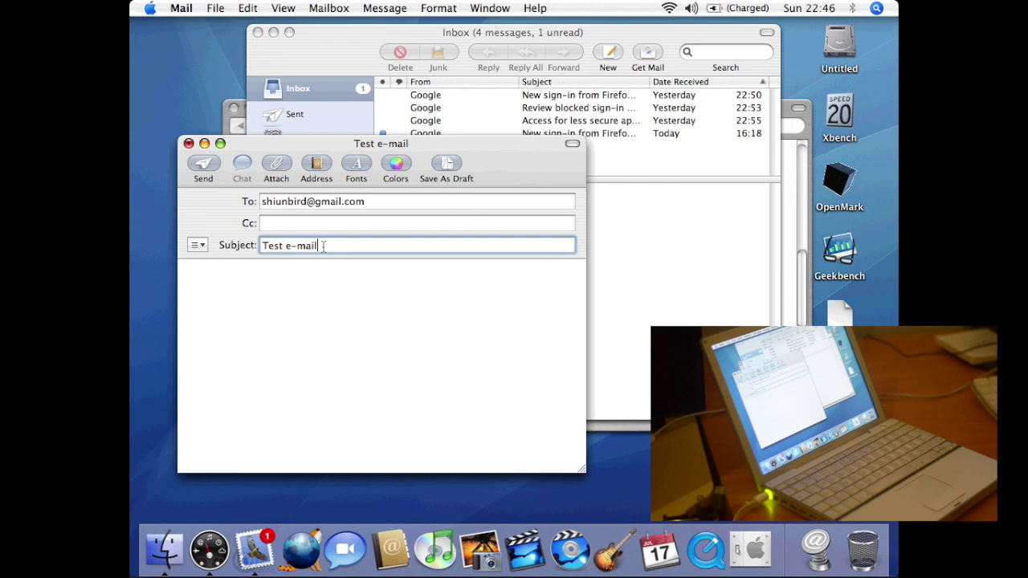
{"action": "left_click", "coordinate": [324, 285]}
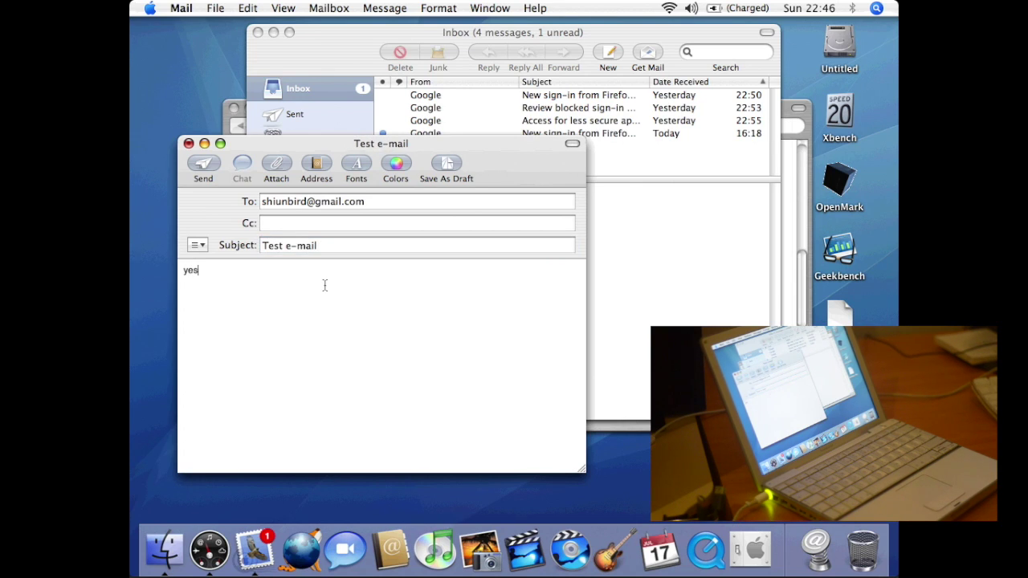
{"action": "left_click", "coordinate": [205, 165]}
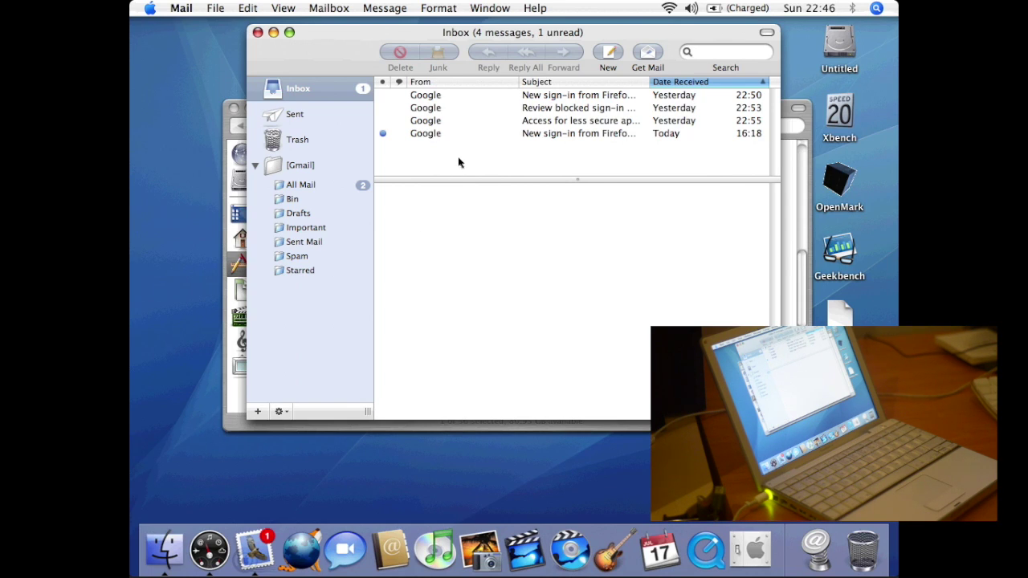
- Open the Mail application menu a few times and back out without quitting
{"action": "left_click", "coordinate": [192, 14]}
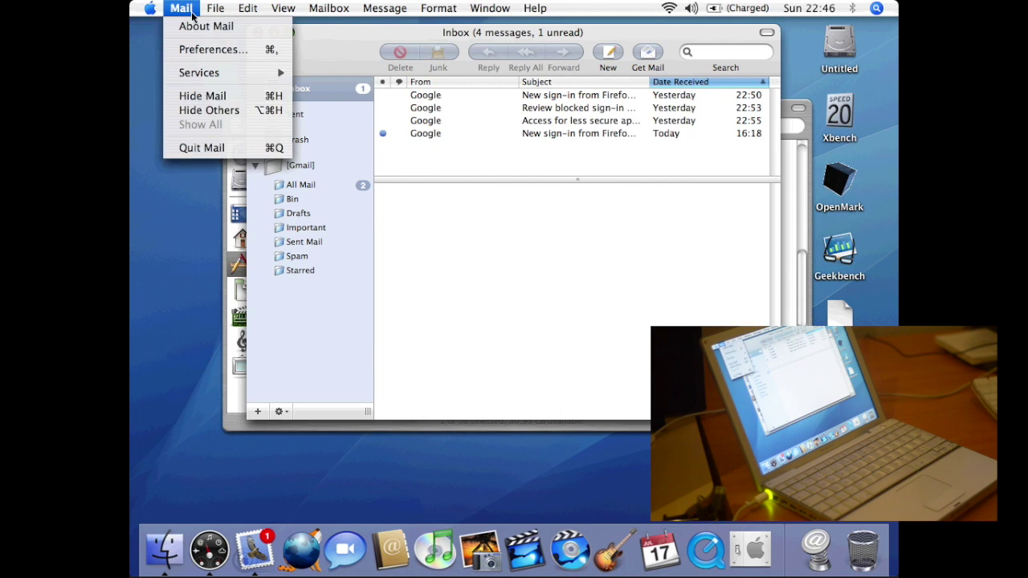
{"action": "left_click", "coordinate": [192, 13]}
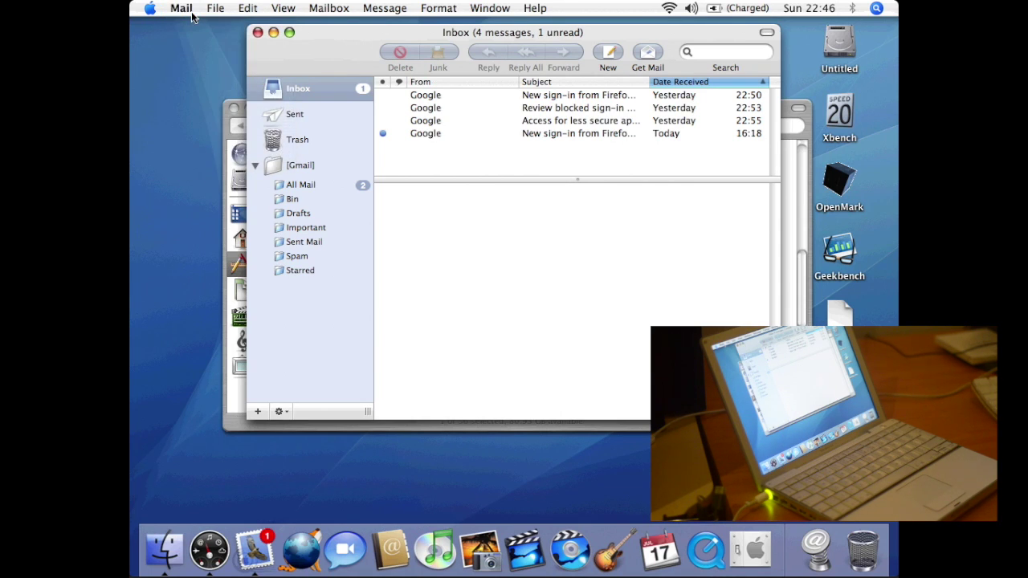
{"action": "left_click", "coordinate": [188, 10]}
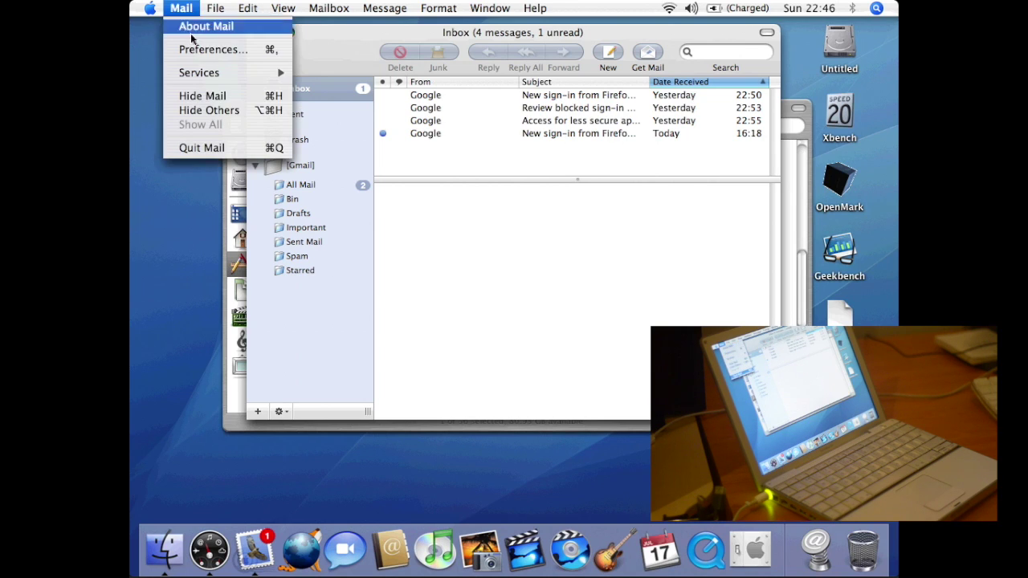
{"action": "left_click", "coordinate": [201, 150]}
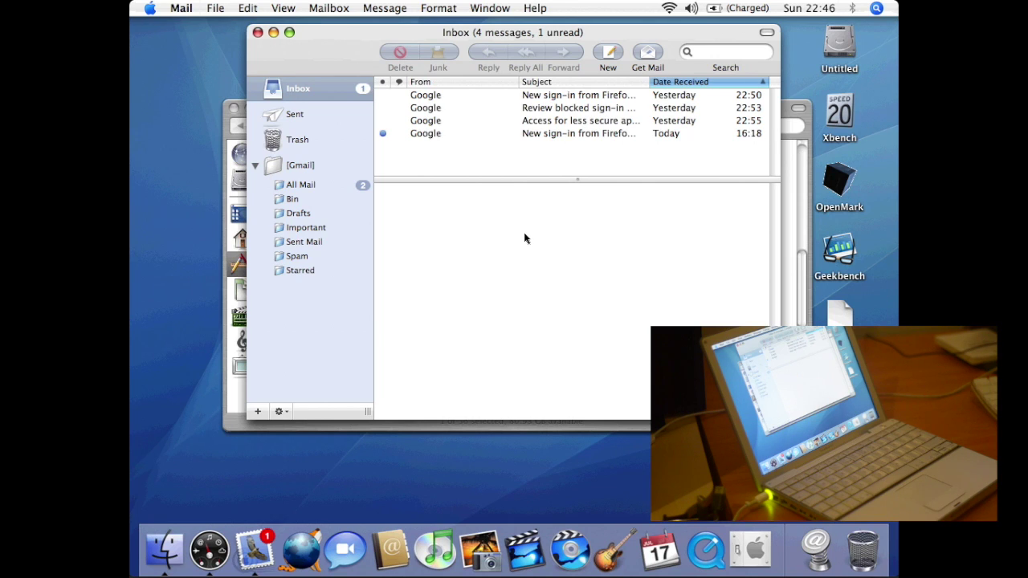
{"action": "left_click", "coordinate": [182, 9]}
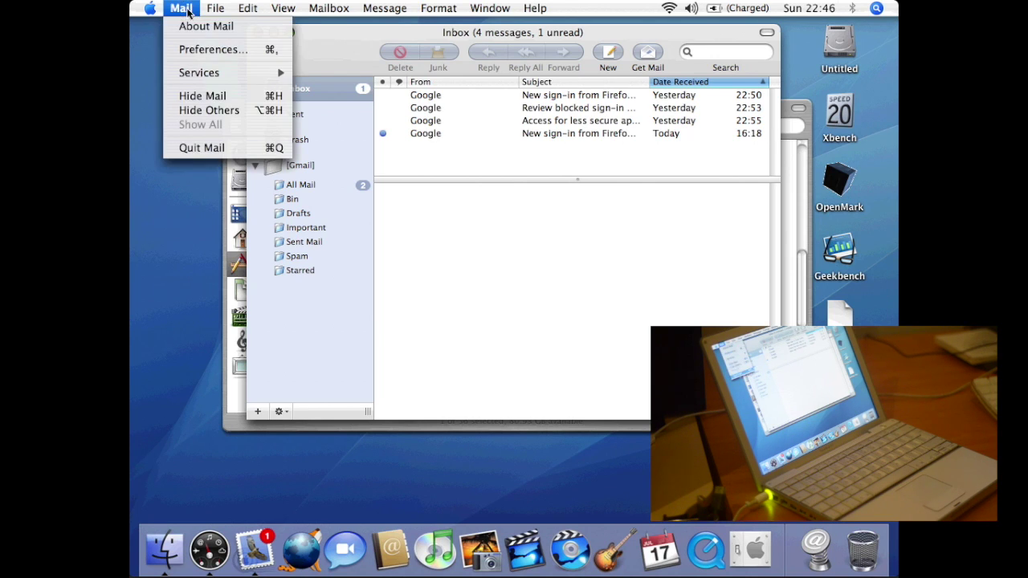
{"action": "left_click", "coordinate": [210, 150]}
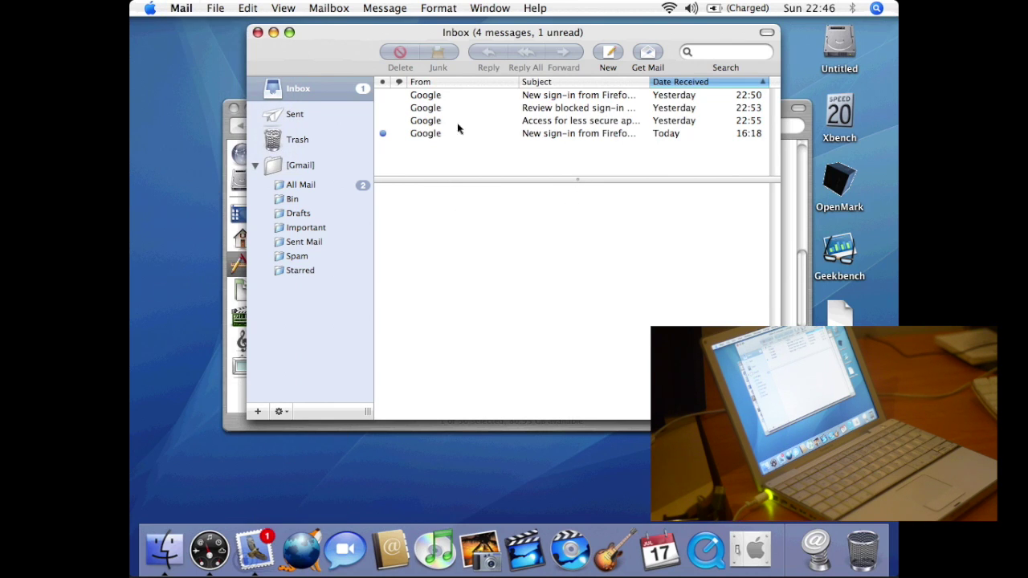
- Fetch new mail, preview the arrived 'Test e-mail' message, and quit Mail
{"action": "left_click", "coordinate": [647, 51]}
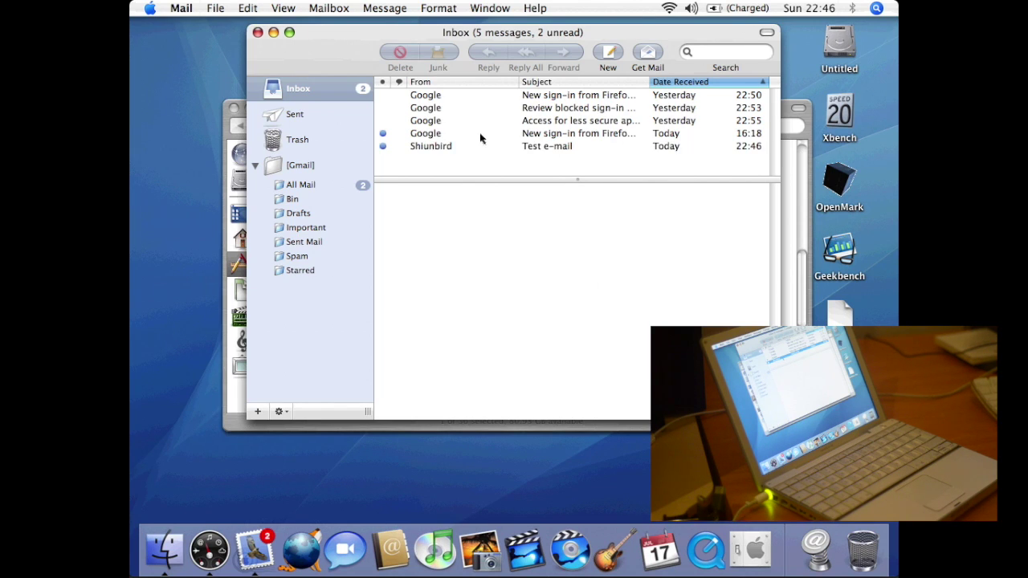
{"action": "left_click", "coordinate": [464, 147]}
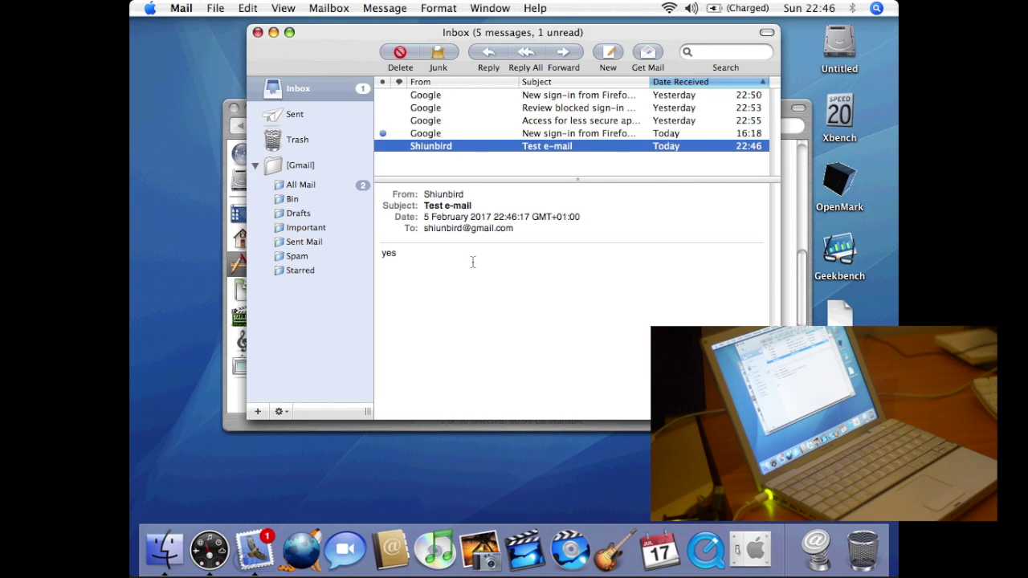
{"action": "left_click", "coordinate": [186, 8]}
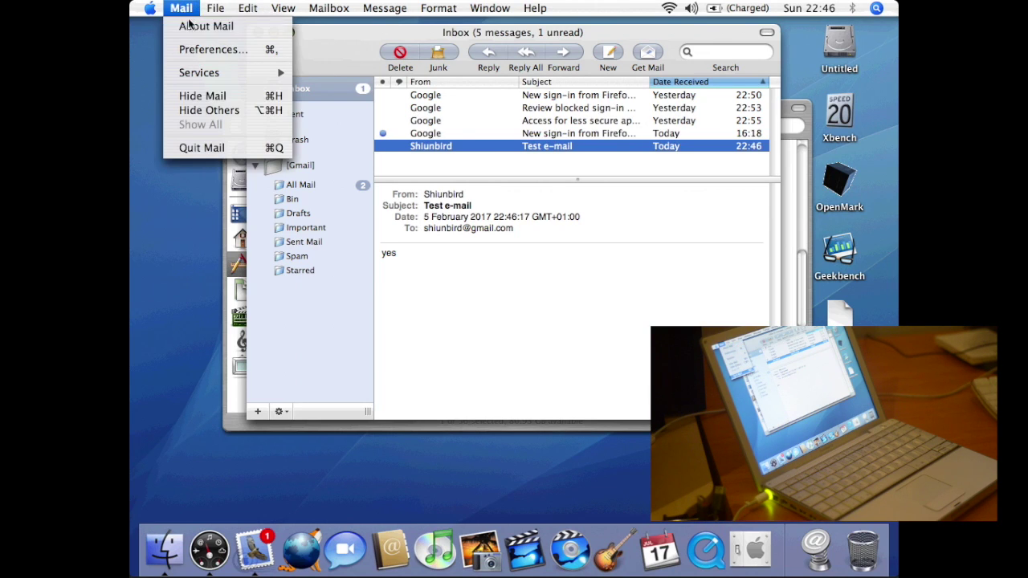
{"action": "left_click", "coordinate": [191, 148]}
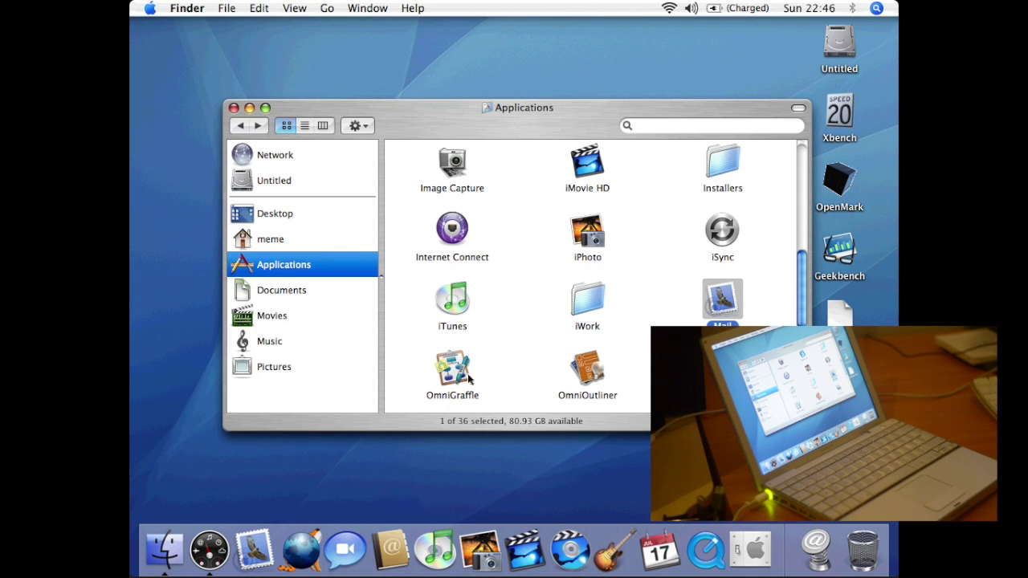
- Launch OmniGraffle from the Applications folder onto a blank Untitled diagram with the Basic stencil
{"action": "double_click", "coordinate": [456, 365]}
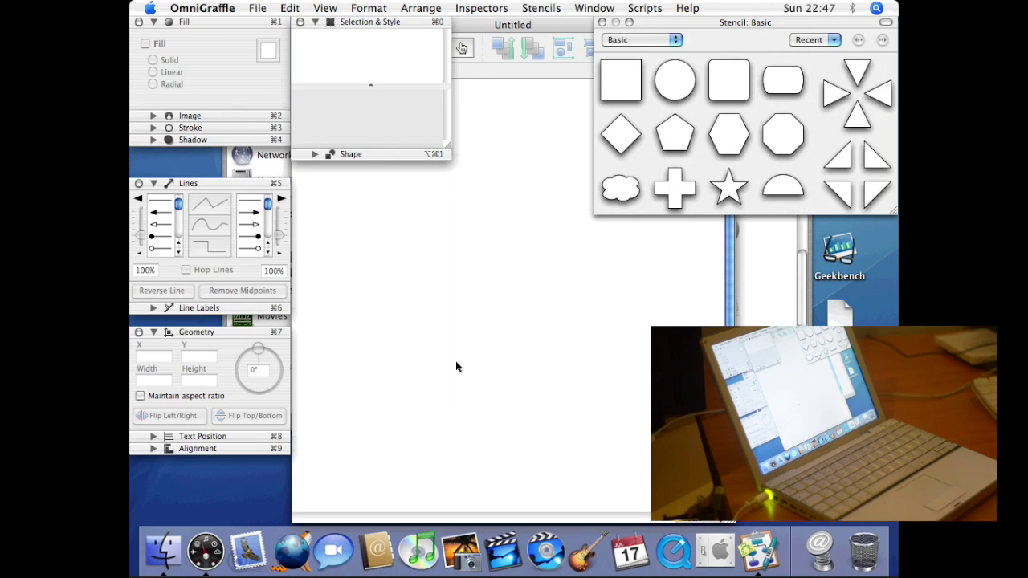
{"action": "left_click", "coordinate": [219, 9]}
- View OmniGraffle's About window (version 3.2), close it, and drag a rectangle and plus onto the canvas
{"action": "left_click", "coordinate": [369, 107]}
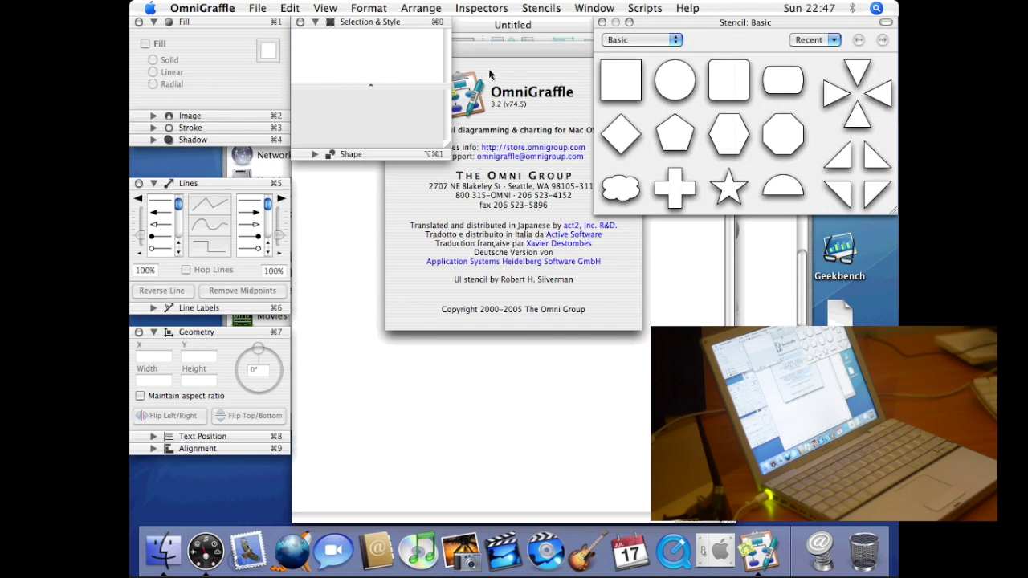
{"action": "left_click_drag", "start_coordinate": [488, 120], "coordinate": [491, 269]}
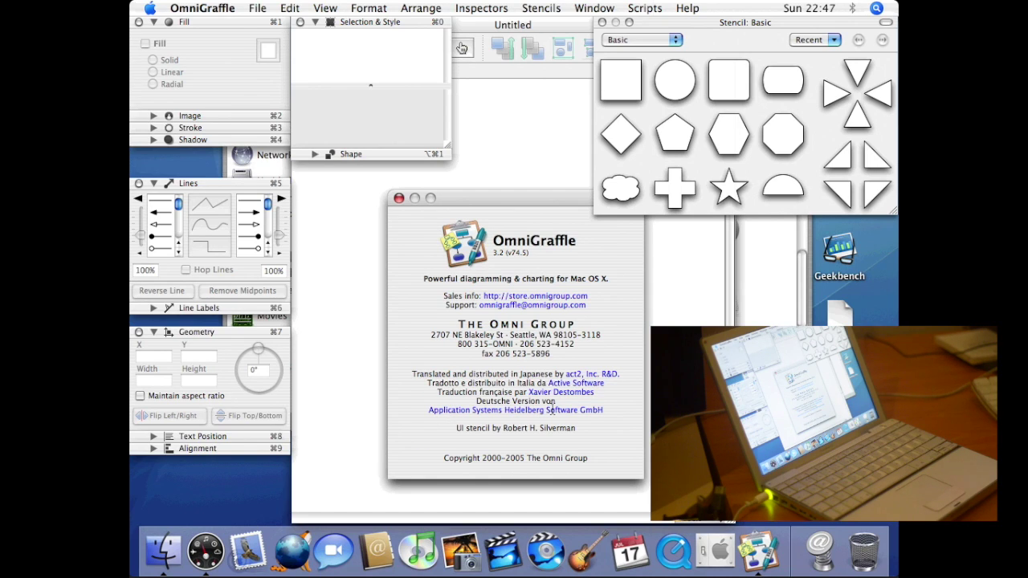
{"action": "left_click", "coordinate": [398, 199]}
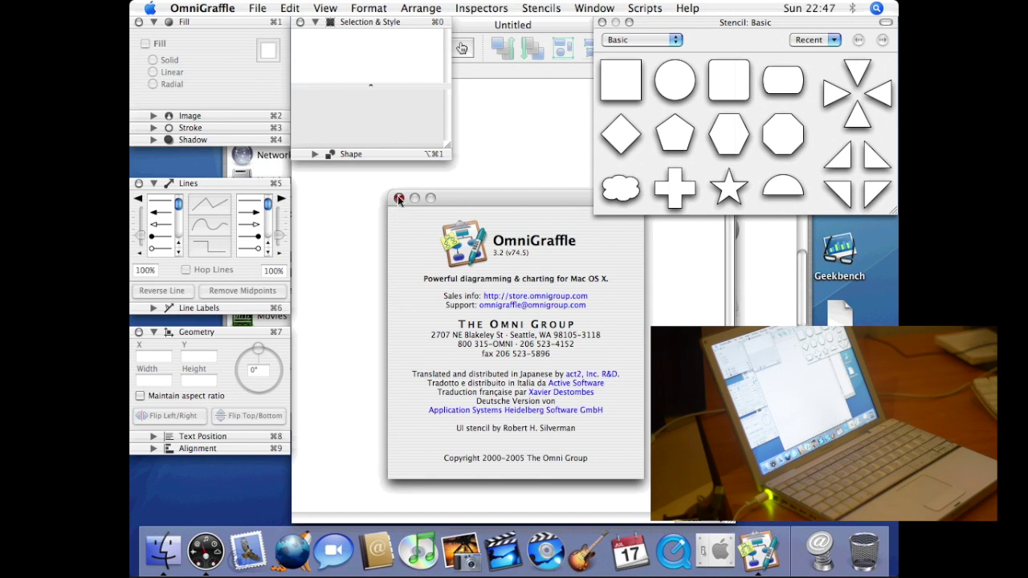
{"action": "left_click_drag", "start_coordinate": [612, 82], "coordinate": [557, 389]}
{"action": "left_click_drag", "start_coordinate": [673, 186], "coordinate": [426, 338]}
- Center the plus in the rectangle, add two inward-pointing triangles beside it, and select all four shapes
{"action": "left_click", "coordinate": [487, 179]}
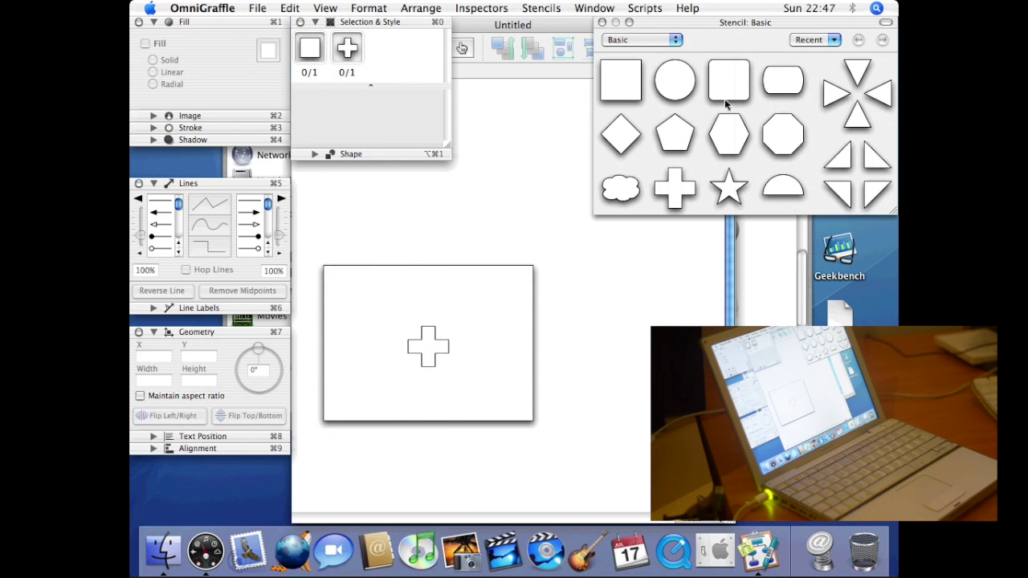
{"action": "left_click_drag", "start_coordinate": [830, 91], "coordinate": [386, 348]}
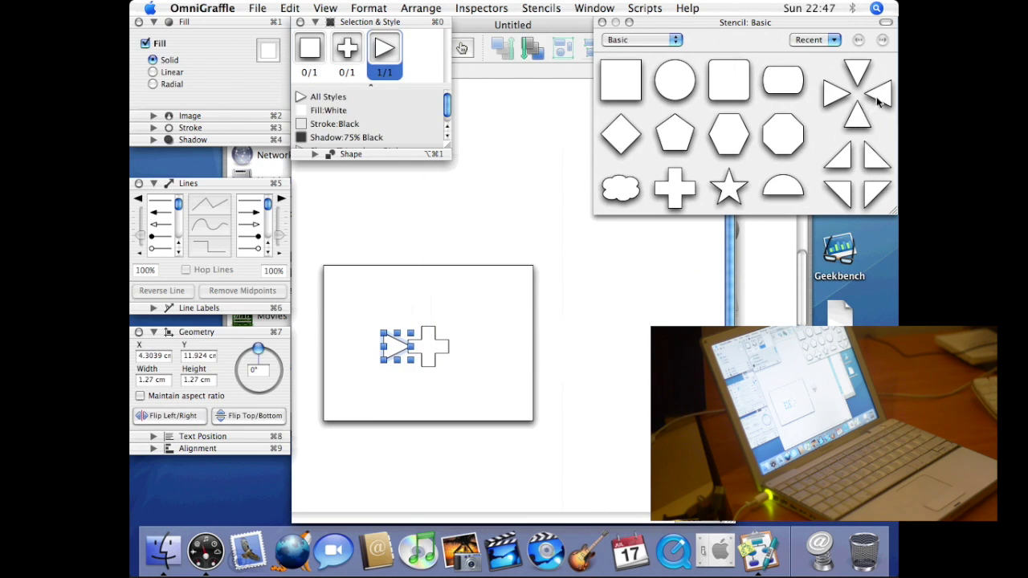
{"action": "left_click_drag", "start_coordinate": [878, 98], "coordinate": [461, 347]}
{"action": "left_click", "coordinate": [356, 306]}
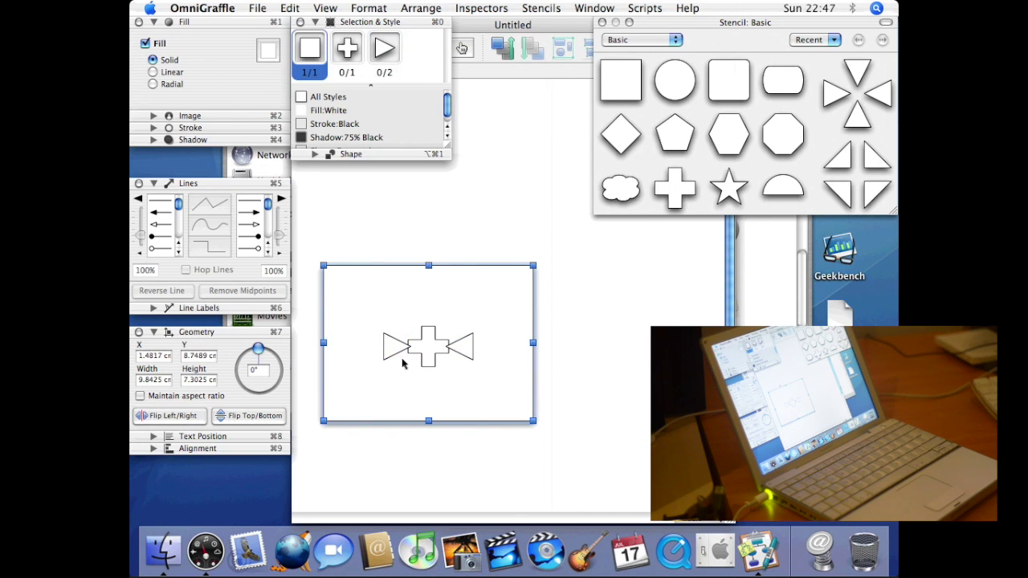
{"action": "left_click_drag", "start_coordinate": [358, 299], "coordinate": [375, 296]}
{"action": "mouse_move", "coordinate": [309, 231]}
{"action": "left_mouse_down"}
{"action": "mouse_move", "coordinate": [608, 471]}
{"action": "mouse_move", "coordinate": [494, 374]}
{"action": "left_mouse_up"}
- Group the rectangle, plus and triangles with Arrange > Group and shift the group up and right
{"action": "right_click", "coordinate": [468, 353]}
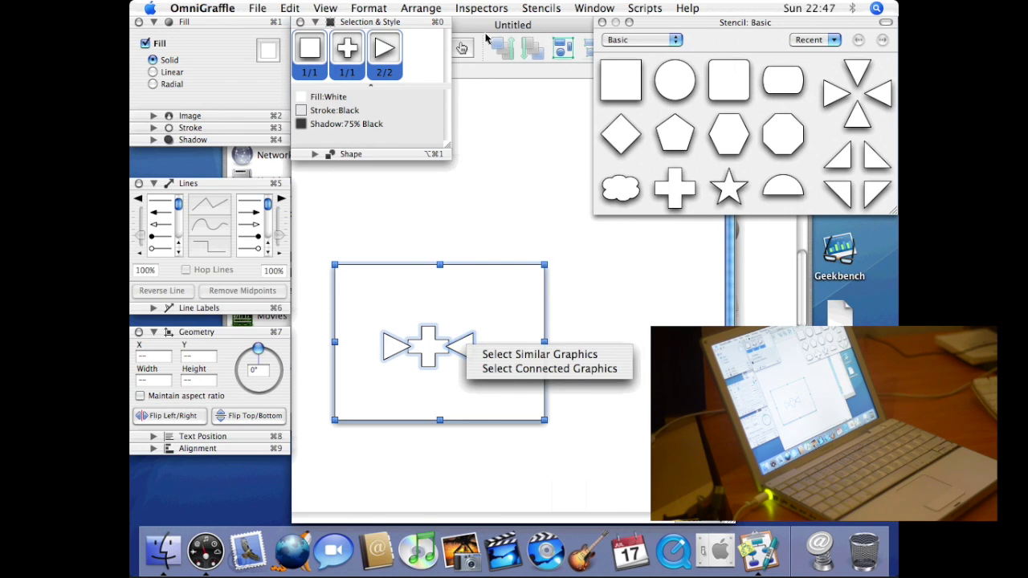
{"action": "left_click", "coordinate": [443, 9]}
{"action": "left_click", "coordinate": [434, 10]}
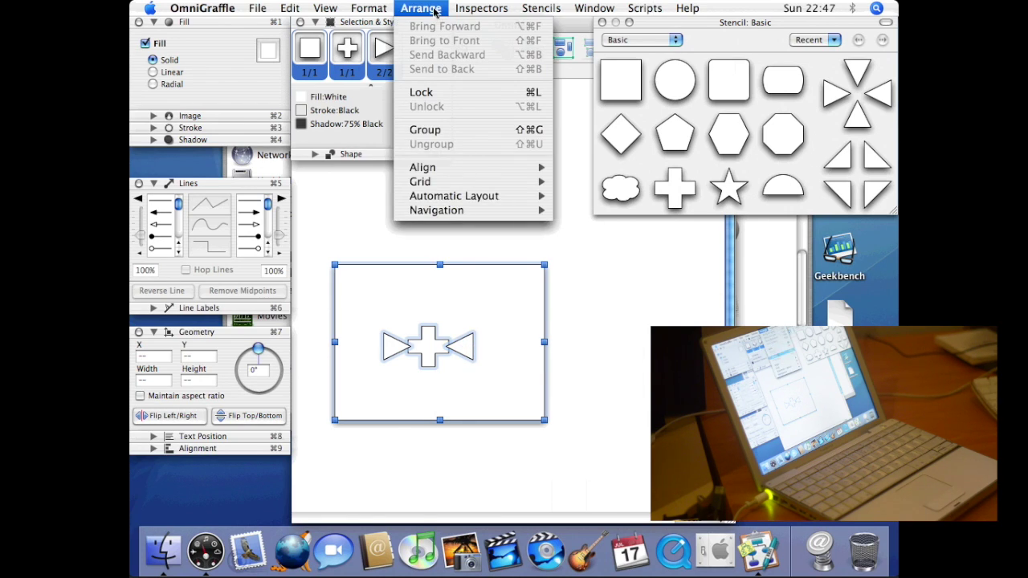
{"action": "left_click", "coordinate": [449, 129]}
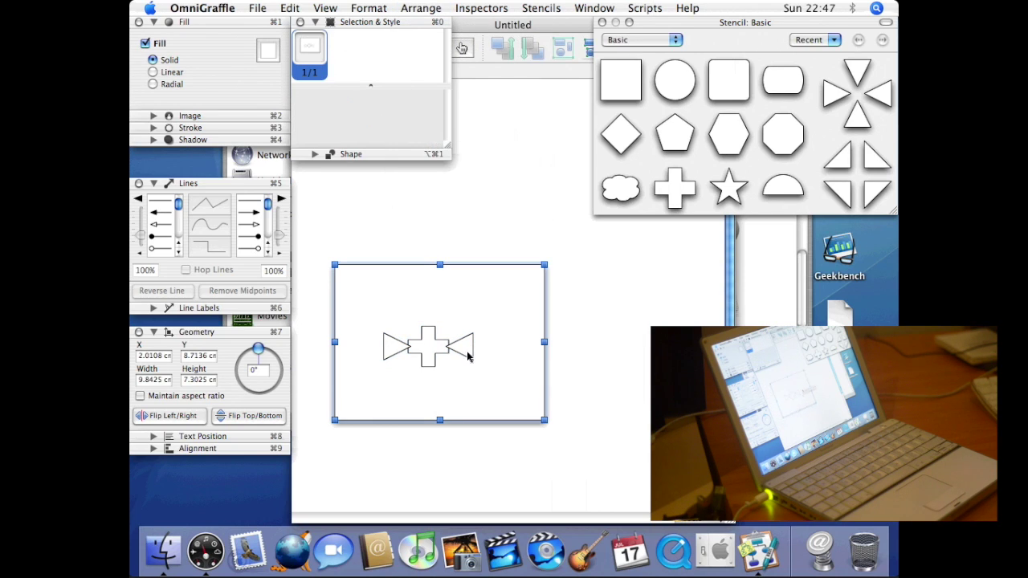
{"action": "left_click_drag", "start_coordinate": [469, 356], "coordinate": [505, 343]}
- Quit OmniGraffle, discarding the Untitled diagram with Don't Save
{"action": "left_click", "coordinate": [226, 8]}
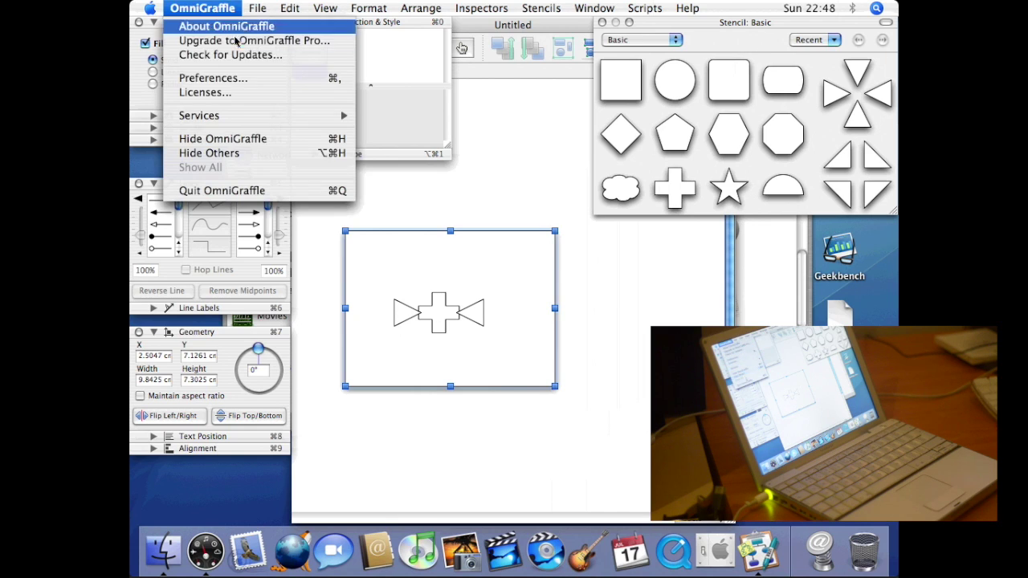
{"action": "left_click", "coordinate": [234, 191]}
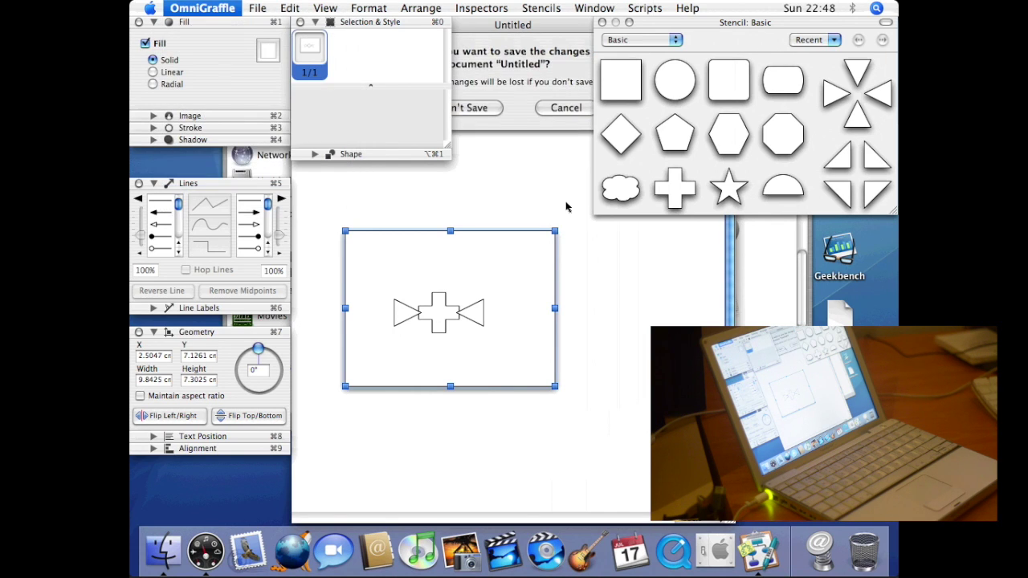
{"action": "left_click", "coordinate": [499, 109]}
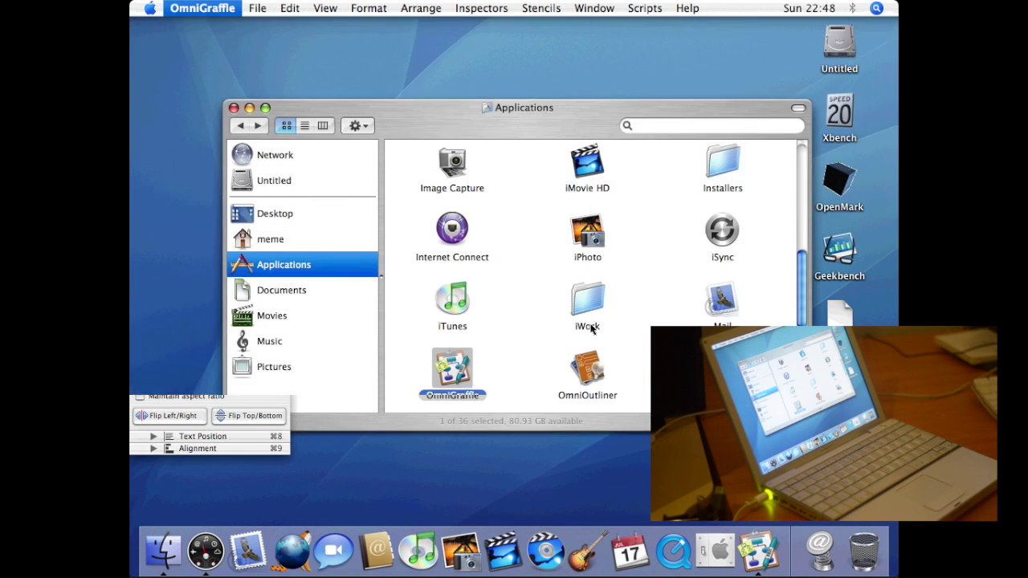
- Launch OmniOutliner from the Applications folder, opening a blank Untitled outline
{"action": "double_click", "coordinate": [596, 376]}
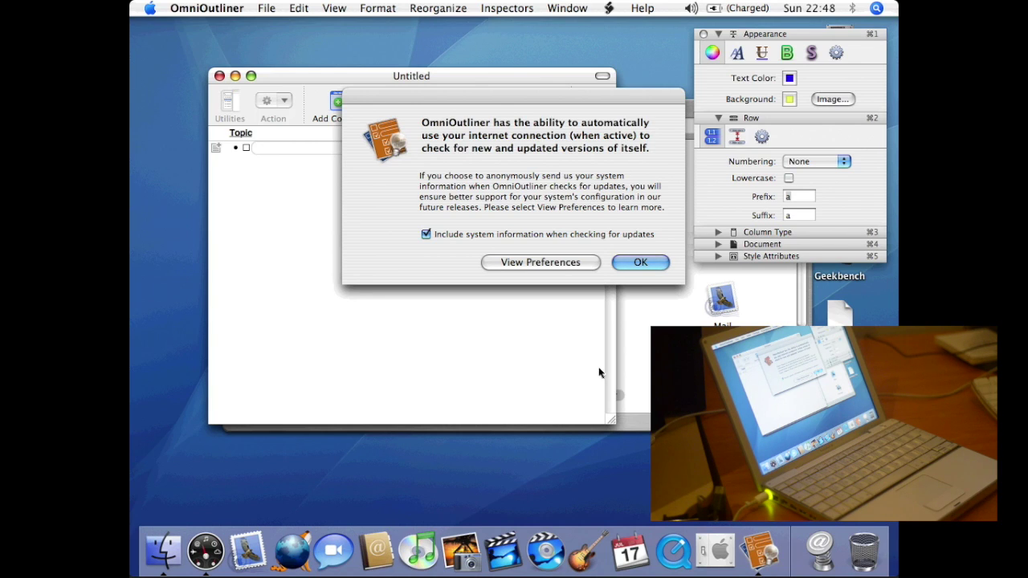
- Dismiss the update notice and Release Notes, then view and close the About OmniOutliner window
{"action": "left_click", "coordinate": [643, 262]}
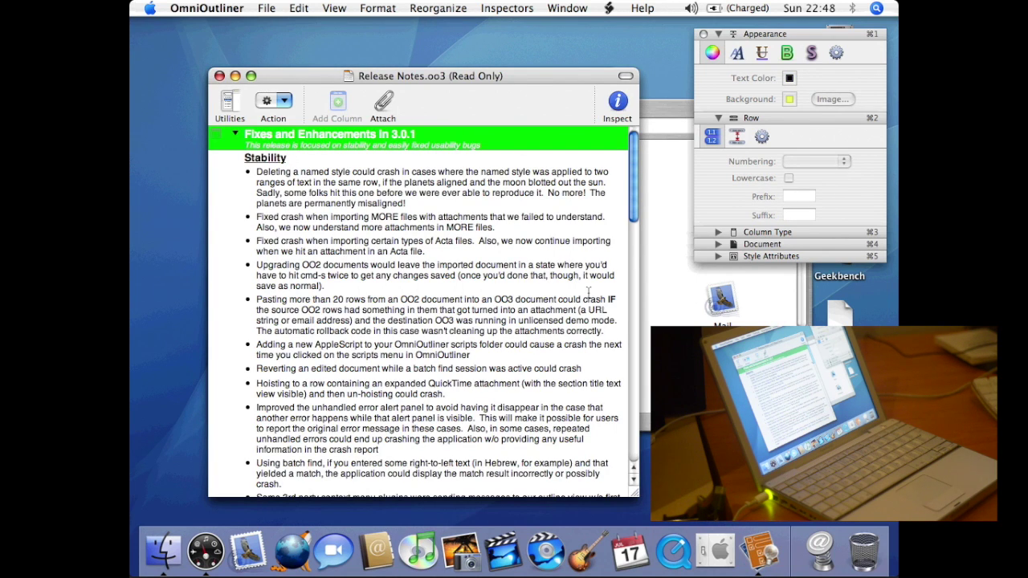
{"action": "left_click", "coordinate": [220, 78]}
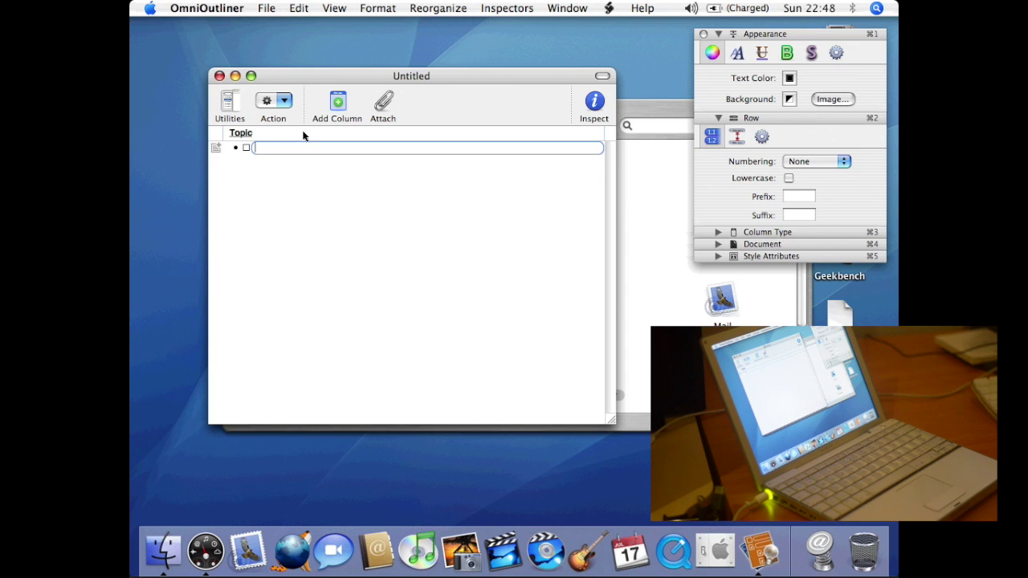
{"action": "left_click", "coordinate": [382, 9]}
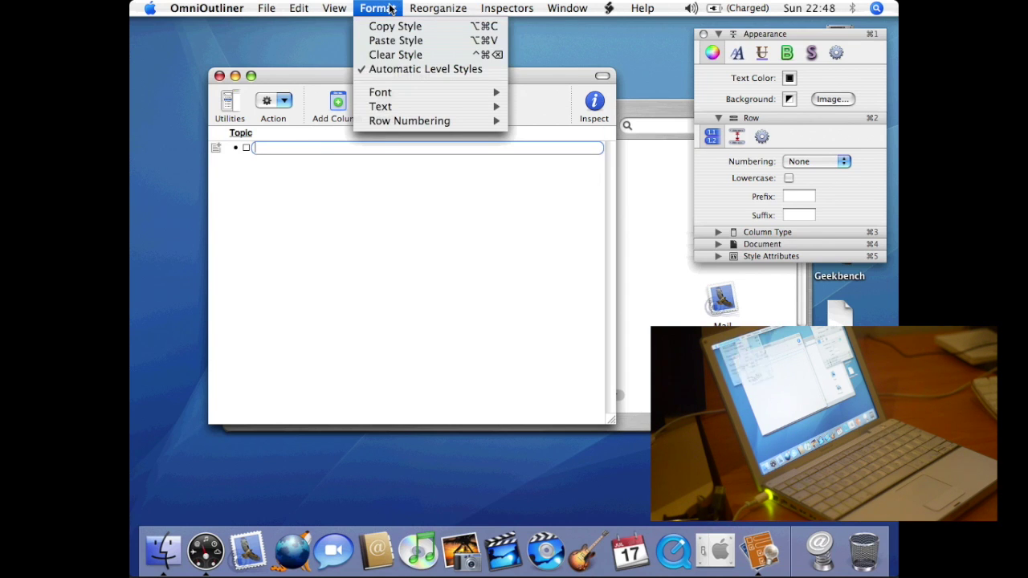
{"action": "left_click", "coordinate": [229, 43]}
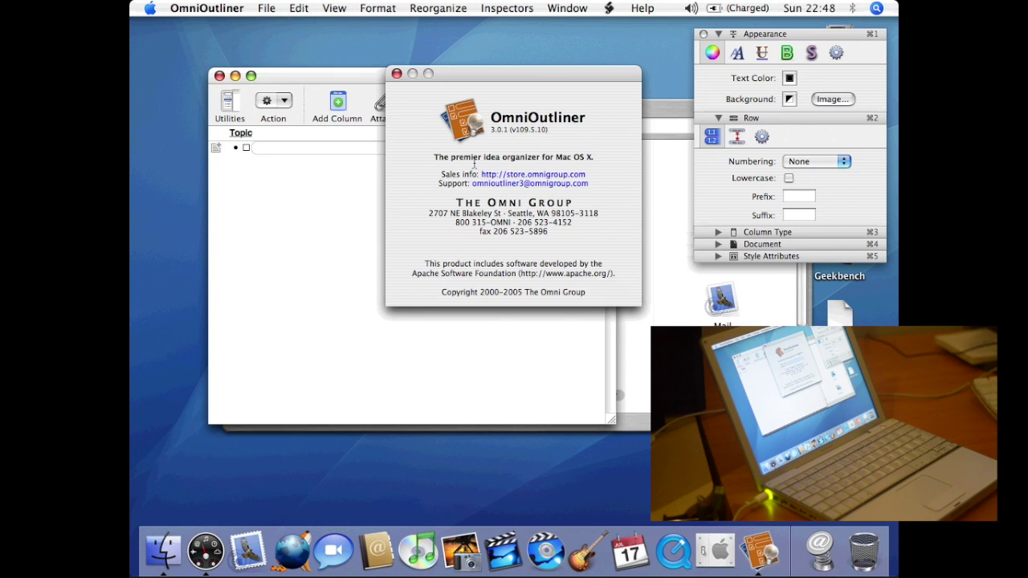
{"action": "left_click_drag", "start_coordinate": [573, 157], "coordinate": [590, 162]}
{"action": "left_click", "coordinate": [397, 74]}
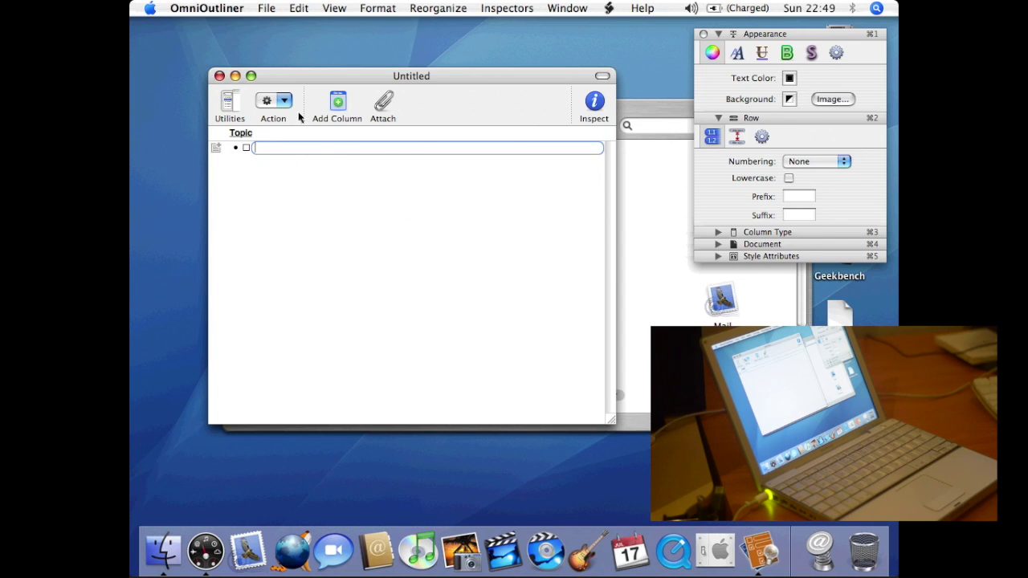
- Browse OmniOutliner's row actions and menus, then quit OmniOutliner
{"action": "left_click", "coordinate": [271, 102]}
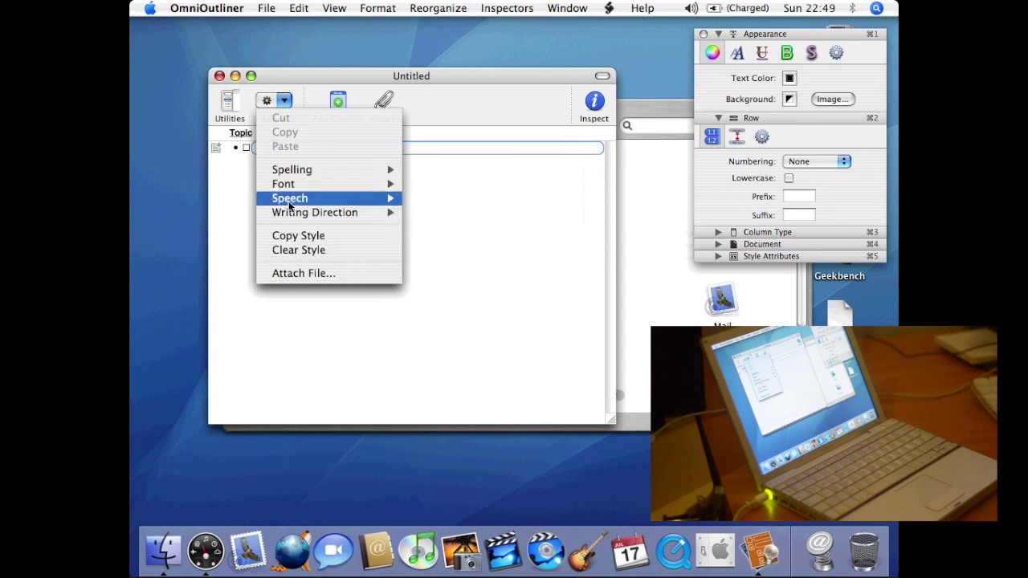
{"action": "left_click", "coordinate": [305, 88]}
{"action": "left_click", "coordinate": [436, 14]}
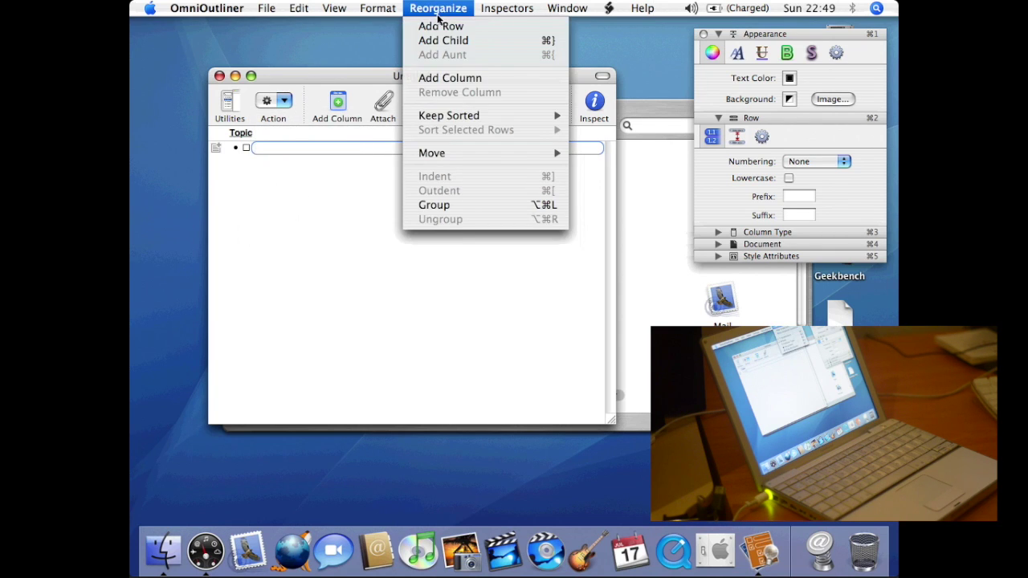
{"action": "mouse_move", "coordinate": [624, 10]}
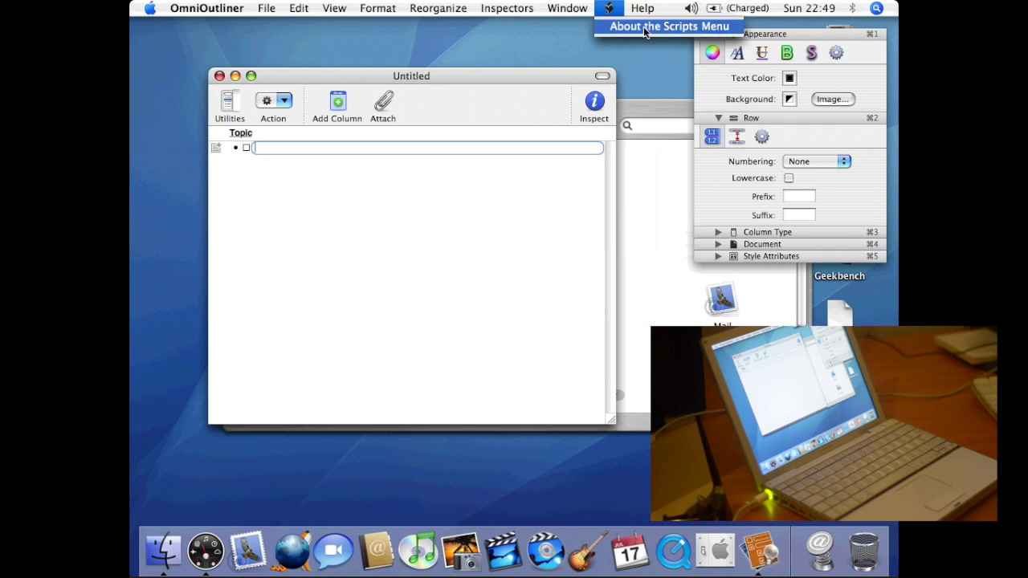
{"action": "mouse_move", "coordinate": [523, 11]}
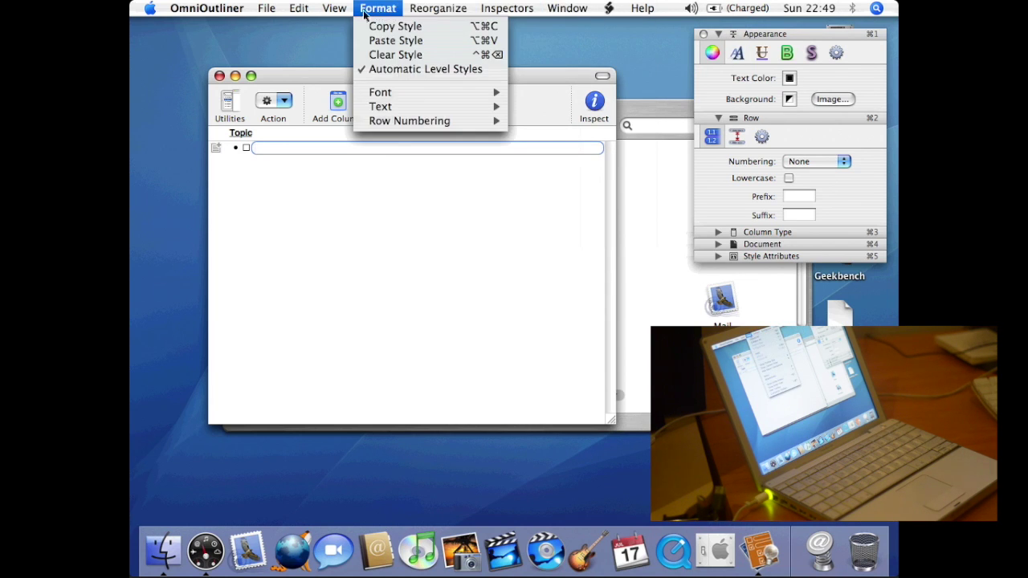
{"action": "mouse_move", "coordinate": [340, 13]}
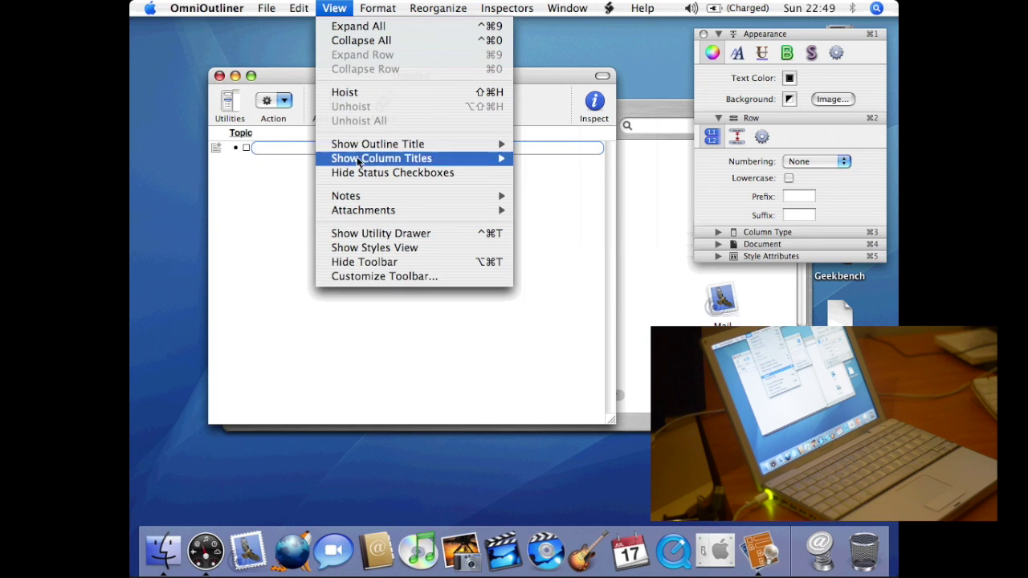
{"action": "mouse_move", "coordinate": [364, 212]}
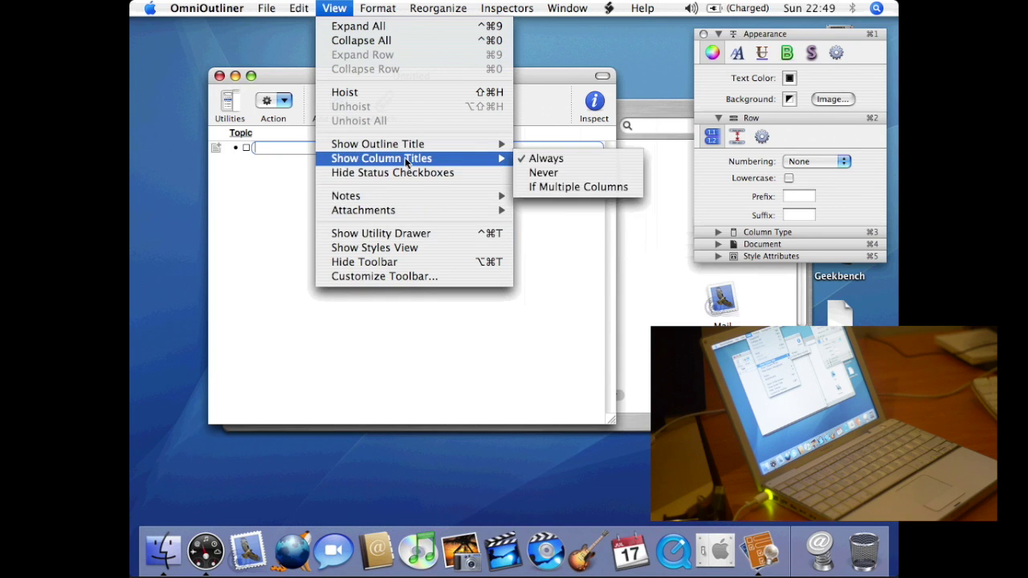
{"action": "mouse_move", "coordinate": [406, 148]}
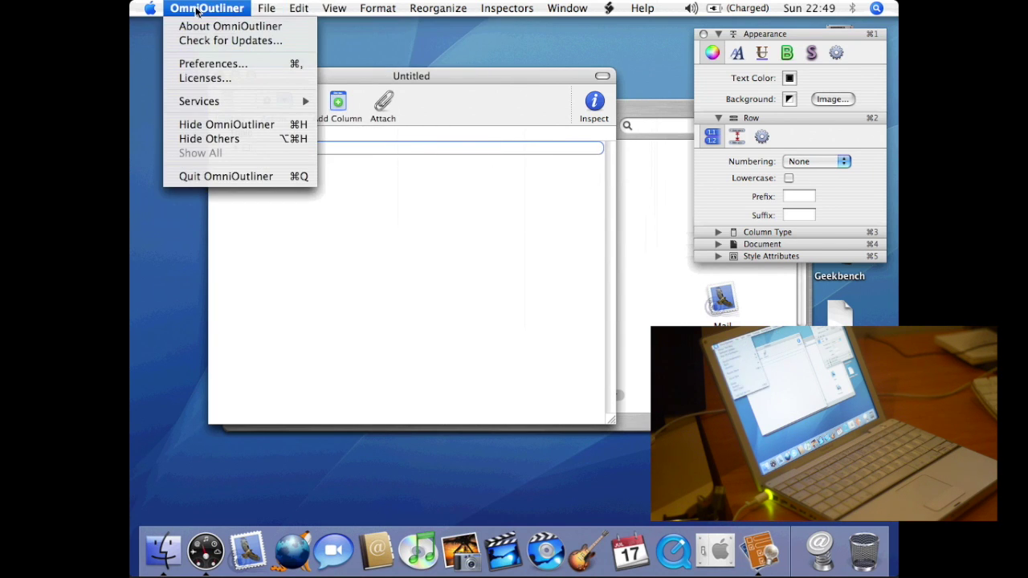
{"action": "mouse_move", "coordinate": [149, 11]}
{"action": "mouse_move", "coordinate": [207, 9]}
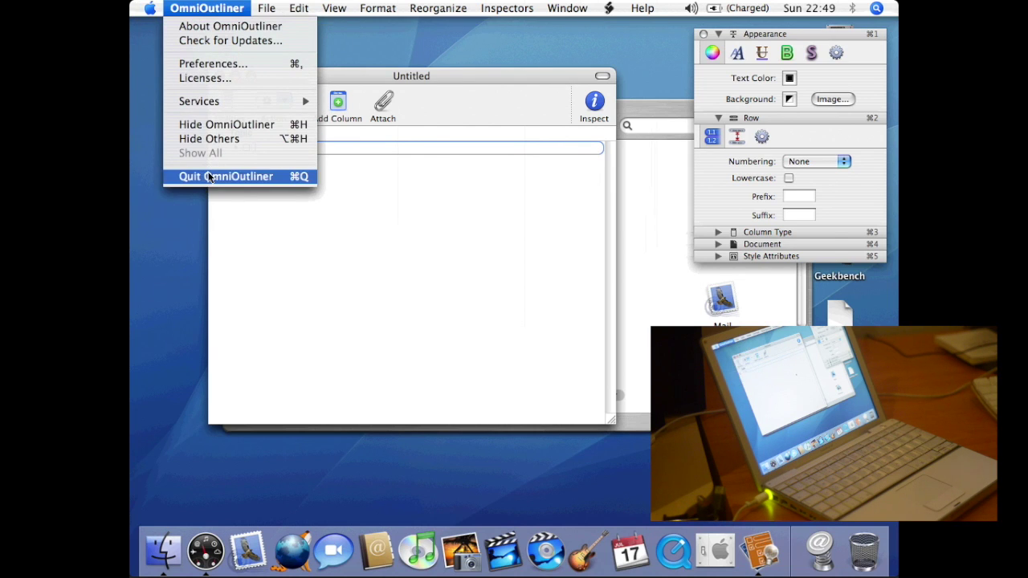
{"action": "left_click", "coordinate": [241, 176]}
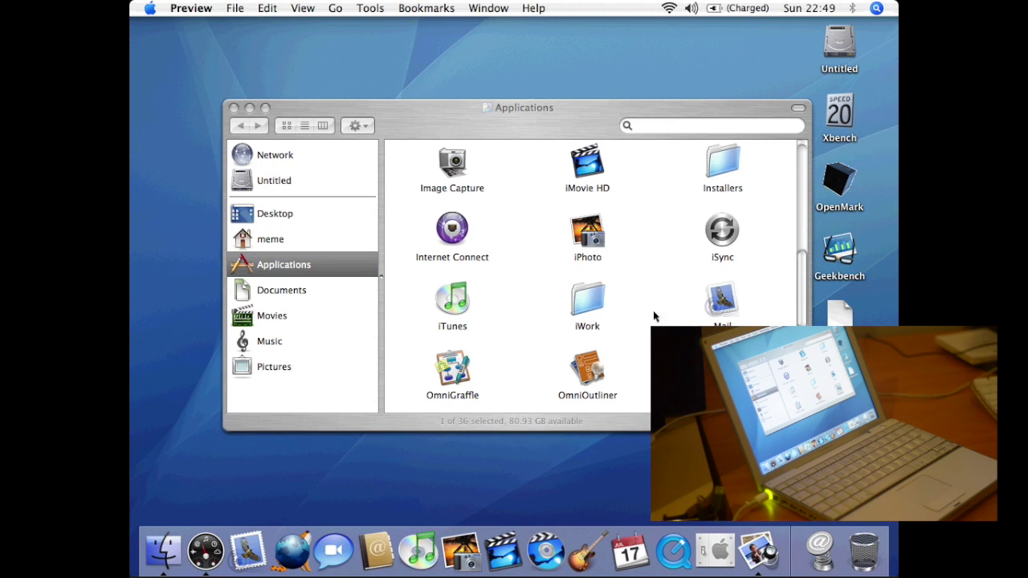
- Look through Preview's File and application menus, then quit Preview
{"action": "left_click", "coordinate": [239, 9]}
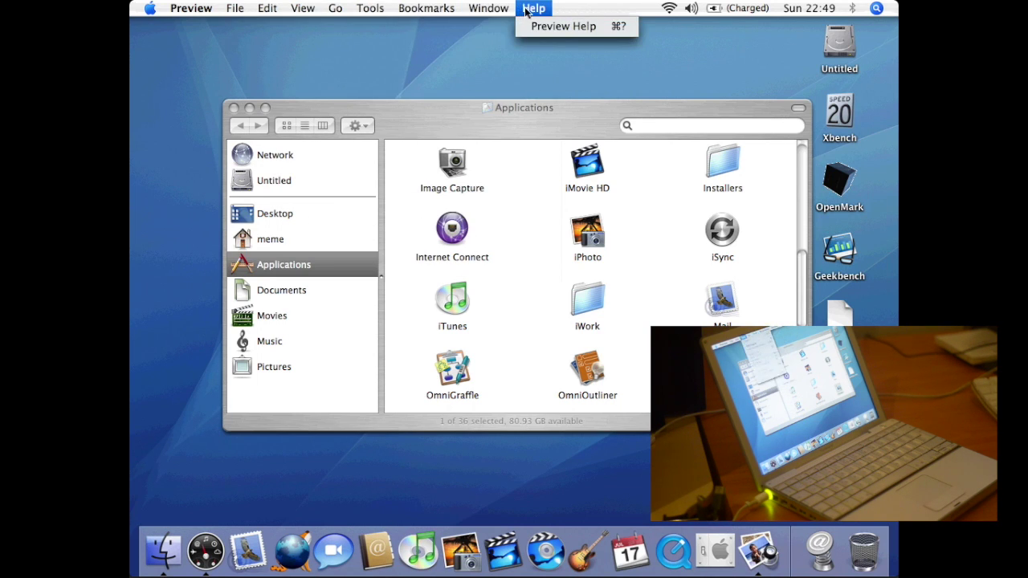
{"action": "left_click", "coordinate": [200, 13]}
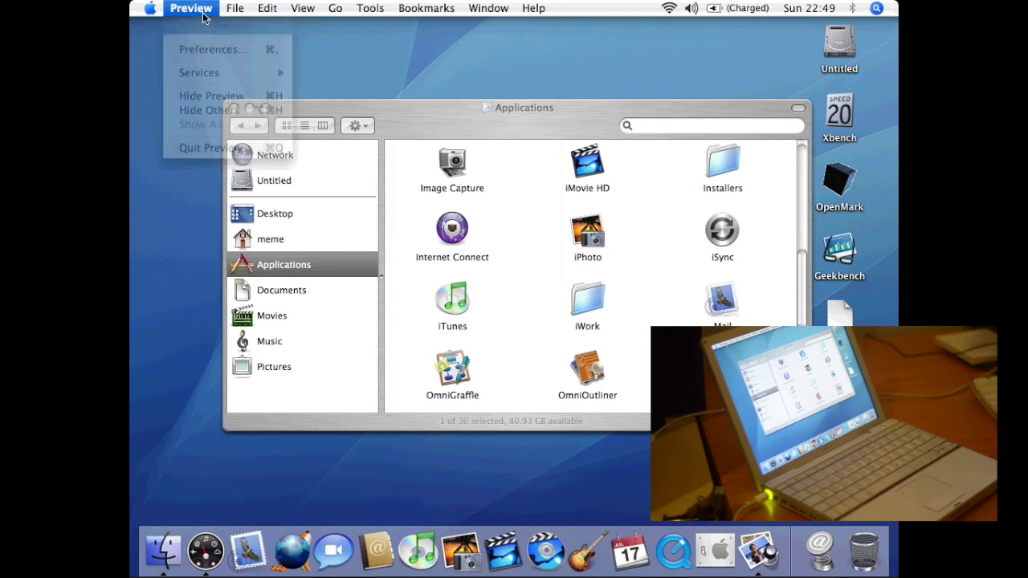
{"action": "left_click", "coordinate": [197, 10]}
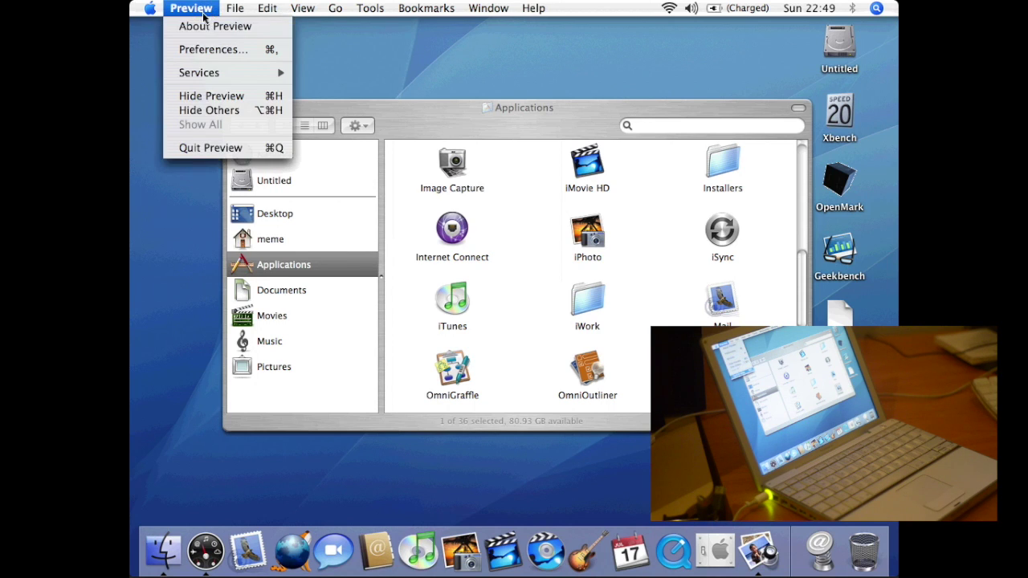
{"action": "left_click", "coordinate": [211, 148]}
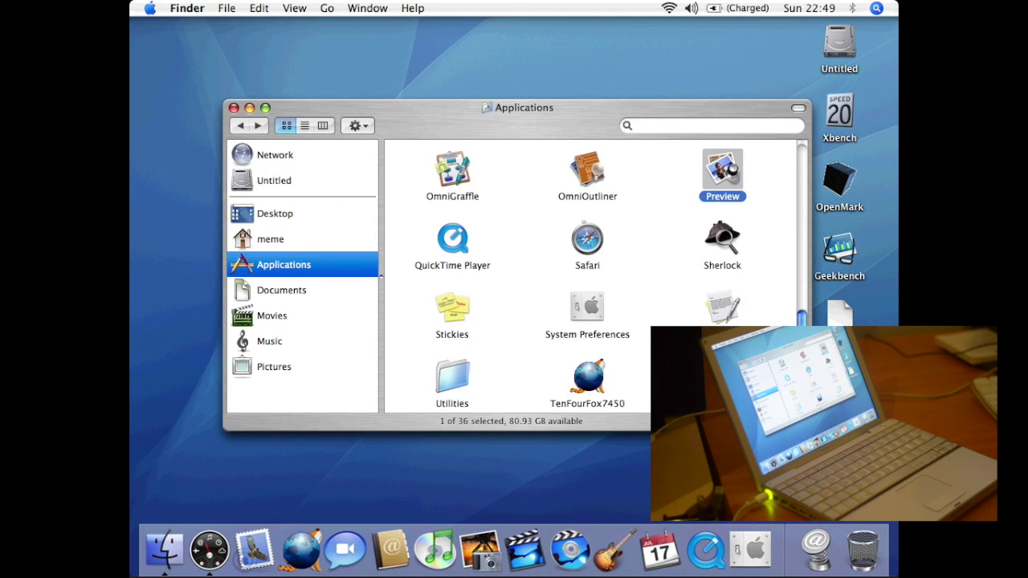
- Launch QuickTime Player from Applications, which opens the trailers site in TenFourFox
{"action": "double_click", "coordinate": [454, 243]}
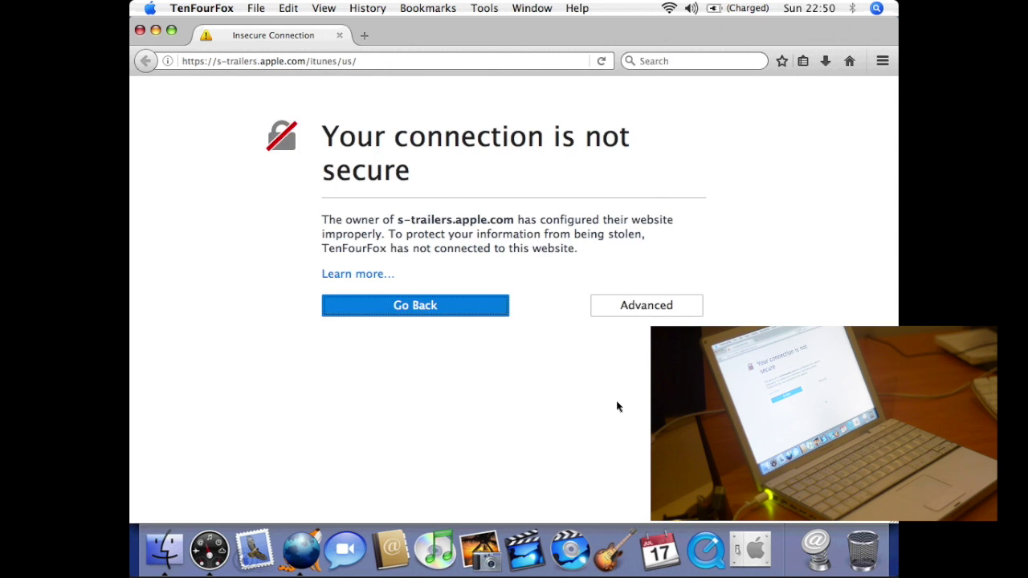
- Read about the insecure-connection warning and show the certificate error's technical details
{"action": "left_click", "coordinate": [369, 277]}
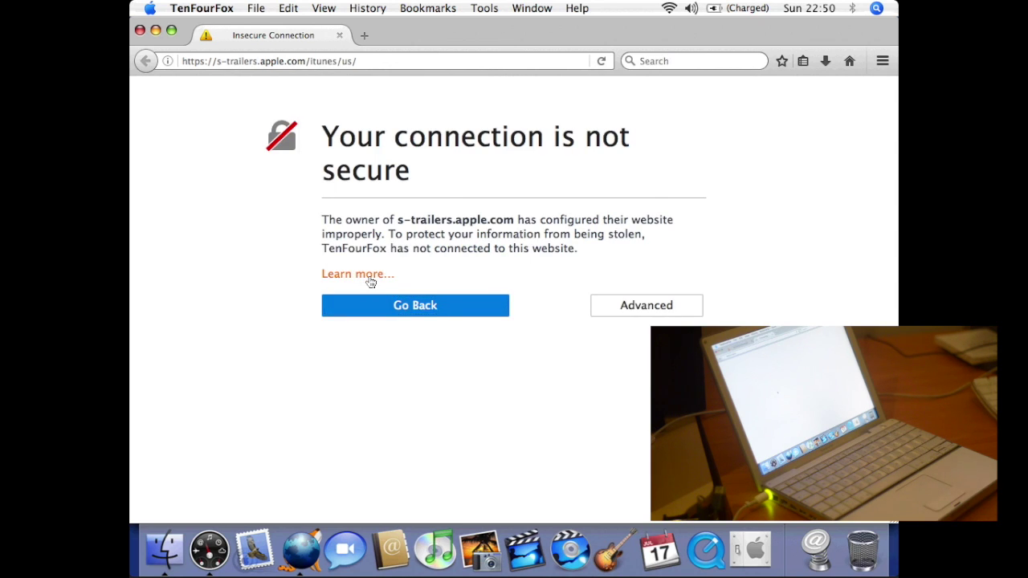
{"action": "left_click", "coordinate": [287, 36]}
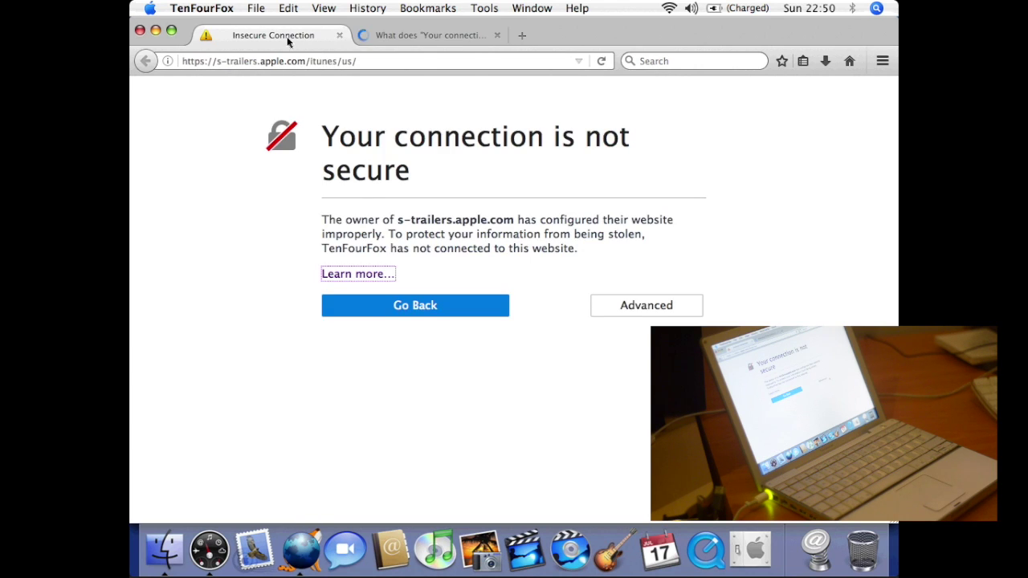
{"action": "left_click", "coordinate": [664, 300]}
- Confirm a permanent security exception for s-trailers.apple.com and close the help tab
{"action": "left_click", "coordinate": [395, 461]}
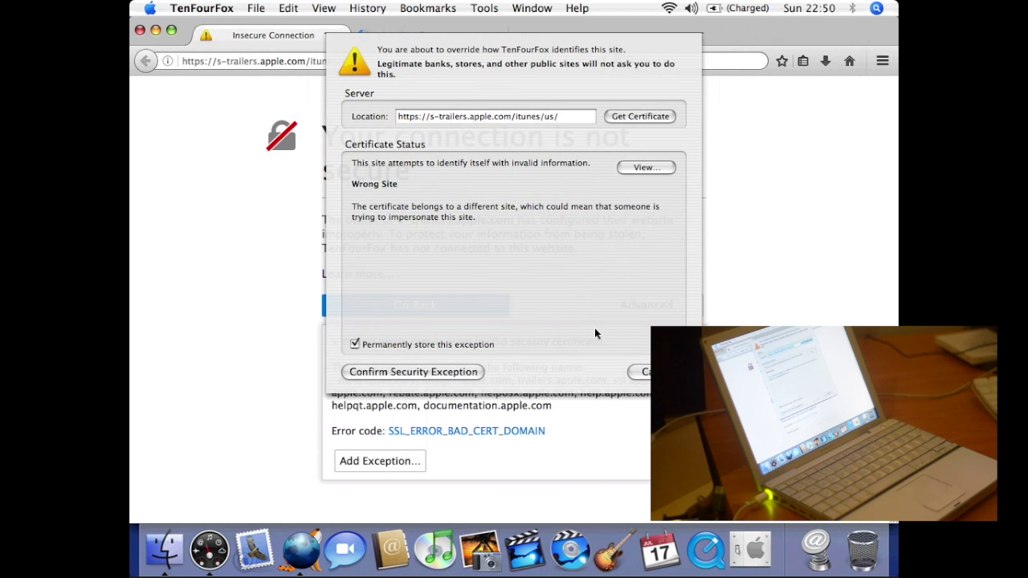
{"action": "left_click", "coordinate": [472, 116]}
{"action": "triple_click", "coordinate": [430, 116]}
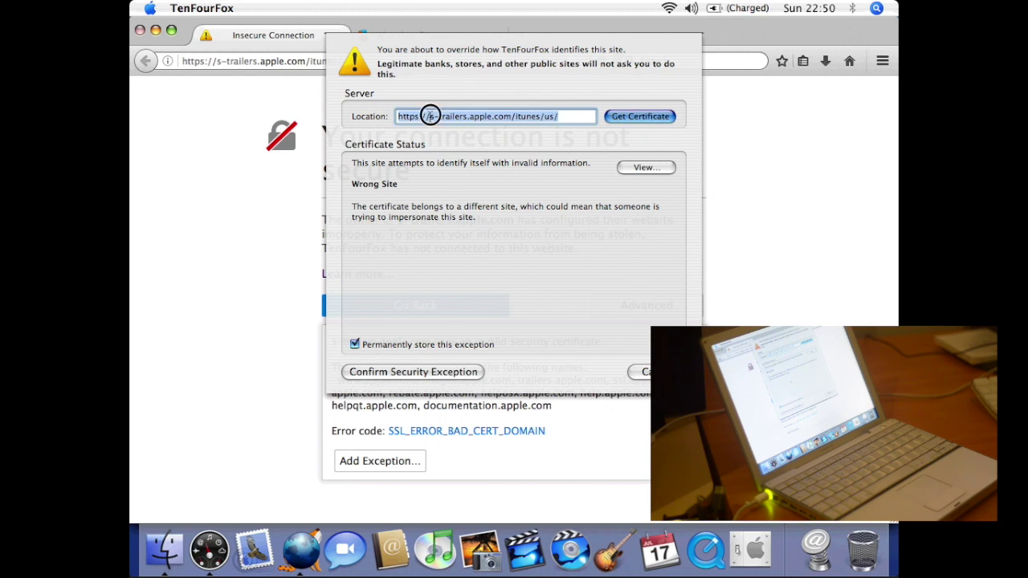
{"action": "left_click", "coordinate": [463, 372]}
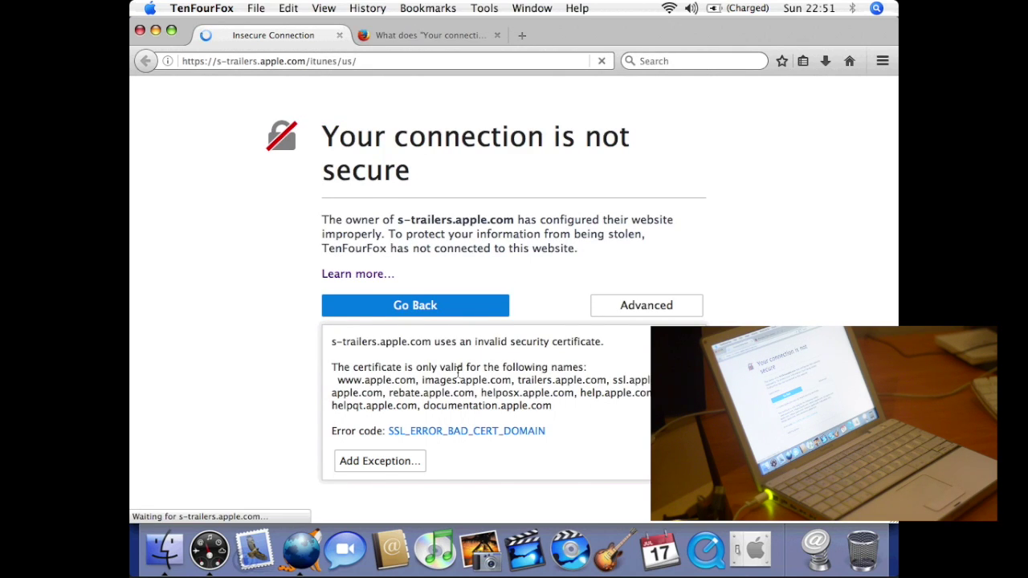
{"action": "left_click", "coordinate": [498, 34]}
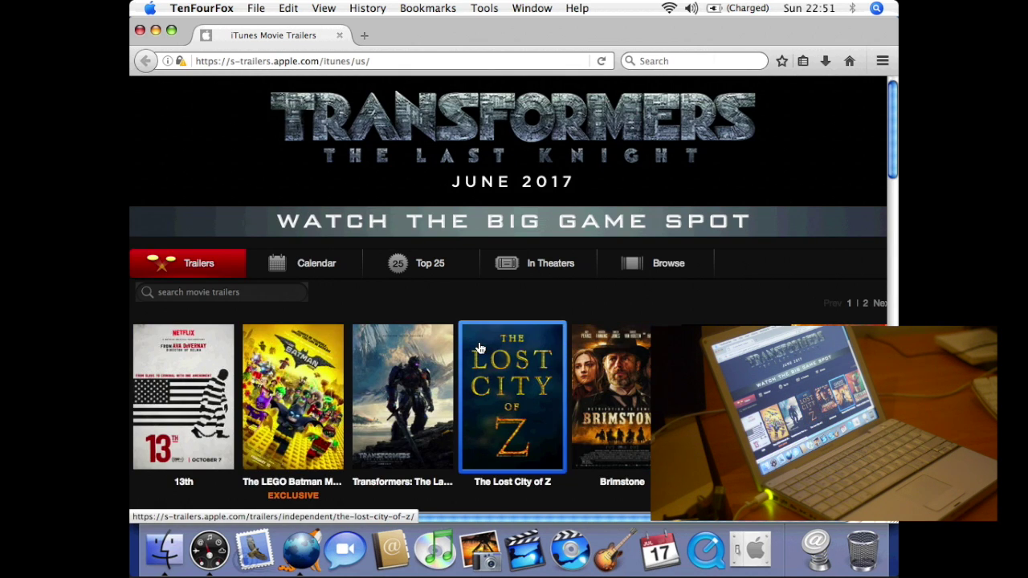
- Open the 13th film page from the iTunes Movie Trailers posters
{"action": "left_click", "coordinate": [211, 391]}
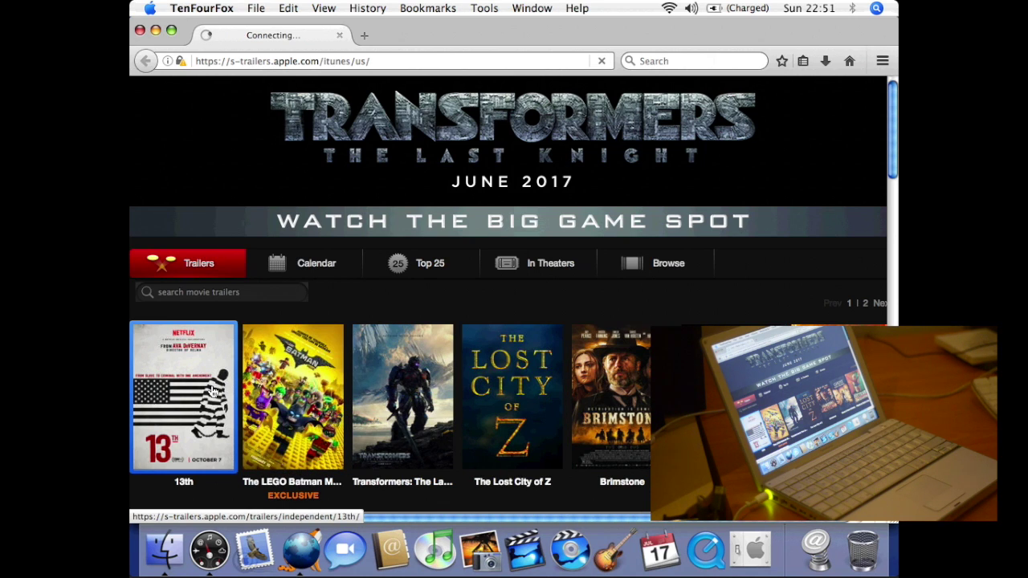
{"action": "left_click", "coordinate": [560, 335]}
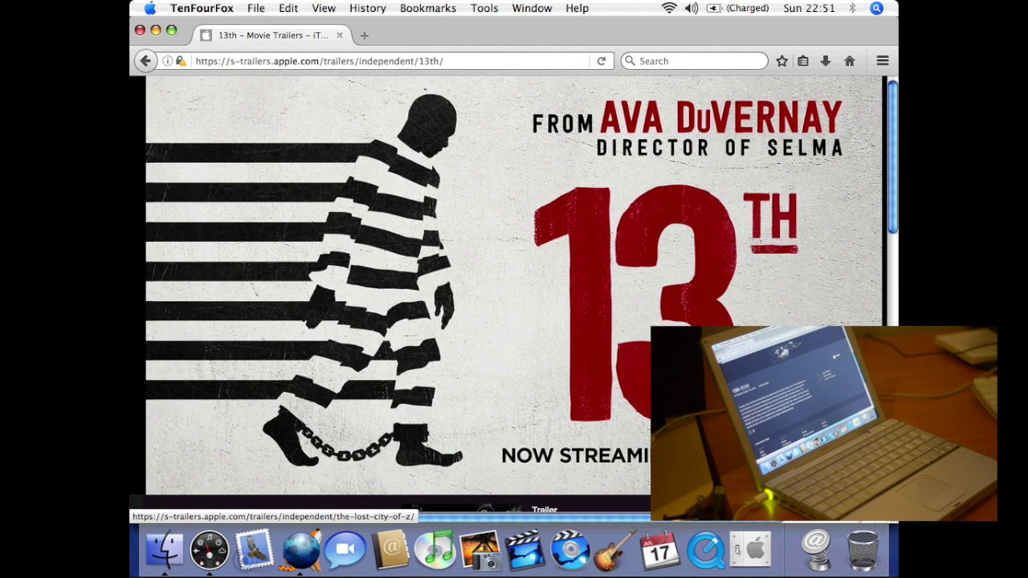
{"action": "scroll", "coordinate": [514, 294], "scroll_direction": "down", "scroll_amount": 10}
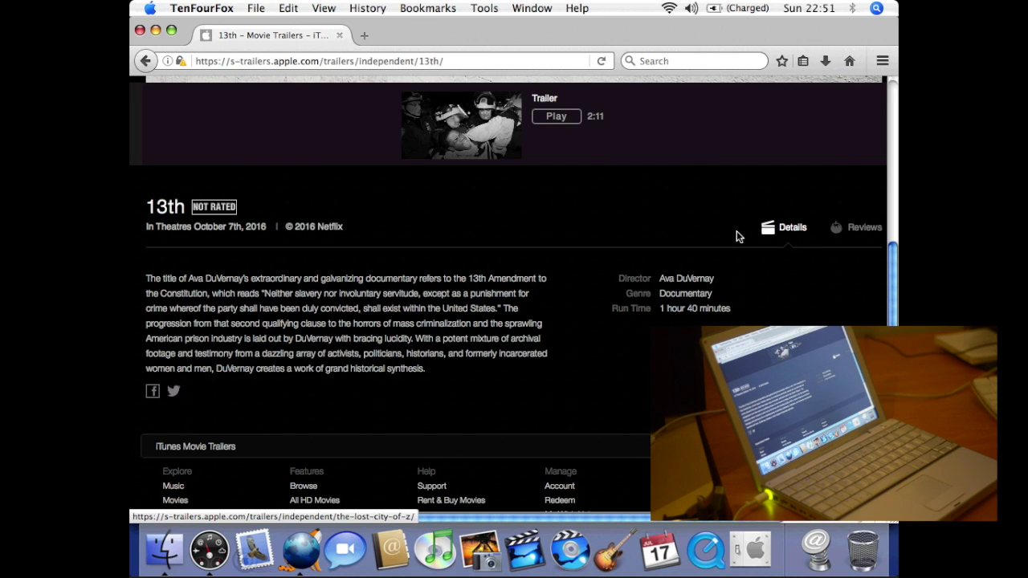
- Play the 13th trailer and check network traffic in Activity Monitor, launched via Spotlight
{"action": "left_click", "coordinate": [557, 116]}
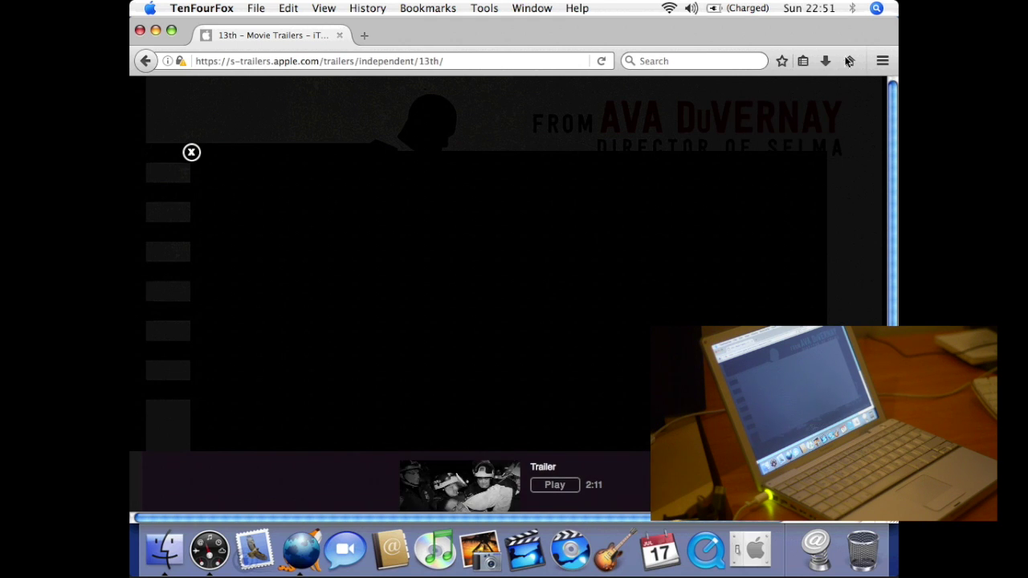
{"action": "left_click", "coordinate": [881, 10]}
{"action": "type", "text": "ac"}
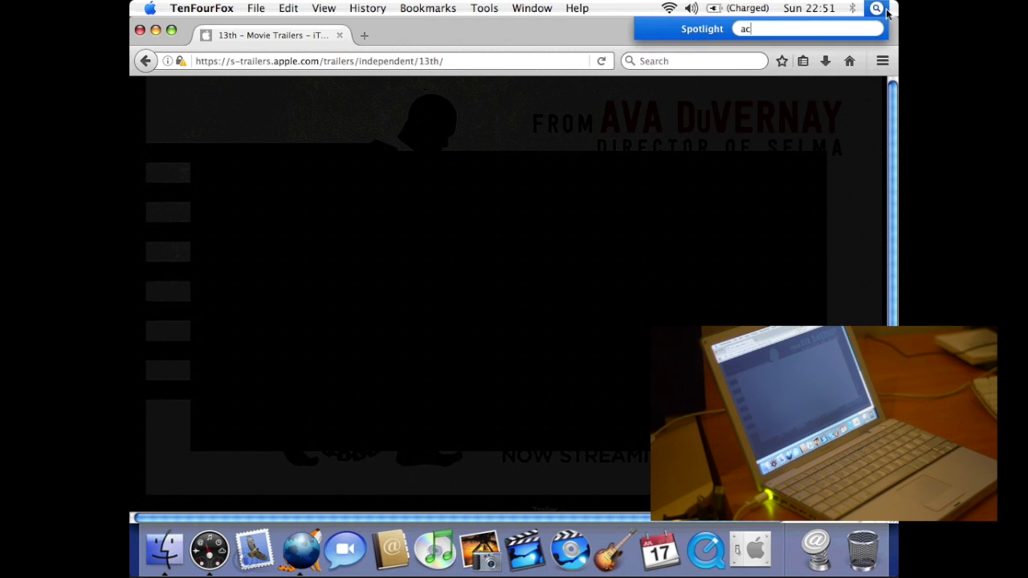
{"action": "type", "text": "tivity"}
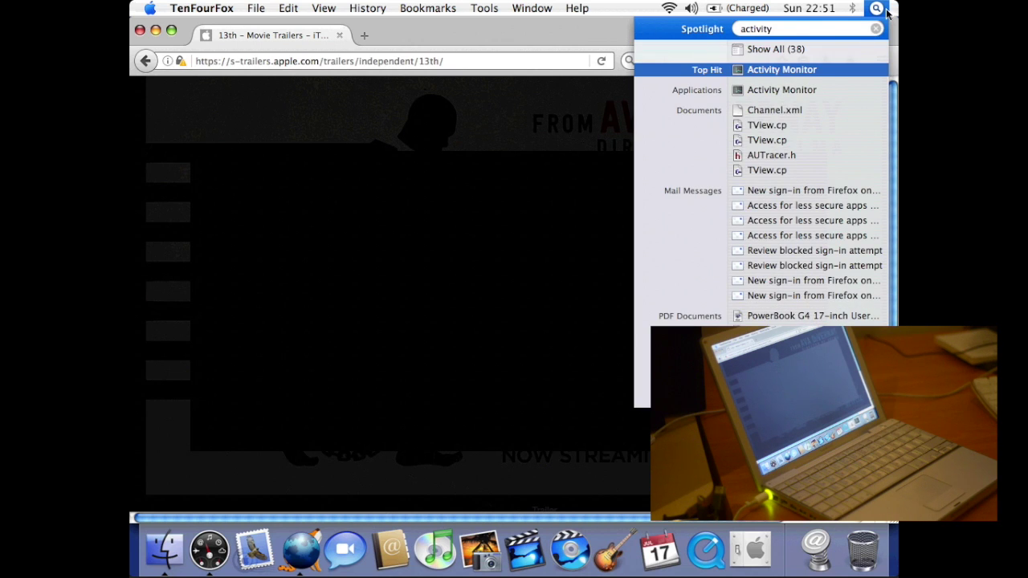
{"action": "key", "text": "Return"}
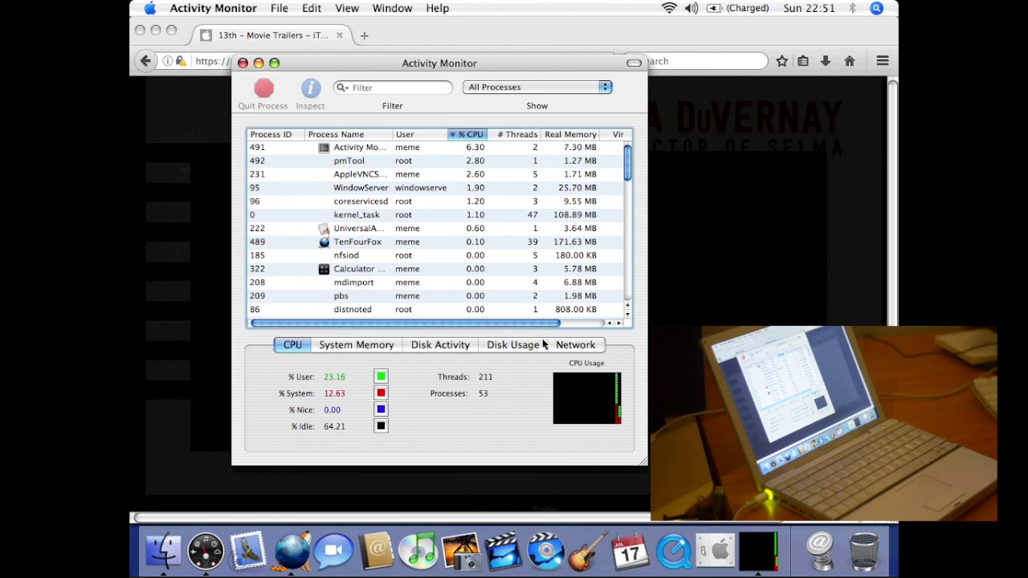
{"action": "left_click", "coordinate": [570, 346]}
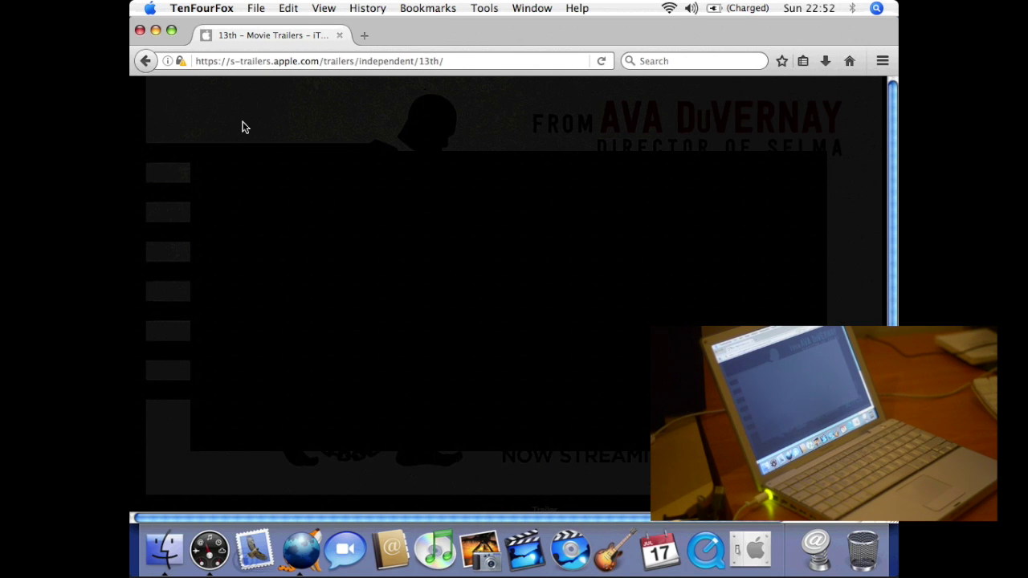
{"action": "left_click", "coordinate": [216, 11]}
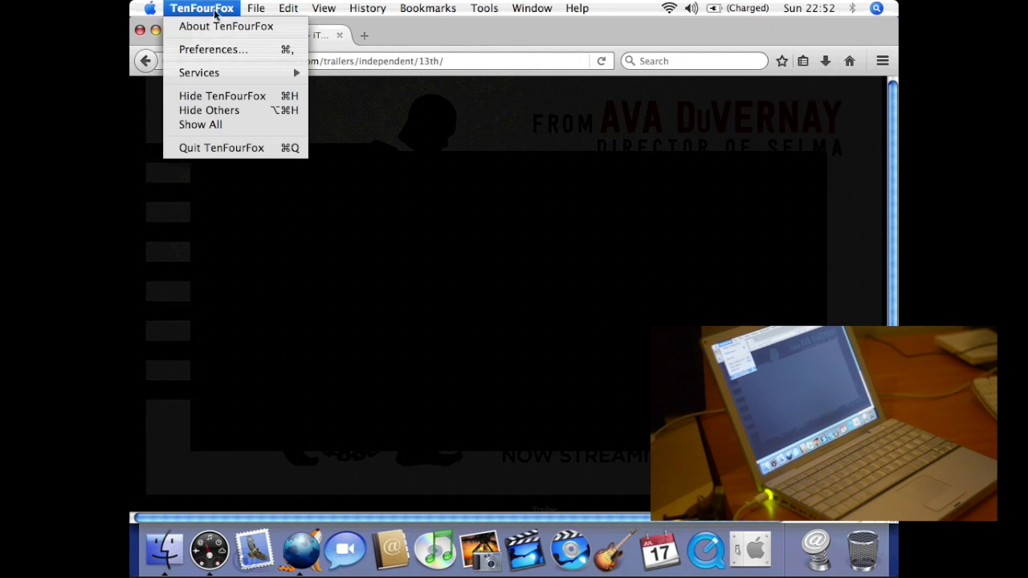
- Quit TenFourFox and launch Sherlock from the Applications folder
{"action": "left_click", "coordinate": [211, 150]}
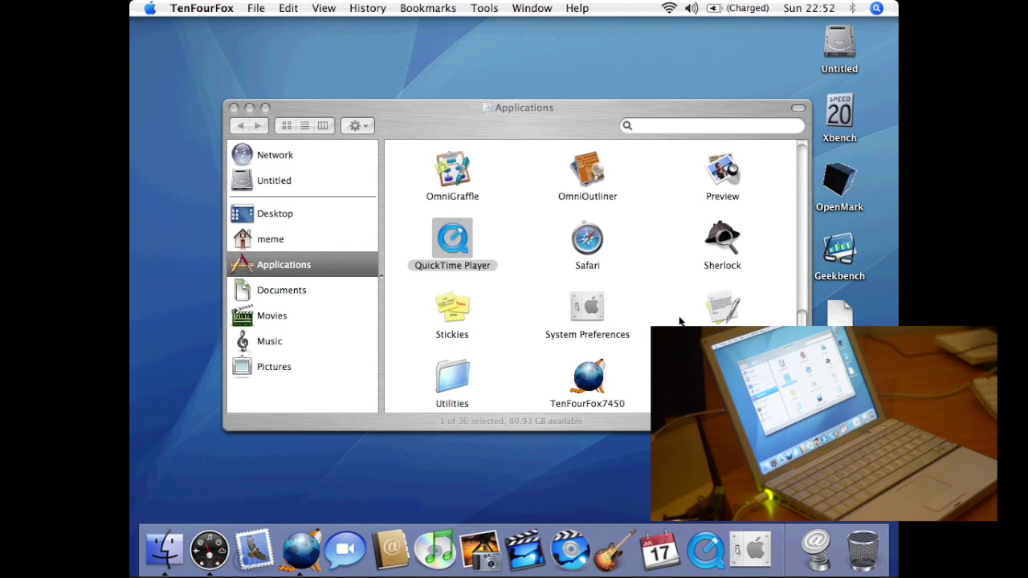
{"action": "left_click", "coordinate": [727, 240]}
{"action": "double_click", "coordinate": [727, 241]}
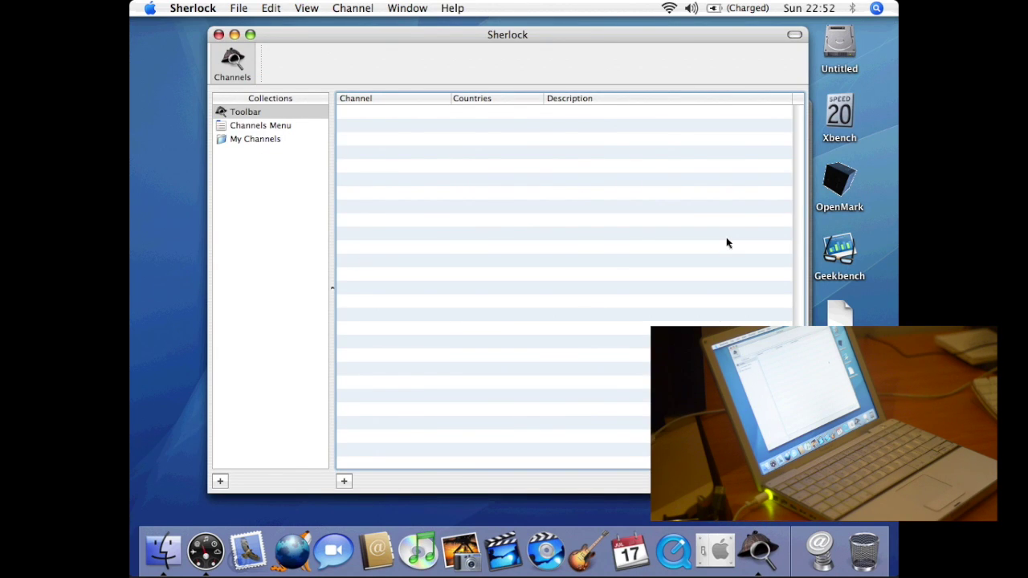
- Browse Sherlock's Channels Menu, My Channels and Toolbar collections
{"action": "left_click", "coordinate": [271, 125]}
{"action": "left_click", "coordinate": [265, 140]}
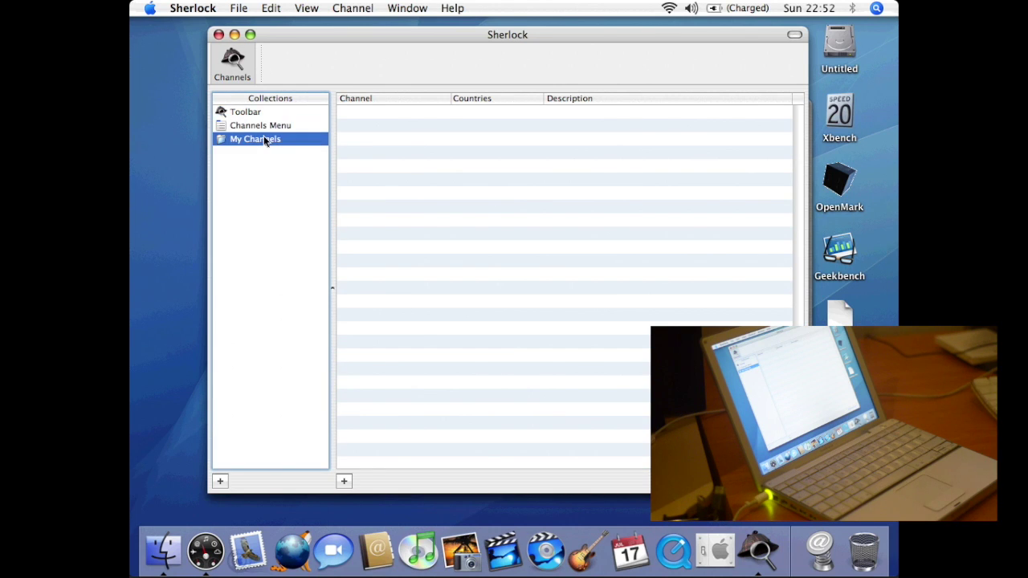
{"action": "left_click", "coordinate": [265, 126]}
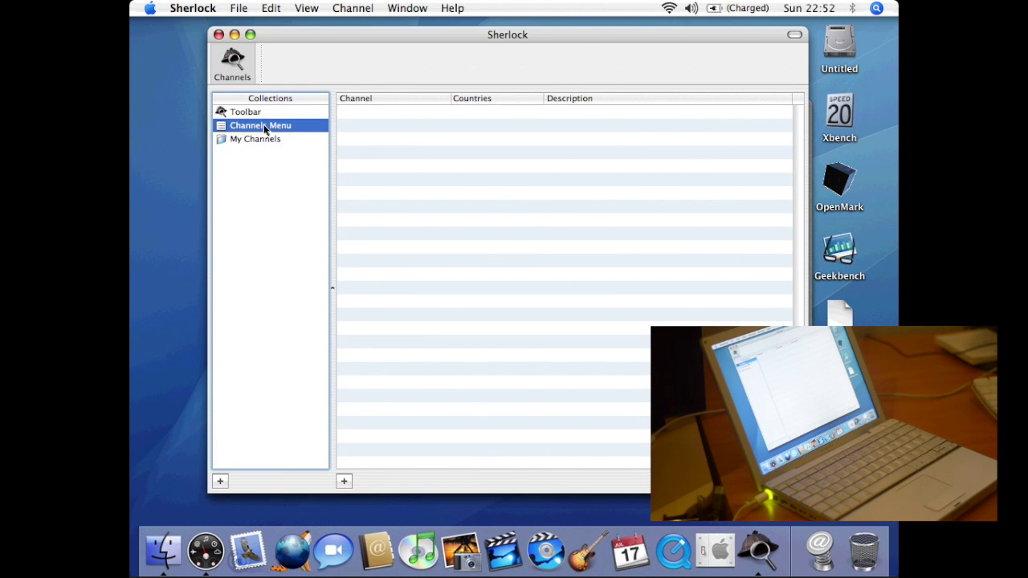
{"action": "left_click", "coordinate": [271, 113]}
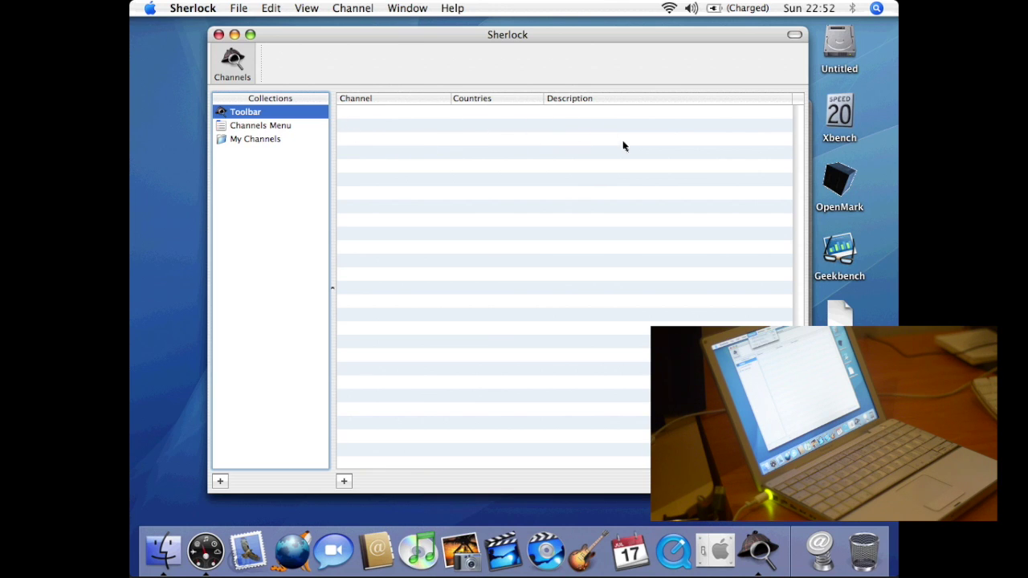
- View Sherlock's version information in About Sherlock, then close it
{"action": "left_click", "coordinate": [354, 8]}
{"action": "mouse_move", "coordinate": [305, 8]}
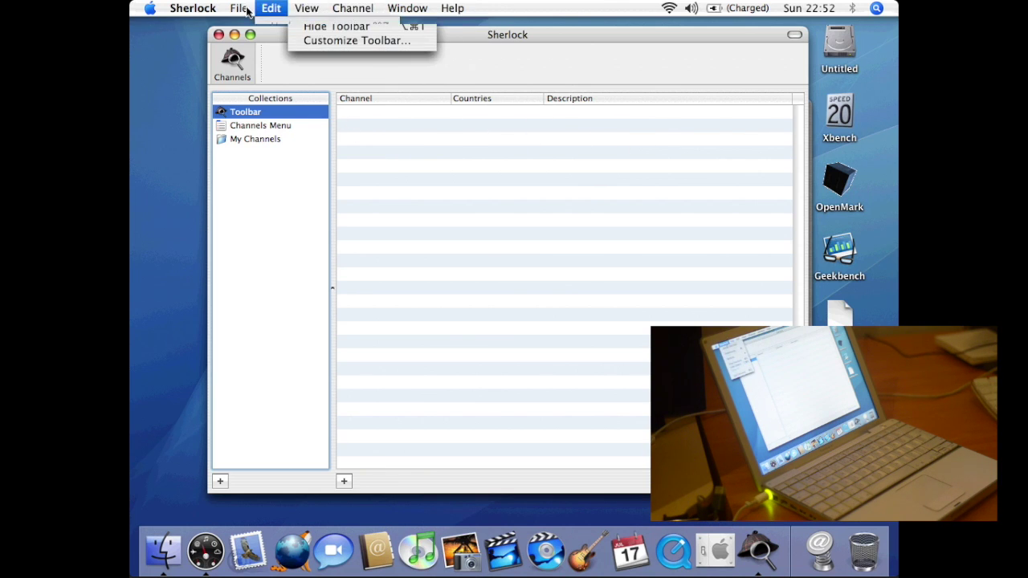
{"action": "mouse_move", "coordinate": [193, 8]}
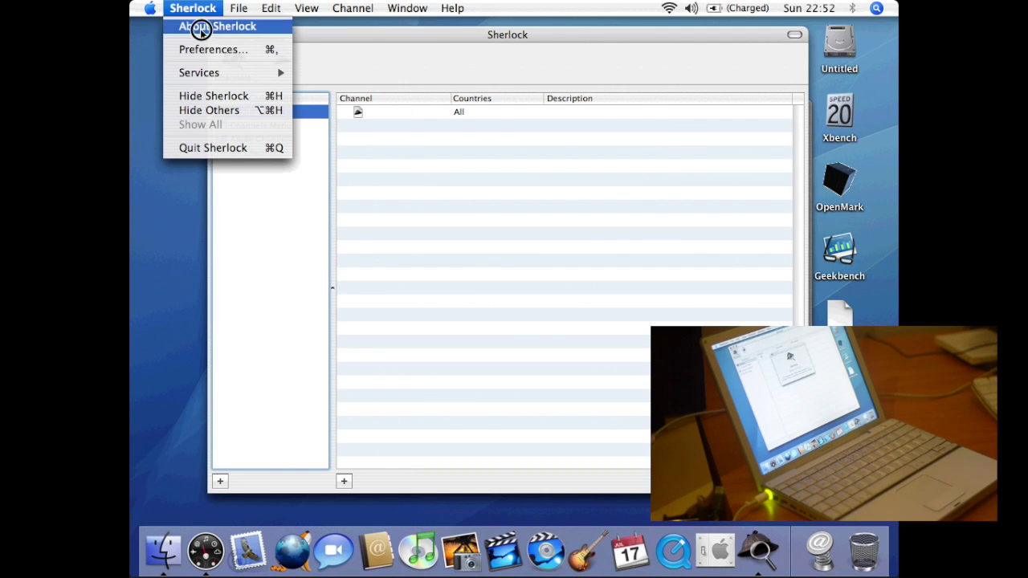
{"action": "left_click", "coordinate": [199, 26]}
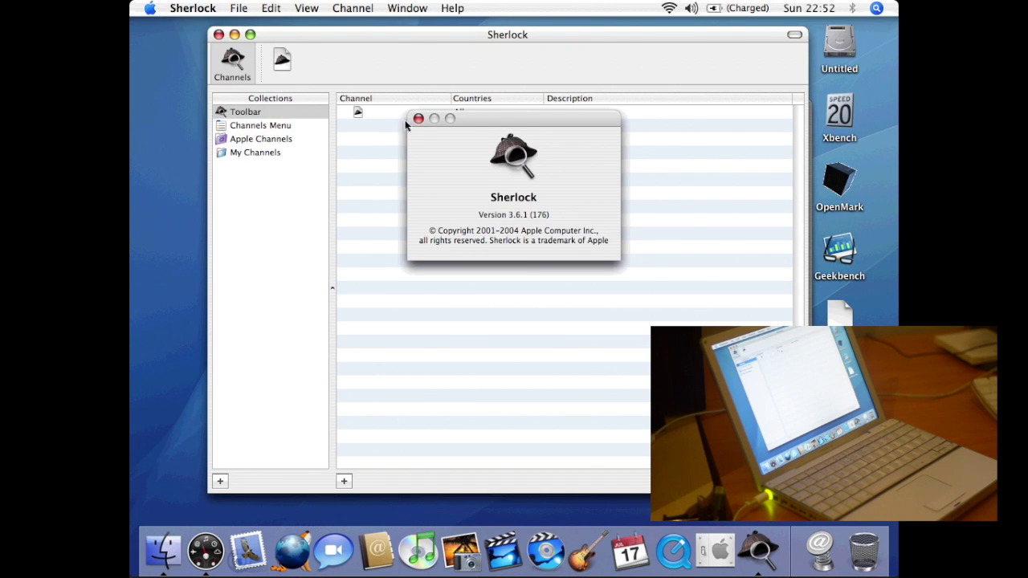
{"action": "left_click", "coordinate": [418, 118]}
- Open the first channel, then return and view the Apple Channels collection
{"action": "double_click", "coordinate": [474, 115]}
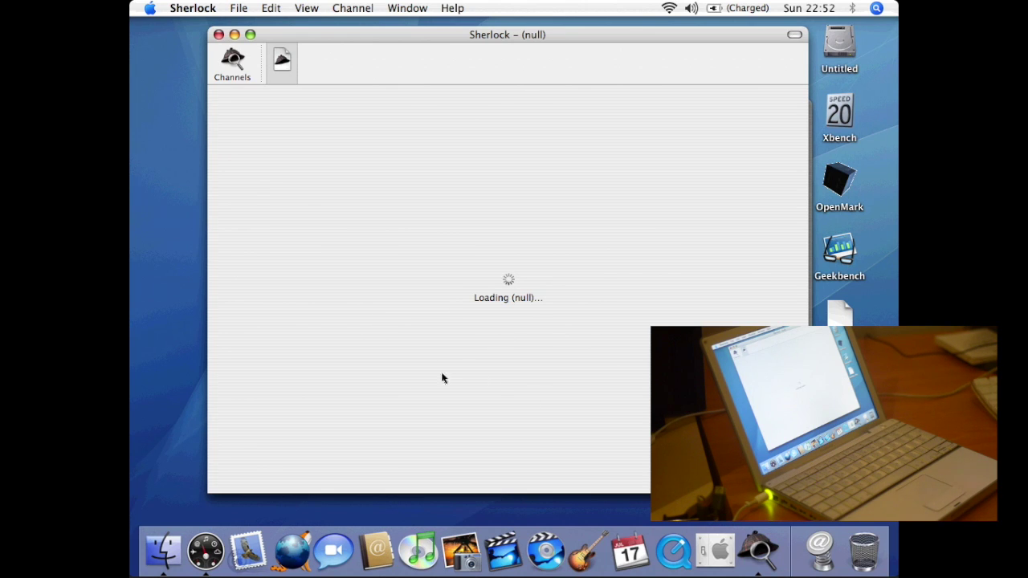
{"action": "left_click", "coordinate": [234, 76]}
{"action": "left_click", "coordinate": [245, 140]}
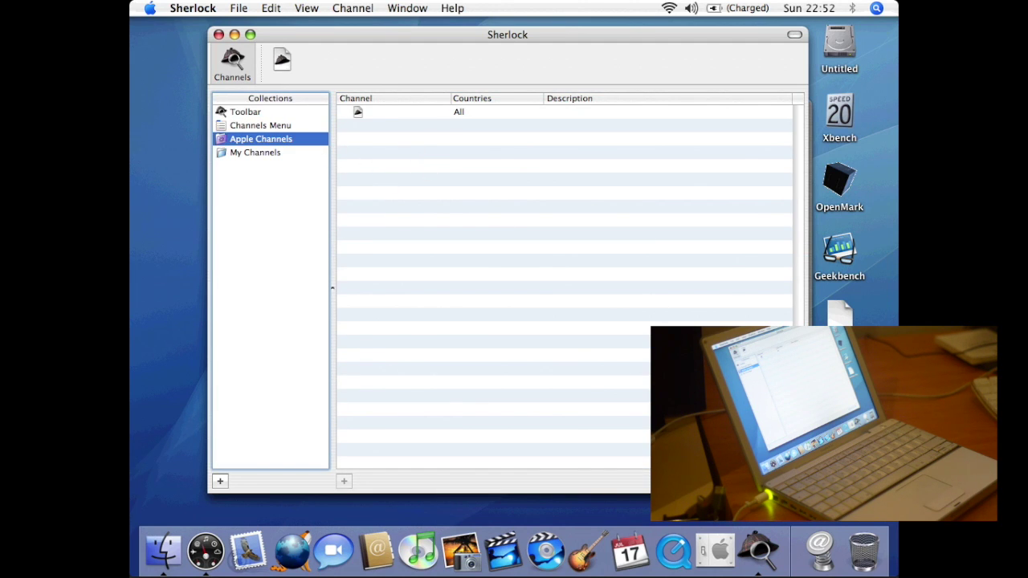
- Check Sherlock's cookie preferences, leaving them on Always, and close the preferences
{"action": "left_click", "coordinate": [196, 9]}
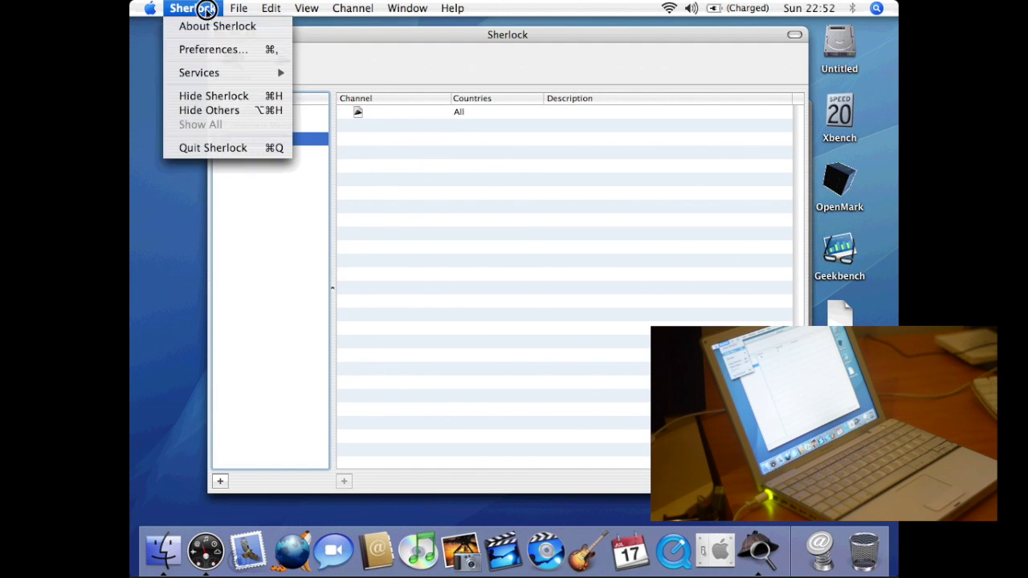
{"action": "left_click", "coordinate": [214, 48]}
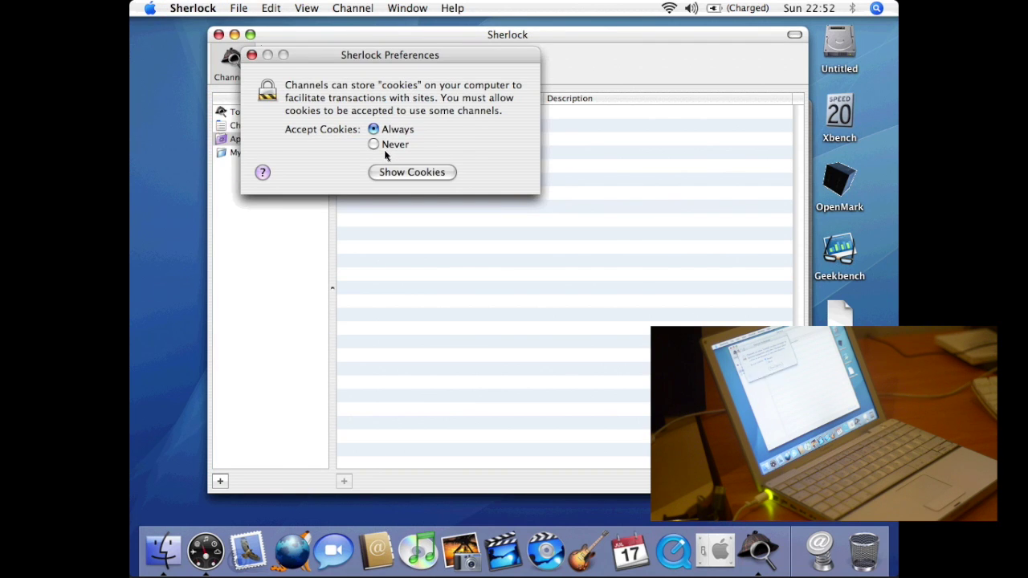
{"action": "left_click", "coordinate": [251, 54]}
{"action": "left_click", "coordinate": [201, 9]}
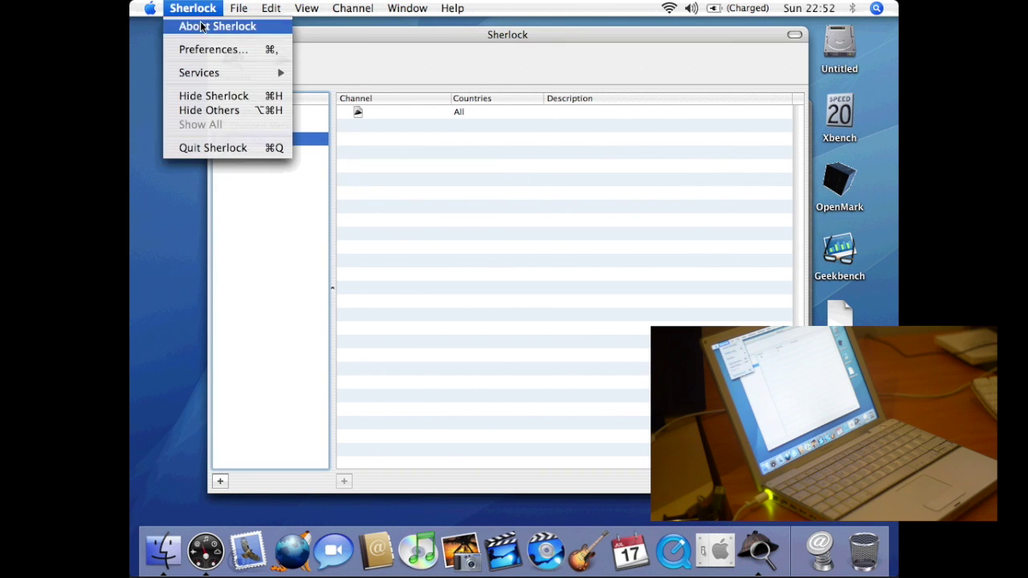
{"action": "left_click", "coordinate": [235, 148]}
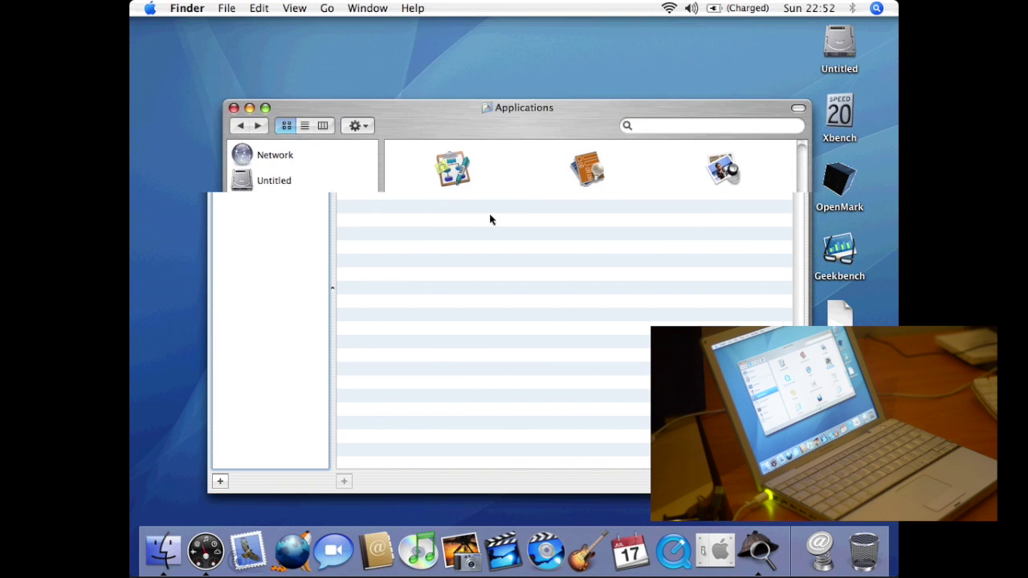
{"action": "left_click", "coordinate": [443, 309]}
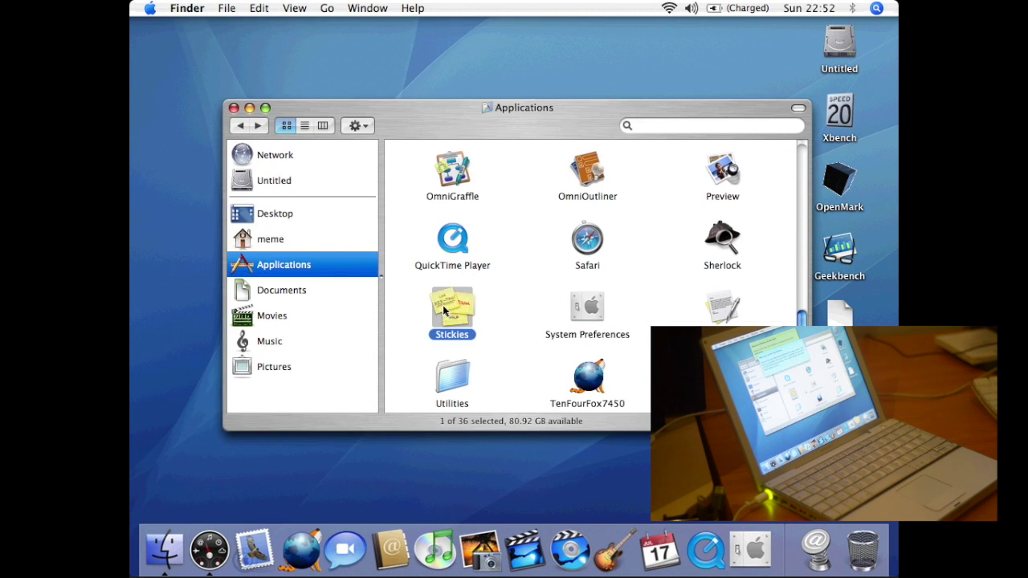
{"action": "double_click", "coordinate": [442, 305]}
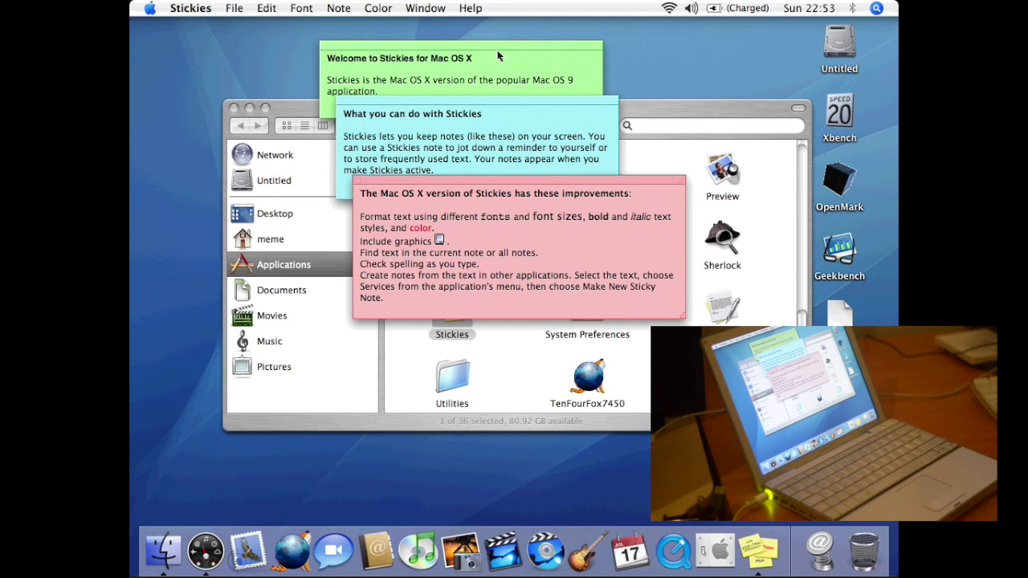
{"action": "mouse_move", "coordinate": [541, 84]}
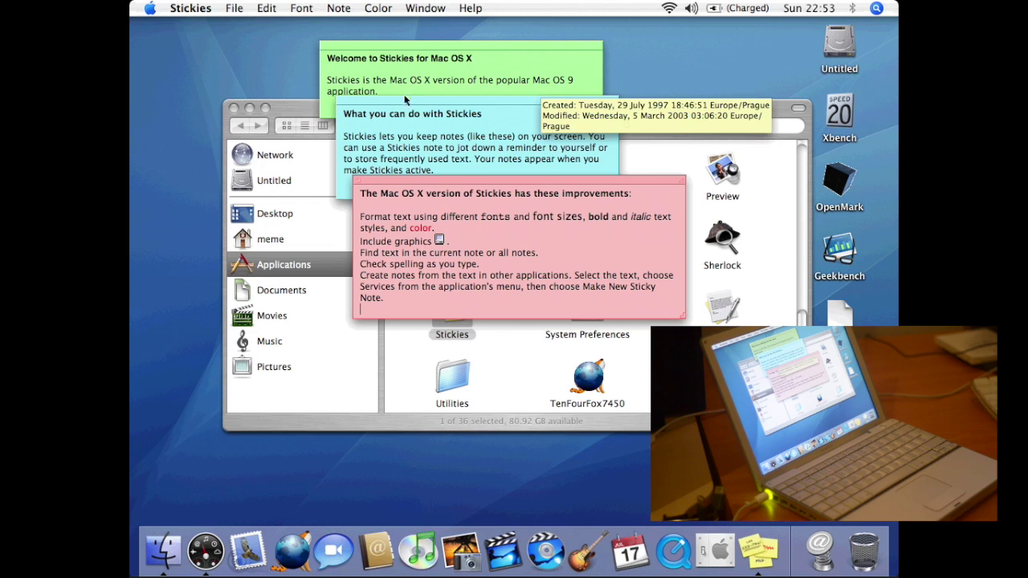
{"action": "mouse_move", "coordinate": [477, 242]}
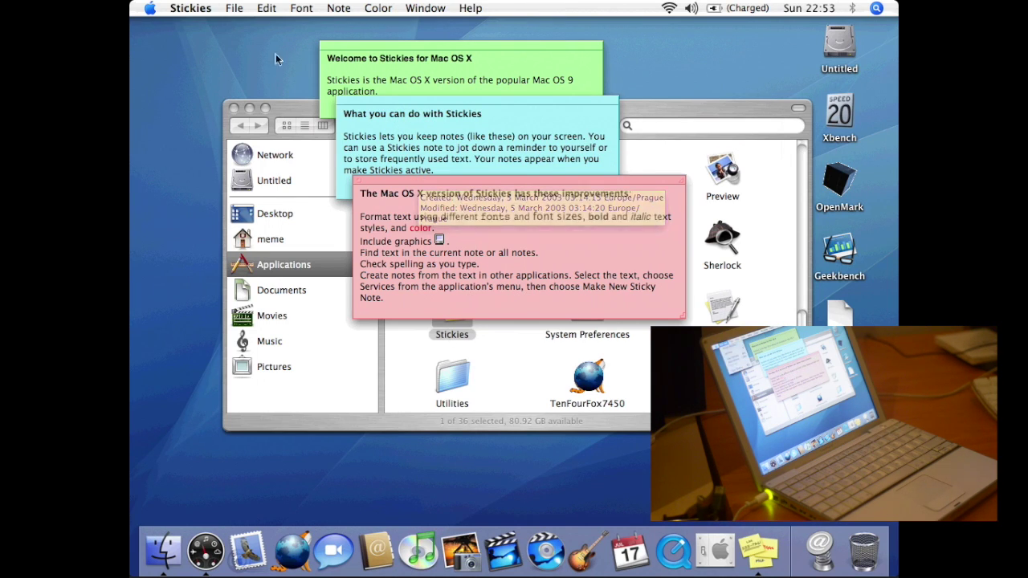
{"action": "left_click", "coordinate": [190, 8]}
{"action": "left_click", "coordinate": [204, 132]}
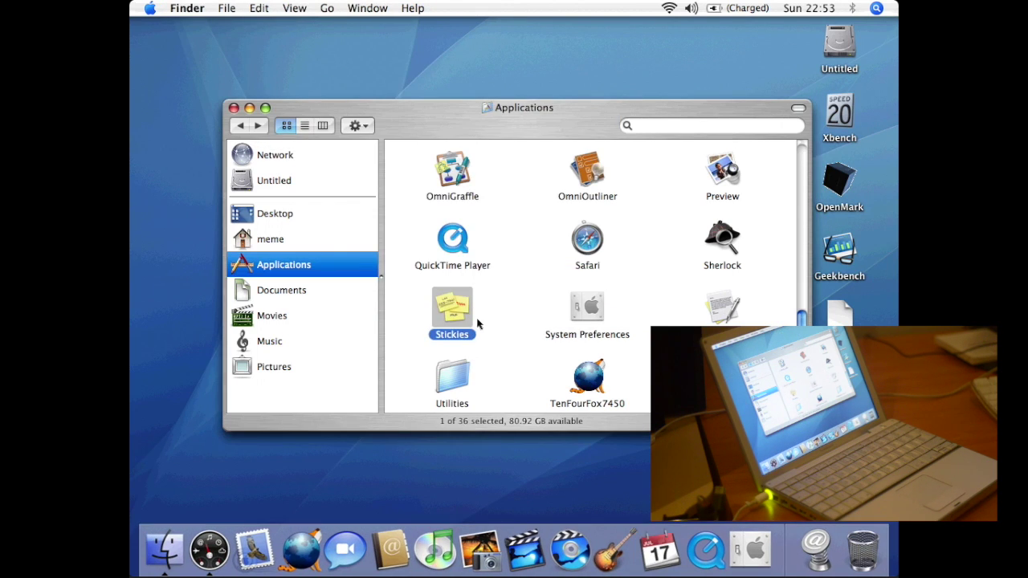
{"action": "left_click", "coordinate": [498, 317]}
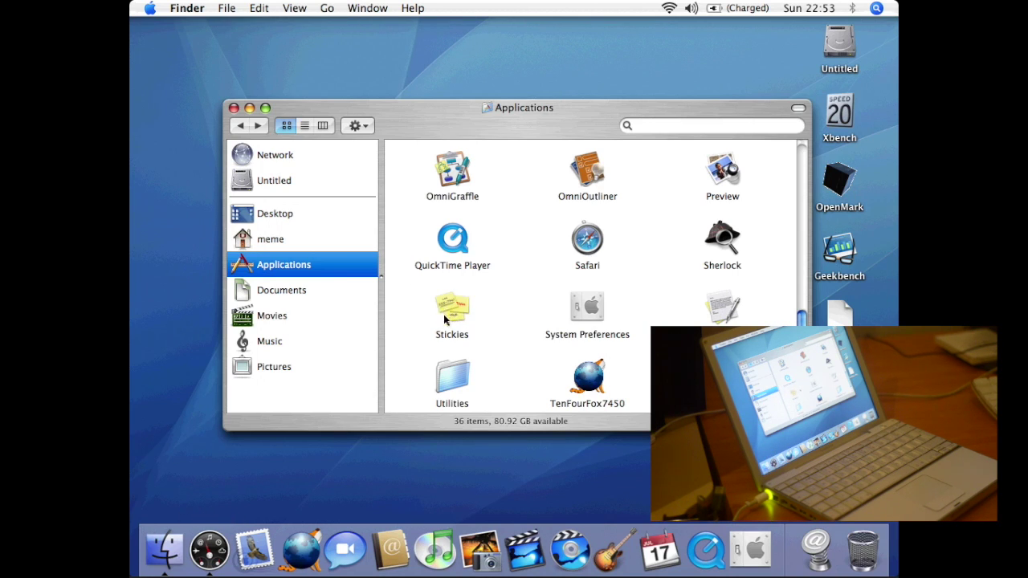
{"action": "double_click", "coordinate": [595, 309]}
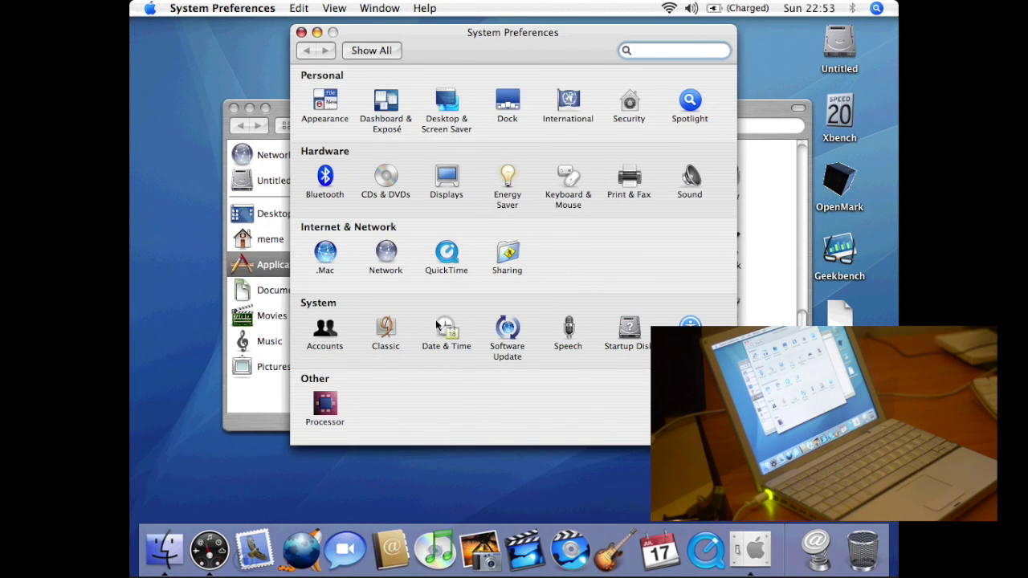
{"action": "left_click", "coordinate": [325, 408]}
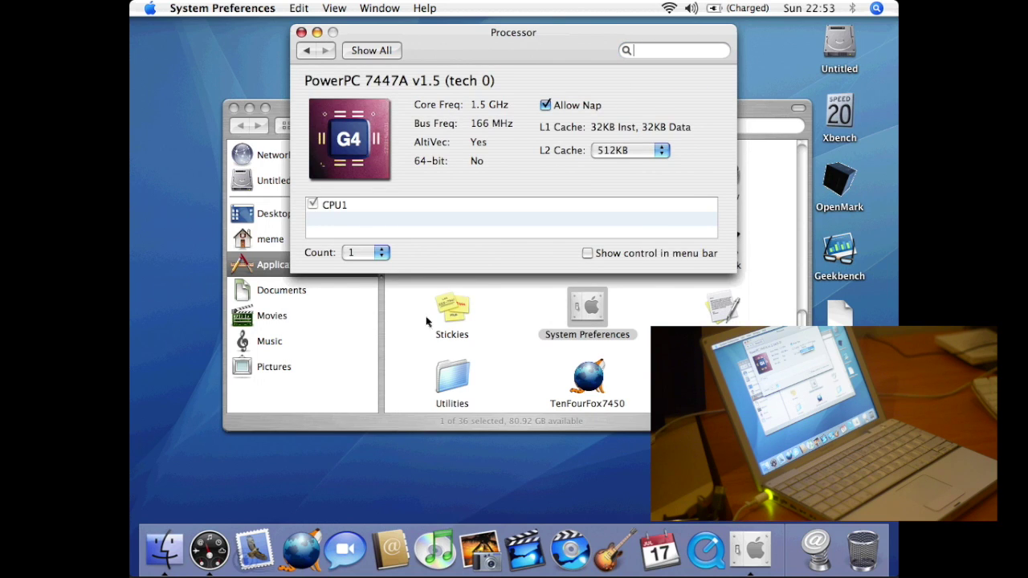
{"action": "left_click", "coordinate": [640, 150]}
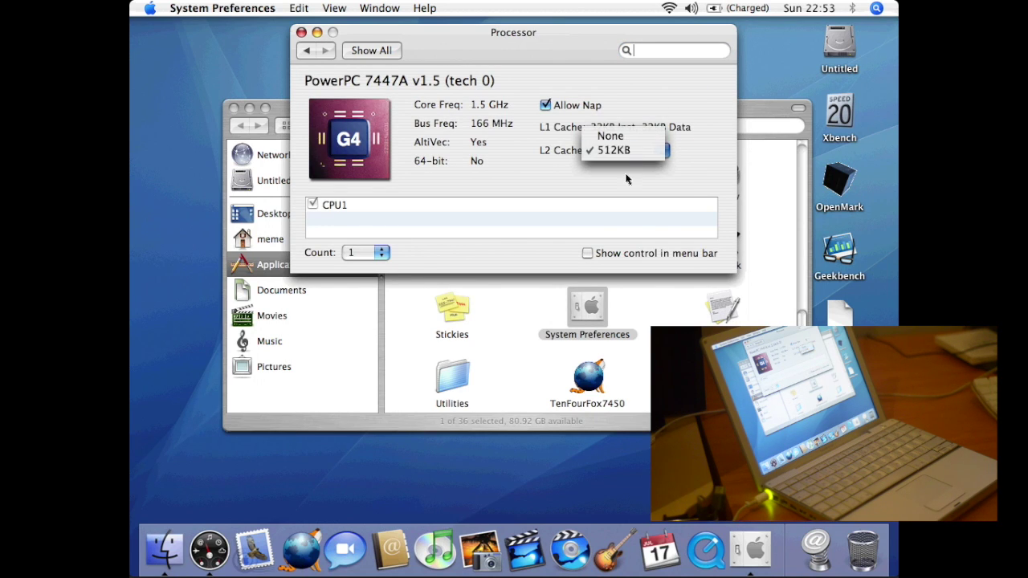
{"action": "left_click", "coordinate": [638, 105]}
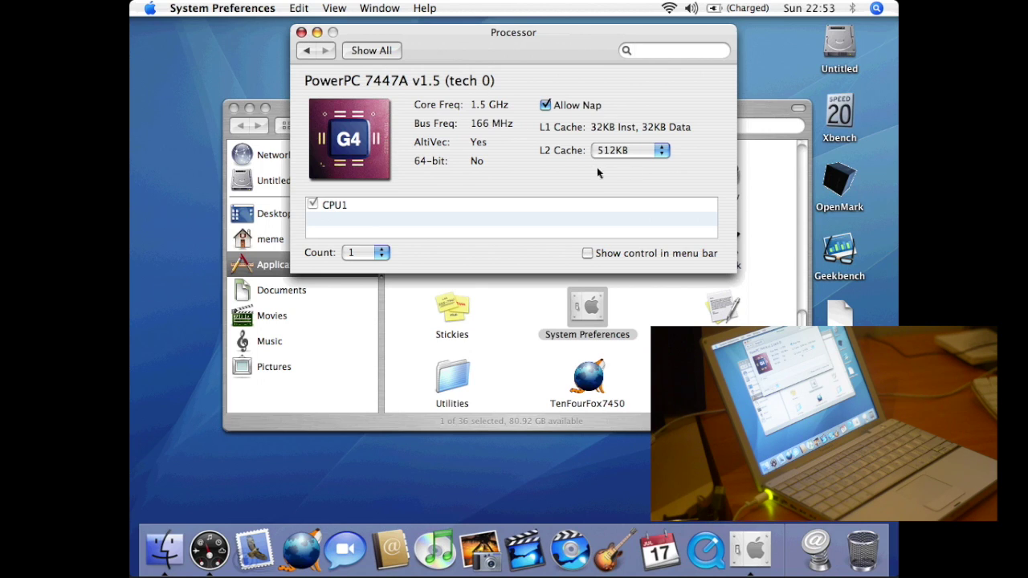
{"action": "left_click", "coordinate": [334, 206]}
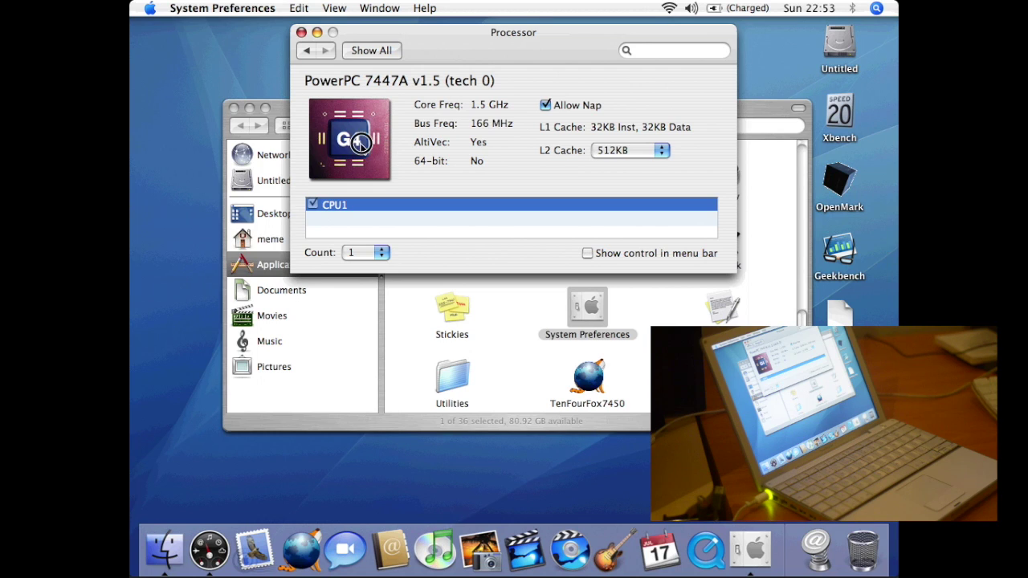
{"action": "left_click", "coordinate": [302, 33]}
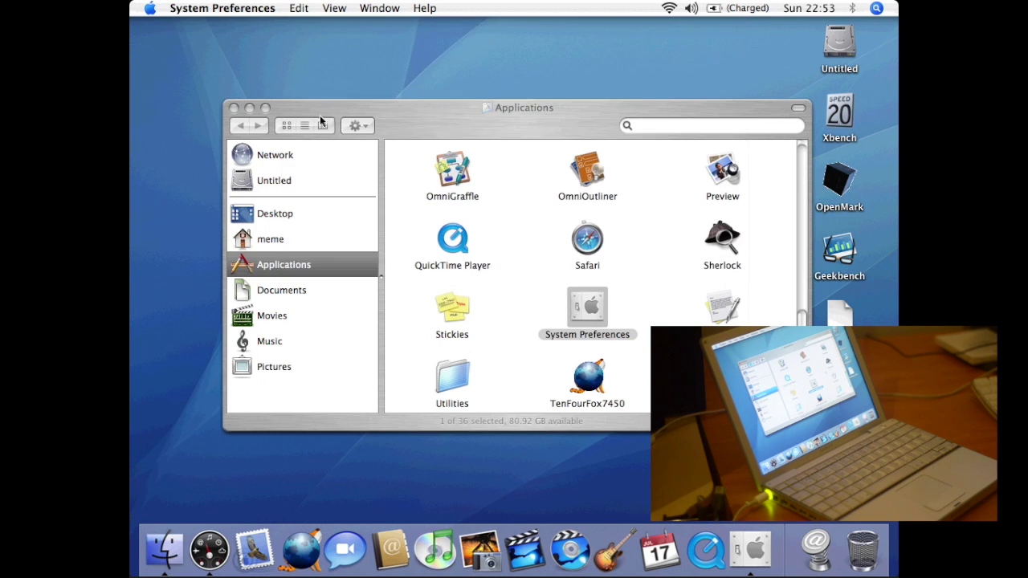
{"action": "double_click", "coordinate": [732, 308]}
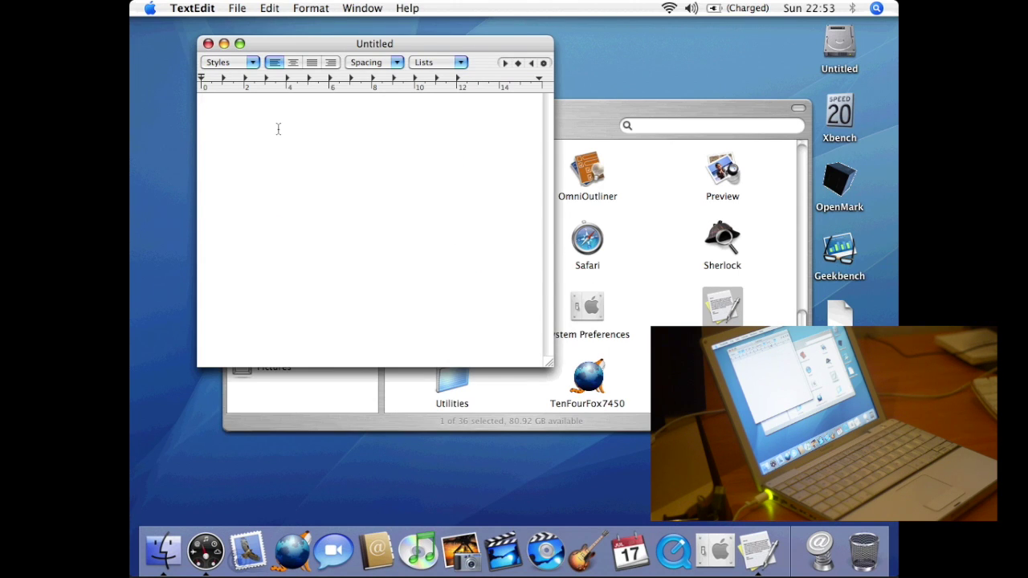
{"action": "left_click", "coordinate": [237, 9]}
{"action": "mouse_move", "coordinate": [377, 8]}
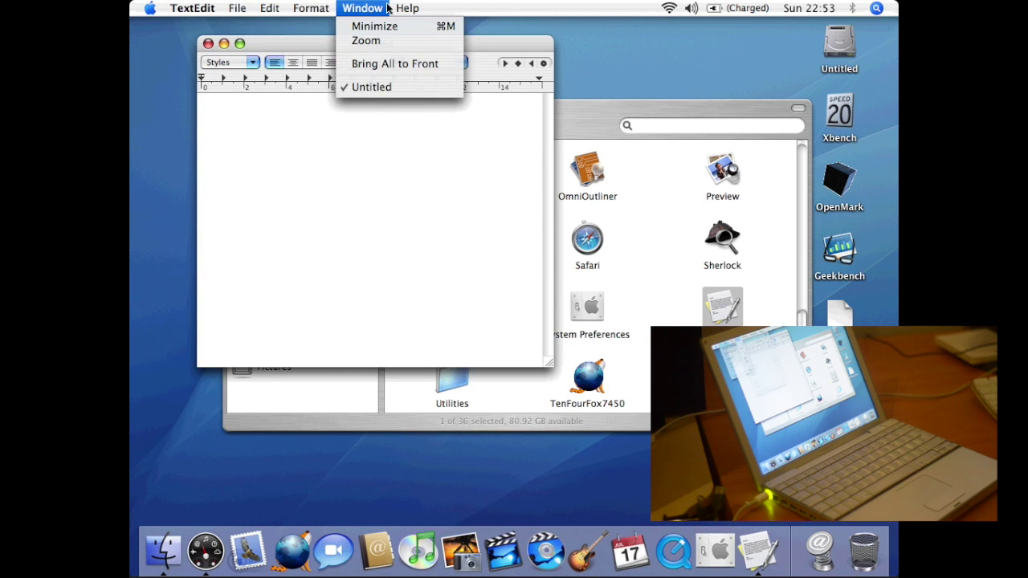
{"action": "mouse_move", "coordinate": [195, 10]}
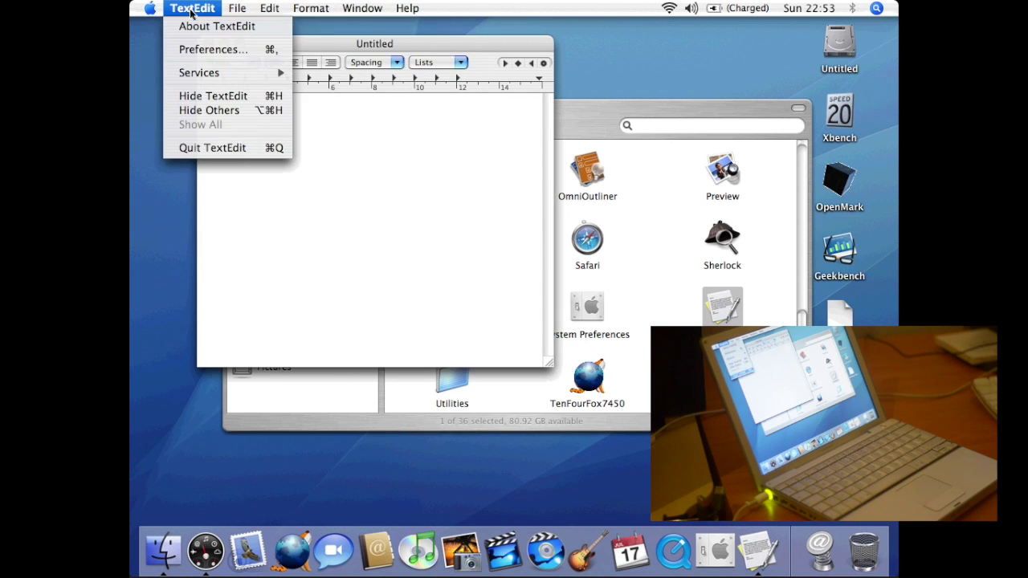
{"action": "left_click", "coordinate": [206, 147]}
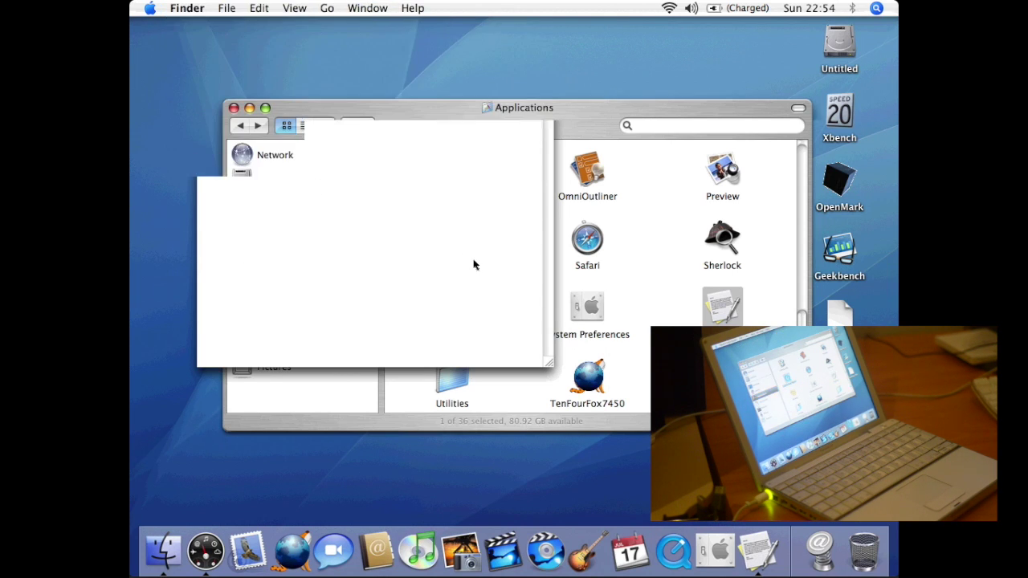
- Open the Utilities folder and dismiss the stray QuickTime welcome window
{"action": "double_click", "coordinate": [455, 370]}
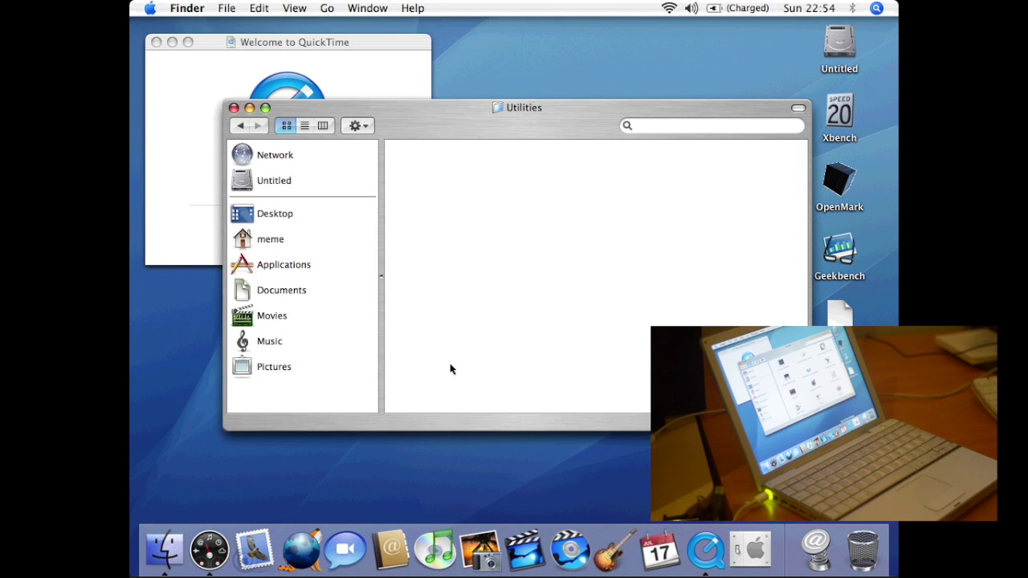
{"action": "left_click", "coordinate": [704, 549]}
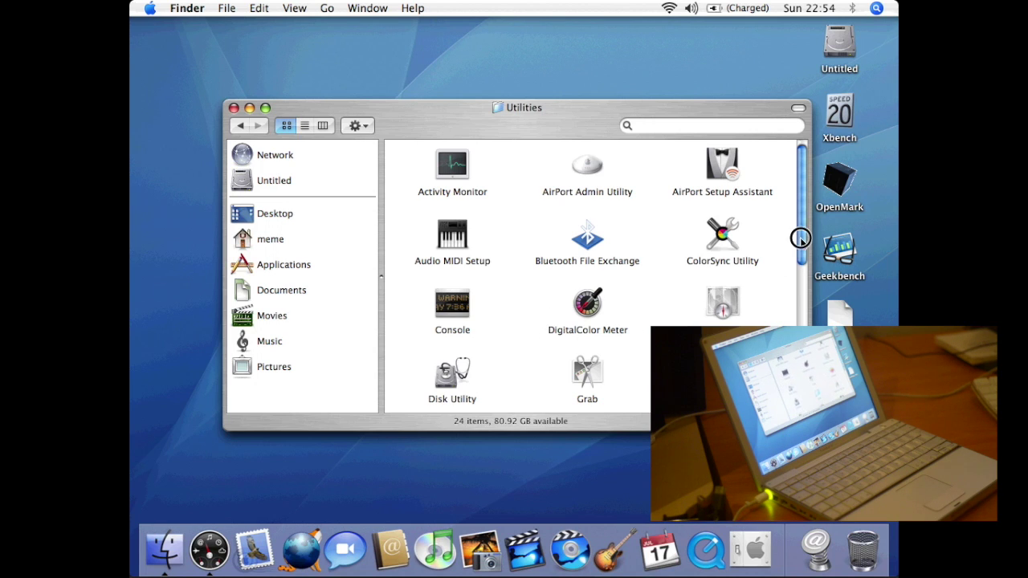
{"action": "left_click_drag", "start_coordinate": [798, 233], "coordinate": [801, 341]}
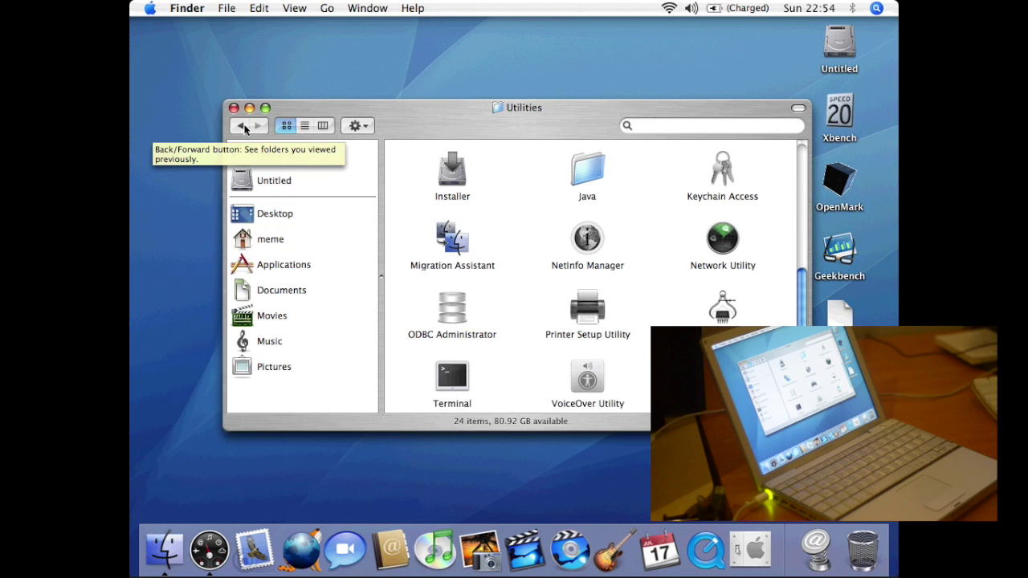
- Return to Applications, select TenFourFox7450, and close the Finder window
{"action": "left_click", "coordinate": [241, 126]}
{"action": "left_click", "coordinate": [283, 264]}
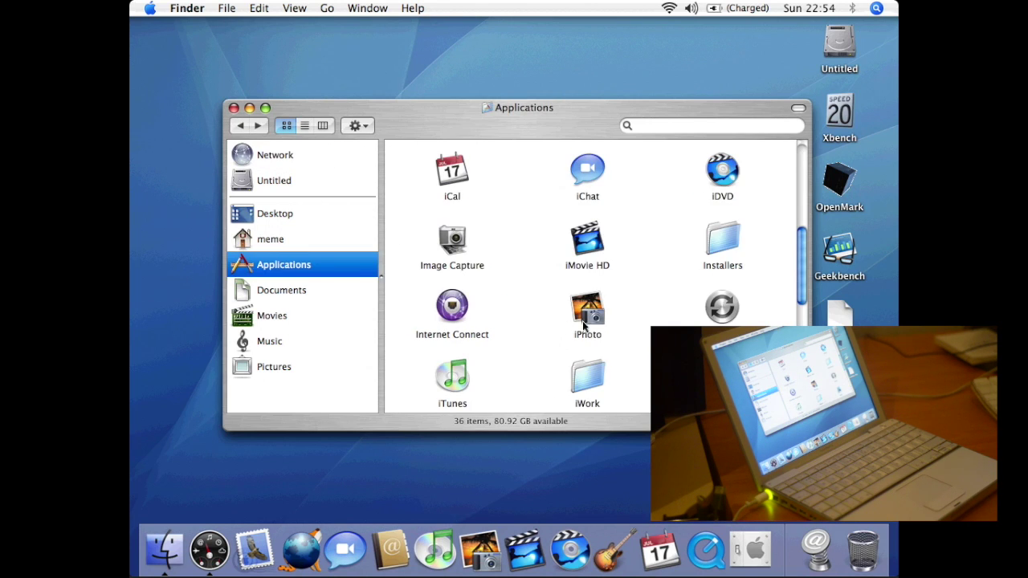
{"action": "scroll", "coordinate": [805, 321], "scroll_direction": "down", "scroll_amount": 1}
{"action": "scroll", "coordinate": [803, 322], "scroll_direction": "down", "scroll_amount": 3}
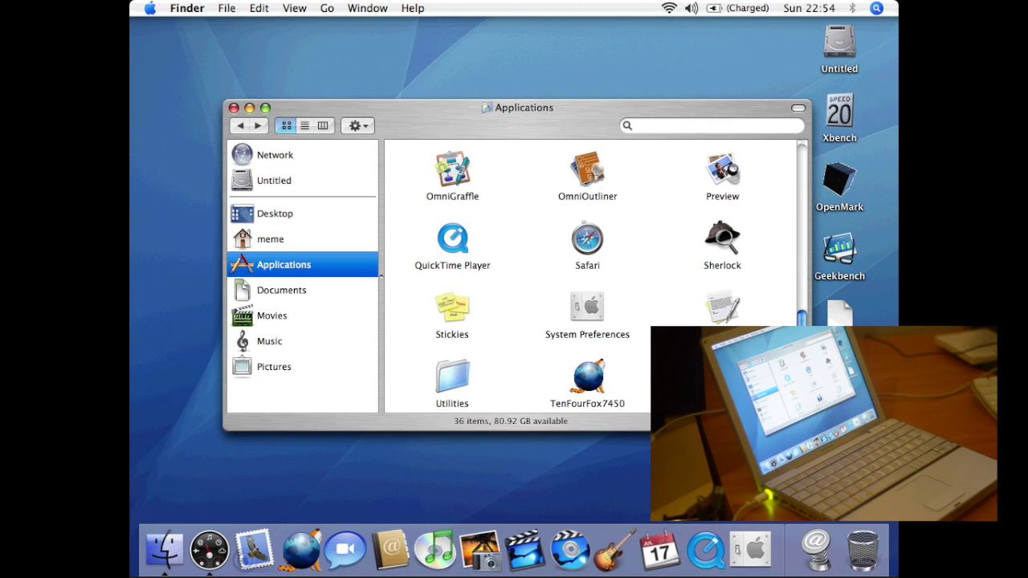
{"action": "left_click", "coordinate": [588, 380]}
{"action": "left_click", "coordinate": [234, 109]}
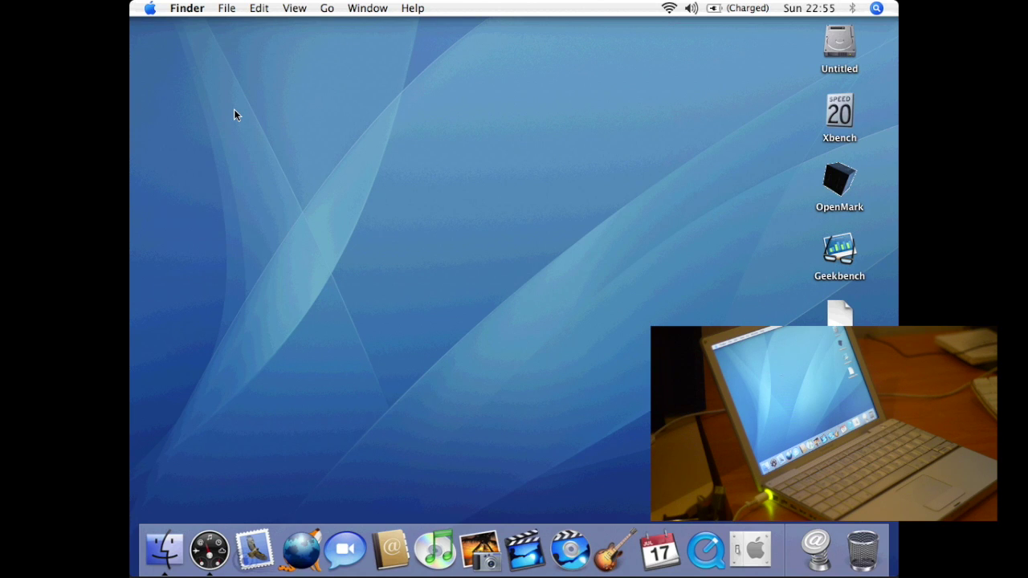